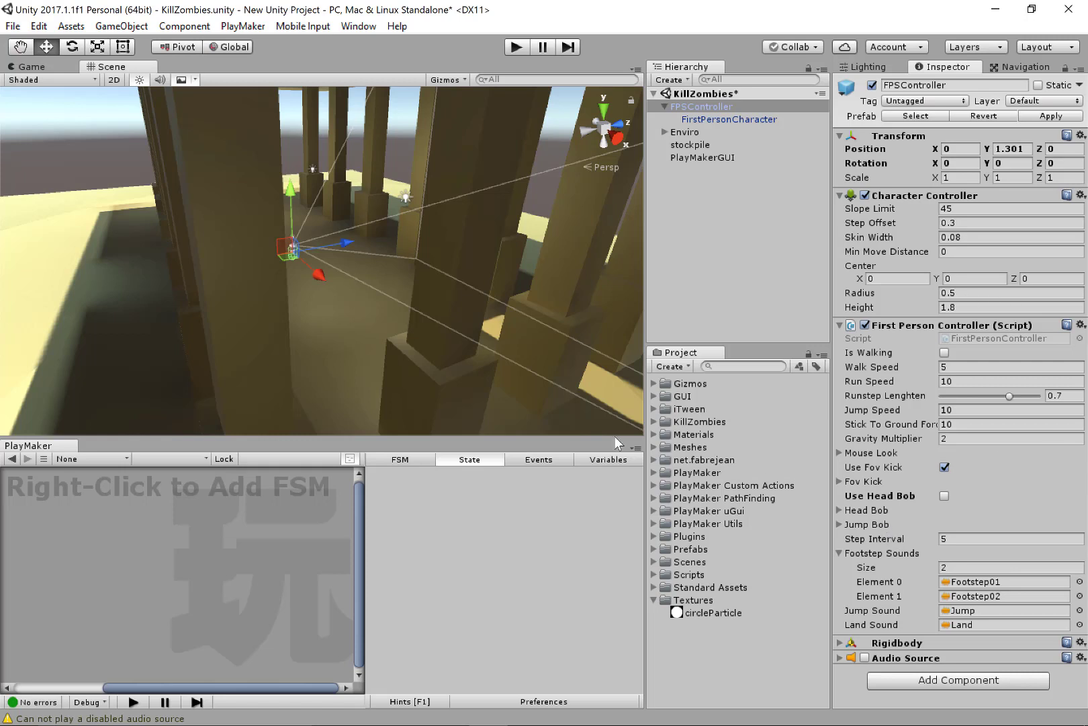
Play-test the scene by walking the first-person controller among the columns and towards the orange cube, and end play mode.
{"action": "left_click", "coordinate": [518, 49]}
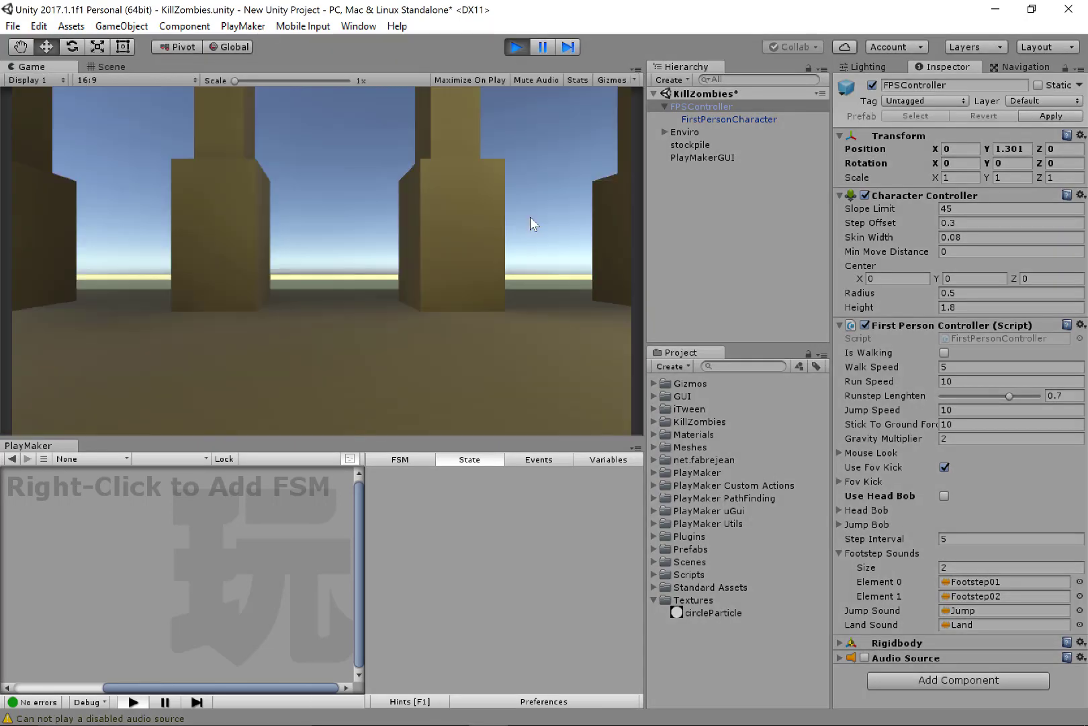
{"action": "key", "text": "w"}
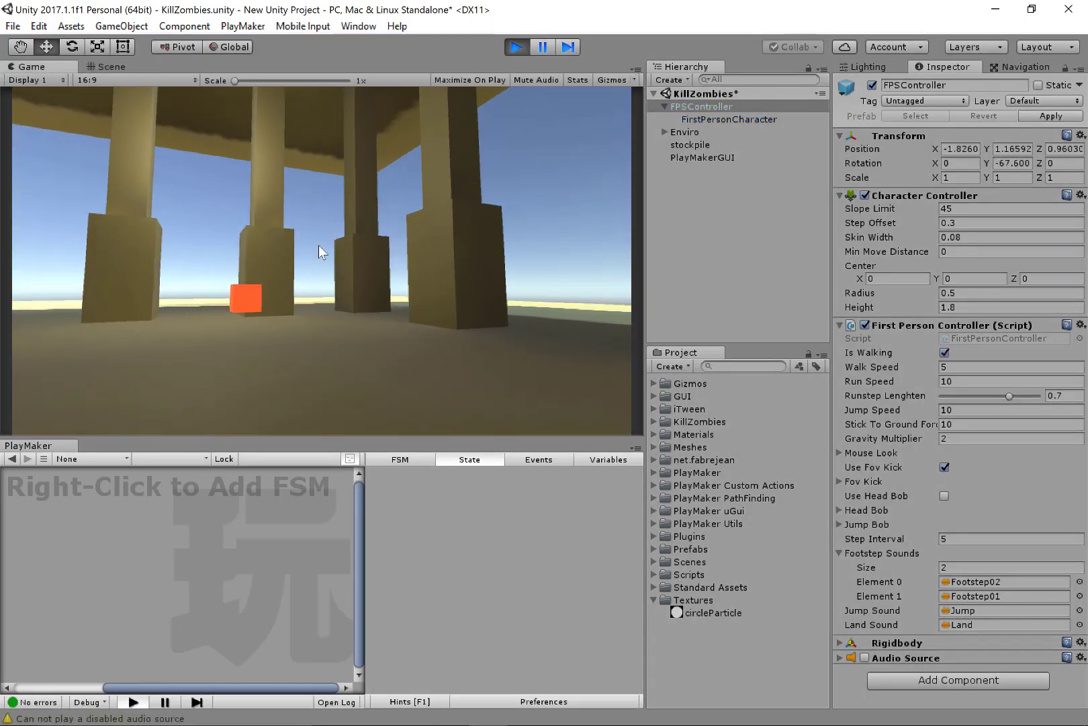
{"action": "key", "text": "w"}
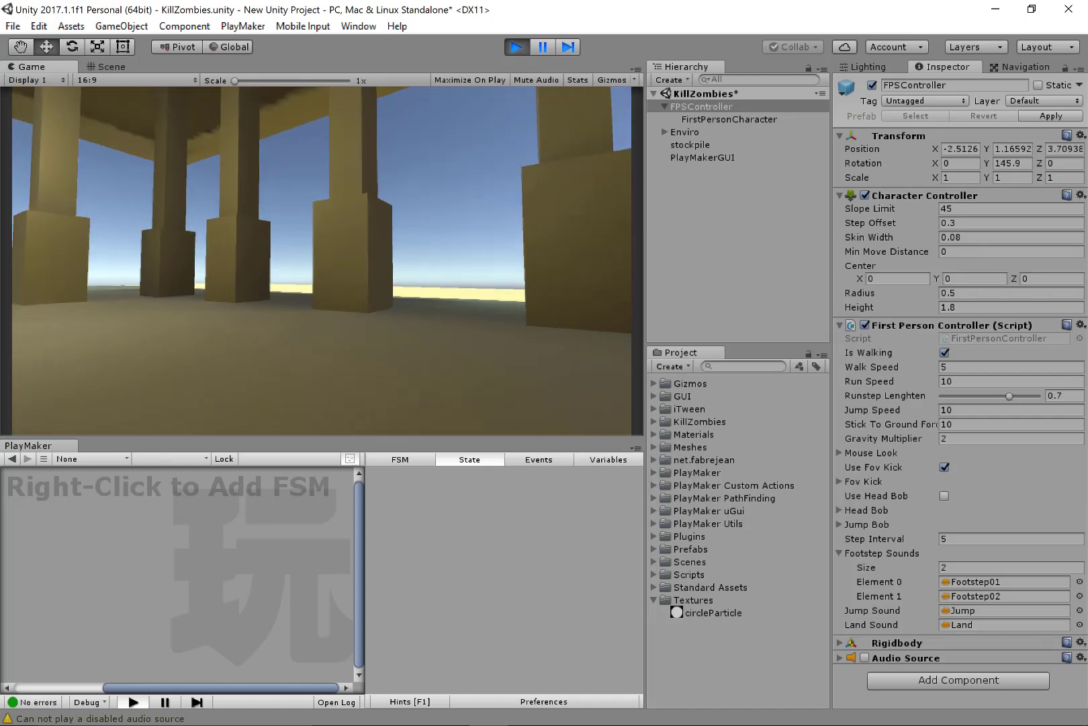
{"action": "key", "text": "w"}
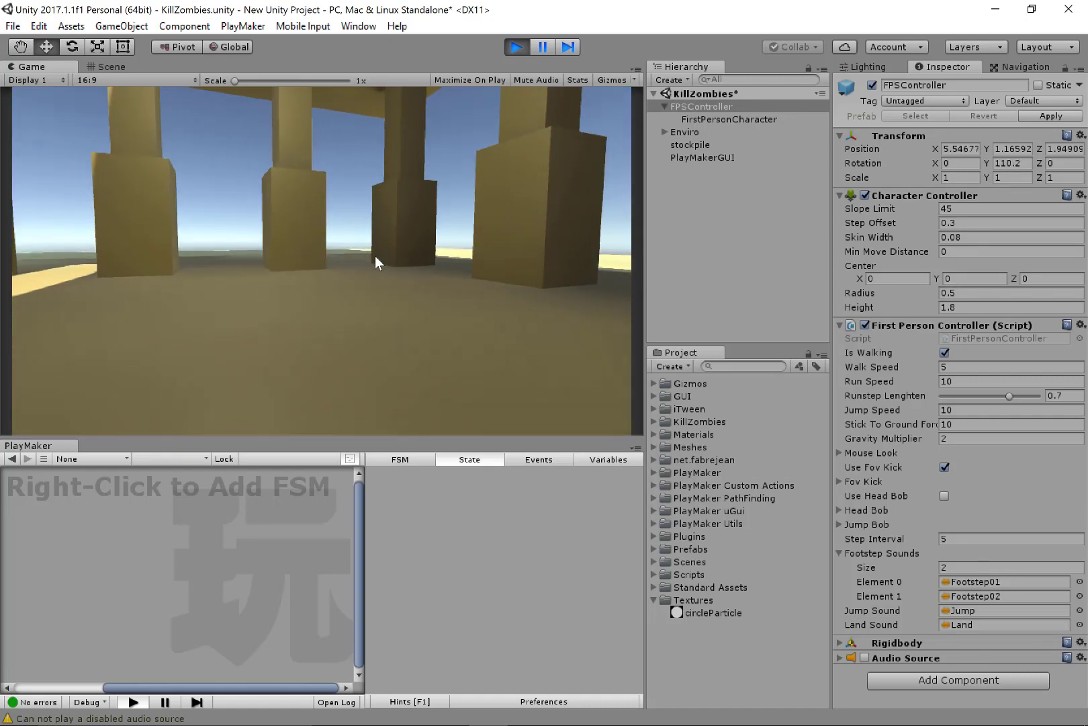
{"action": "key", "text": "d"}
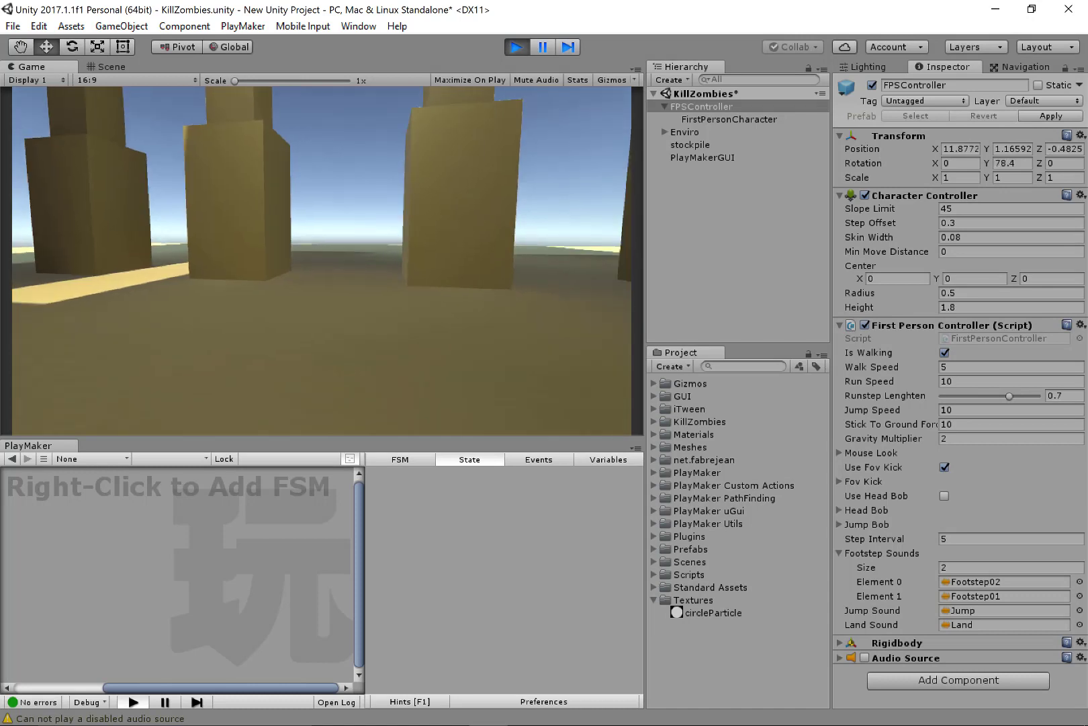
{"action": "key", "text": "a"}
{"action": "key", "text": "w"}
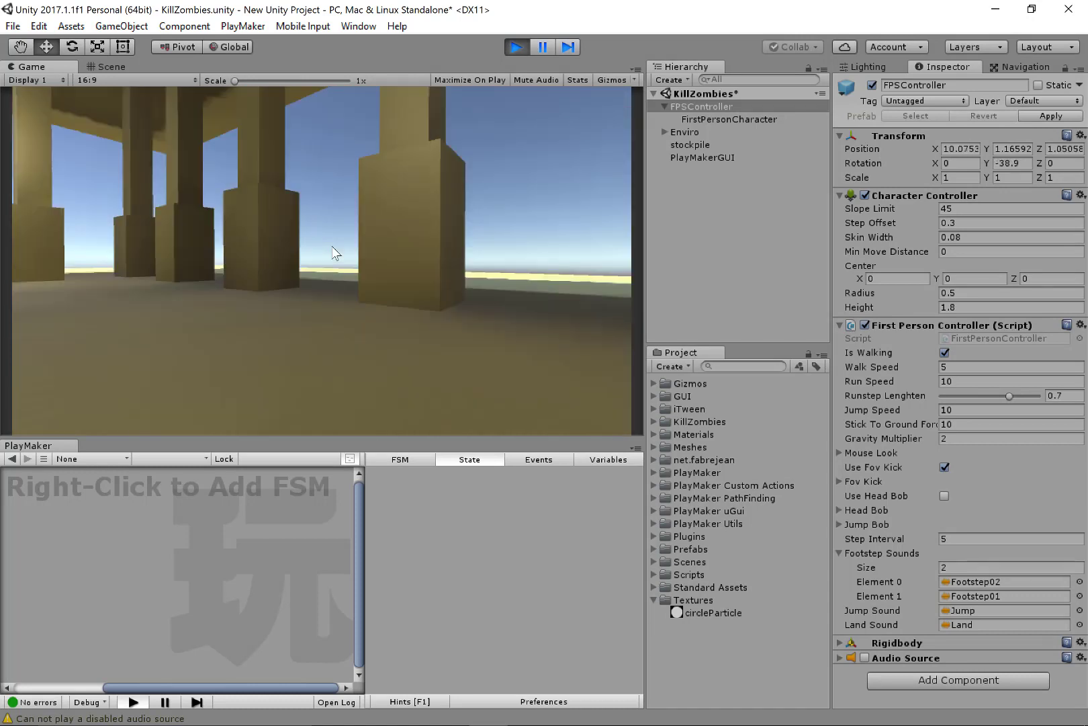
{"action": "key", "text": "w"}
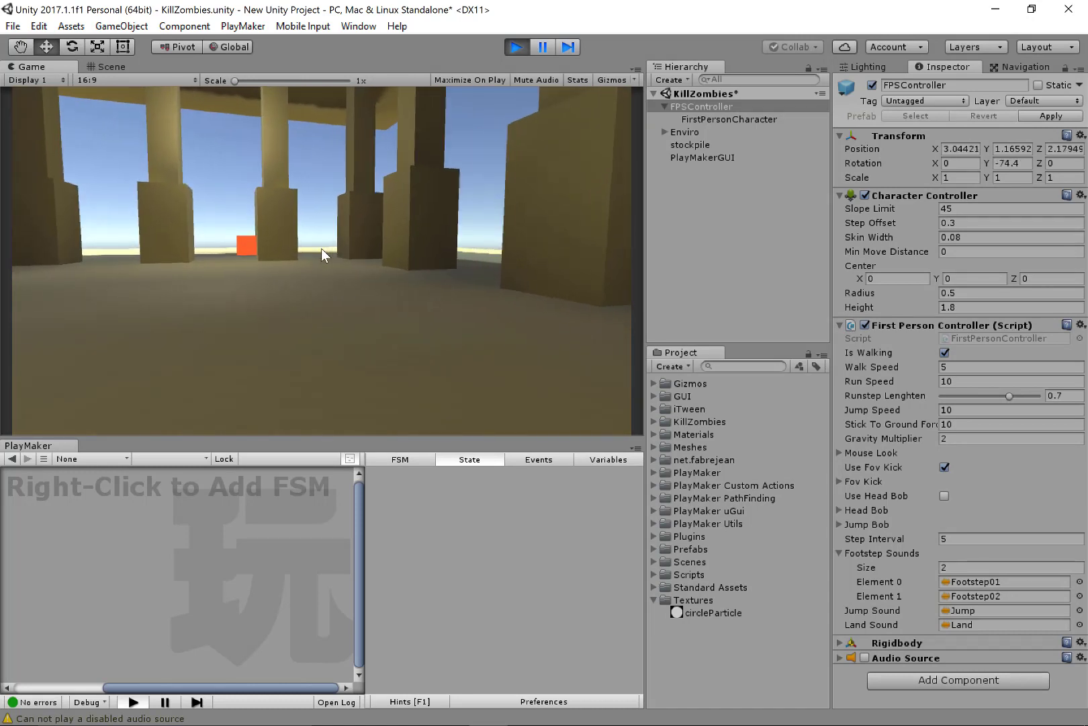
{"action": "key", "text": "w"}
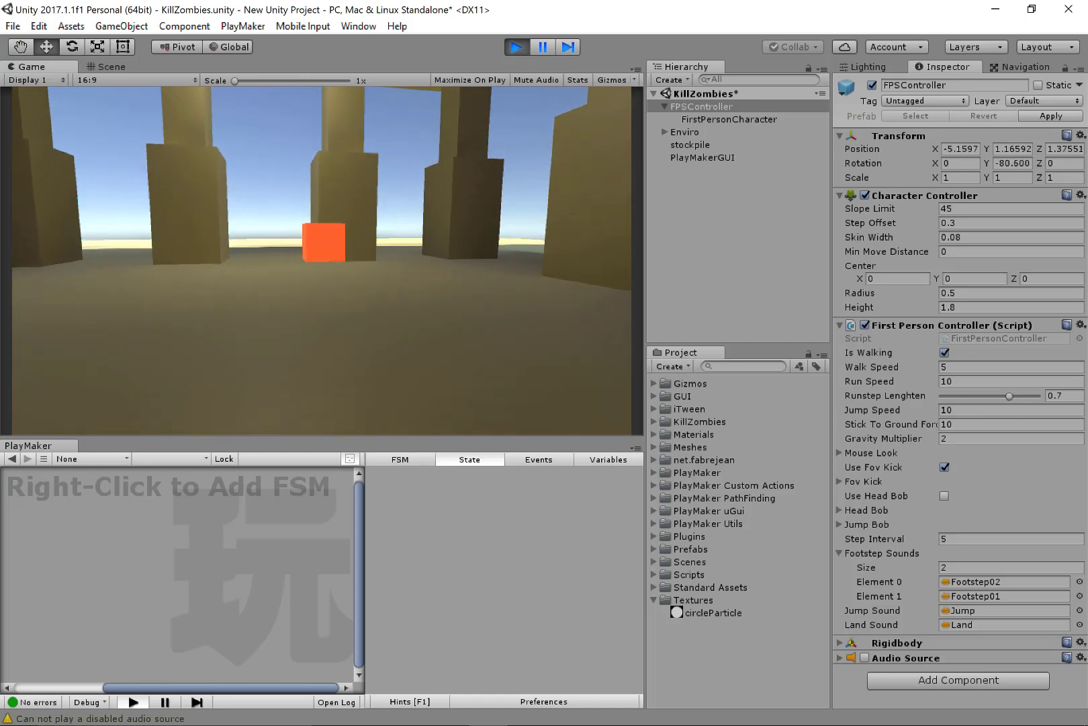
{"action": "key", "text": "d"}
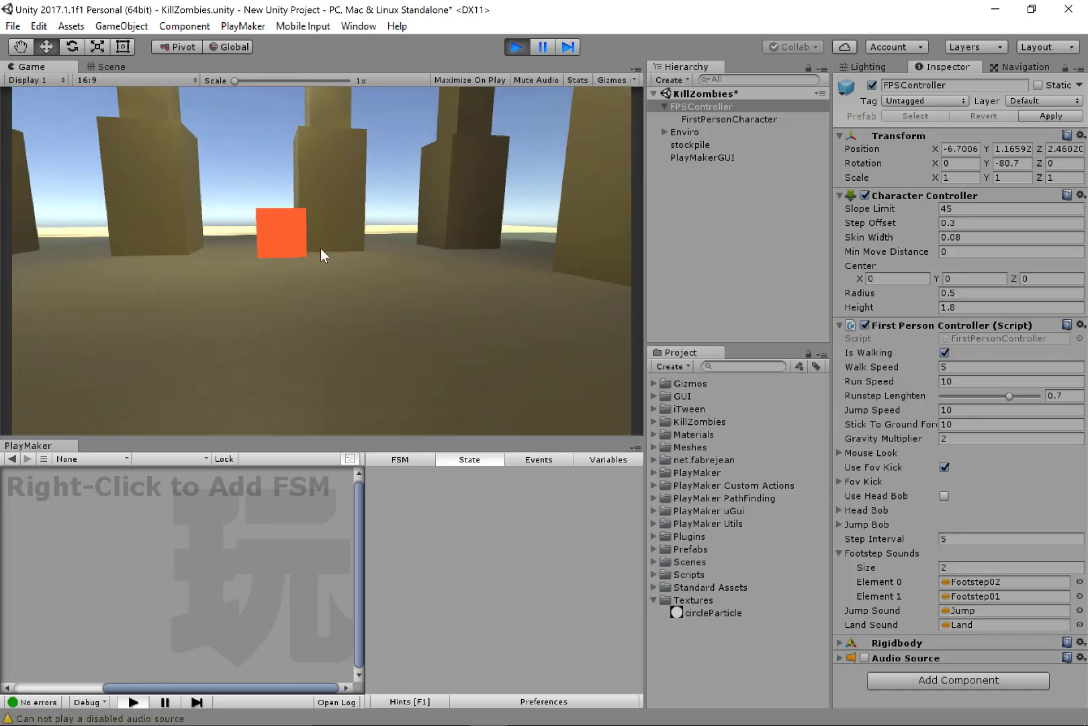
{"action": "key", "text": "s"}
{"action": "key", "text": "a"}
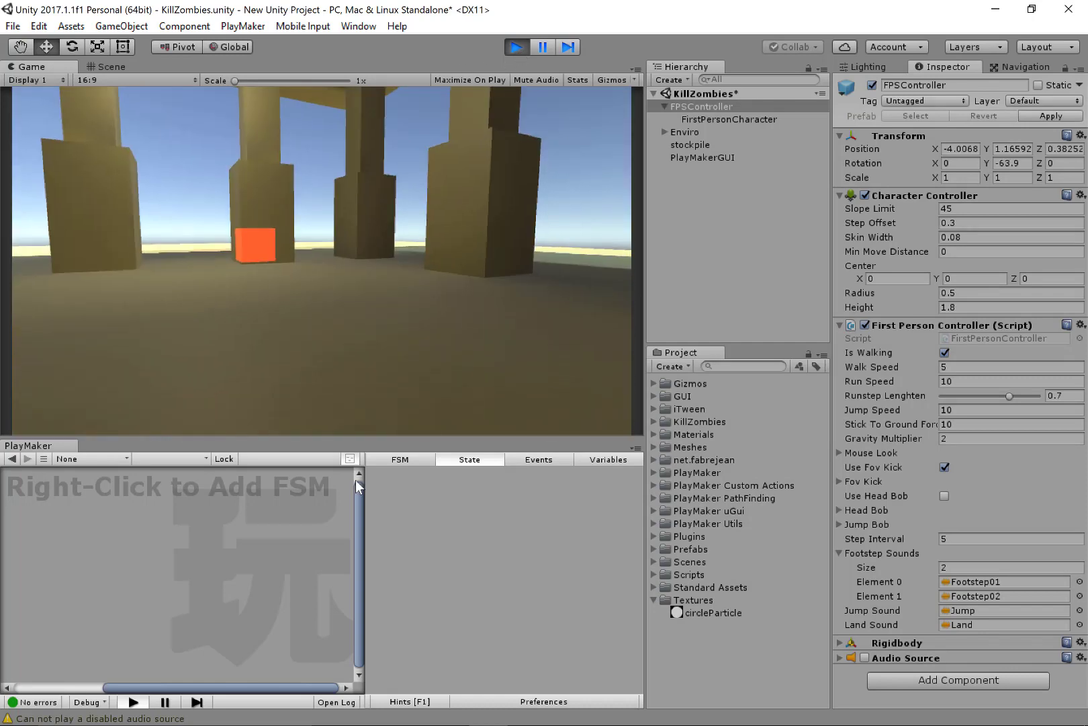
{"action": "key", "text": "ctrl+p"}
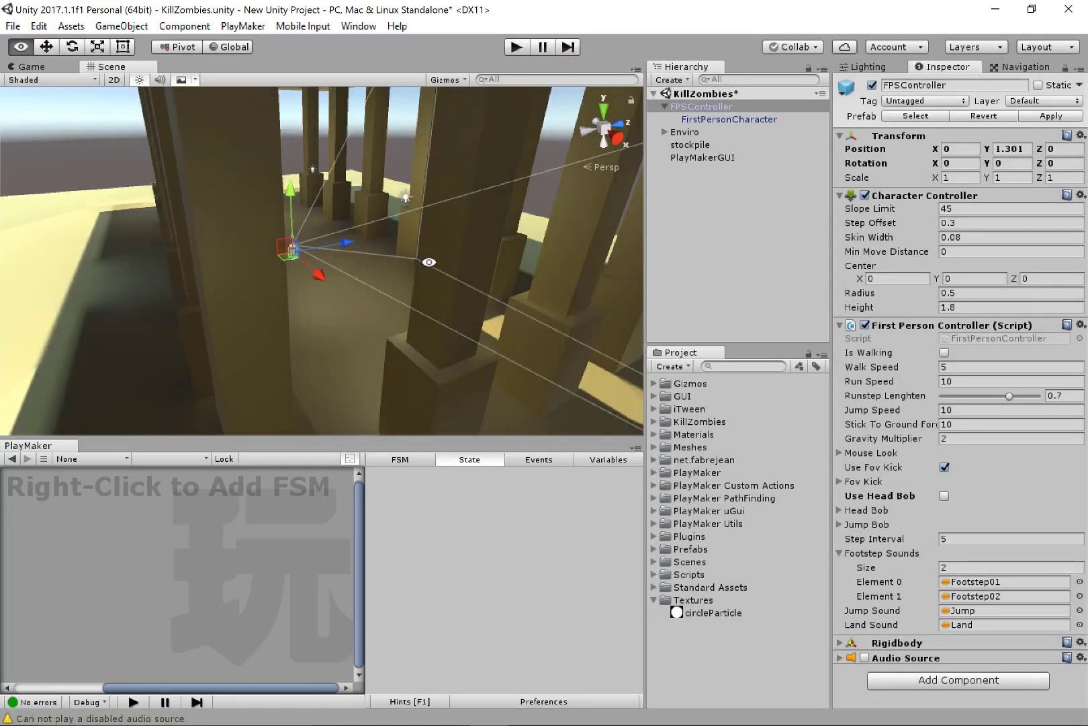
Add a 3D cube to the scene and move it along the Z axis to 4.78.
{"action": "left_click_drag", "start_coordinate": [429, 260], "coordinate": [204, 280], "text": "alt"}
{"action": "right_click_drag", "start_coordinate": [205, 280], "coordinate": [317, 294], "text": "alt"}
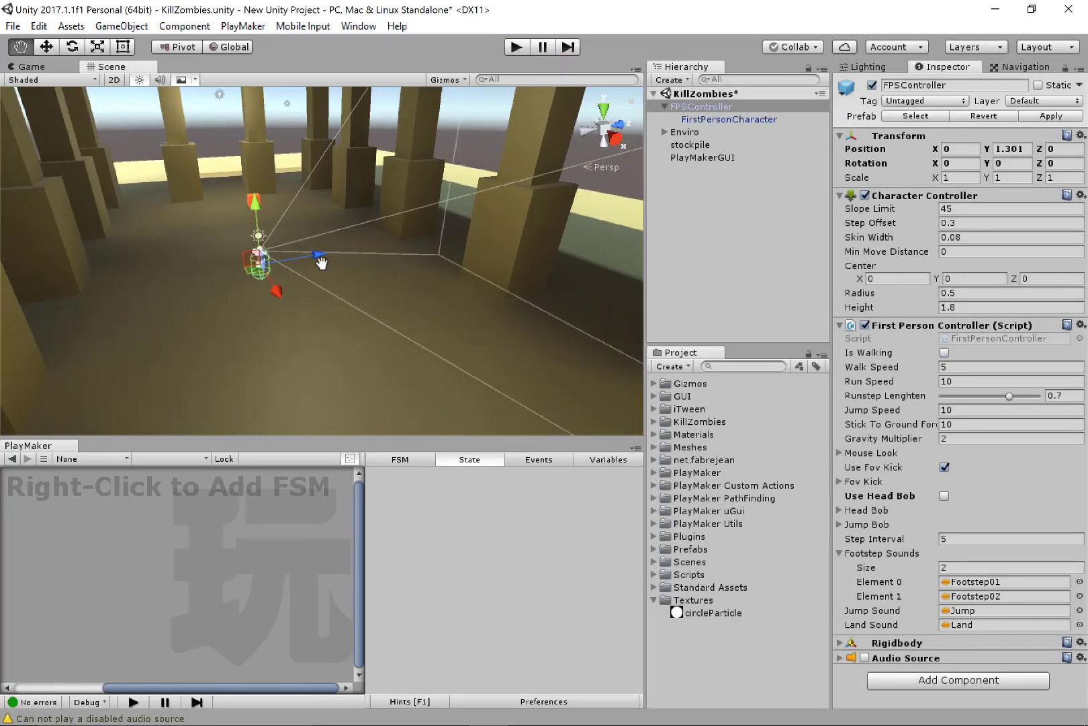
{"action": "left_click_drag", "start_coordinate": [317, 294], "coordinate": [445, 307], "text": "alt"}
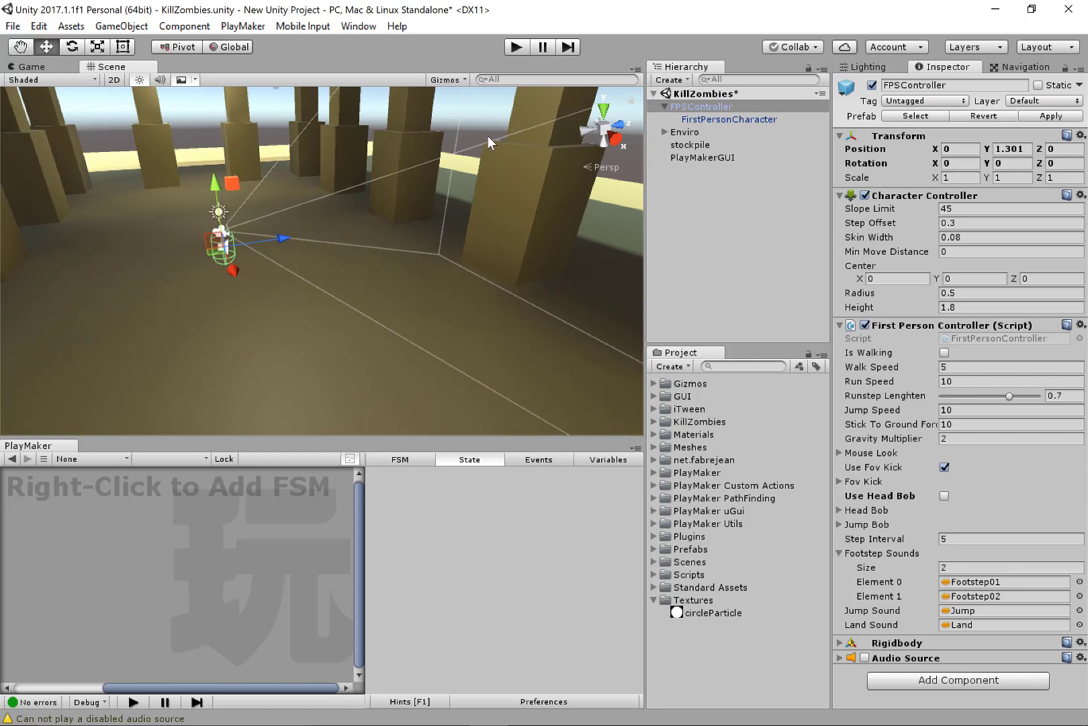
{"action": "left_click", "coordinate": [682, 84]}
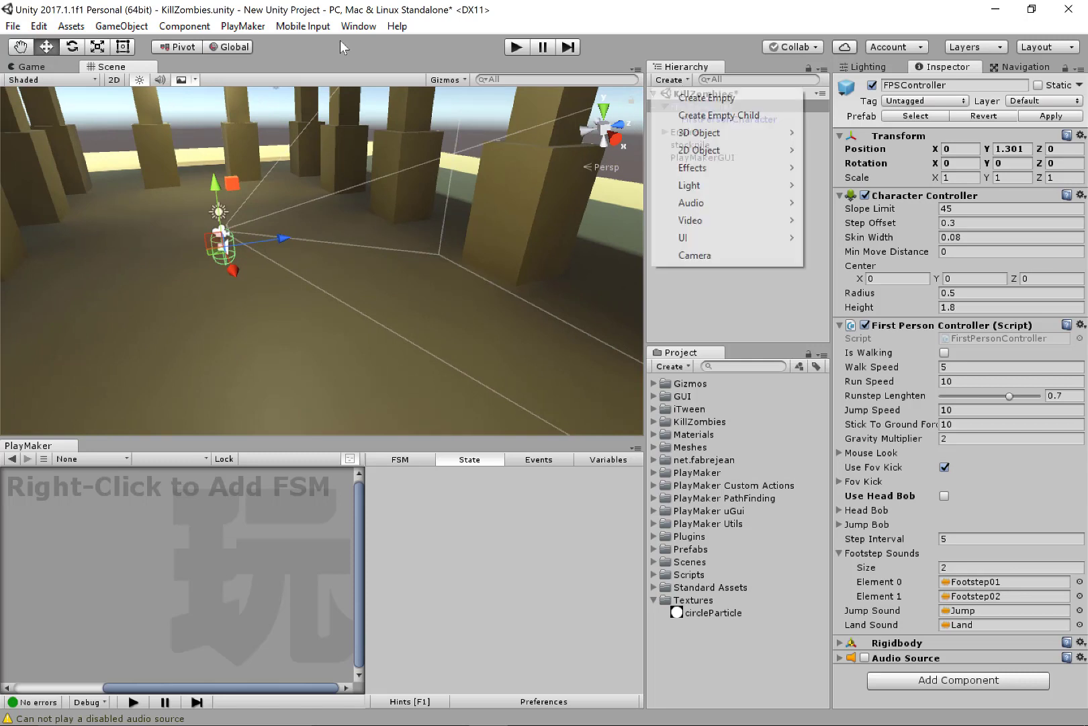
{"action": "mouse_move", "coordinate": [694, 137]}
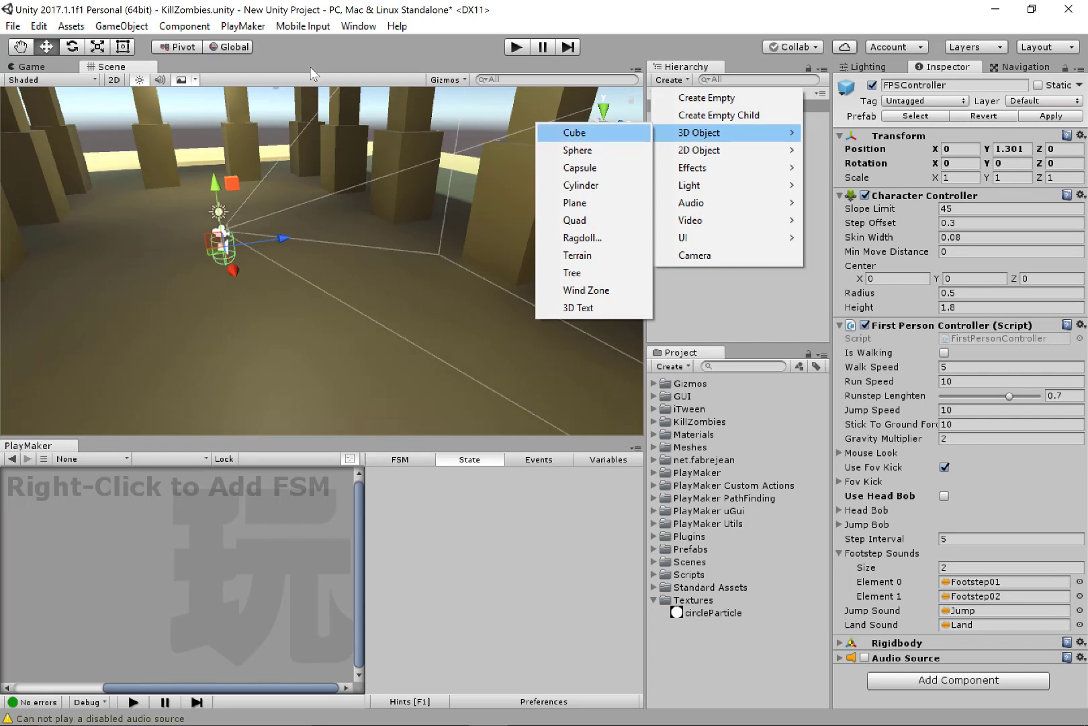
{"action": "left_click", "coordinate": [622, 139]}
{"action": "left_click_drag", "start_coordinate": [520, 278], "coordinate": [430, 295]}
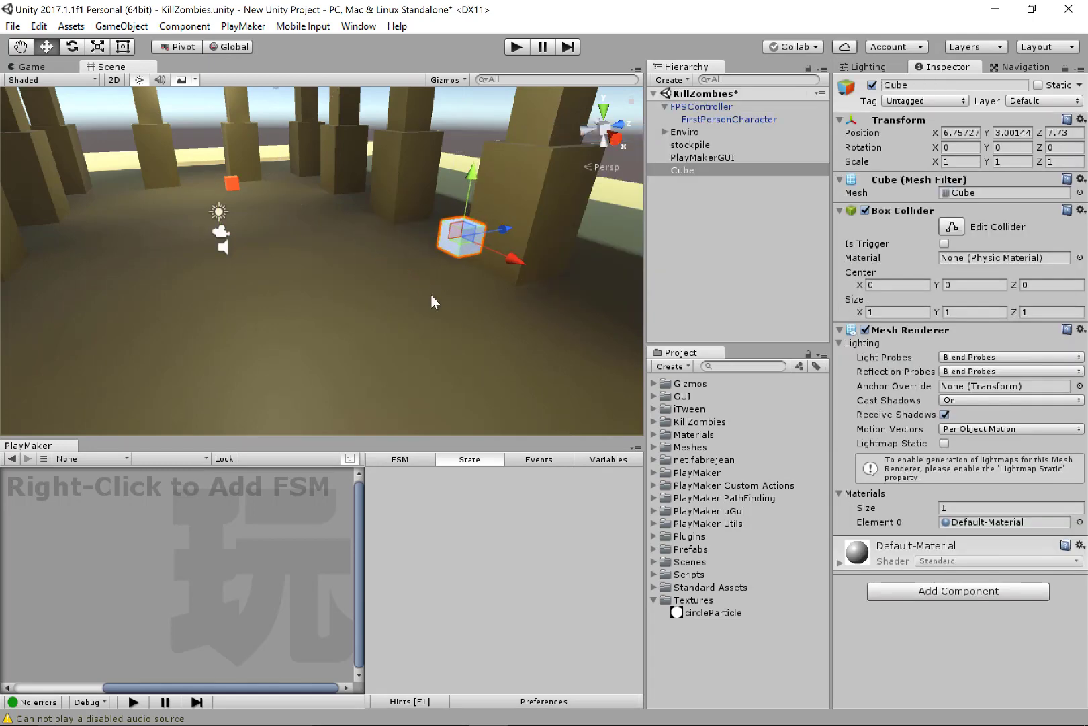
{"action": "left_click_drag", "start_coordinate": [270, 283], "coordinate": [403, 328], "text": "alt"}
{"action": "left_click_drag", "start_coordinate": [182, 139], "coordinate": [208, 141], "text": "alt"}
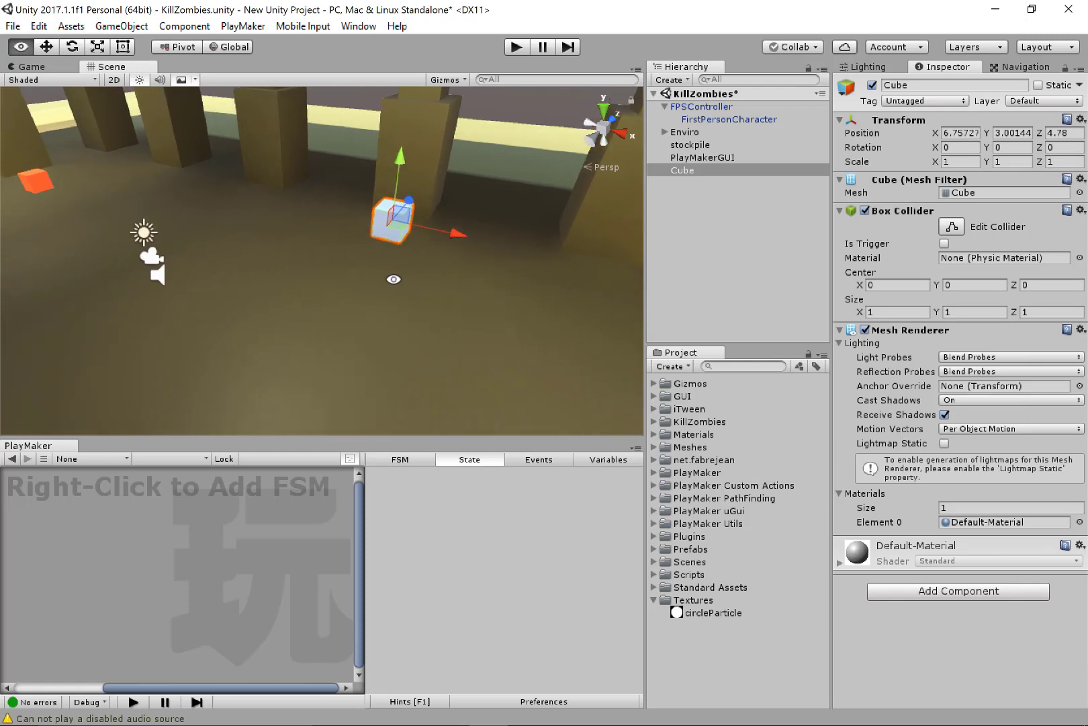
Make the cube a child of FirstPersonCharacter and set its position to X 0, Y 0, Z 0.
{"action": "left_click_drag", "start_coordinate": [689, 173], "coordinate": [720, 123]}
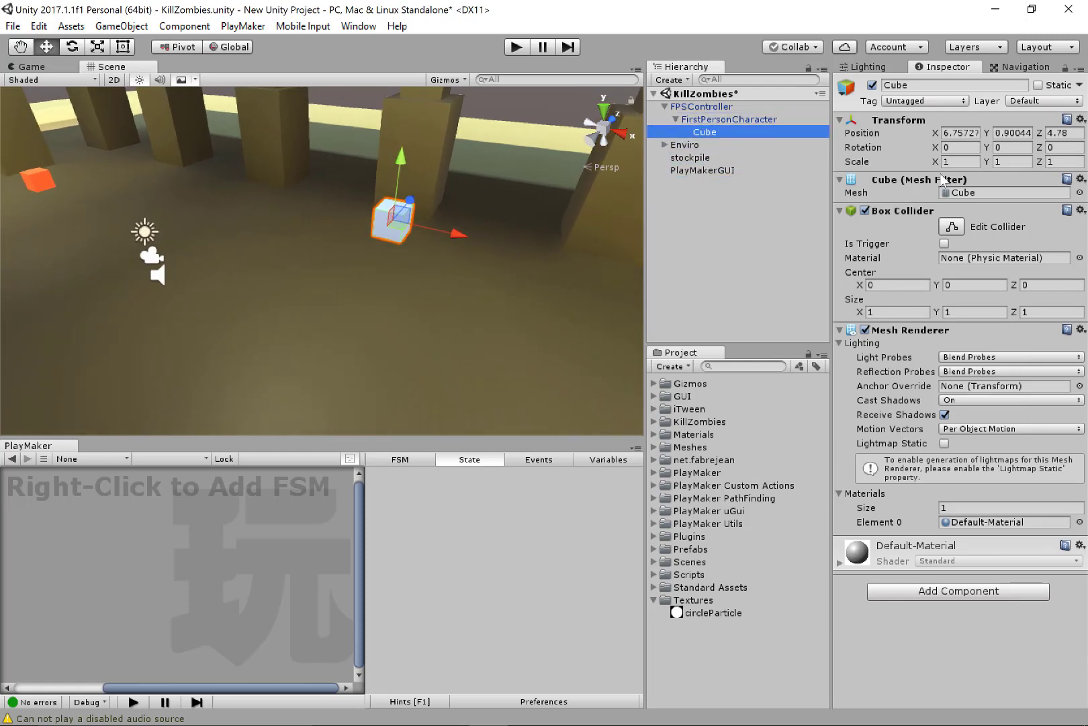
{"action": "left_click", "coordinate": [961, 133]}
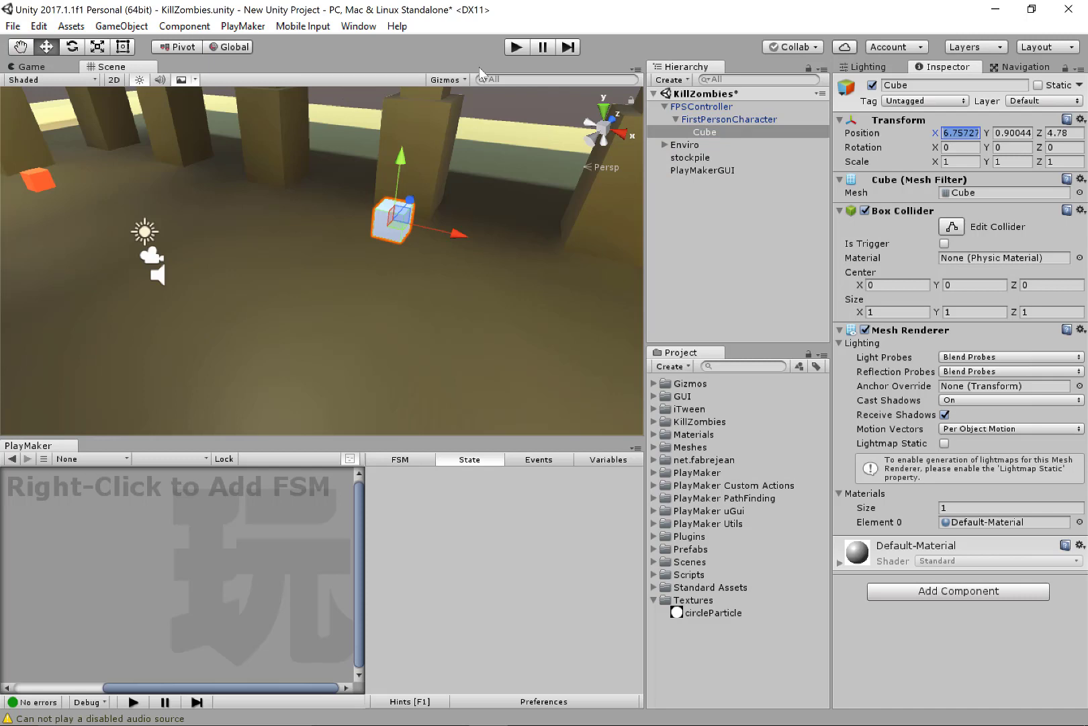
{"action": "type", "text": "0"}
{"action": "key", "text": "Tab"}
{"action": "type", "text": "0"}
{"action": "key", "text": "Tab"}
{"action": "type", "text": "0"}
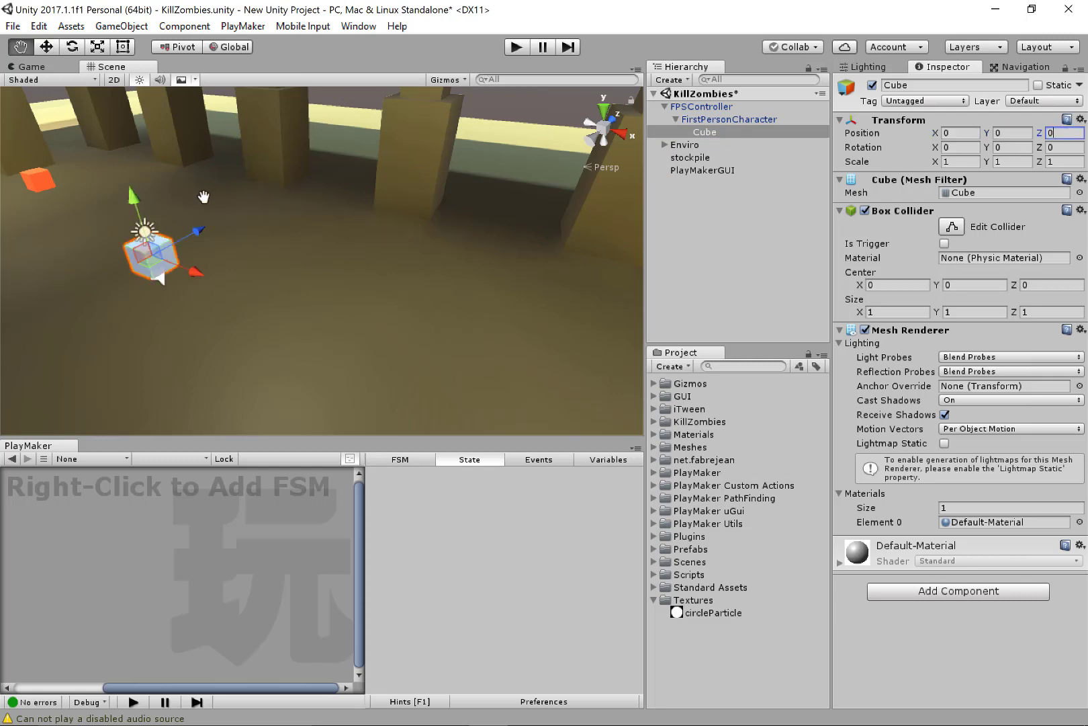
Scale the cube to about 0.12 × 0.25 × 0.54 and move it to X 0.13, Z 0.73 in front of the camera.
{"action": "middle_click_drag", "start_coordinate": [125, 221], "coordinate": [208, 187], "text": "alt"}
{"action": "right_click_drag", "start_coordinate": [452, 251], "coordinate": [550, 252], "text": "alt"}
{"action": "middle_click_drag", "start_coordinate": [346, 251], "coordinate": [475, 286], "text": "alt"}
{"action": "left_click_drag", "start_coordinate": [474, 287], "coordinate": [401, 289], "text": "alt"}
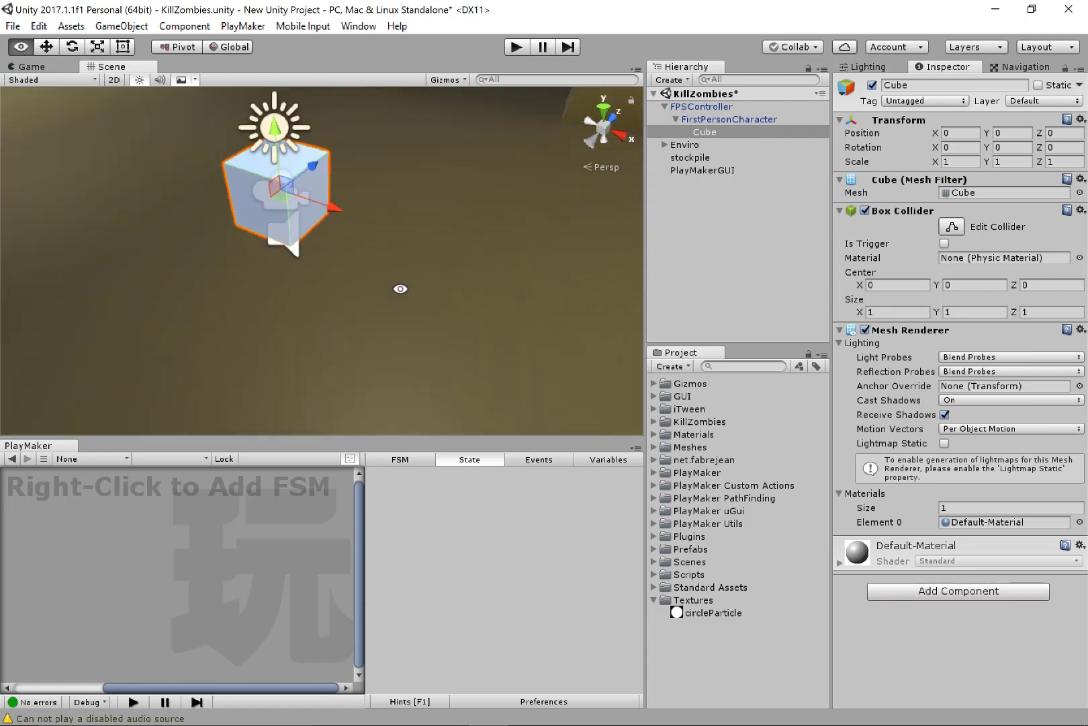
{"action": "middle_click_drag", "start_coordinate": [376, 245], "coordinate": [403, 300], "text": "alt"}
{"action": "mouse_move", "coordinate": [403, 299]}
{"action": "left_mouse_down", "text": "alt"}
{"action": "mouse_move", "coordinate": [374, 279]}
{"action": "mouse_move", "coordinate": [336, 286]}
{"action": "mouse_move", "coordinate": [340, 273]}
{"action": "mouse_move", "coordinate": [313, 265]}
{"action": "mouse_move", "coordinate": [316, 217]}
{"action": "mouse_move", "coordinate": [316, 262]}
{"action": "mouse_move", "coordinate": [374, 311]}
{"action": "mouse_move", "coordinate": [337, 280]}
{"action": "mouse_move", "coordinate": [222, 269]}
{"action": "mouse_move", "coordinate": [451, 259]}
{"action": "mouse_move", "coordinate": [420, 306]}
{"action": "left_mouse_up", "text": "alt"}
{"action": "key", "text": "e"}
{"action": "key", "text": "r"}
{"action": "key", "text": "w"}
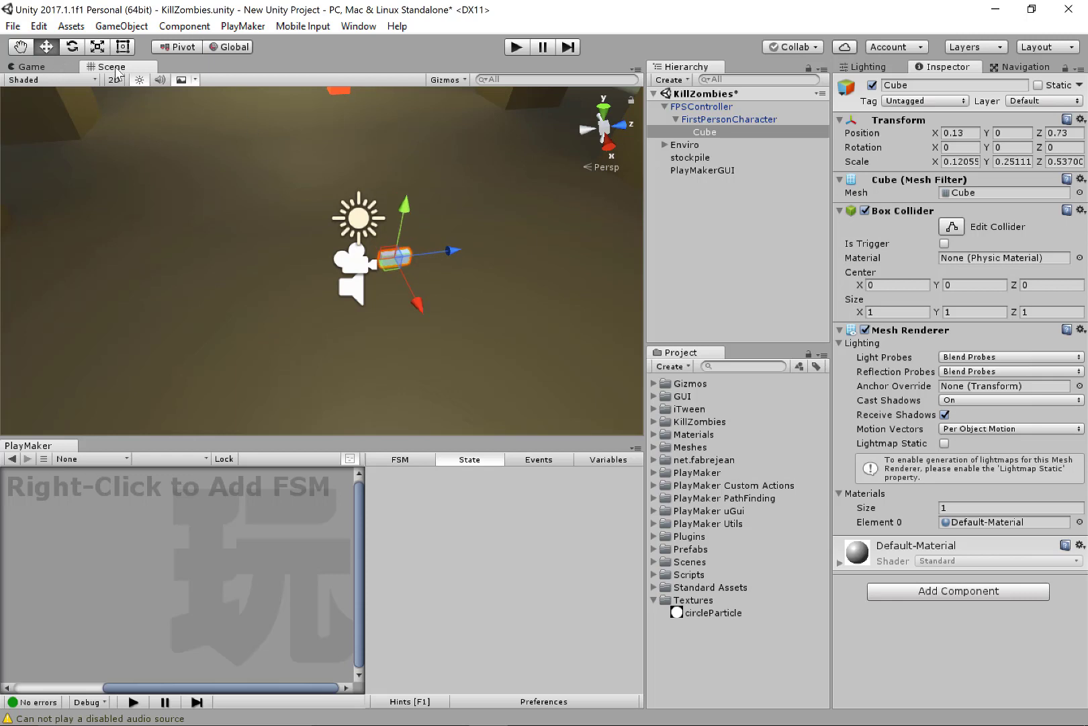
Dock the Scene view beside the Game view and move the cube to X 0.45, Y -0.4.
{"action": "left_click_drag", "start_coordinate": [116, 67], "coordinate": [536, 305]}
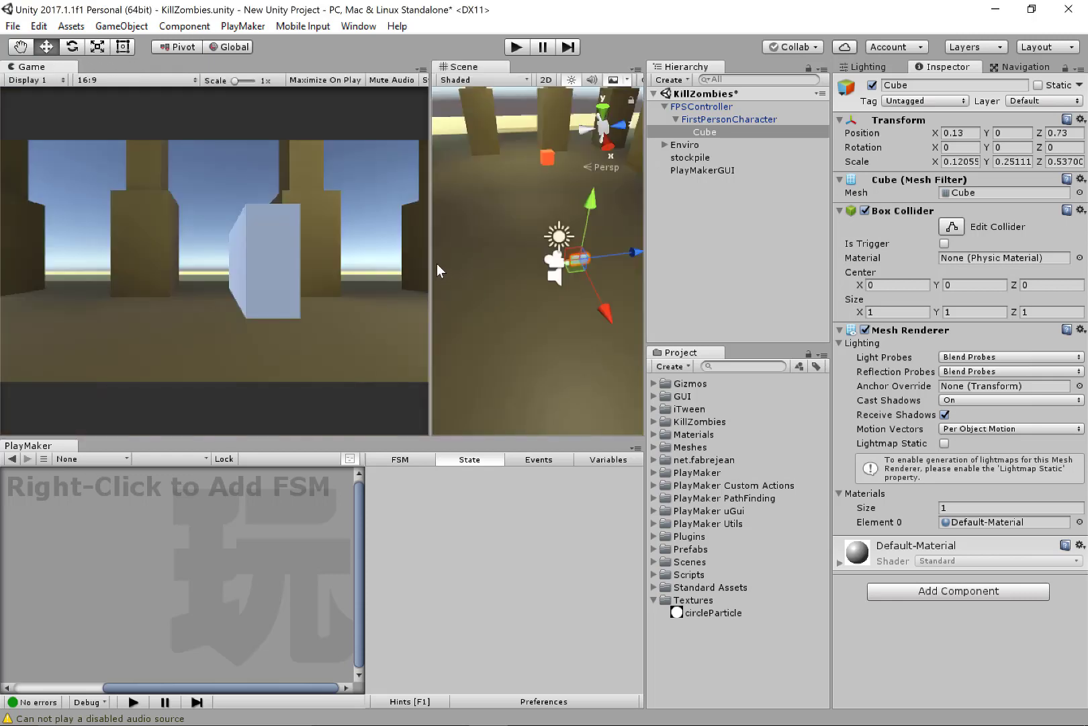
{"action": "left_click_drag", "start_coordinate": [428, 263], "coordinate": [343, 263]}
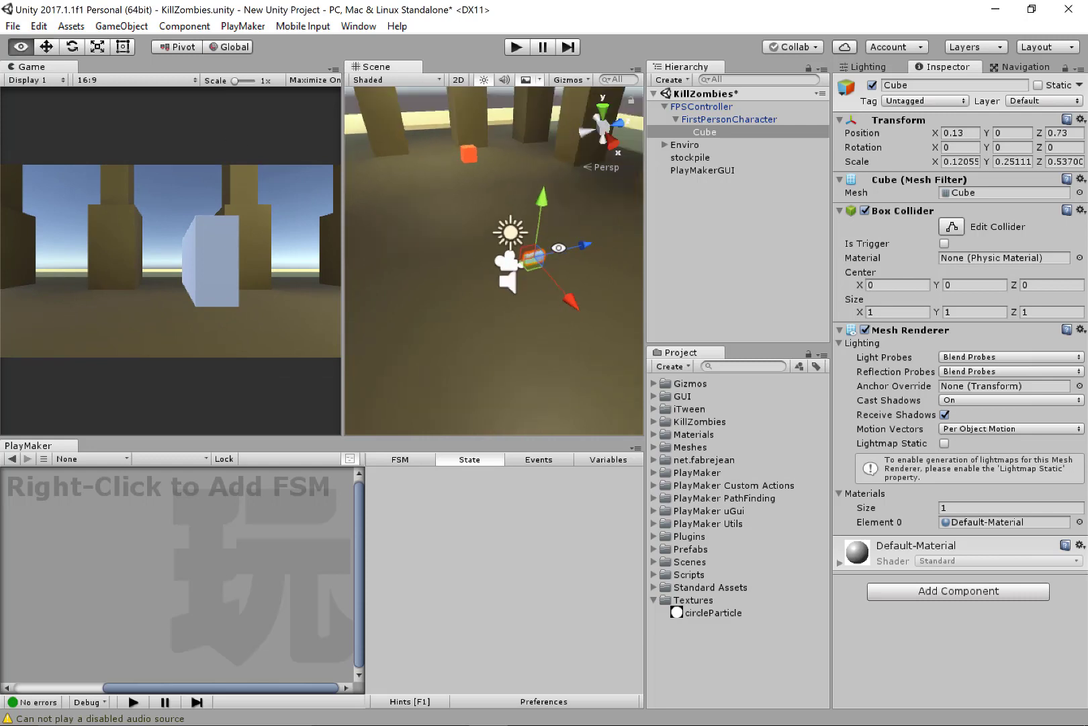
{"action": "left_click_drag", "start_coordinate": [532, 197], "coordinate": [535, 203]}
{"action": "left_click_drag", "start_coordinate": [573, 301], "coordinate": [582, 304]}
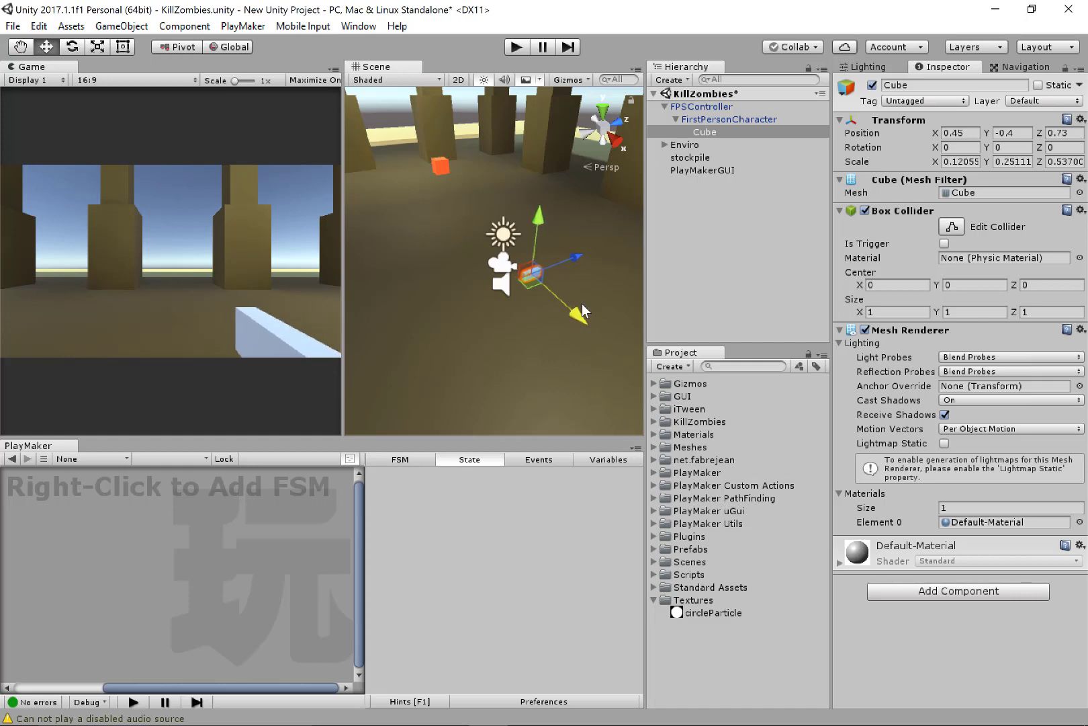
Rename the cube under FirstPersonCharacter as handgun.
{"action": "left_click", "coordinate": [711, 131]}
{"action": "key", "text": "F2"}
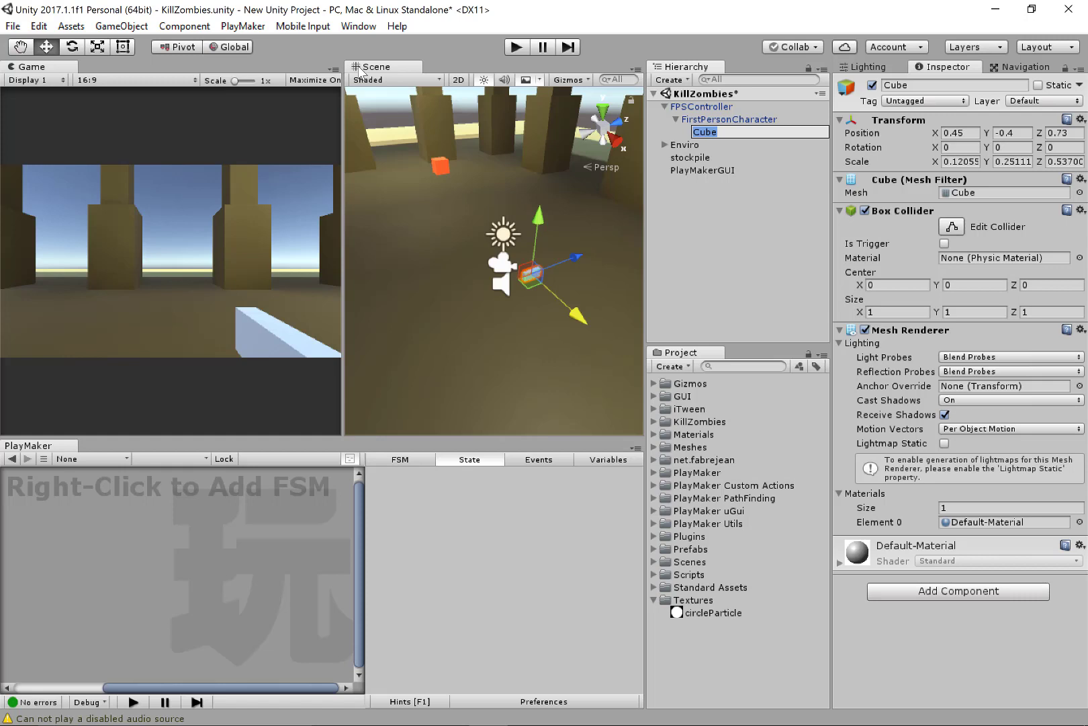
{"action": "type", "text": "handgun"}
{"action": "key", "text": "Return"}
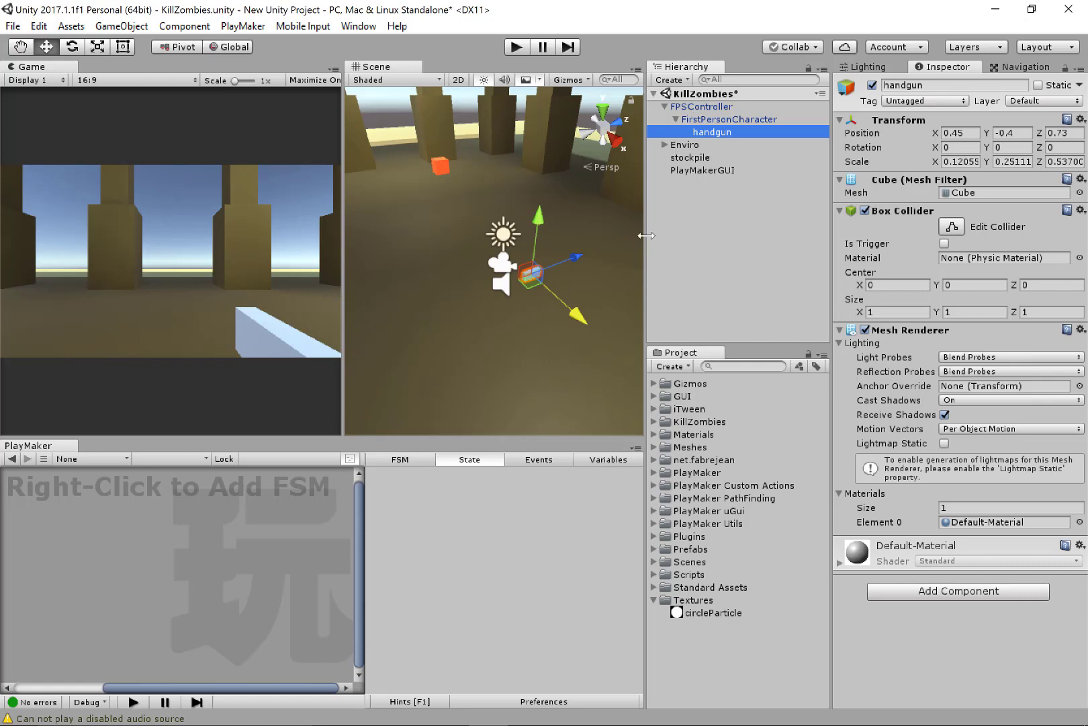
Merge the Scene view back into the same pane as the Game view.
{"action": "left_click_drag", "start_coordinate": [387, 63], "coordinate": [102, 75]}
{"action": "left_click_drag", "start_coordinate": [241, 235], "coordinate": [240, 226], "text": "alt"}
{"action": "middle_click_drag", "start_coordinate": [240, 226], "coordinate": [211, 187], "text": "alt"}
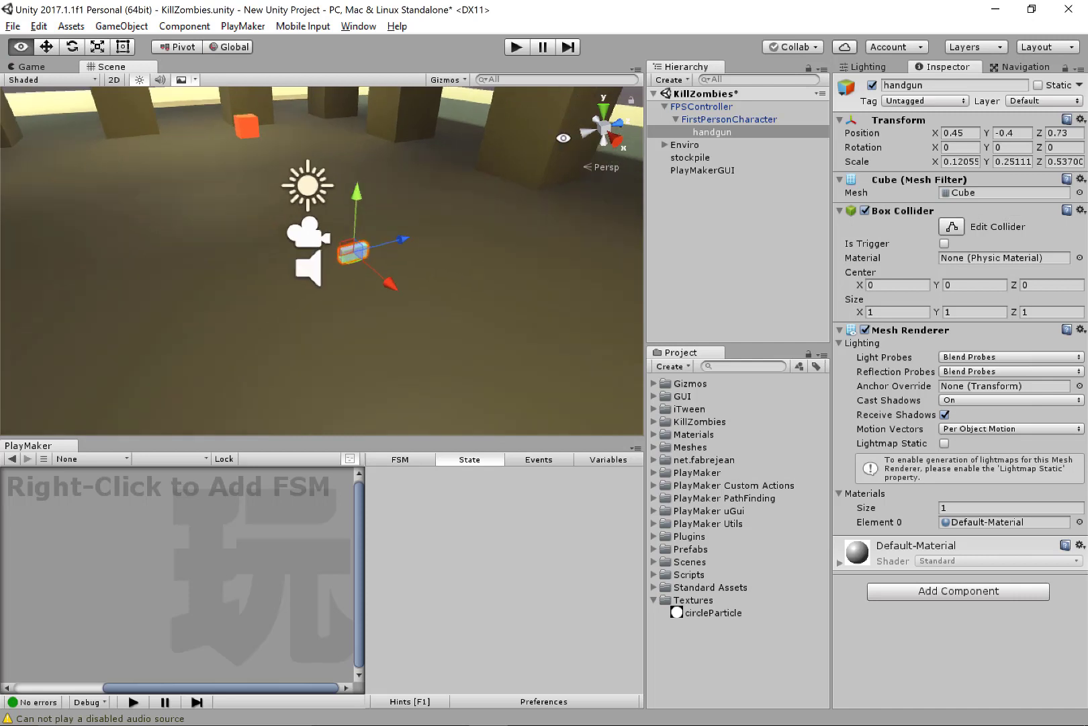
Create an empty game object and set its position to X 0, Y 0, Z 0.
{"action": "left_click", "coordinate": [671, 79]}
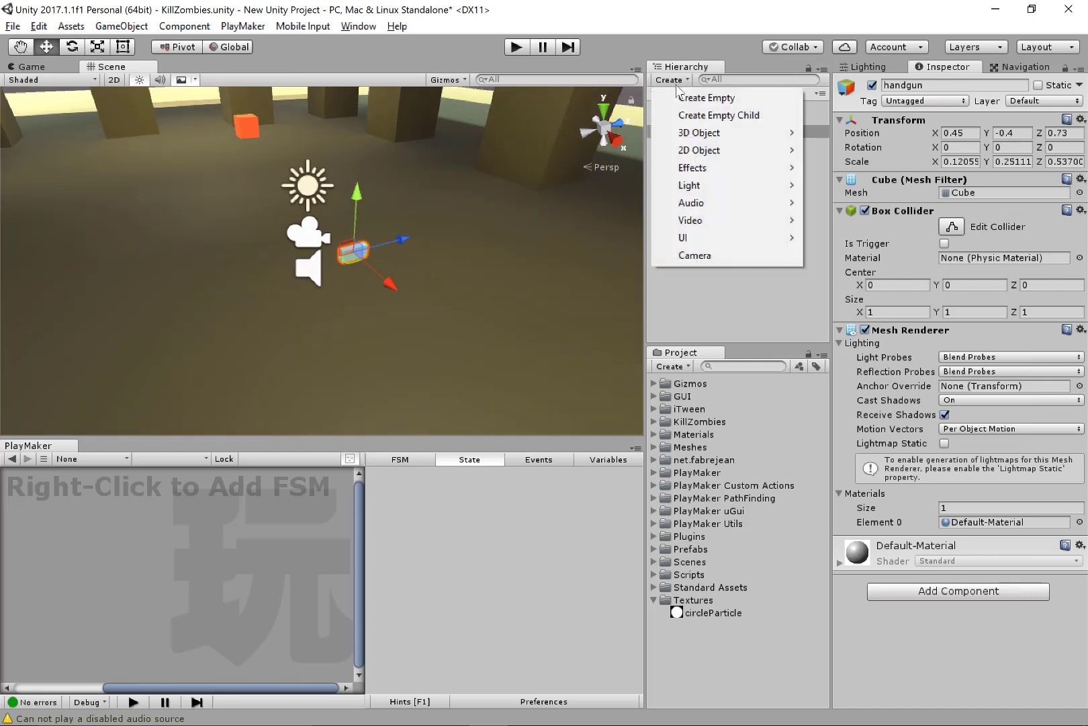
{"action": "left_click", "coordinate": [695, 98]}
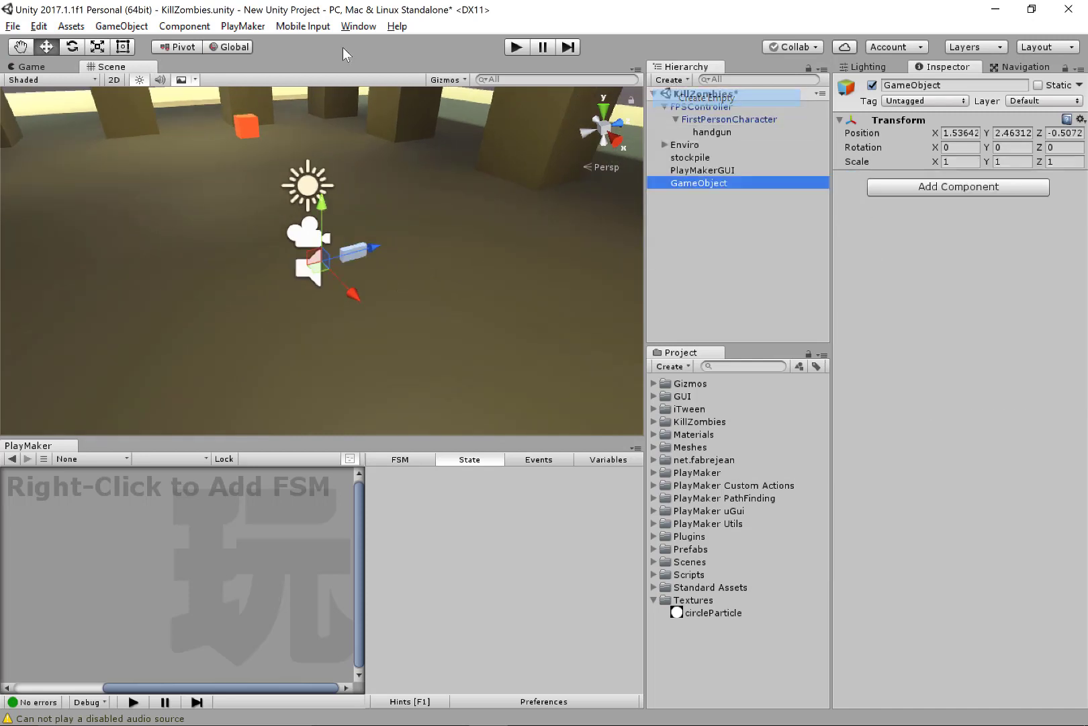
{"action": "left_click", "coordinate": [960, 132]}
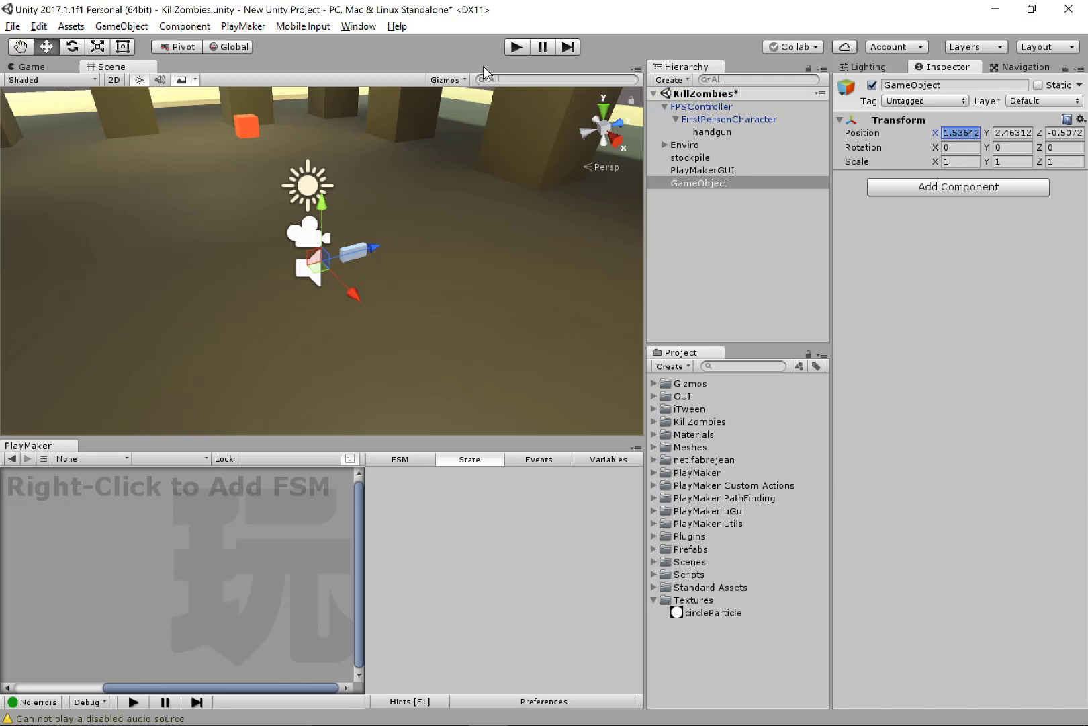
{"action": "type", "text": "0"}
{"action": "key", "text": "Tab"}
{"action": "type", "text": "0"}
{"action": "key", "text": "Tab"}
{"action": "type", "text": "0"}
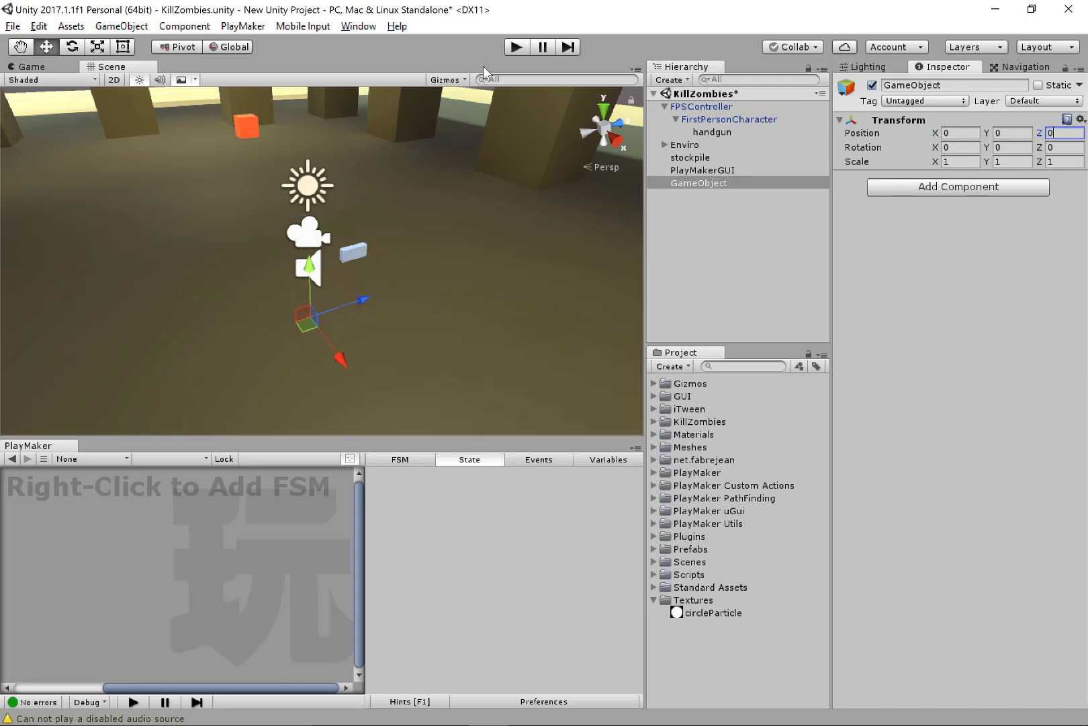
Rename the new empty game object as FireManager.
{"action": "left_click", "coordinate": [711, 182]}
{"action": "key", "text": "f"}
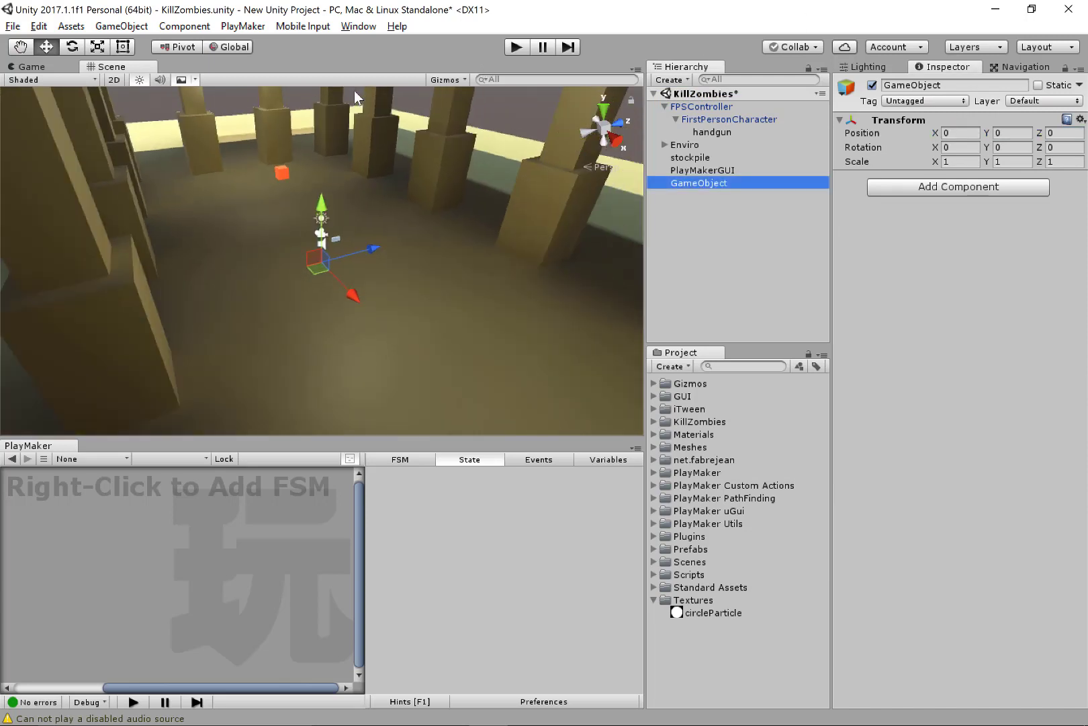
{"action": "key", "text": "F2"}
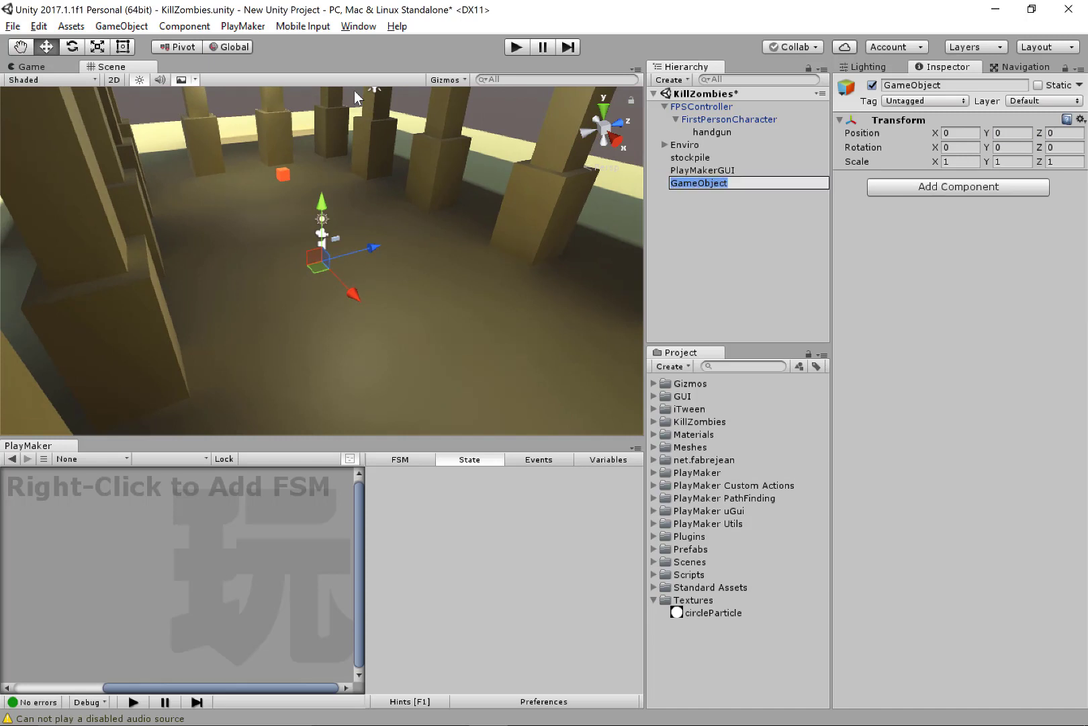
{"action": "type", "text": "FireManager"}
{"action": "key", "text": "Return"}
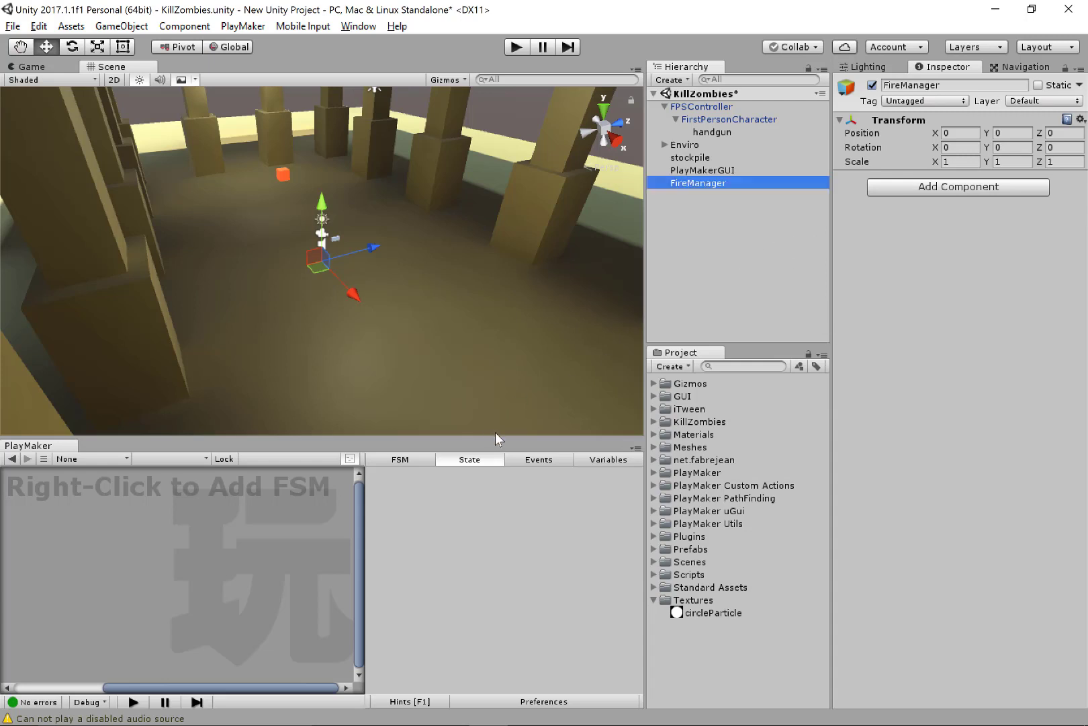
Enlarge the PlayMaker editor area slightly and add a new FSM to the FireManager object.
{"action": "left_click_drag", "start_coordinate": [495, 435], "coordinate": [497, 418]}
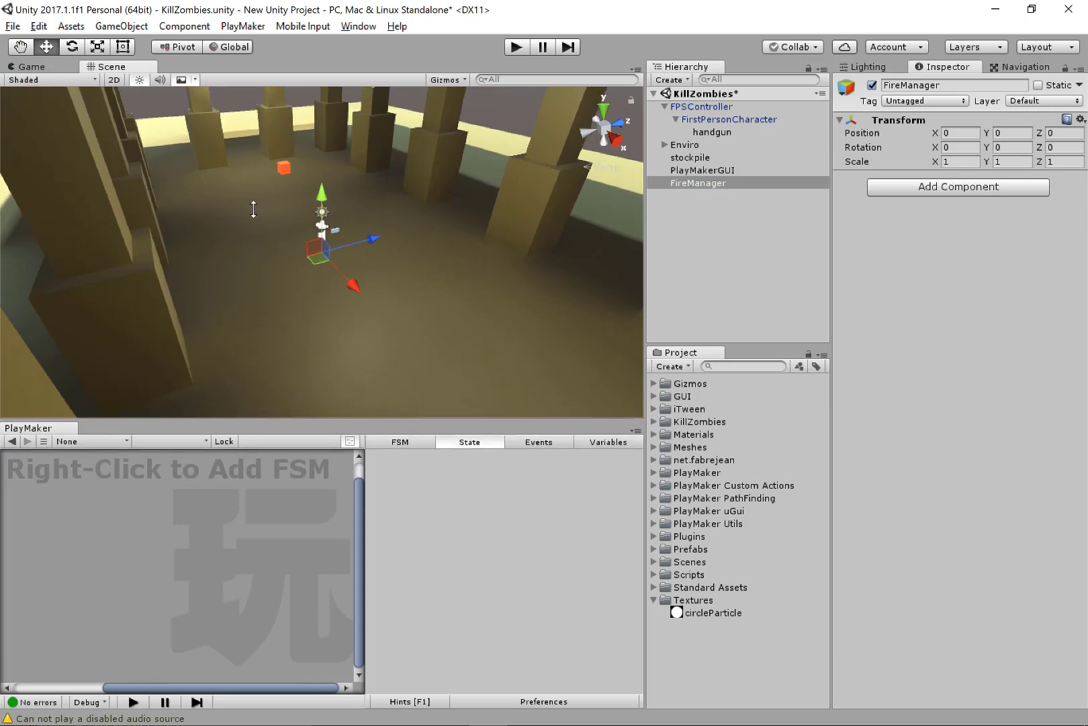
{"action": "middle_click_drag", "start_coordinate": [345, 312], "coordinate": [347, 289]}
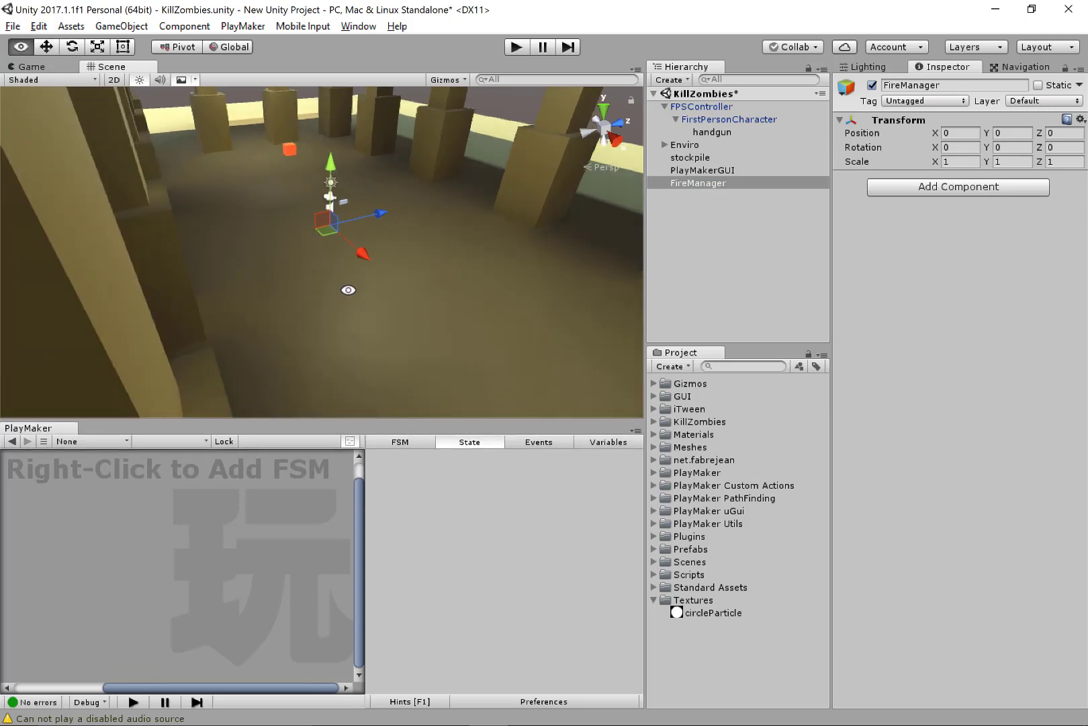
{"action": "left_click_drag", "start_coordinate": [347, 289], "coordinate": [332, 284], "text": "alt"}
{"action": "right_click_drag", "start_coordinate": [333, 284], "coordinate": [608, 383], "text": "alt"}
{"action": "left_click_drag", "start_coordinate": [463, 235], "coordinate": [418, 233], "text": "alt"}
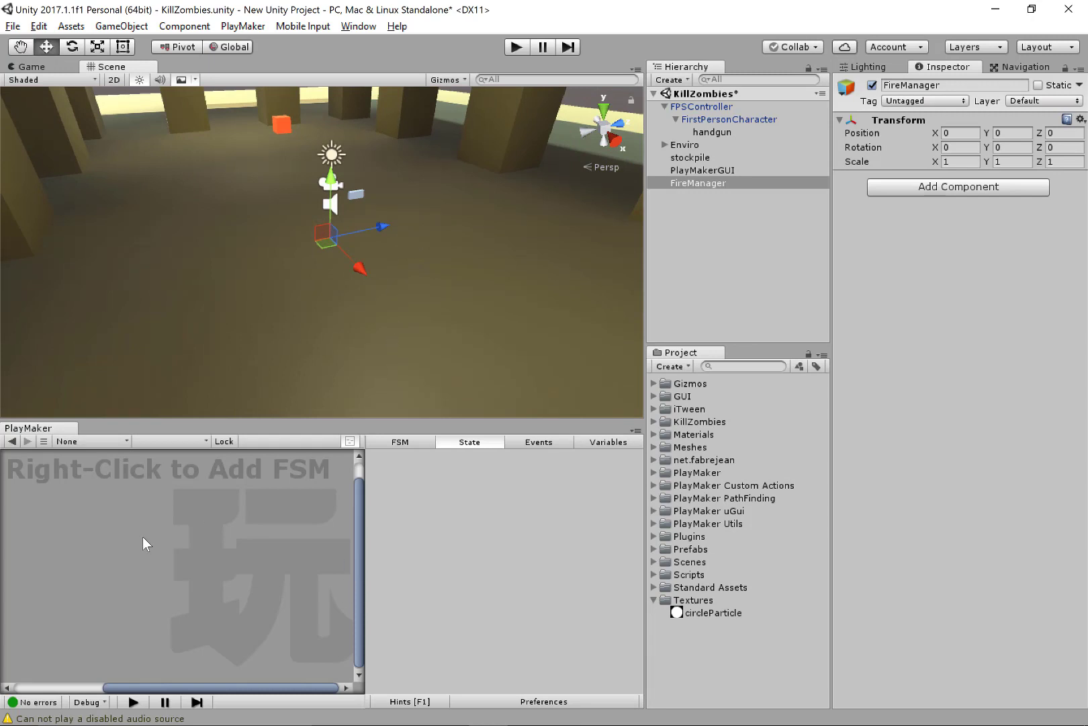
{"action": "right_click", "coordinate": [73, 531]}
{"action": "left_click", "coordinate": [101, 537]}
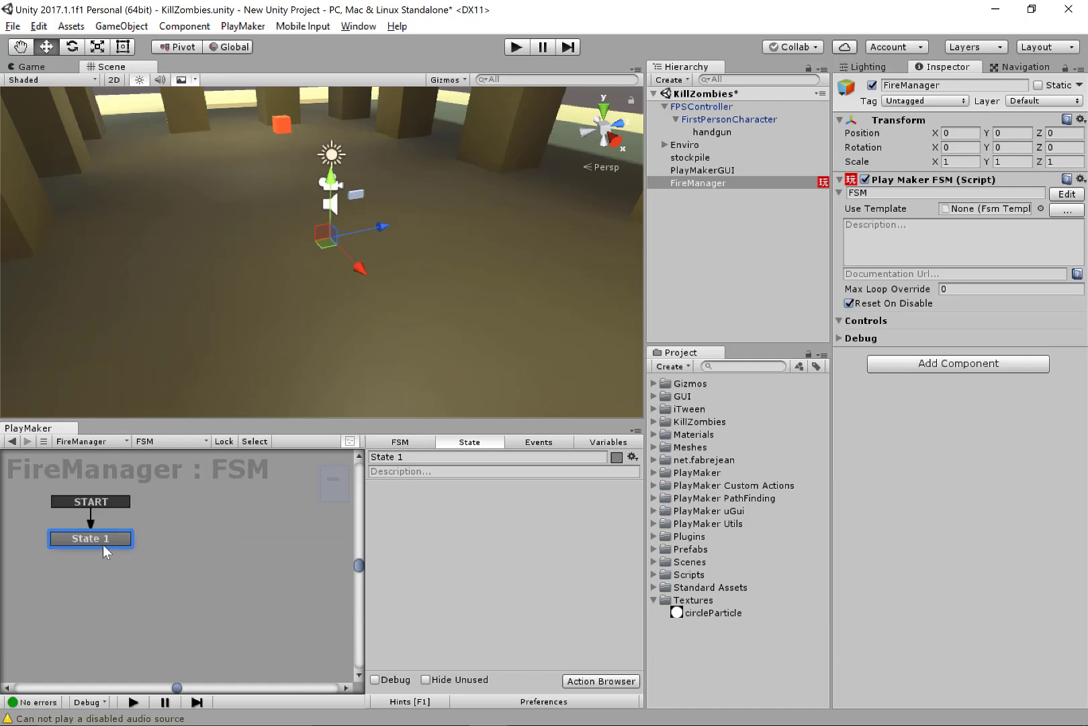
Reposition the FSM's start state and rename it as wait for input.
{"action": "left_click_drag", "start_coordinate": [103, 544], "coordinate": [76, 543]}
{"action": "left_click", "coordinate": [504, 457]}
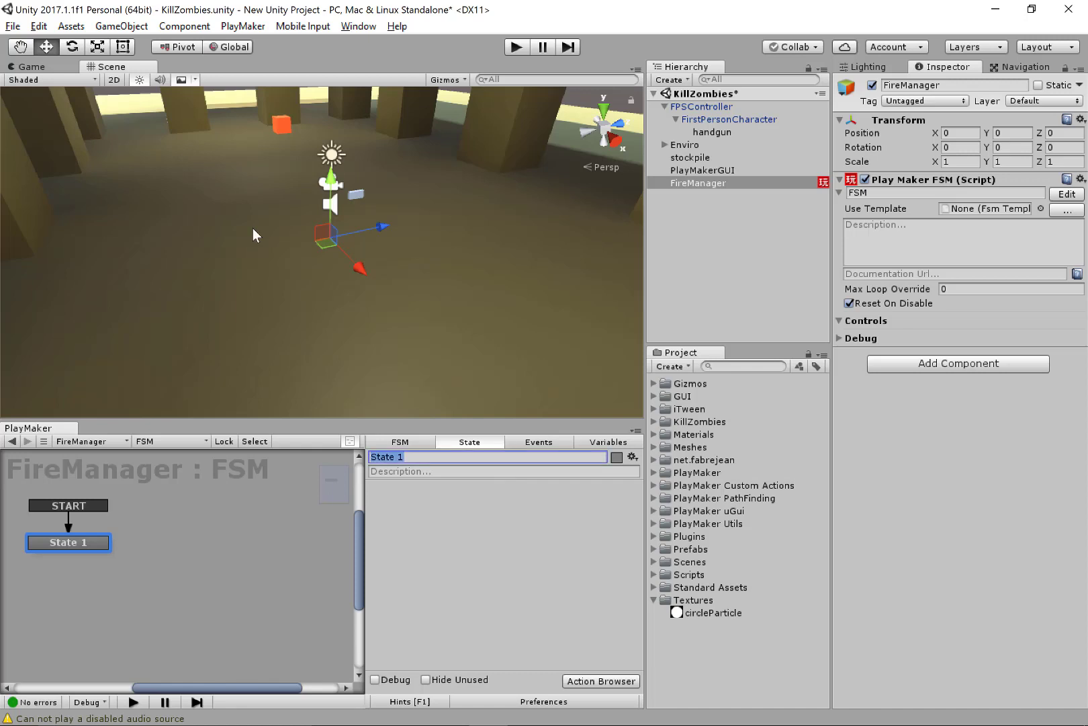
{"action": "type", "text": "wait for input"}
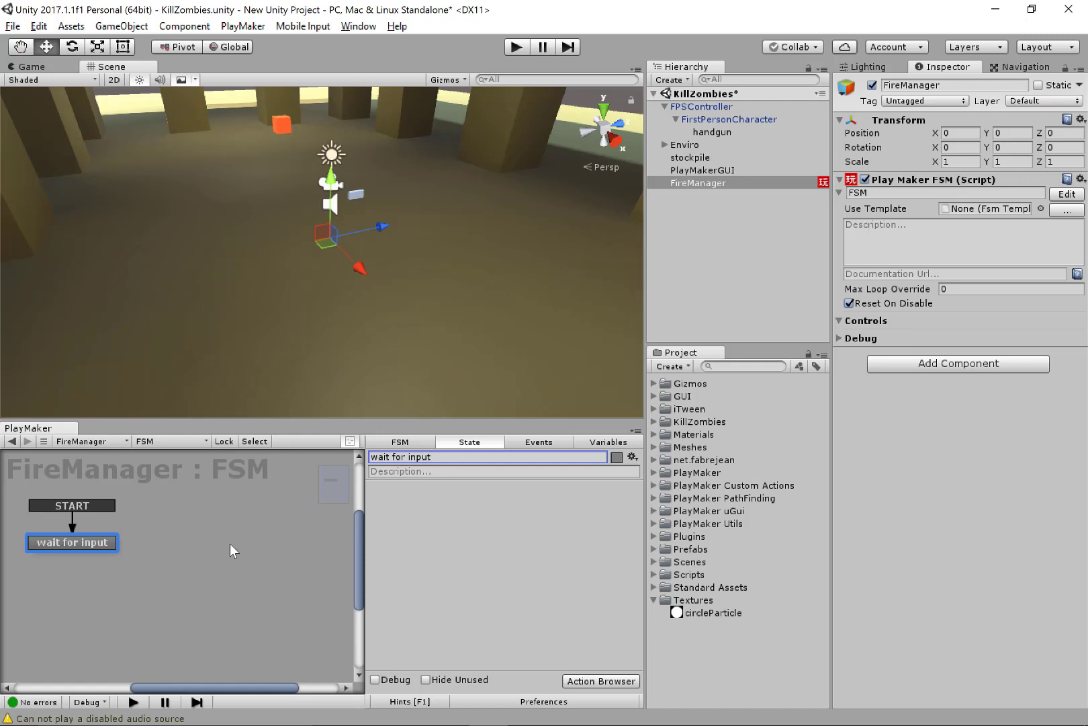
Add a second state beside wait for input and name it raycast.
{"action": "left_click", "coordinate": [208, 543], "text": "ctrl"}
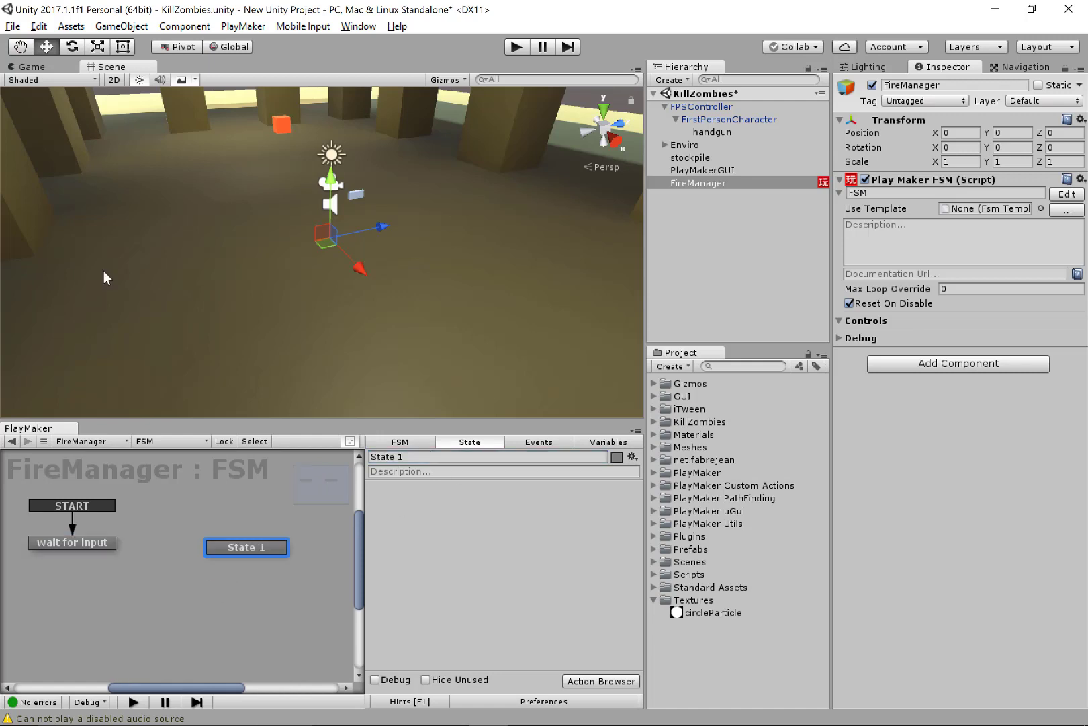
{"action": "left_click", "coordinate": [420, 456]}
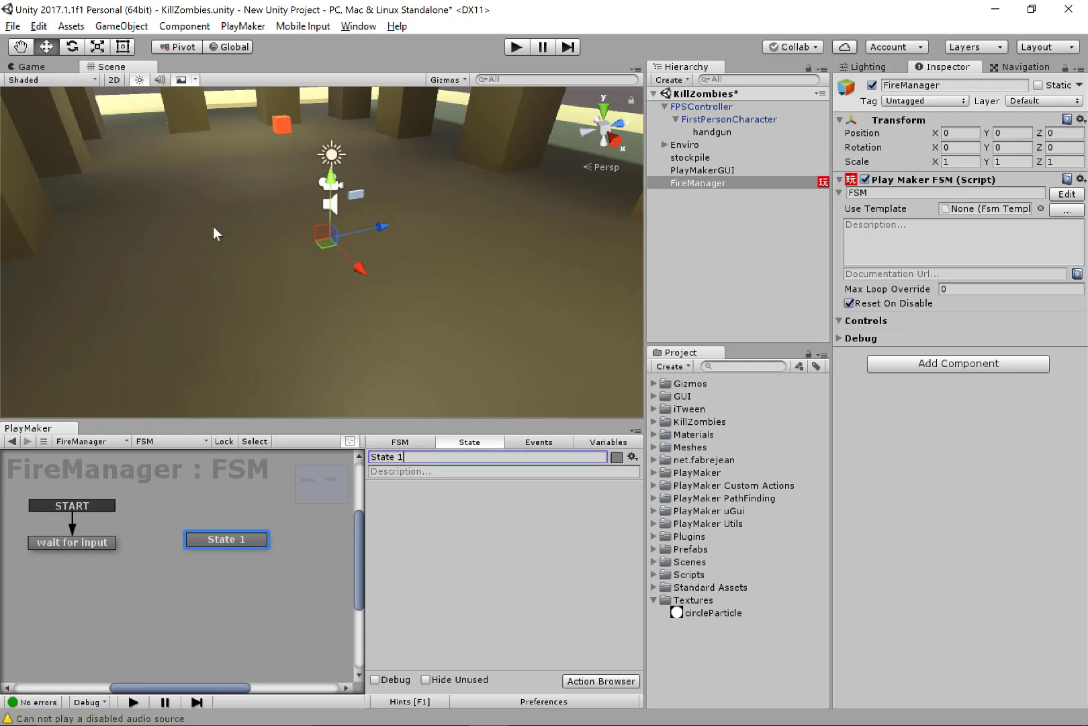
{"action": "type", "text": "racast"}
{"action": "key", "text": "BackSpace"}
{"action": "key", "text": "BackSpace"}
{"action": "key", "text": "BackSpace"}
{"action": "key", "text": "BackSpace"}
{"action": "type", "text": "ycast"}
Add a FINISHED transition to the wait for input state and link it to the raycast state.
{"action": "left_click_drag", "start_coordinate": [88, 545], "coordinate": [94, 537]}
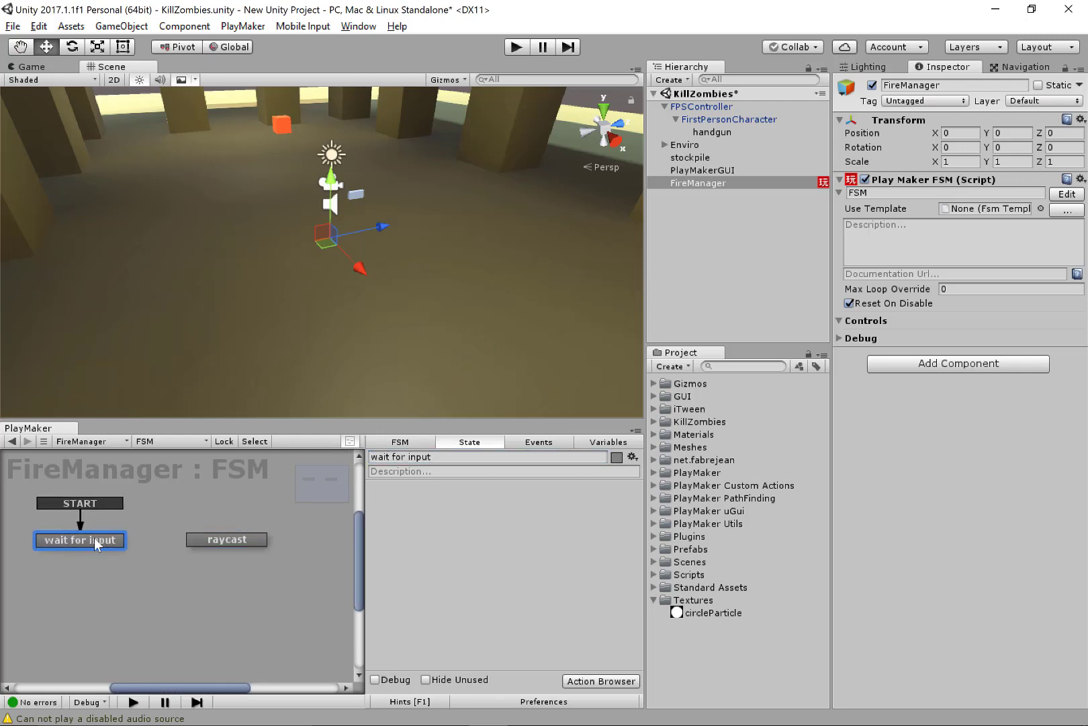
{"action": "left_click", "coordinate": [87, 542], "text": "ctrl"}
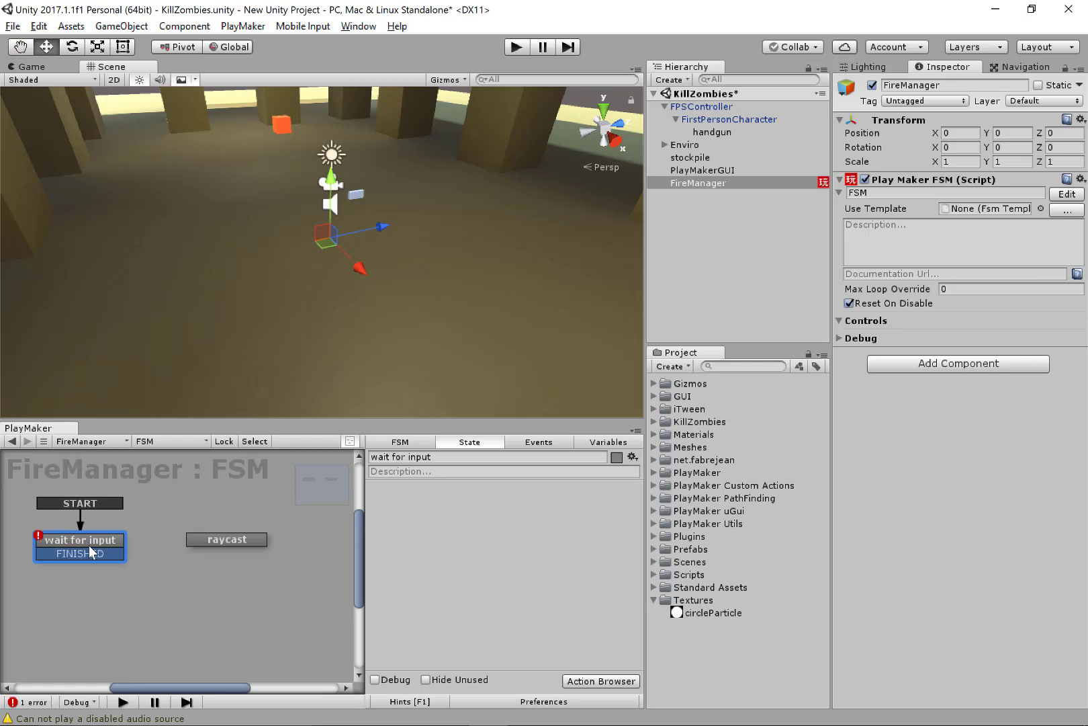
{"action": "left_click_drag", "start_coordinate": [84, 553], "coordinate": [197, 539]}
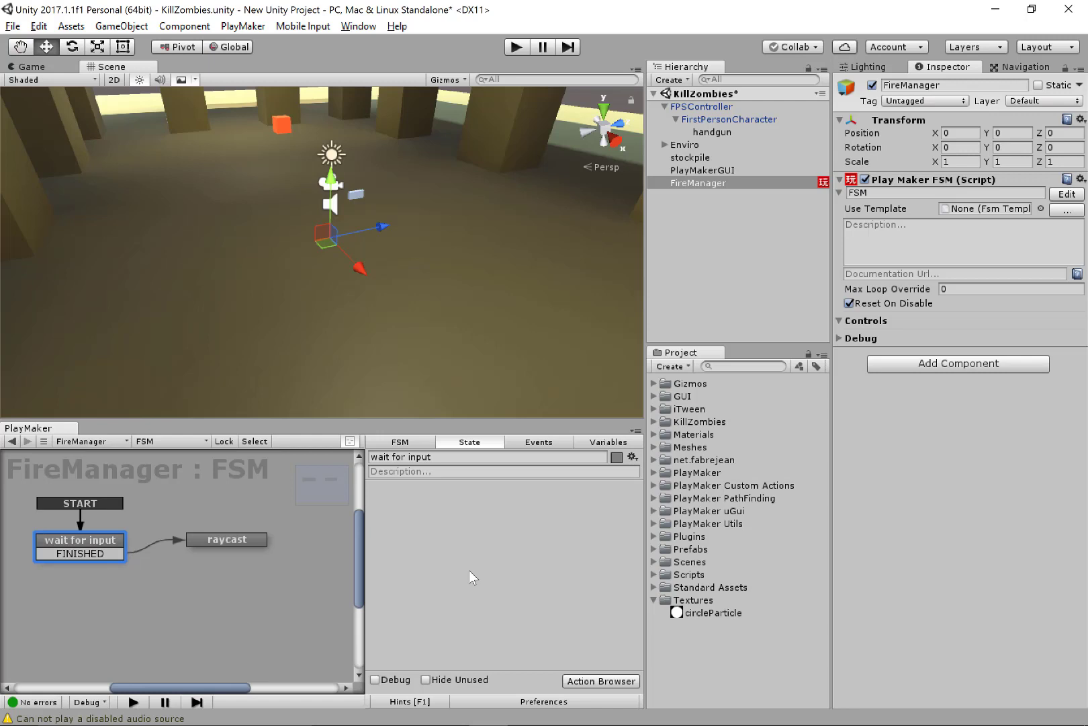
Add a Get Mouse Button Down action to the wait for input state and set its Send Event to FINISHED.
{"action": "key", "text": "grave"}
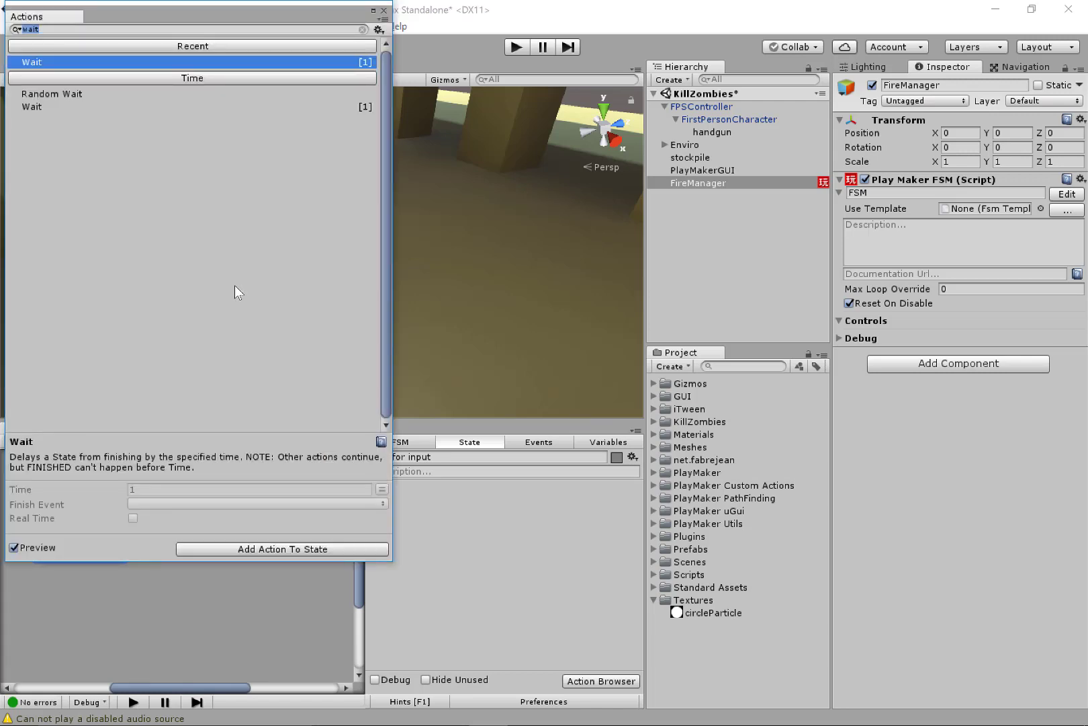
{"action": "type", "text": "mouse"}
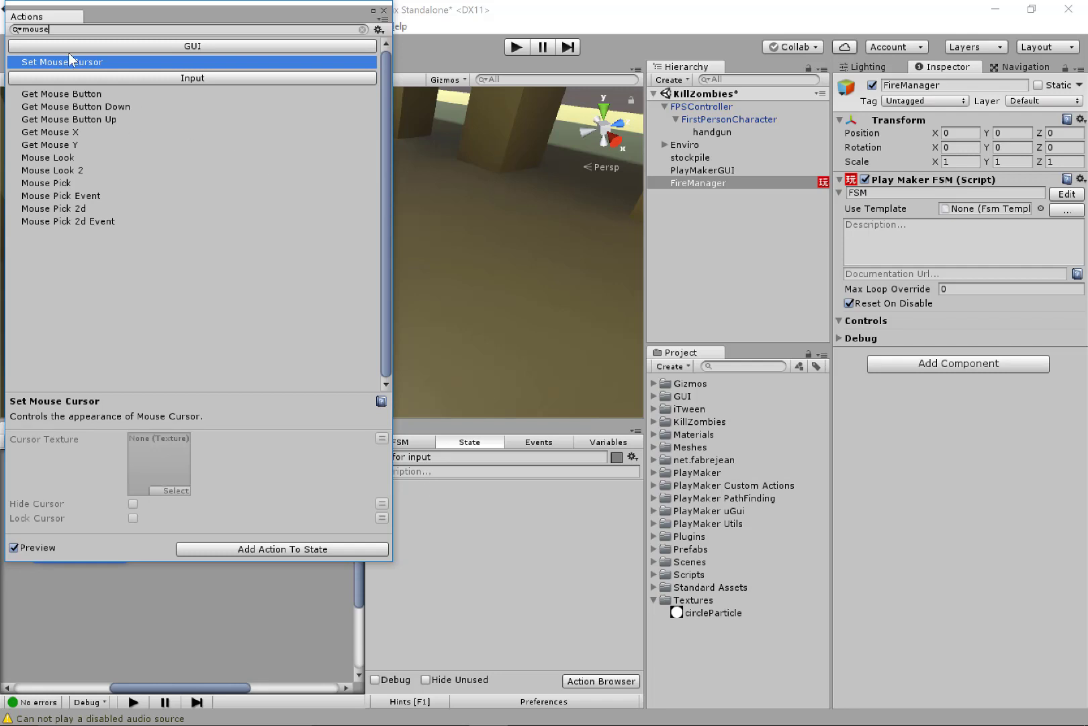
{"action": "left_click", "coordinate": [134, 106]}
{"action": "double_click", "coordinate": [135, 107]}
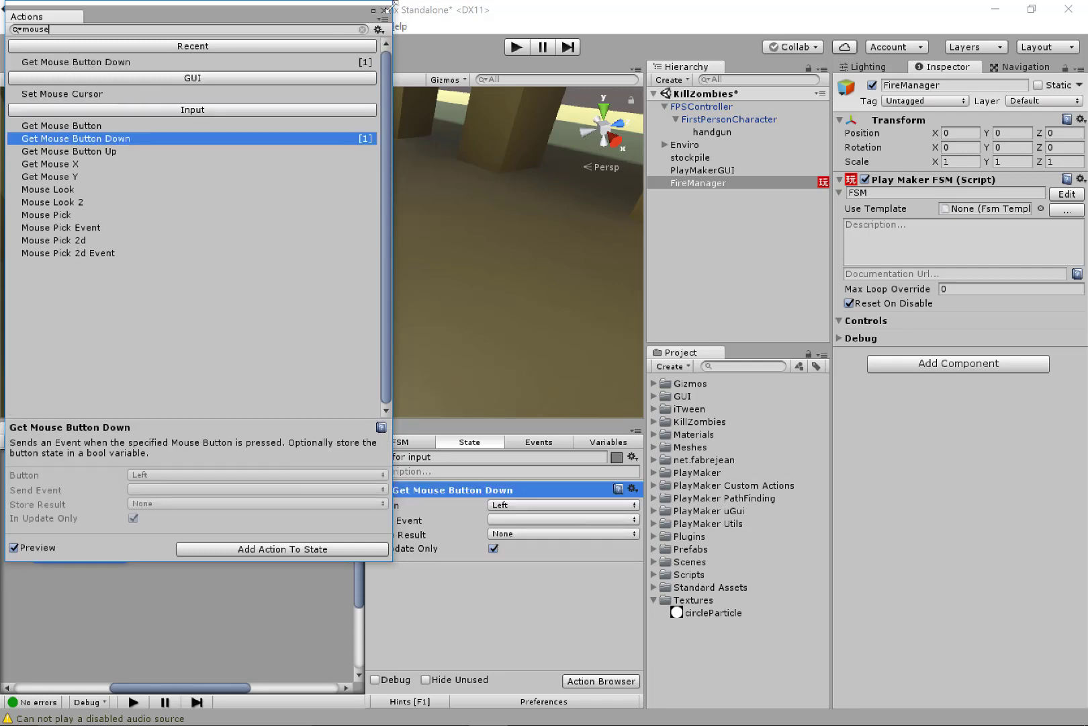
{"action": "left_click", "coordinate": [385, 10]}
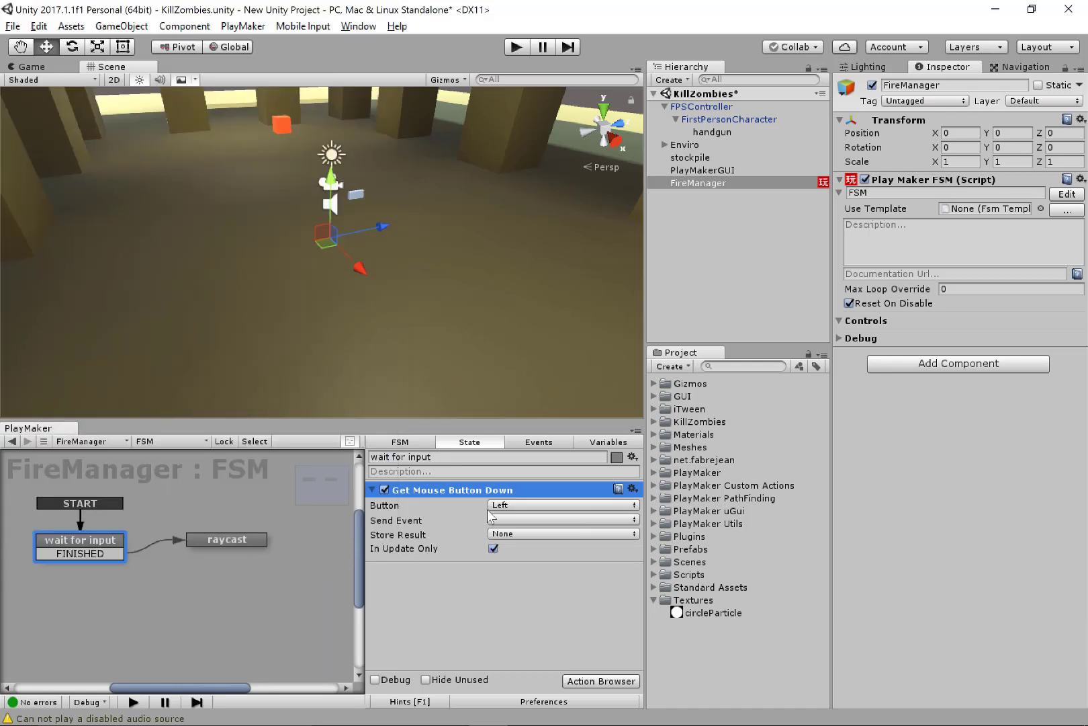
{"action": "left_click", "coordinate": [524, 520]}
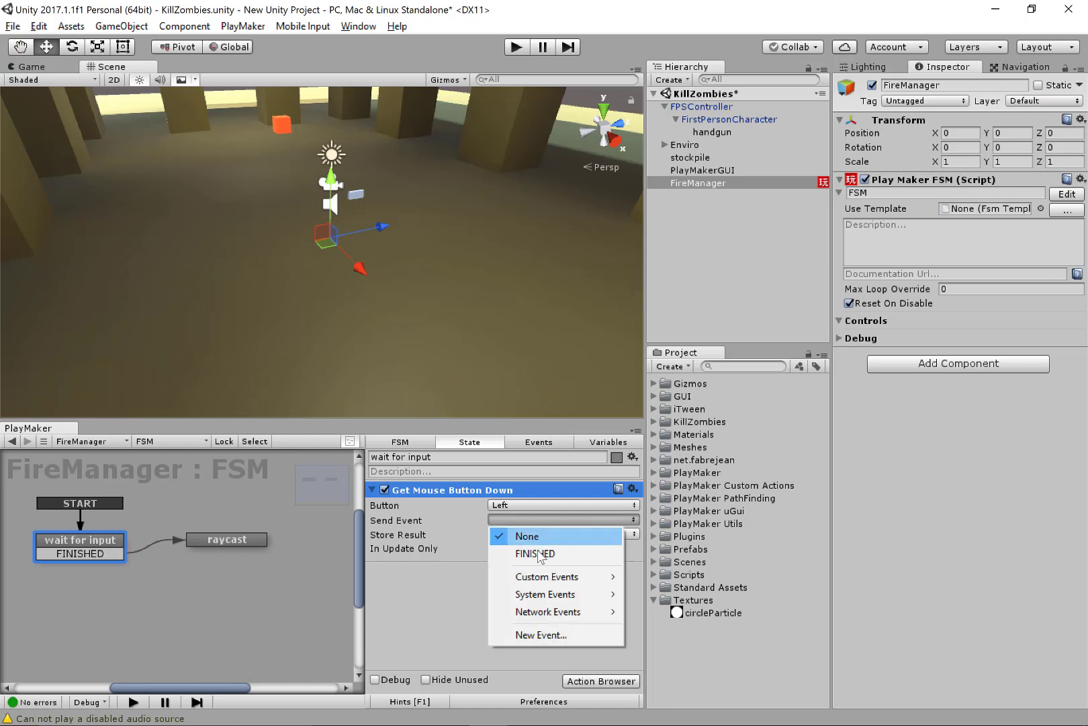
{"action": "left_click", "coordinate": [665, 556]}
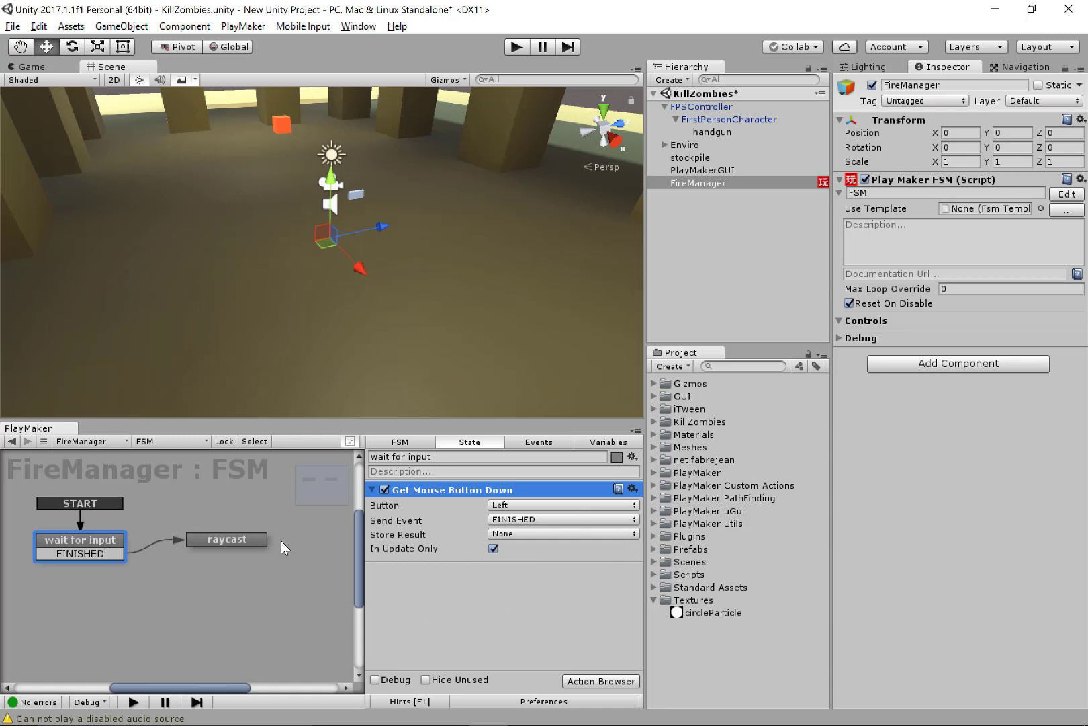
Add the Physics Raycast action to the raycast state and enlarge the PlayMaker editor to show its settings.
{"action": "left_click", "coordinate": [234, 545]}
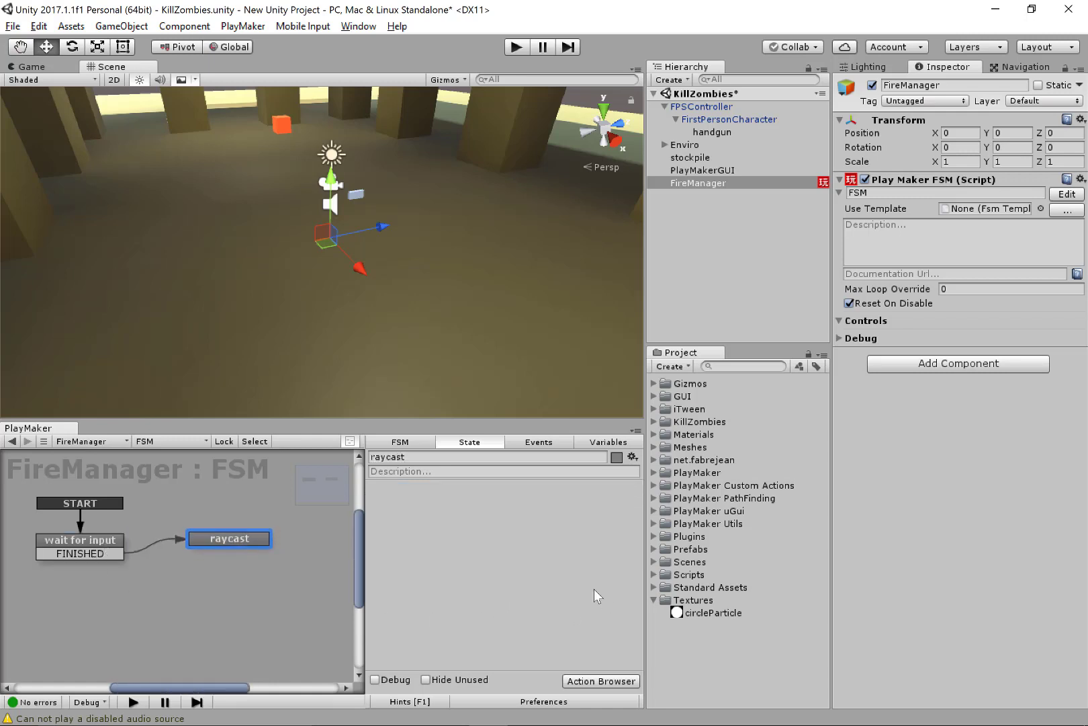
{"action": "double_click", "coordinate": [434, 537]}
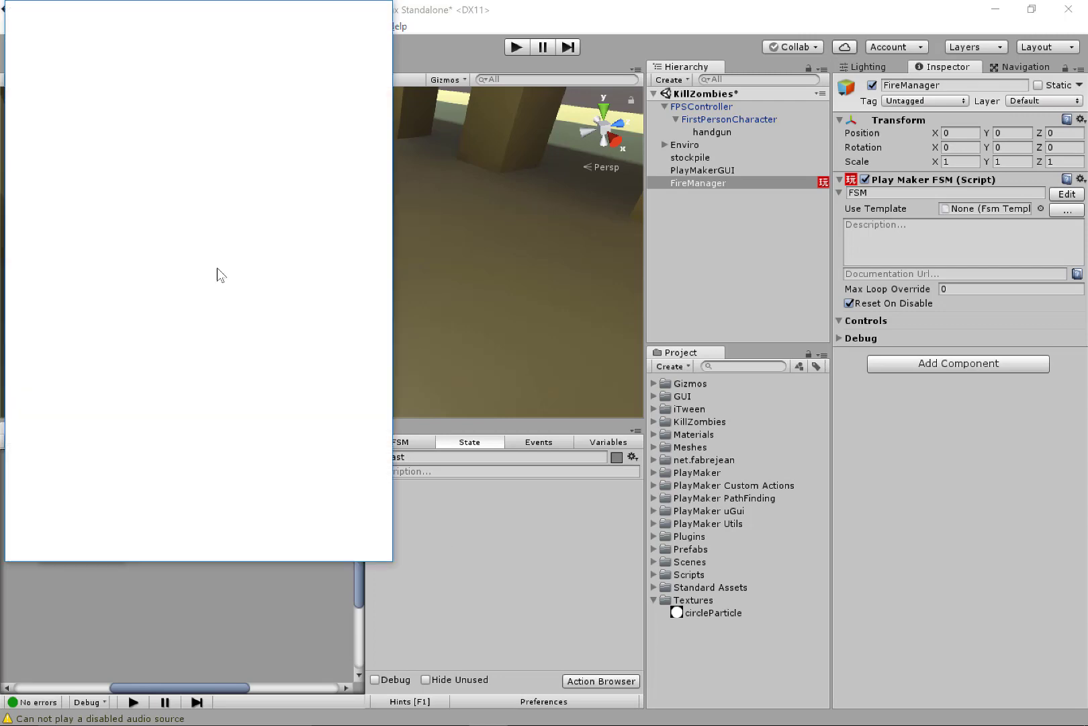
{"action": "type", "text": "raycast"}
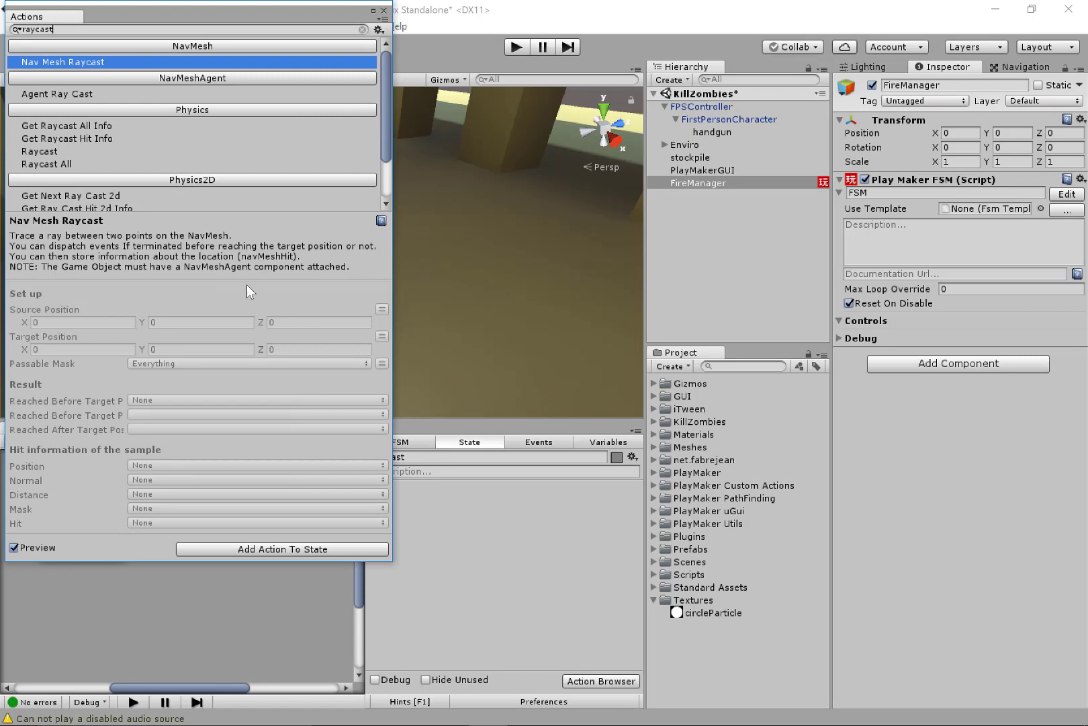
{"action": "left_click", "coordinate": [100, 151]}
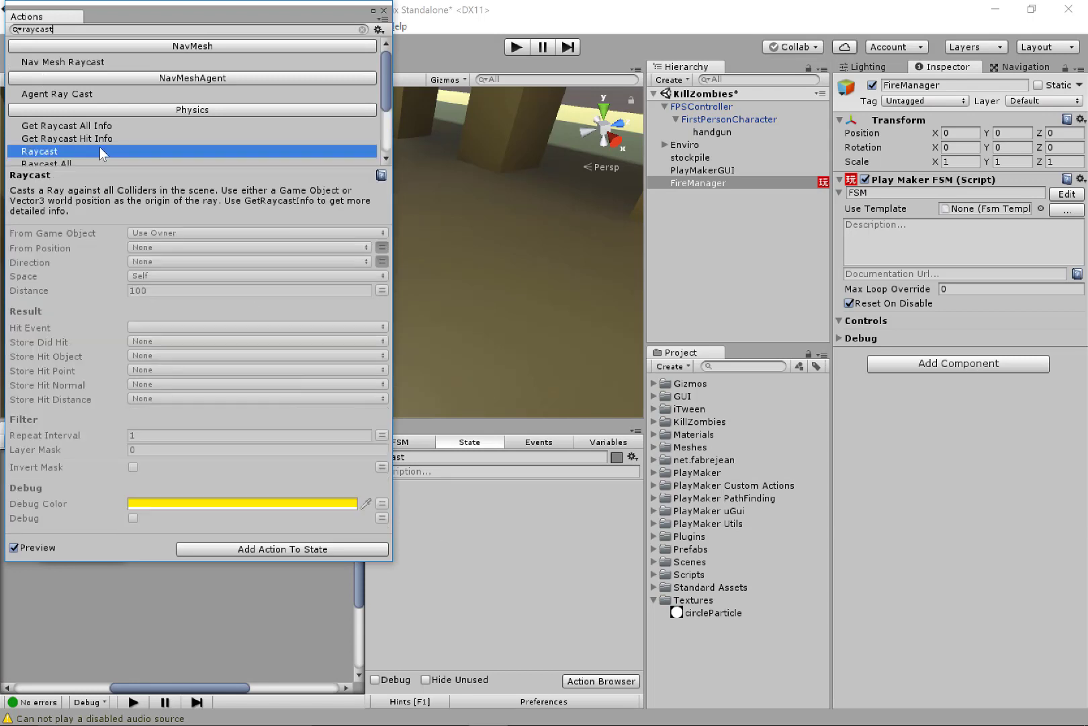
{"action": "double_click", "coordinate": [111, 152]}
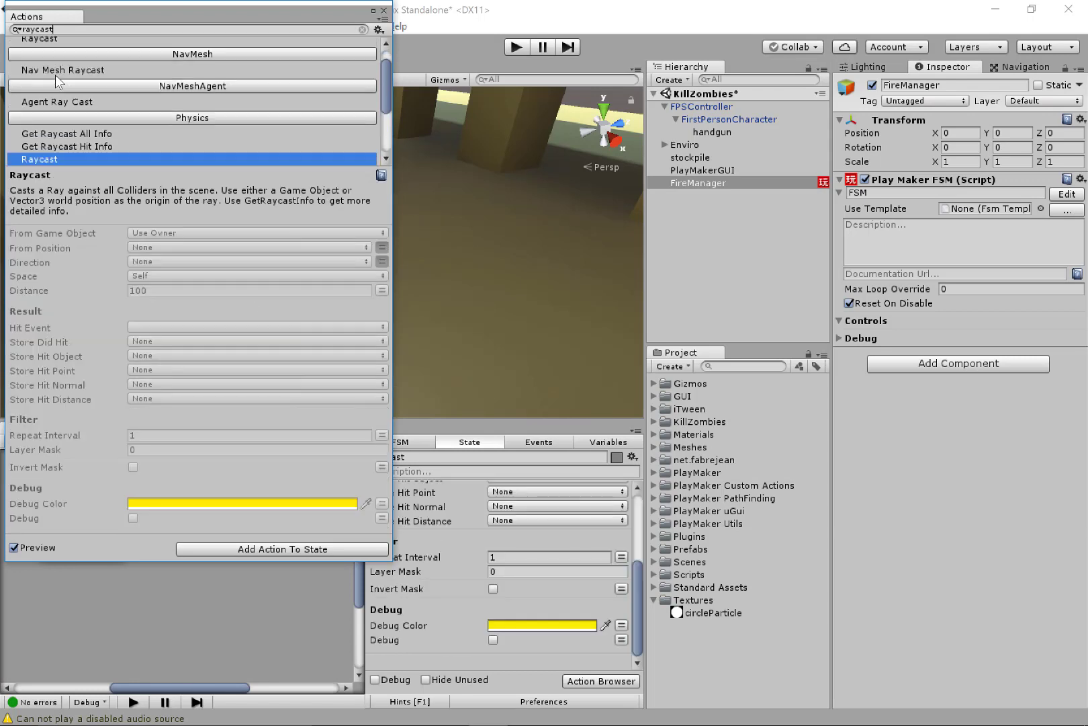
{"action": "left_click", "coordinate": [384, 11]}
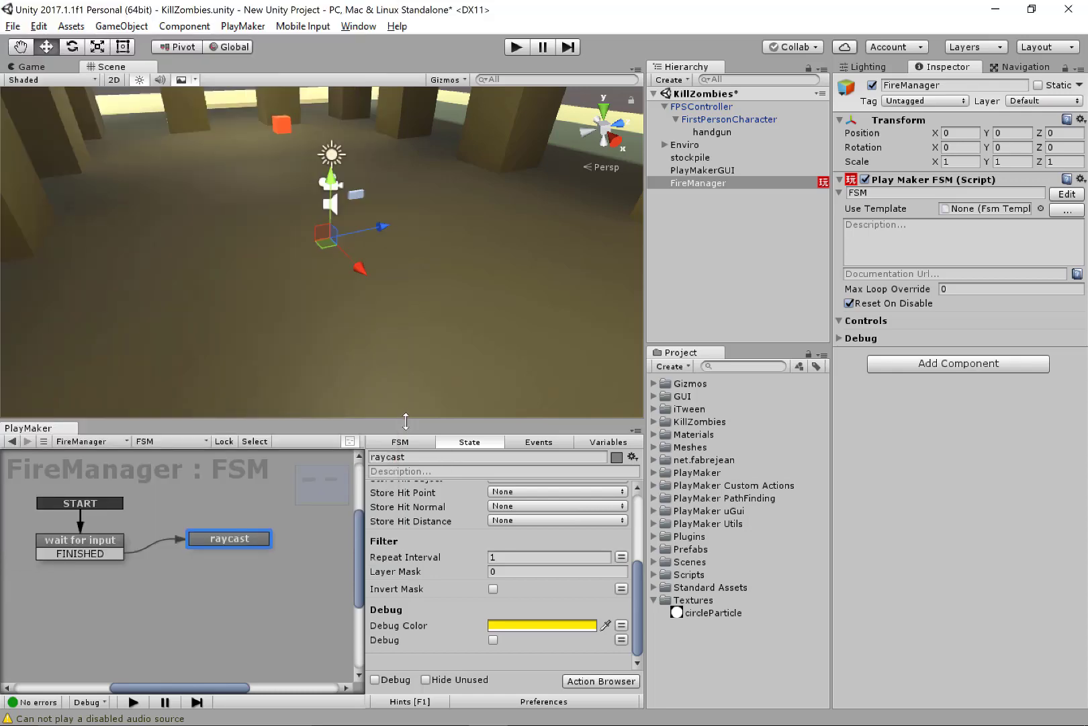
{"action": "left_click_drag", "start_coordinate": [405, 420], "coordinate": [423, 332]}
{"action": "scroll", "coordinate": [432, 512], "scroll_direction": "up", "scroll_amount": 2}
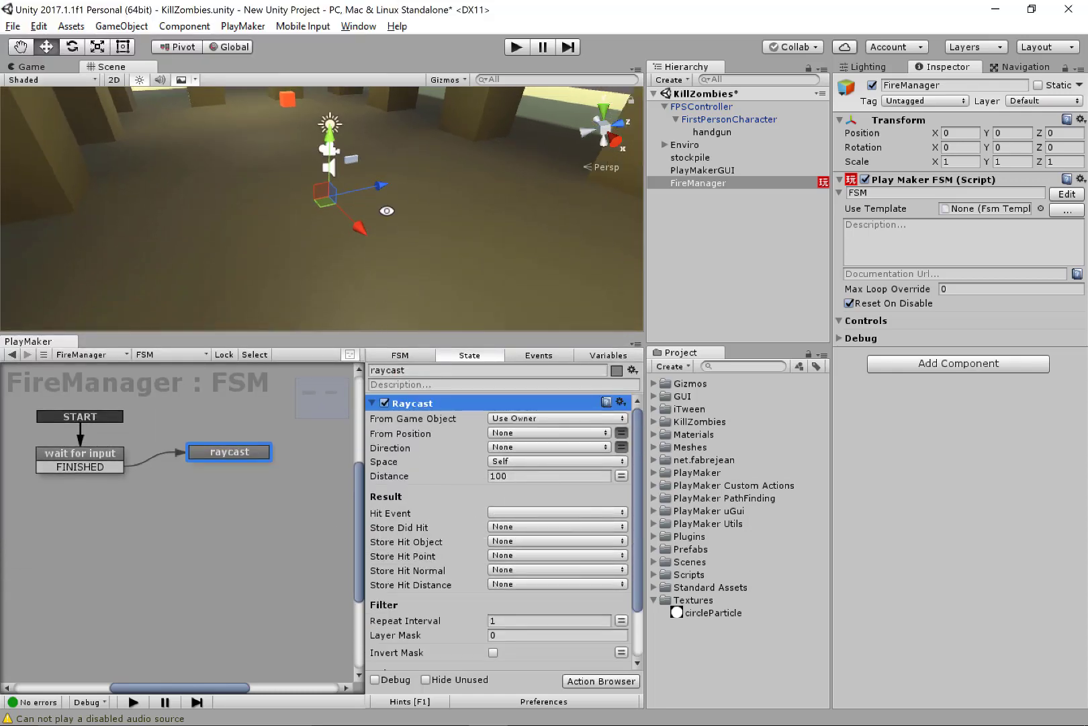
Set the Raycast action's From Game Object to the handgun and switch its Direction to explicit X, Y, Z values.
{"action": "mouse_move", "coordinate": [363, 286]}
{"action": "left_mouse_down", "text": "alt"}
{"action": "mouse_move", "coordinate": [364, 215]}
{"action": "mouse_move", "coordinate": [356, 289]}
{"action": "left_mouse_up", "text": "alt"}
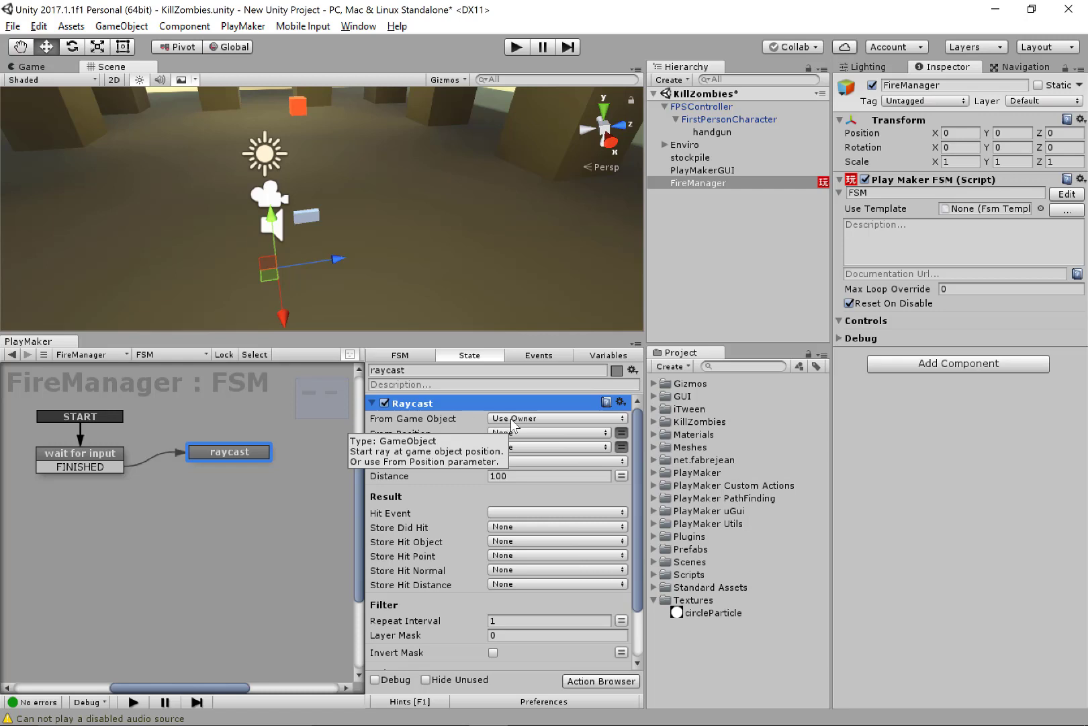
{"action": "left_click", "coordinate": [569, 418]}
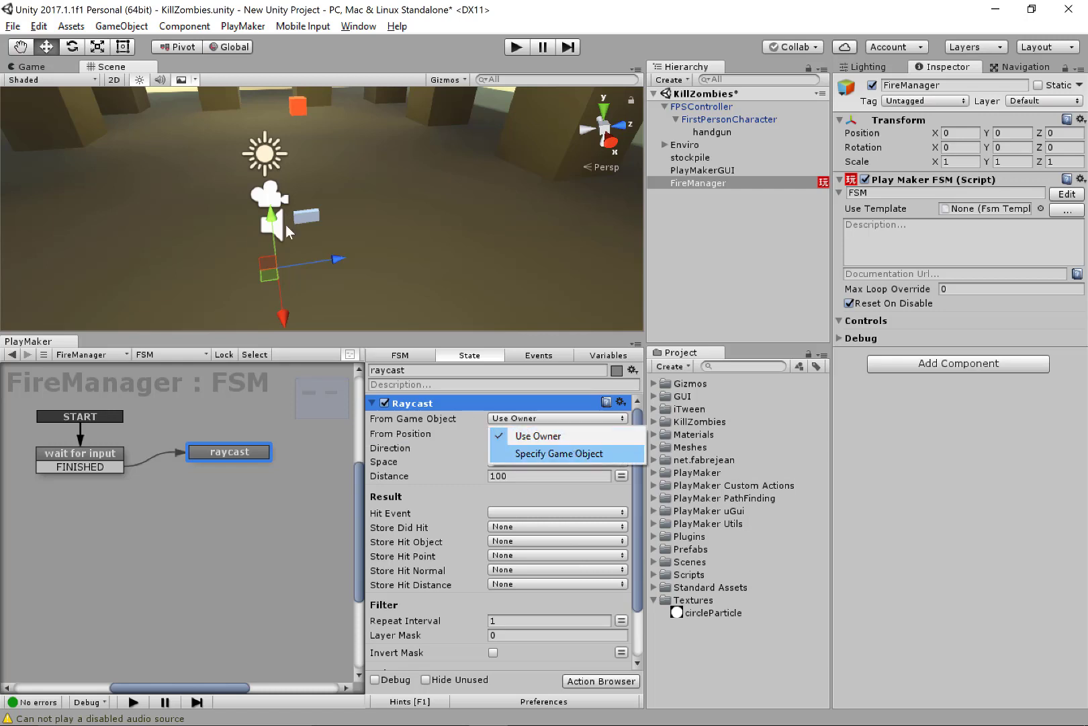
{"action": "left_click", "coordinate": [571, 452]}
{"action": "left_click_drag", "start_coordinate": [716, 130], "coordinate": [553, 433]}
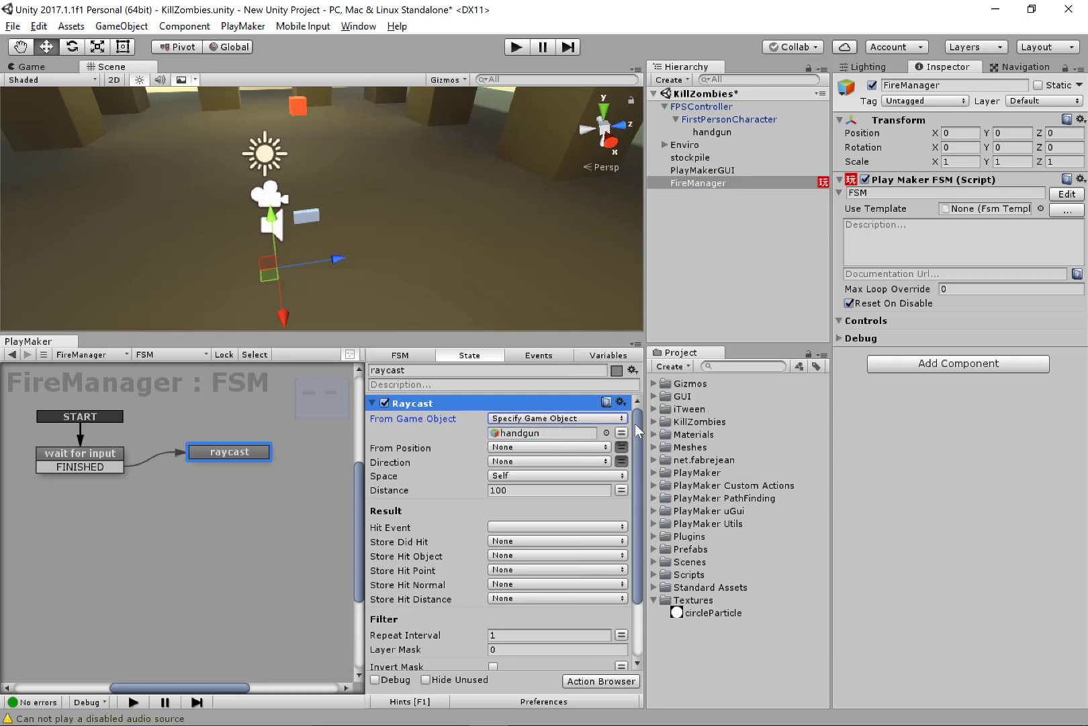
{"action": "left_click_drag", "start_coordinate": [637, 425], "coordinate": [637, 428]}
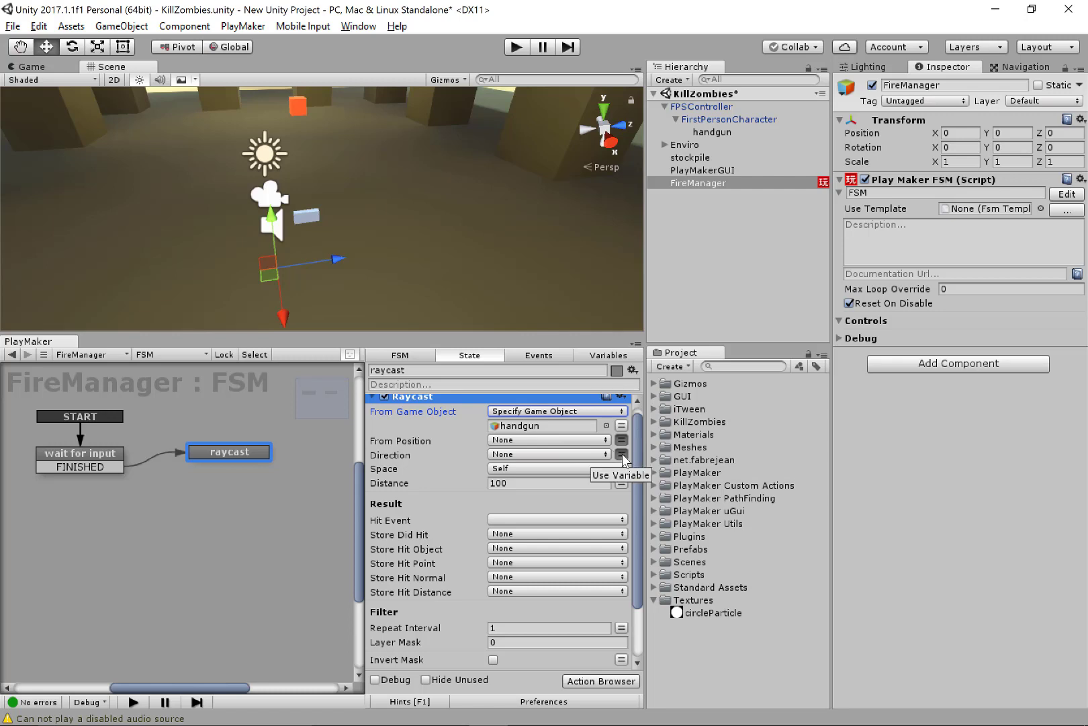
{"action": "left_click", "coordinate": [622, 455]}
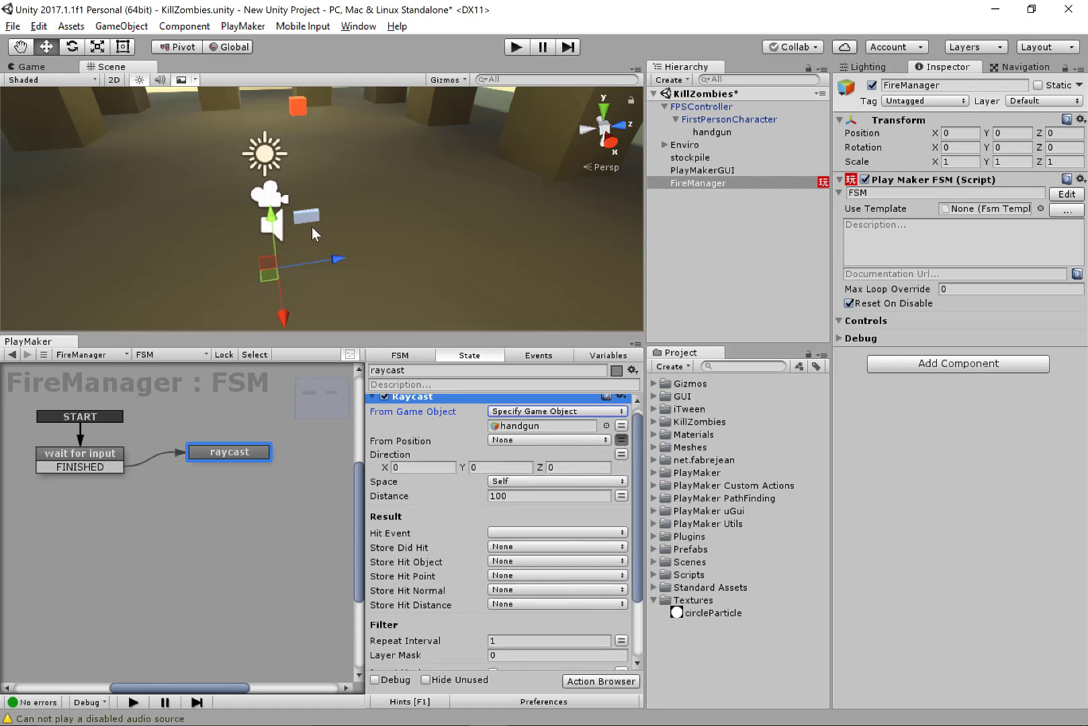
Examine the handgun's axis directions with the transform handles set to Local orientation, and return to FireManager's FSM.
{"action": "left_click_drag", "start_coordinate": [374, 198], "coordinate": [178, 121], "text": "alt"}
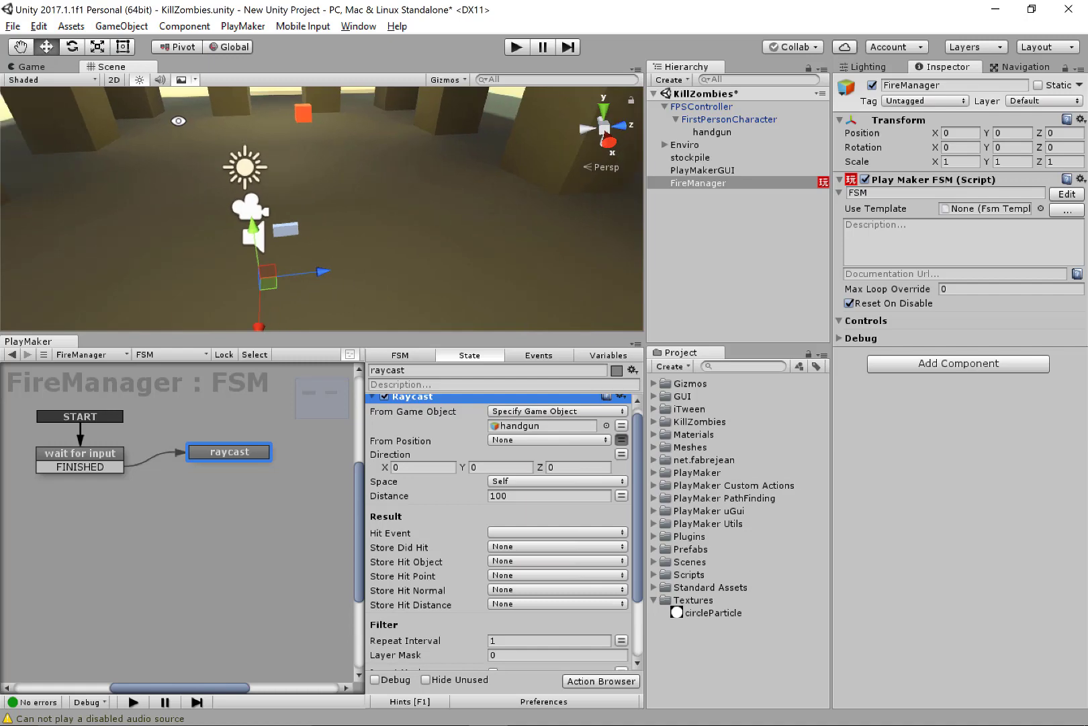
{"action": "left_click", "coordinate": [712, 132]}
{"action": "left_click_drag", "start_coordinate": [442, 190], "coordinate": [404, 207], "text": "alt"}
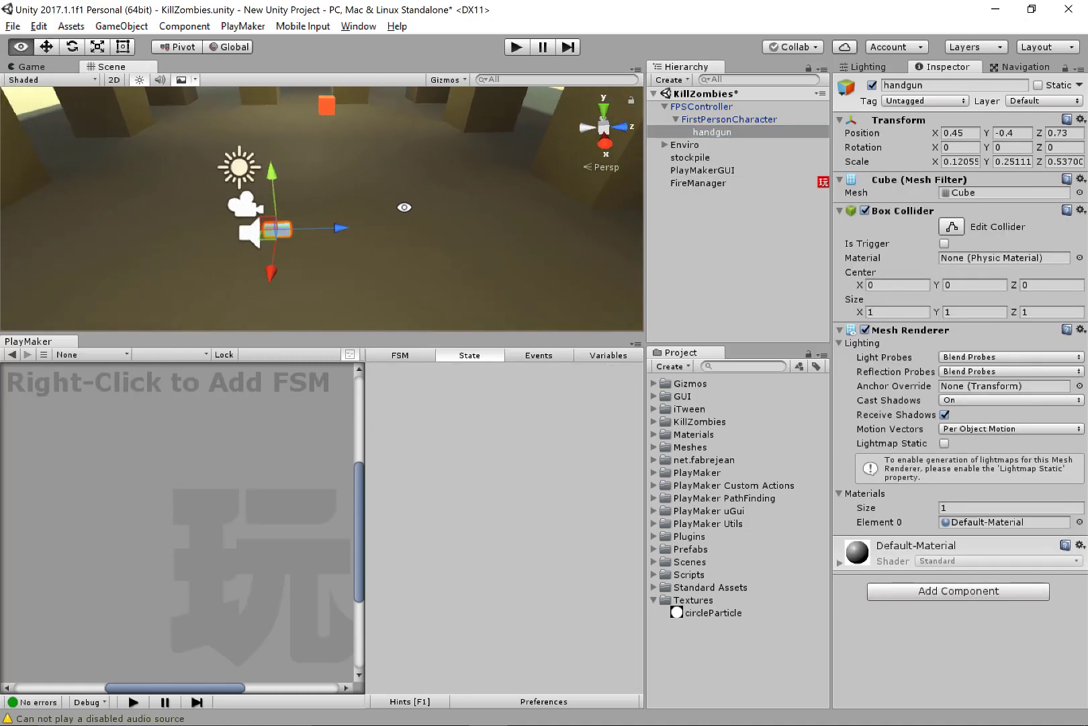
{"action": "left_click", "coordinate": [245, 48]}
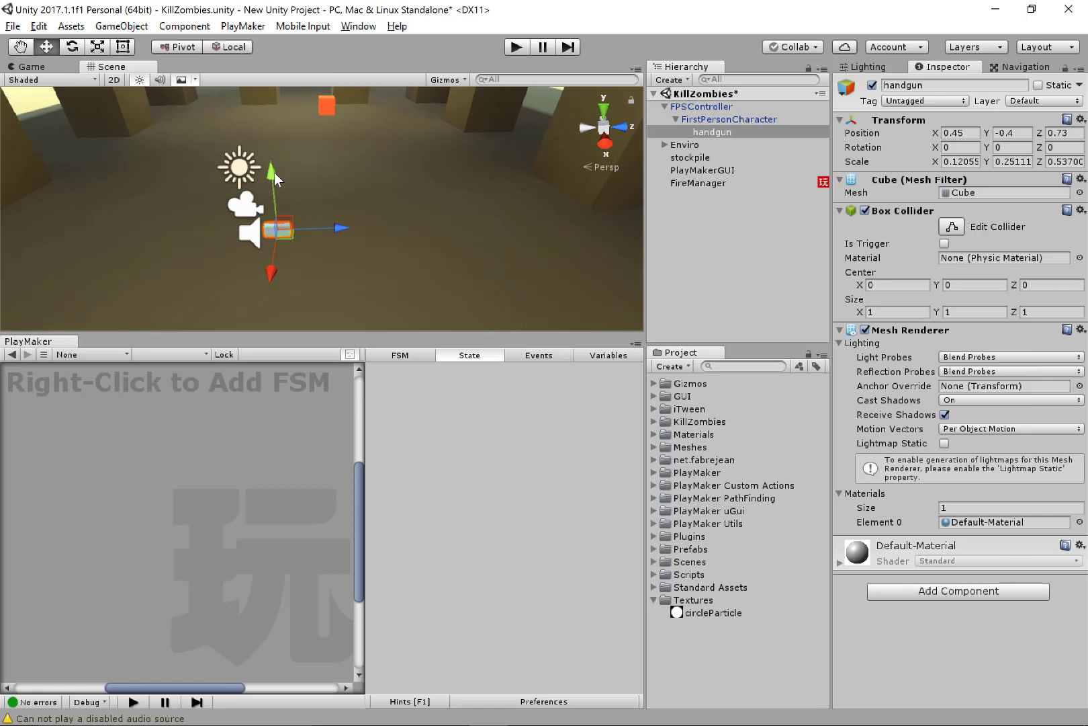
{"action": "left_click_drag", "start_coordinate": [290, 236], "coordinate": [286, 231], "text": "alt"}
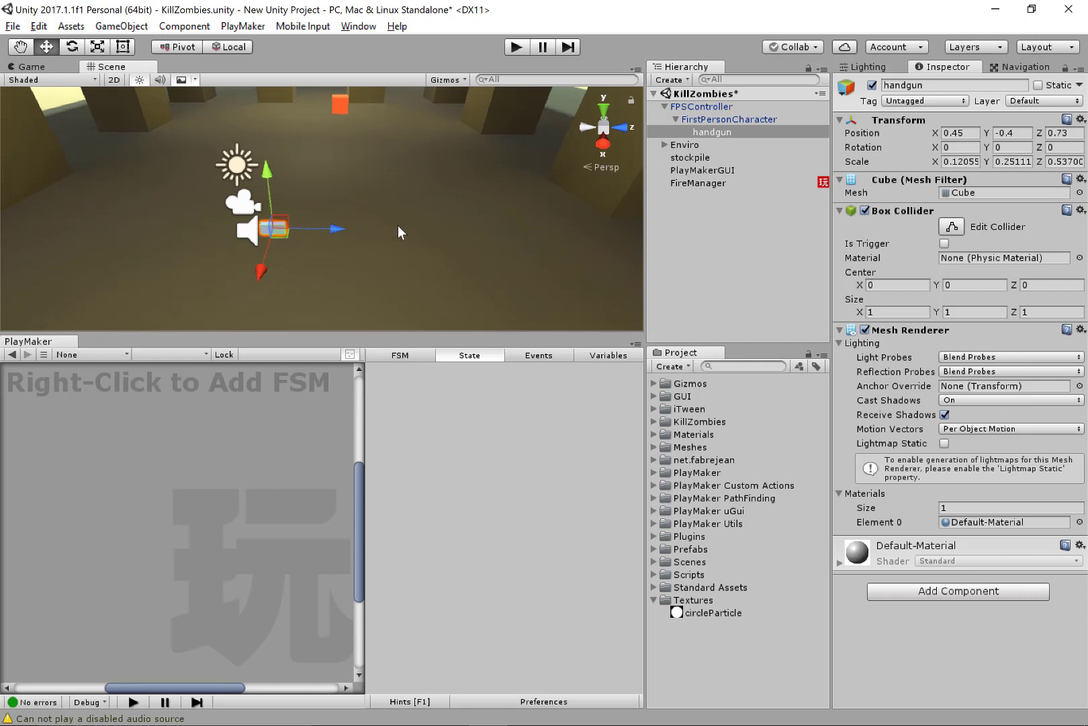
{"action": "left_click_drag", "start_coordinate": [310, 231], "coordinate": [332, 236], "text": "alt"}
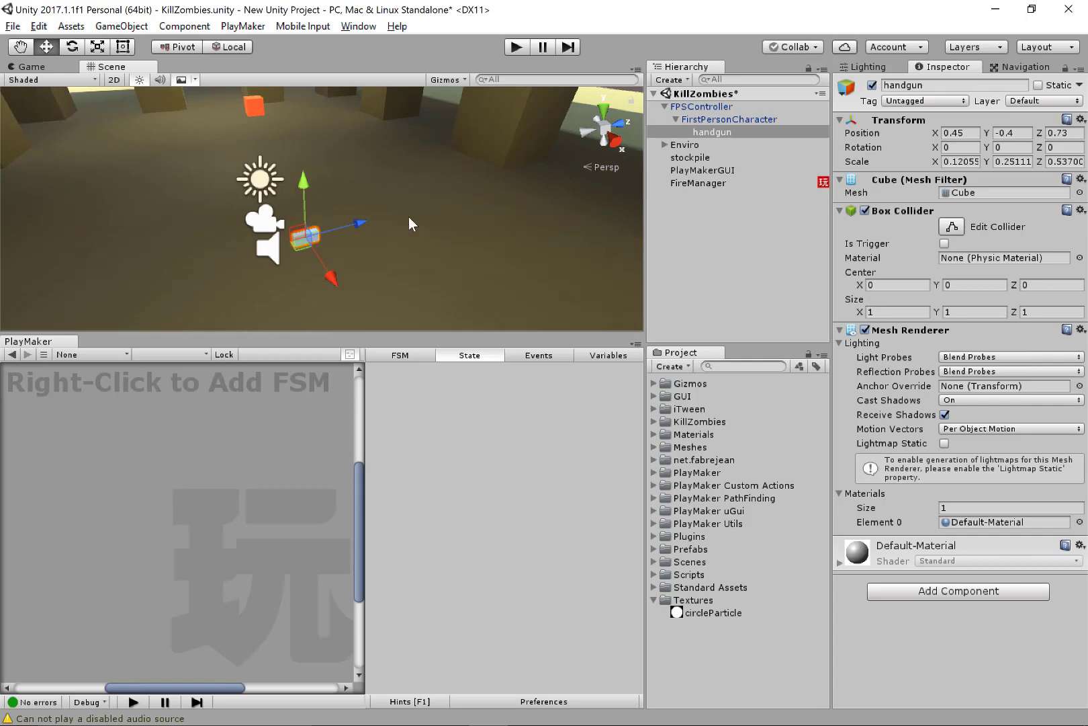
{"action": "left_click", "coordinate": [696, 184]}
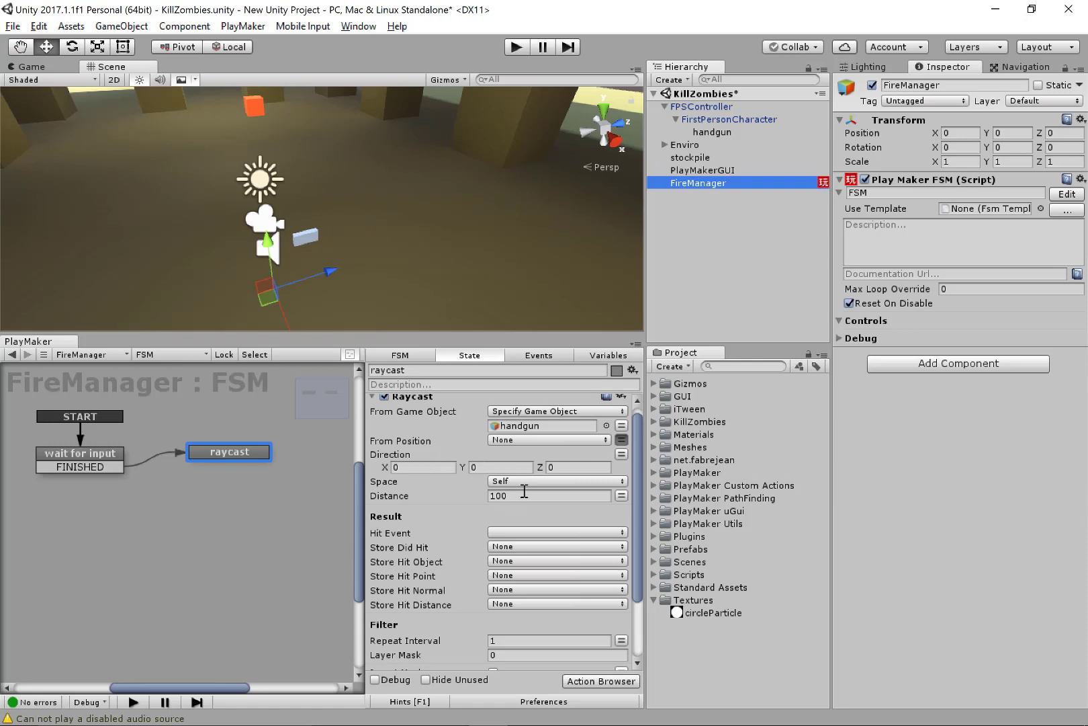
Set the Raycast action's direction Z component to 1 and its Distance to 300.
{"action": "left_click", "coordinate": [568, 466]}
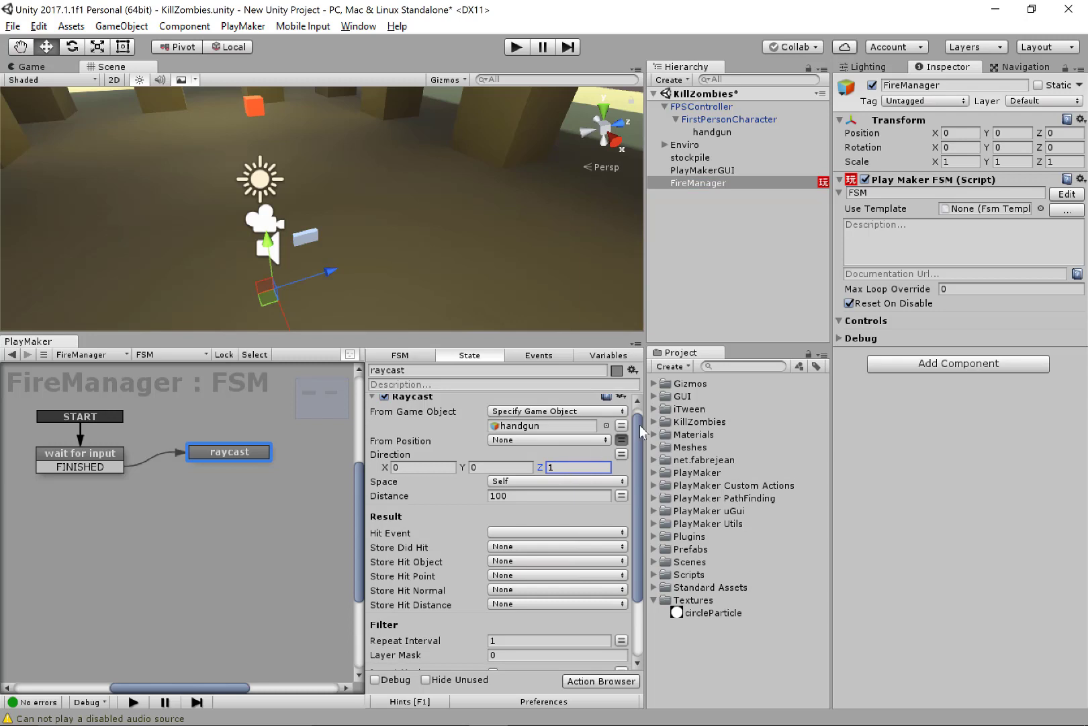
{"action": "scroll", "coordinate": [639, 427], "scroll_direction": "down", "scroll_amount": 1}
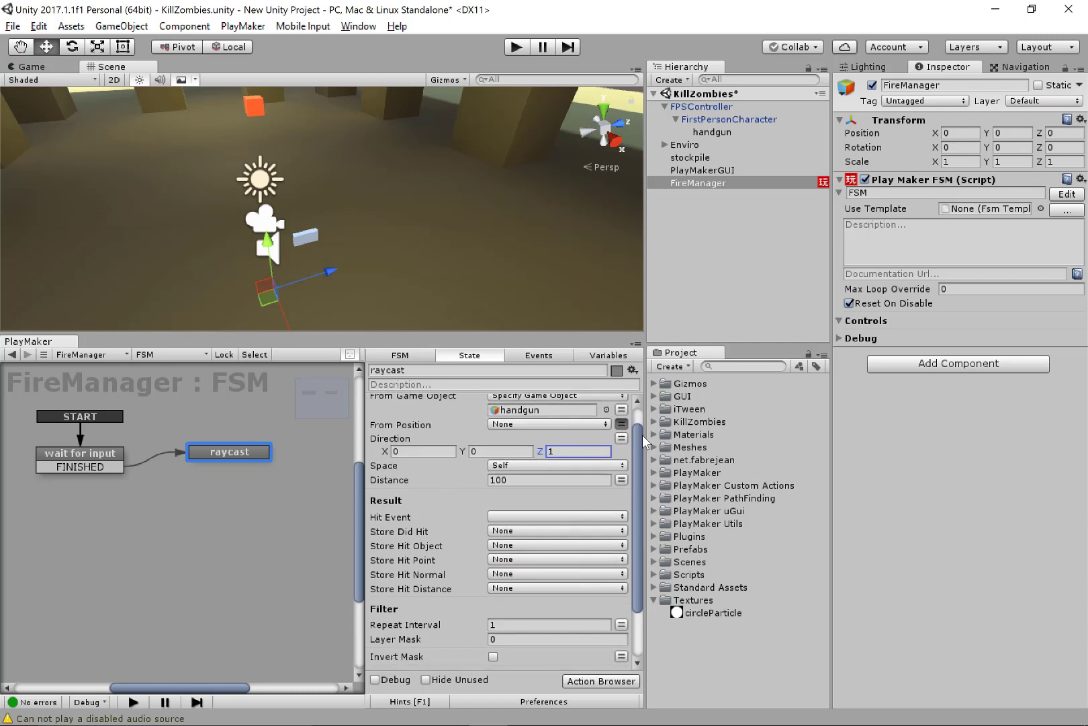
{"action": "left_click", "coordinate": [516, 481]}
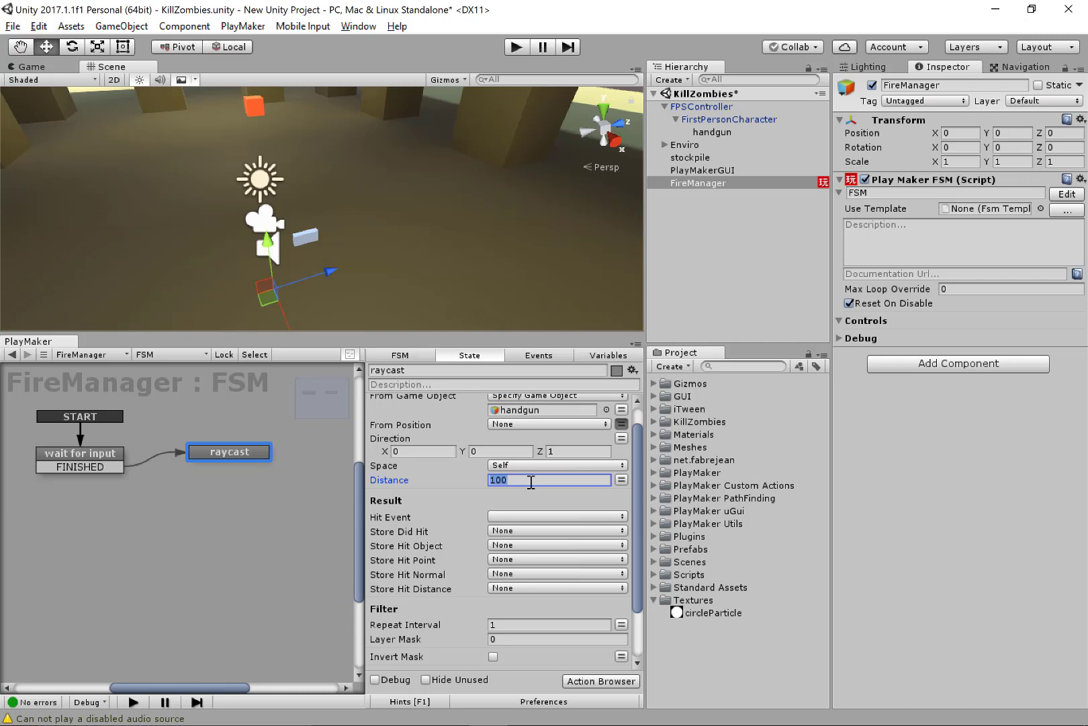
{"action": "type", "text": "3"}
Enable the Debug option in the Raycast action's debug settings.
{"action": "scroll", "coordinate": [637, 446], "scroll_direction": "up", "scroll_amount": 2}
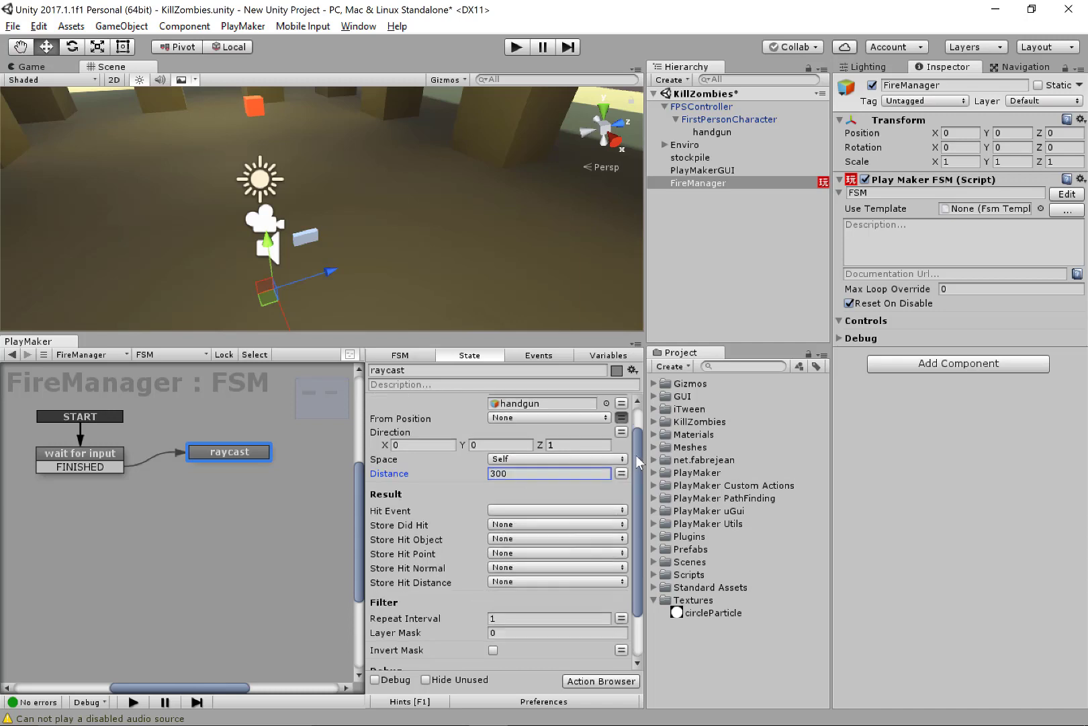
{"action": "left_click_drag", "start_coordinate": [635, 410], "coordinate": [644, 491]}
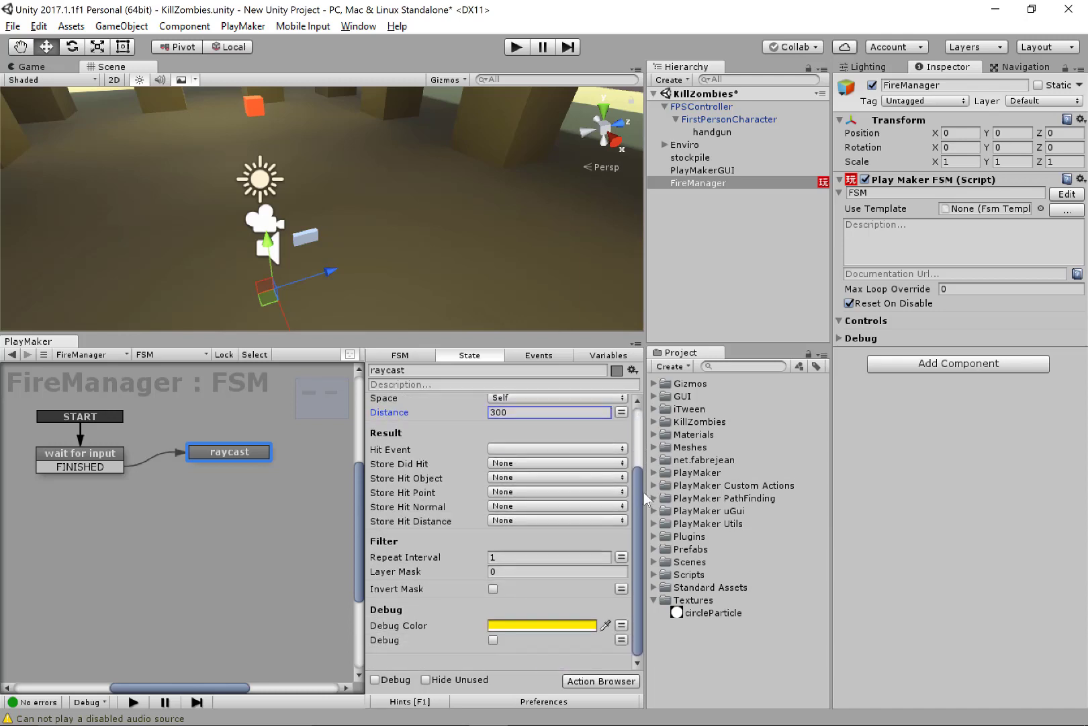
{"action": "left_click", "coordinate": [493, 640]}
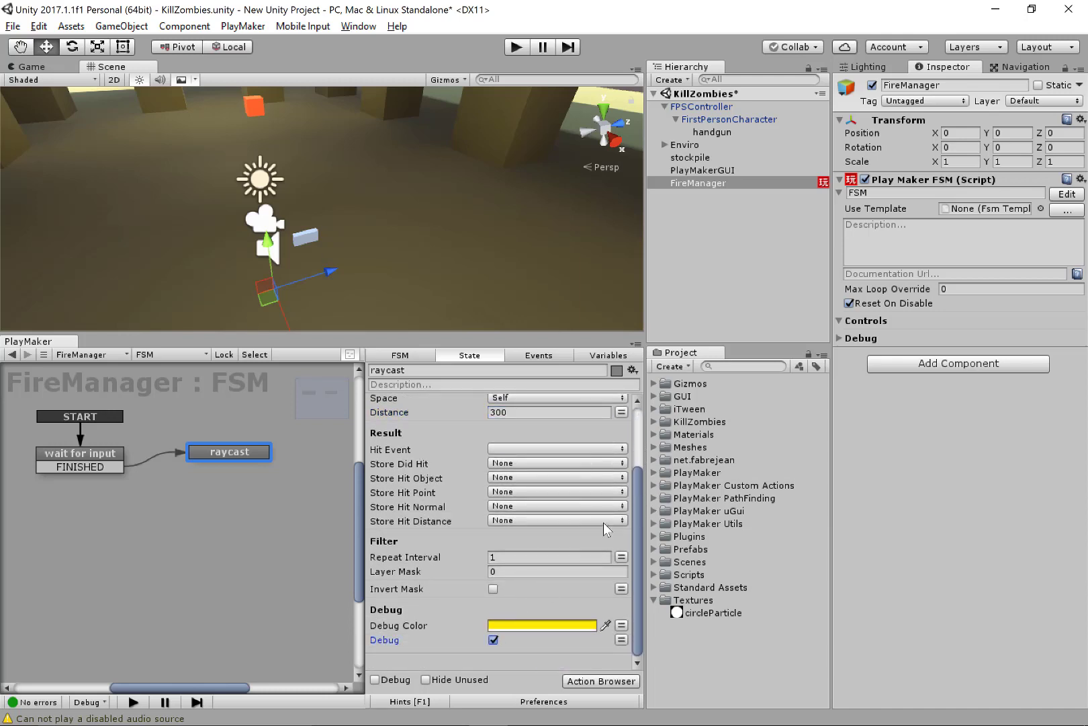
{"action": "mouse_move", "coordinate": [637, 486]}
{"action": "left_mouse_down"}
{"action": "mouse_move", "coordinate": [633, 459]}
{"action": "mouse_move", "coordinate": [629, 500]}
{"action": "mouse_move", "coordinate": [629, 487]}
{"action": "left_mouse_up"}
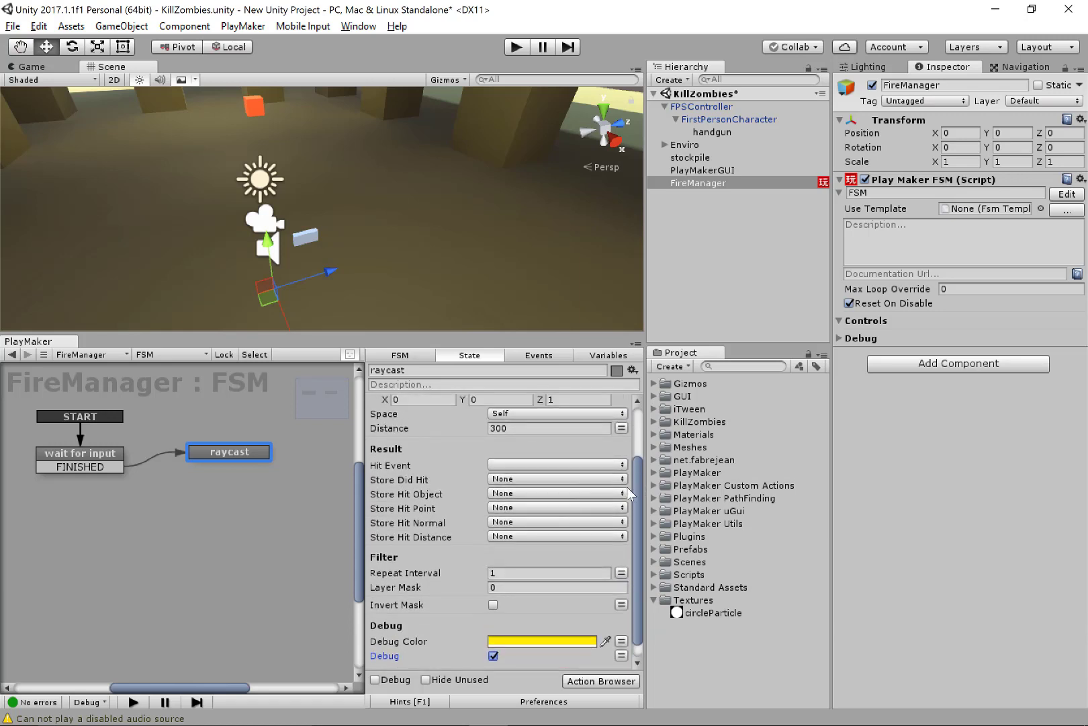
Add a Next Frame Event action to the raycast state and close the action browser.
{"action": "mouse_move", "coordinate": [252, 454]}
{"action": "left_mouse_down"}
{"action": "mouse_move", "coordinate": [265, 458]}
{"action": "mouse_move", "coordinate": [270, 442]}
{"action": "mouse_move", "coordinate": [260, 458]}
{"action": "left_mouse_up"}
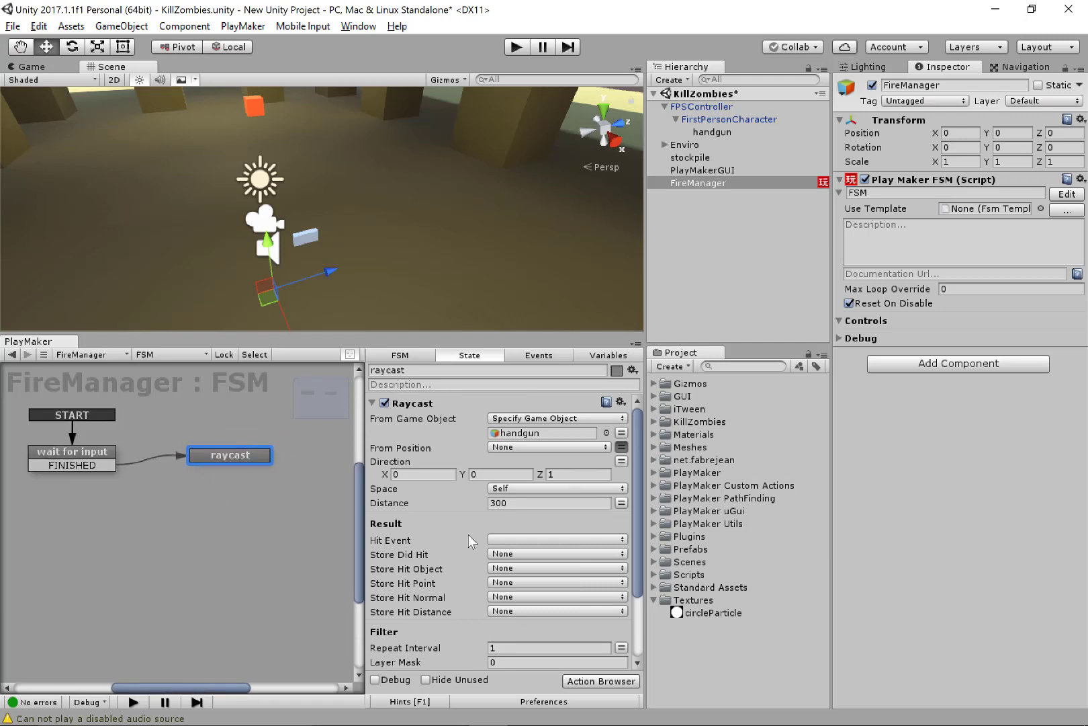
{"action": "scroll", "coordinate": [469, 534], "scroll_direction": "down", "scroll_amount": 3}
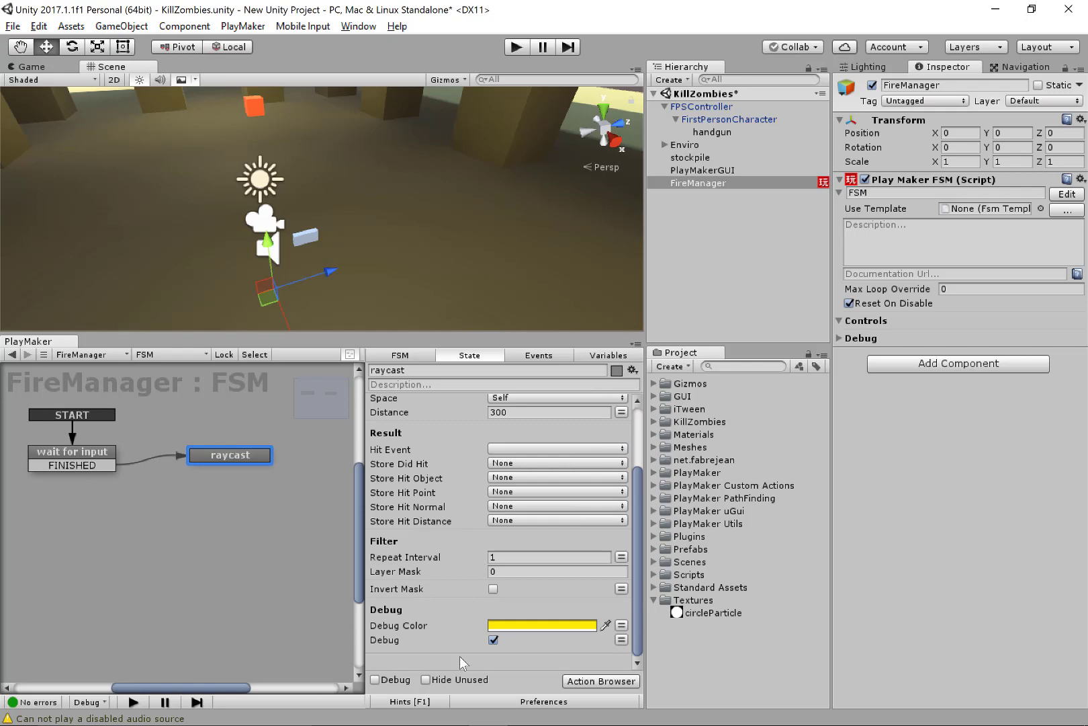
{"action": "left_click", "coordinate": [600, 681]}
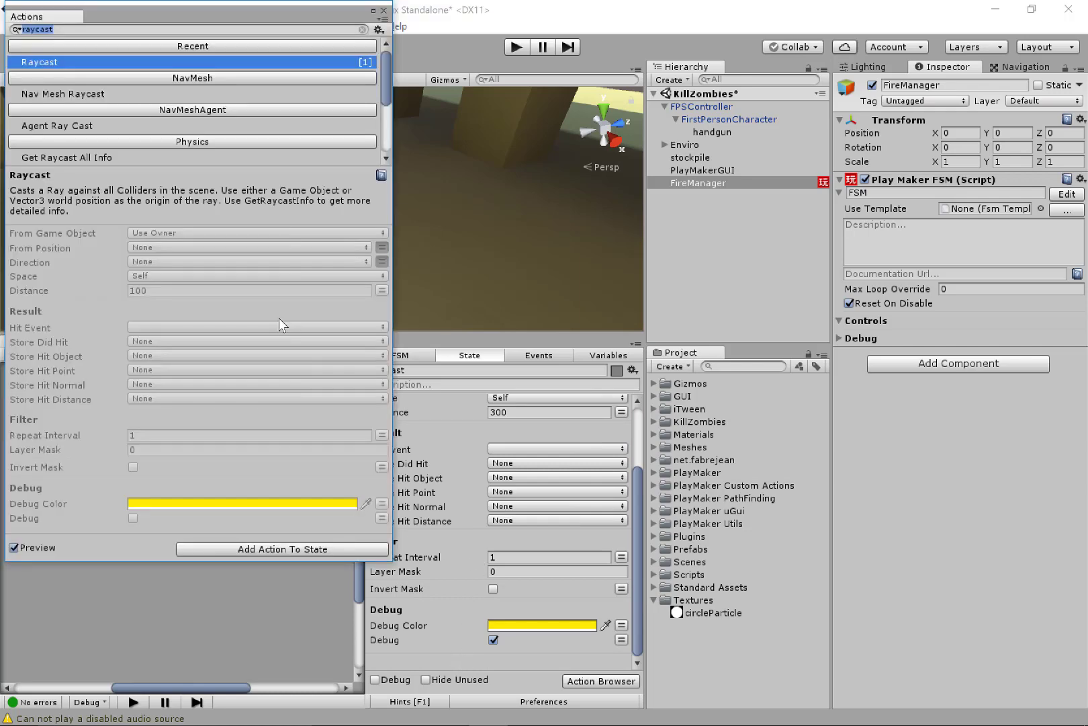
{"action": "type", "text": "next"}
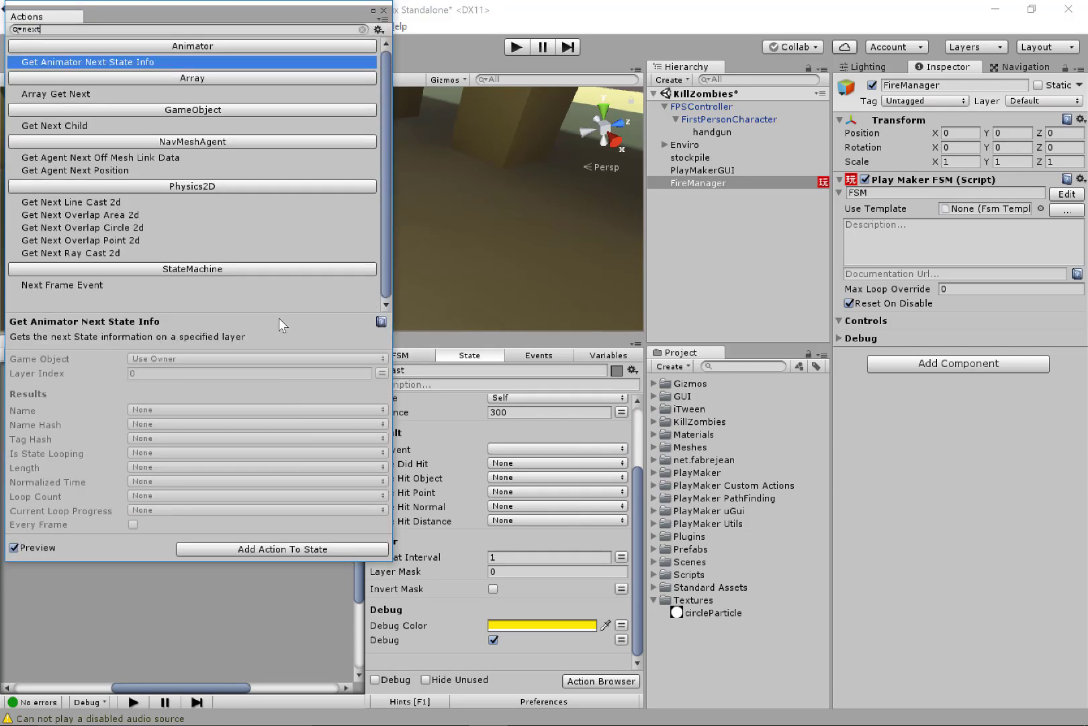
{"action": "type", "text": " fra"}
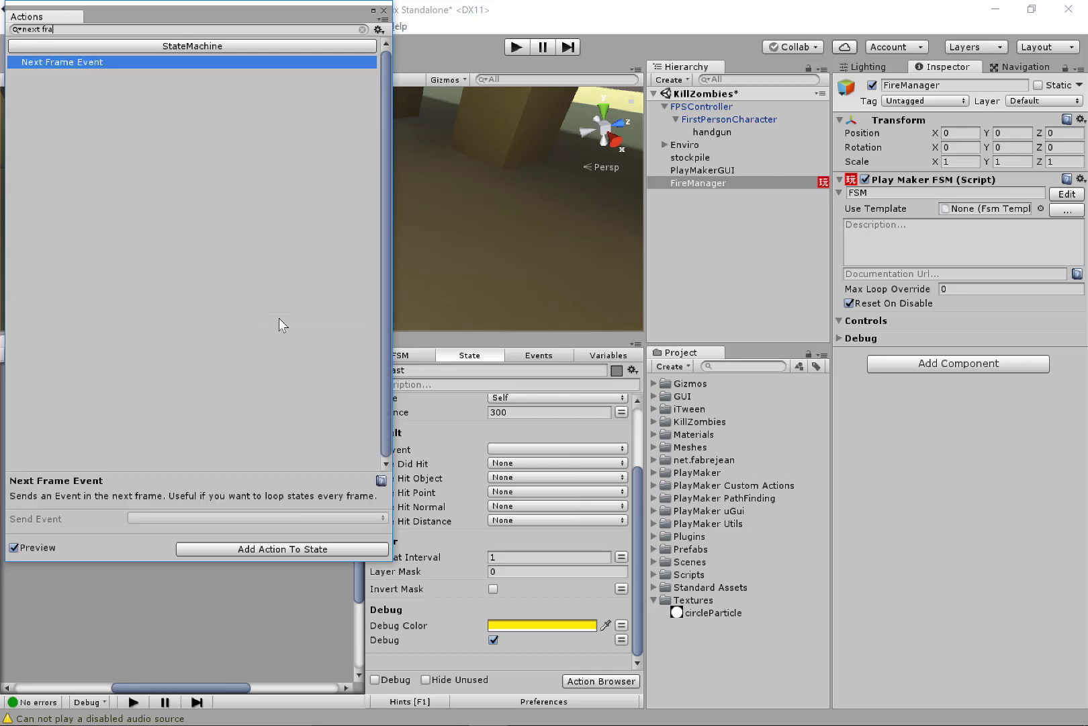
{"action": "key", "text": "Return"}
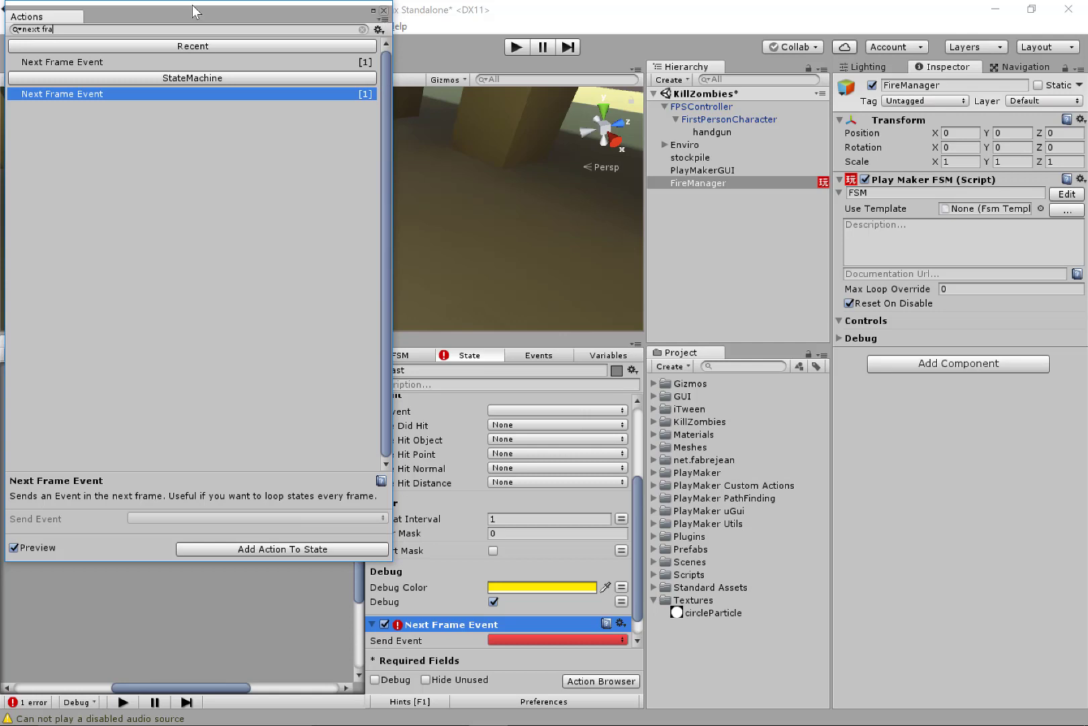
{"action": "left_click", "coordinate": [384, 11]}
Link a FINISHED transition from raycast back to wait for input, and set the Next Frame Event's Send Event to FINISHED.
{"action": "left_click", "coordinate": [247, 455], "text": "ctrl"}
{"action": "left_click_drag", "start_coordinate": [249, 457], "coordinate": [108, 465]}
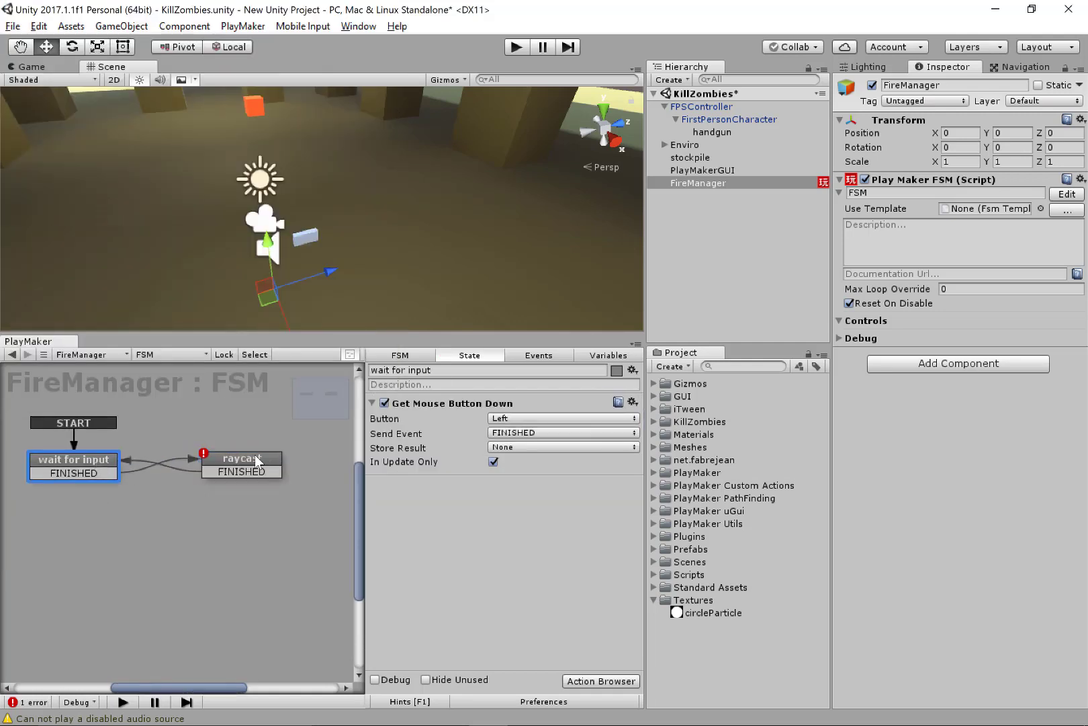
{"action": "left_click", "coordinate": [255, 464]}
{"action": "scroll", "coordinate": [430, 618], "scroll_direction": "down", "scroll_amount": 5}
{"action": "left_click", "coordinate": [522, 617]}
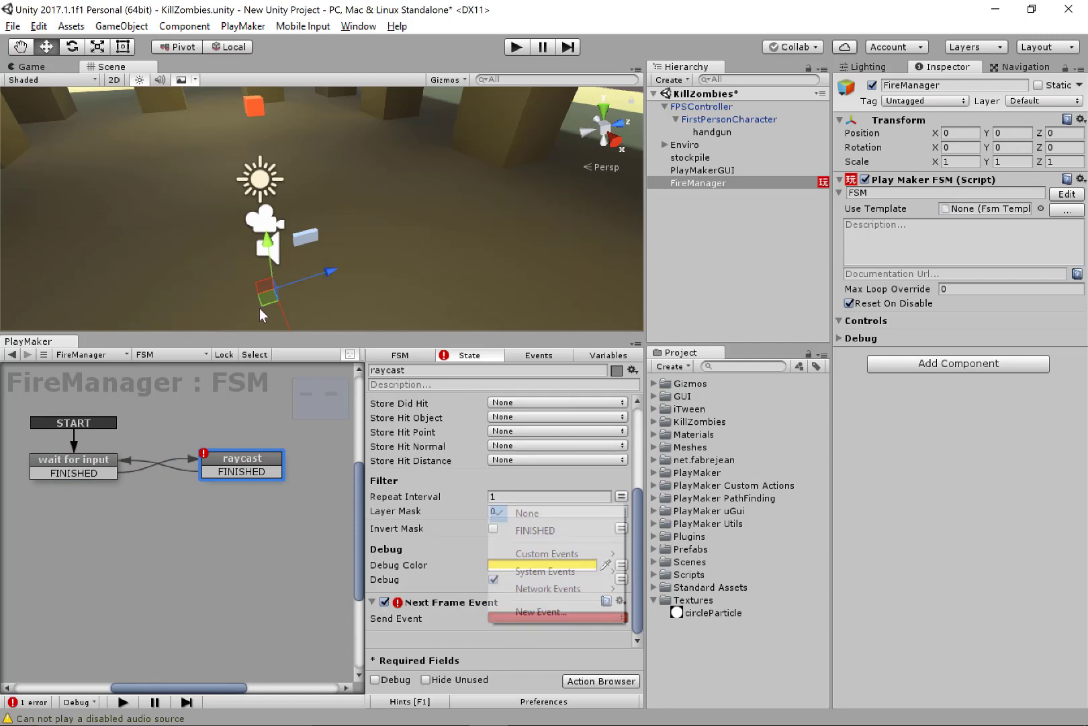
{"action": "left_click", "coordinate": [564, 611]}
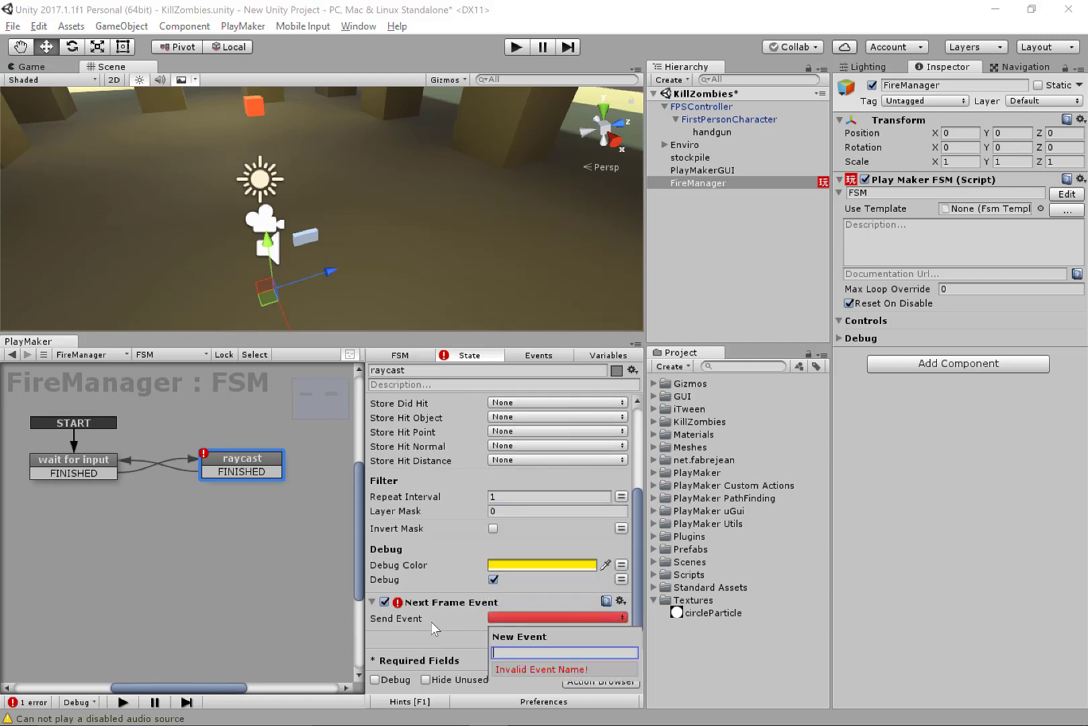
{"action": "left_click", "coordinate": [510, 619]}
{"action": "left_click", "coordinate": [512, 617]}
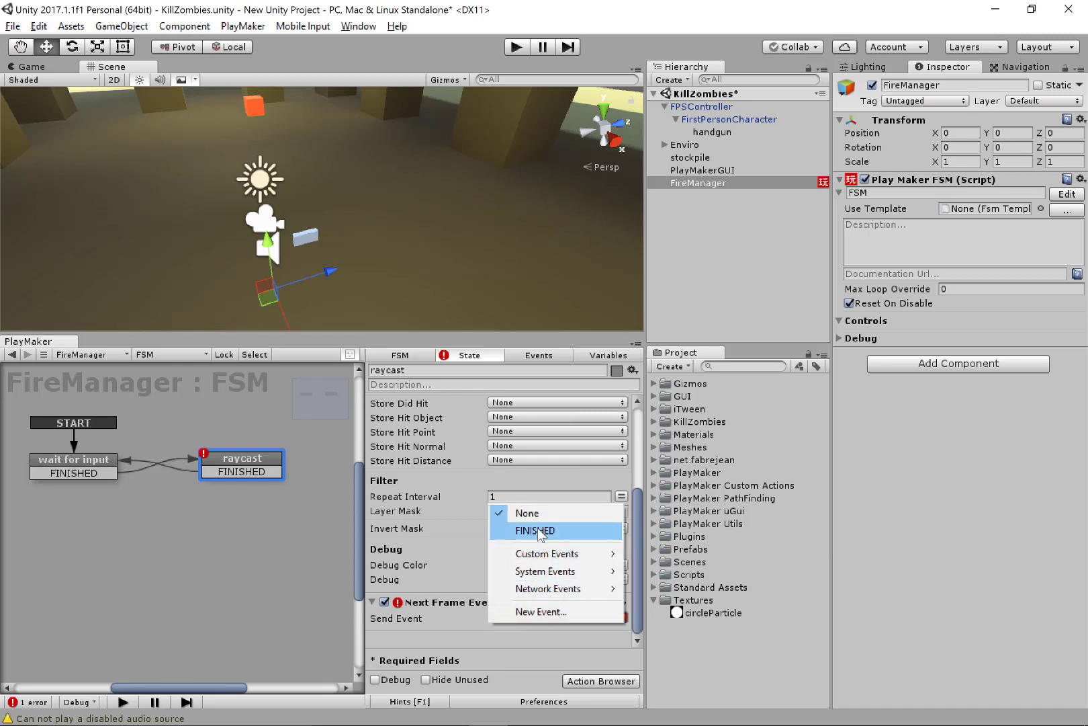
{"action": "left_click", "coordinate": [535, 531]}
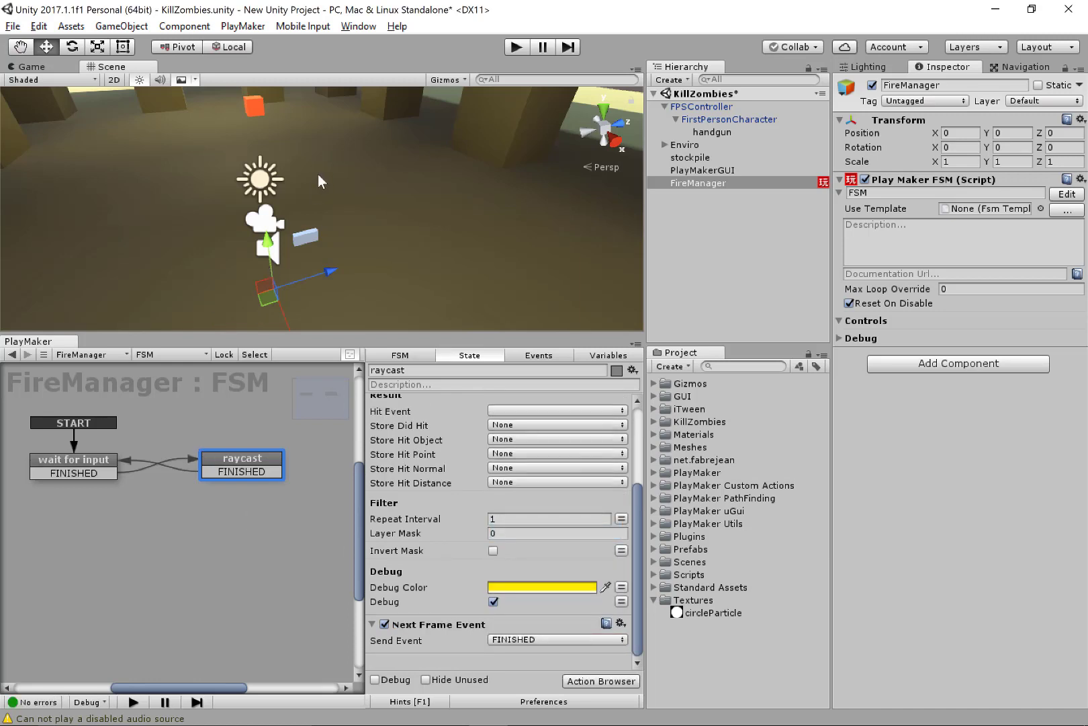
Run the game and fire several shots to check that the FSM cycles between wait for input and raycast.
{"action": "left_click", "coordinate": [516, 46]}
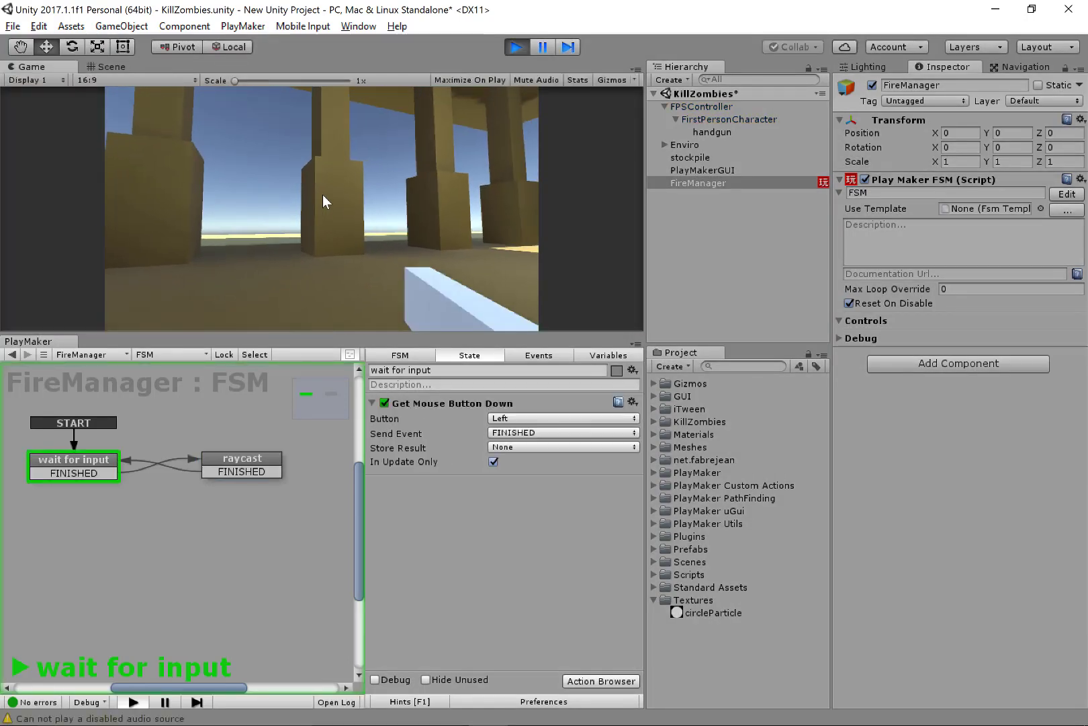
{"action": "left_click", "coordinate": [323, 195]}
{"action": "left_click", "coordinate": [160, 97]}
{"action": "left_click", "coordinate": [160, 97]}
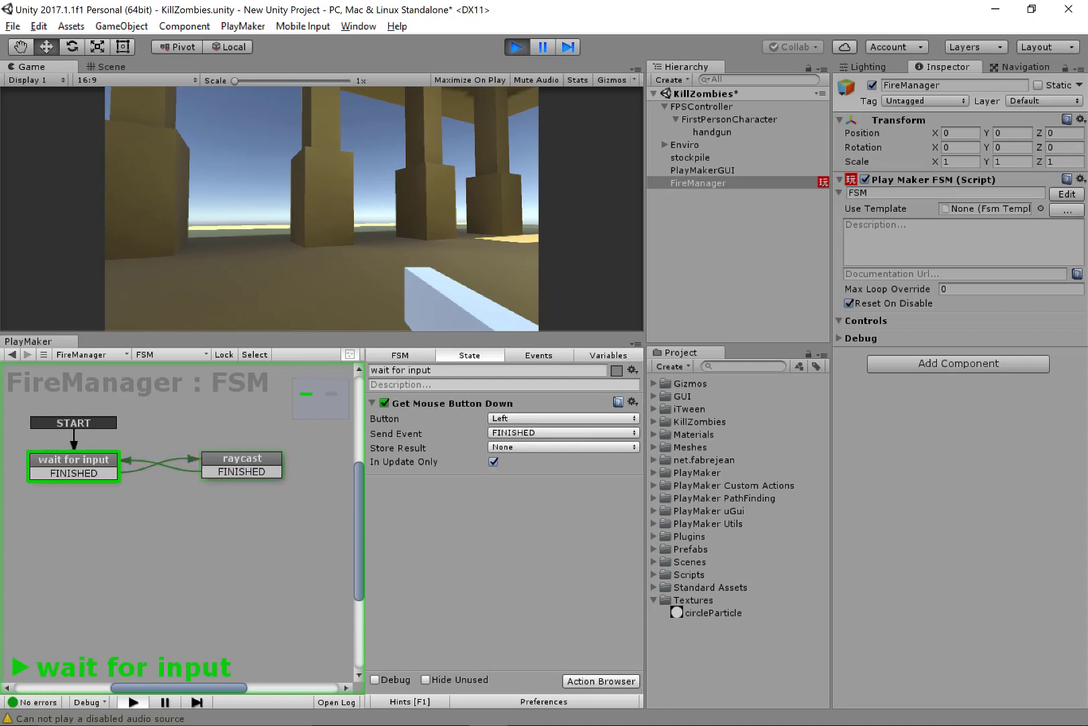
{"action": "left_click", "coordinate": [160, 97]}
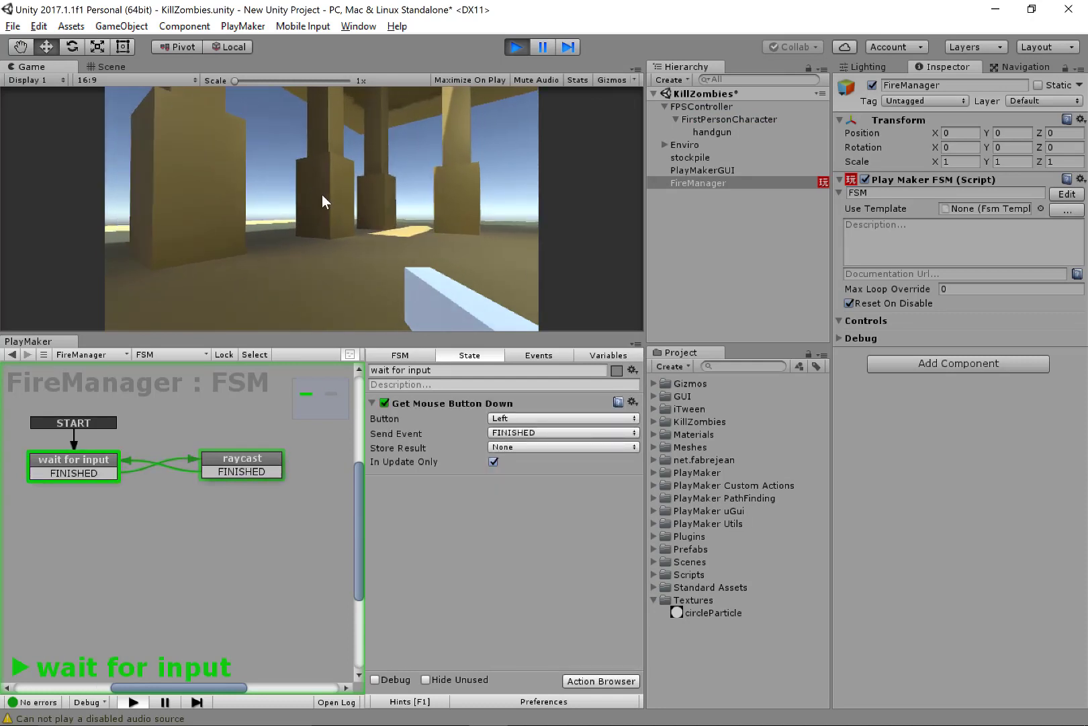
{"action": "left_click", "coordinate": [161, 97]}
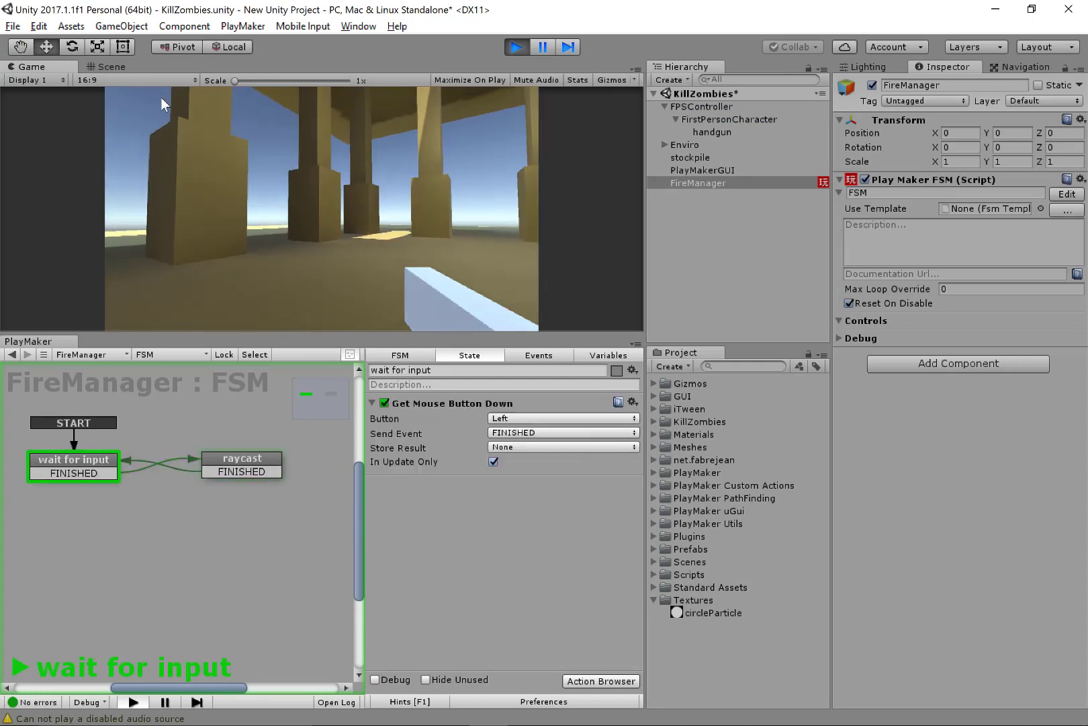
Dock the Scene view beside the Game view and widen it so both are visible during play.
{"action": "left_click", "coordinate": [110, 66]}
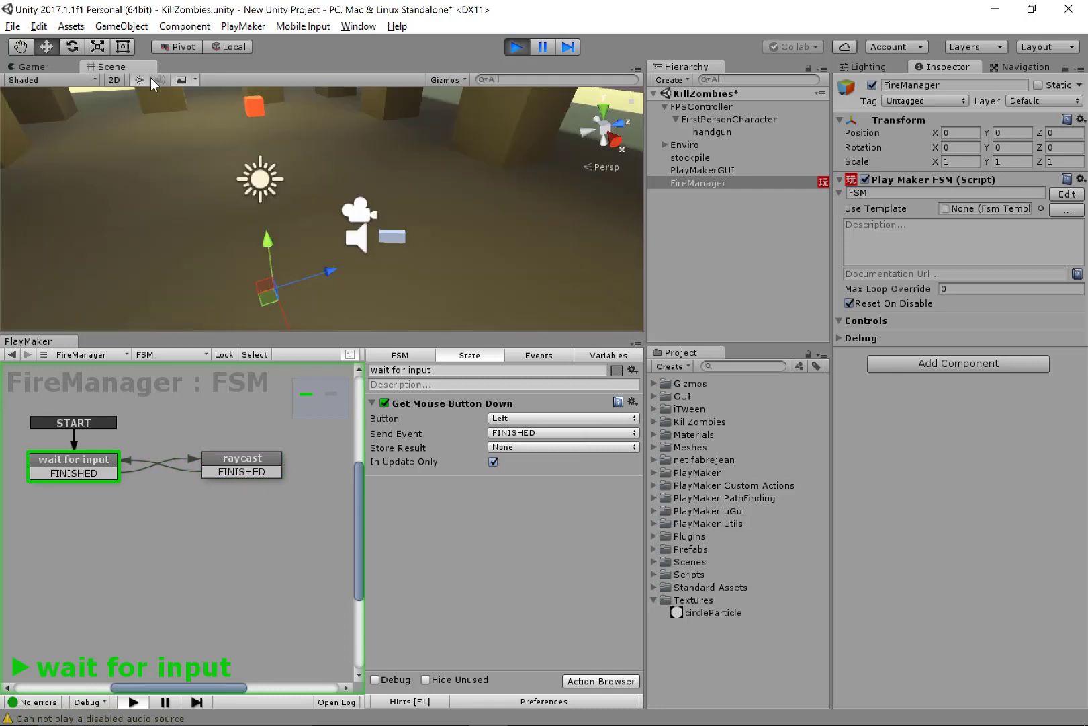
{"action": "left_click_drag", "start_coordinate": [111, 67], "coordinate": [615, 230]}
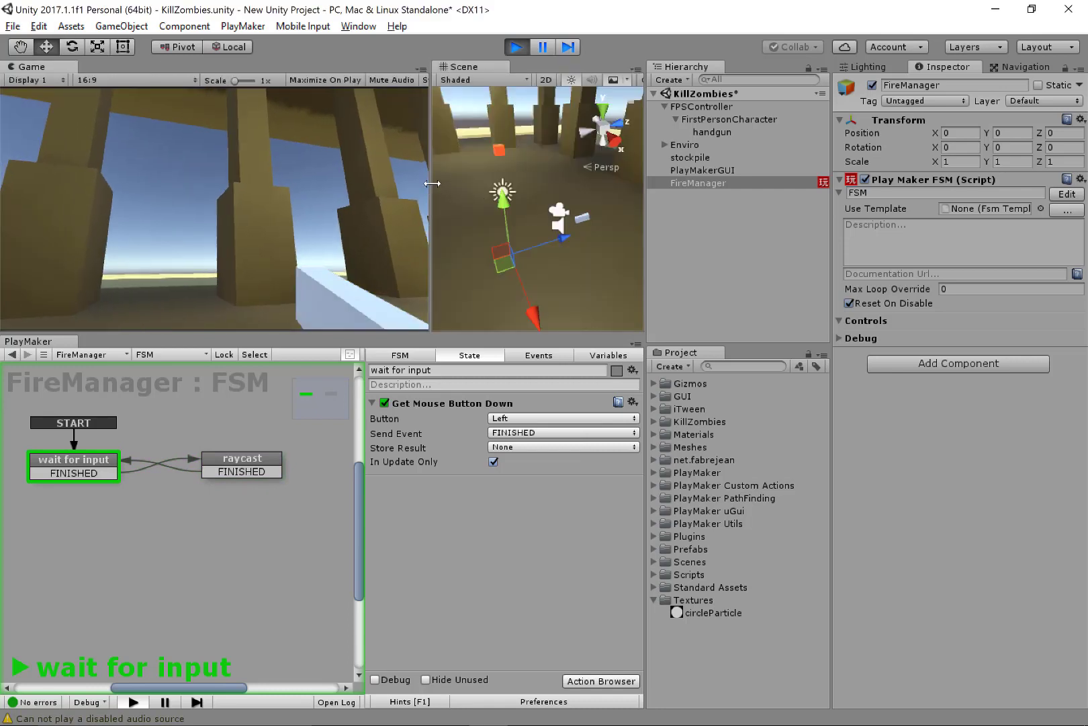
{"action": "left_click_drag", "start_coordinate": [431, 183], "coordinate": [381, 216]}
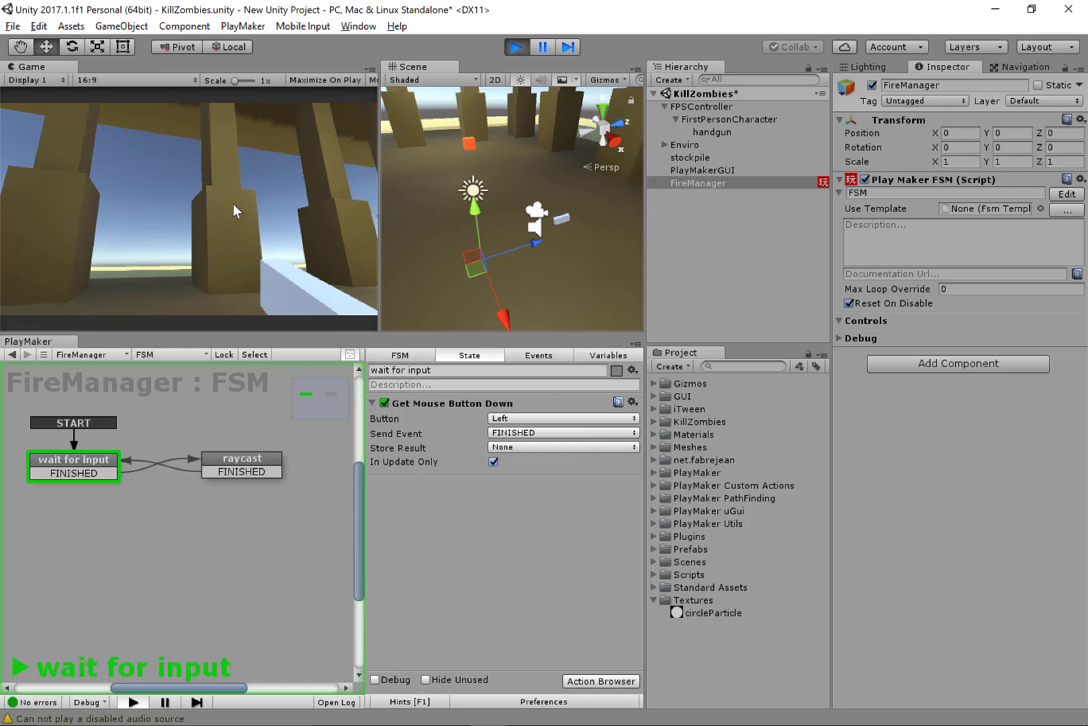
Fire shots in various directions while checking the Scene view for the debug ray, and stop the game.
{"action": "left_click", "coordinate": [193, 197]}
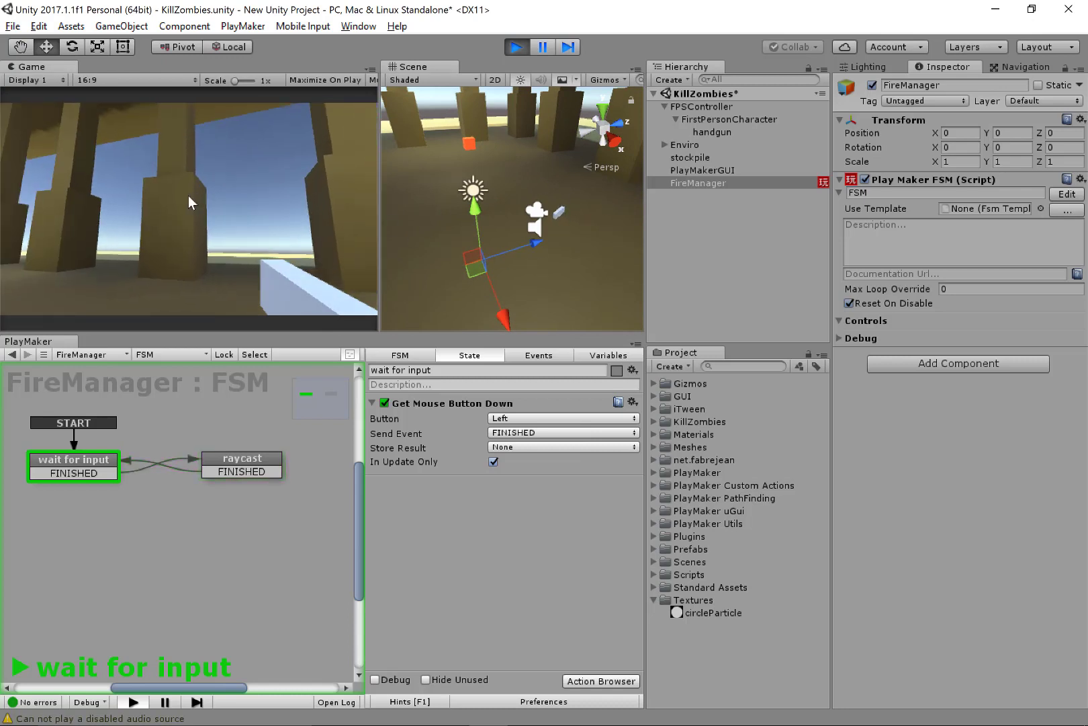
{"action": "left_click", "coordinate": [189, 193]}
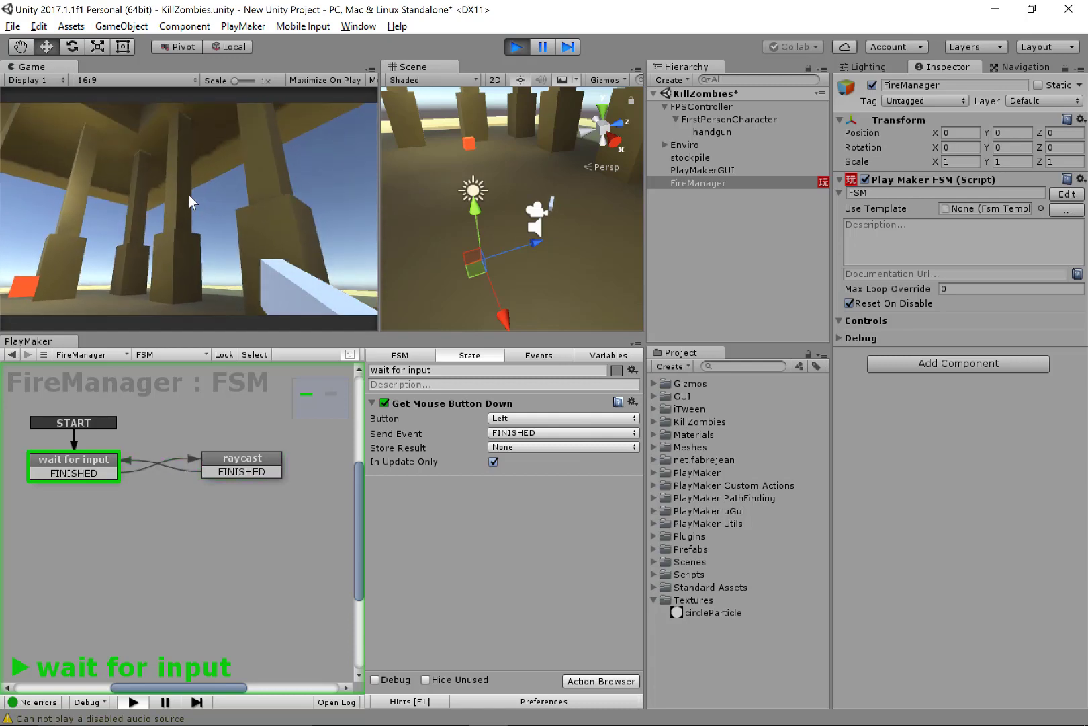
{"action": "left_click", "coordinate": [189, 195]}
{"action": "left_click", "coordinate": [94, 98]}
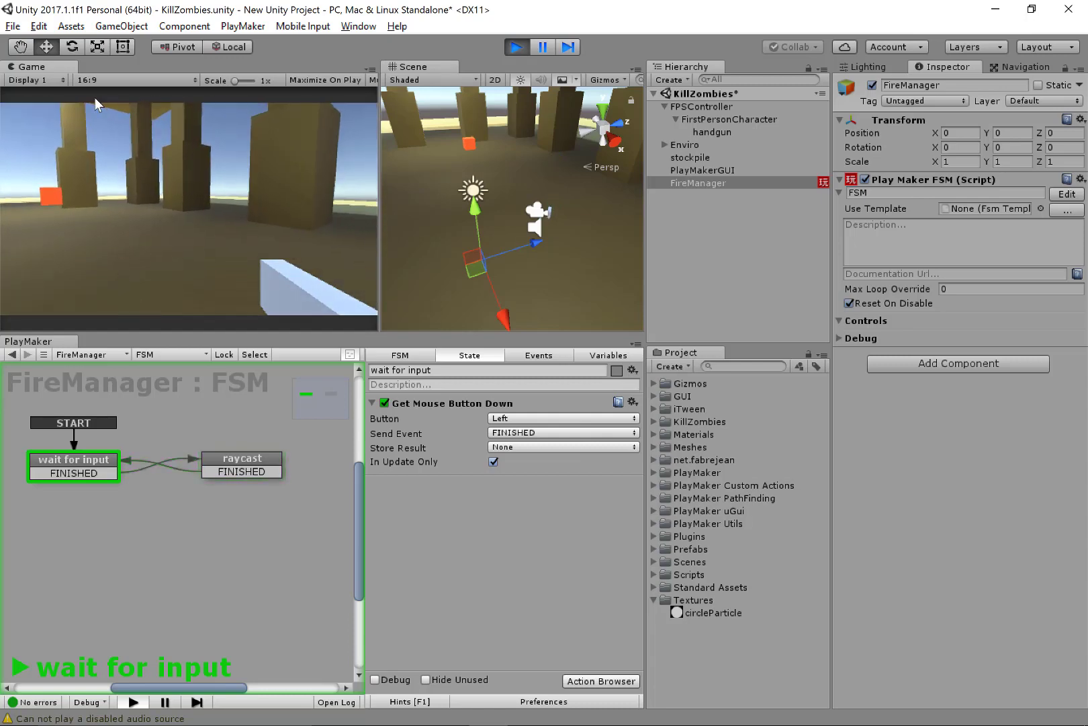
{"action": "left_click", "coordinate": [189, 194]}
{"action": "left_click", "coordinate": [189, 190]}
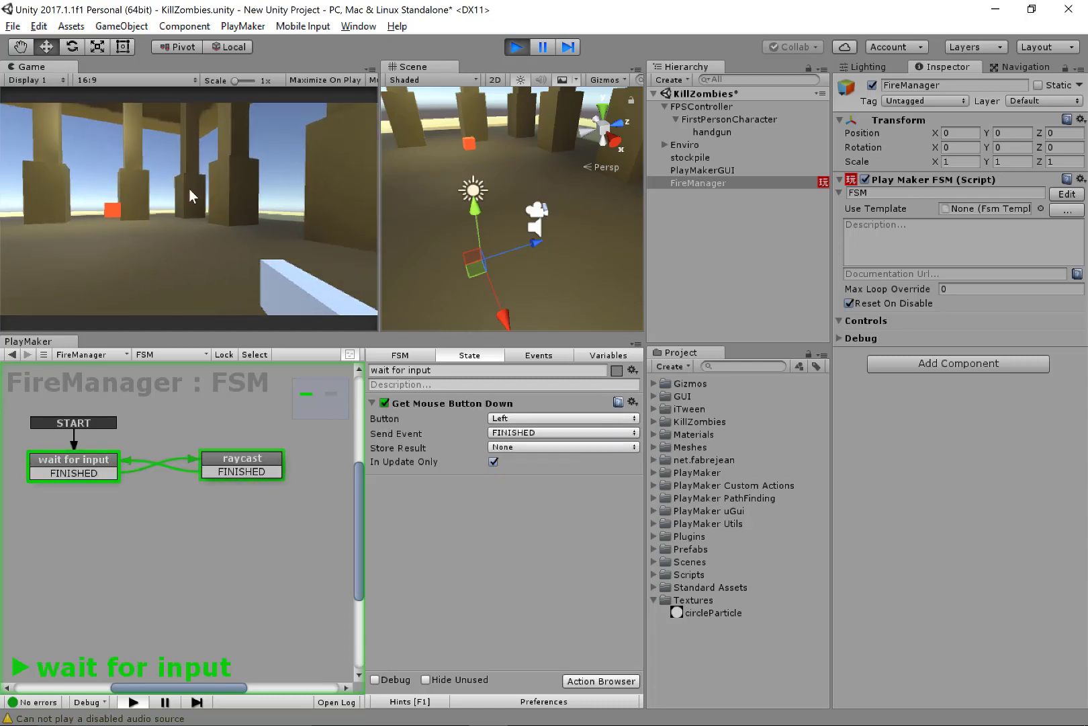
{"action": "left_click", "coordinate": [189, 192]}
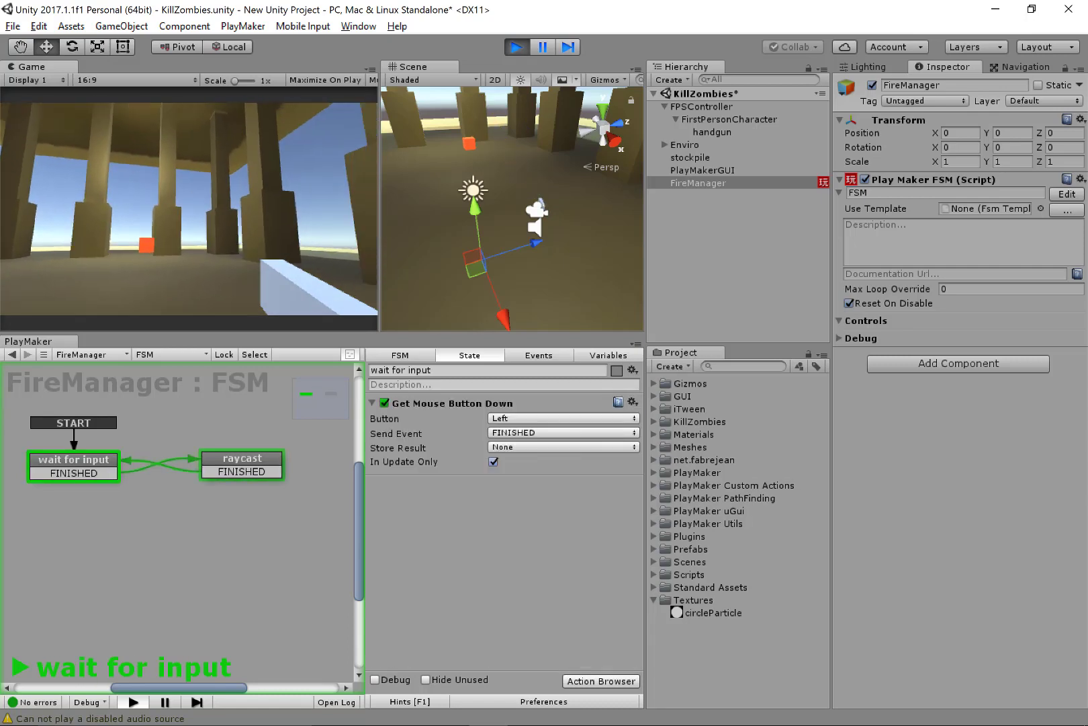
{"action": "left_click", "coordinate": [188, 192]}
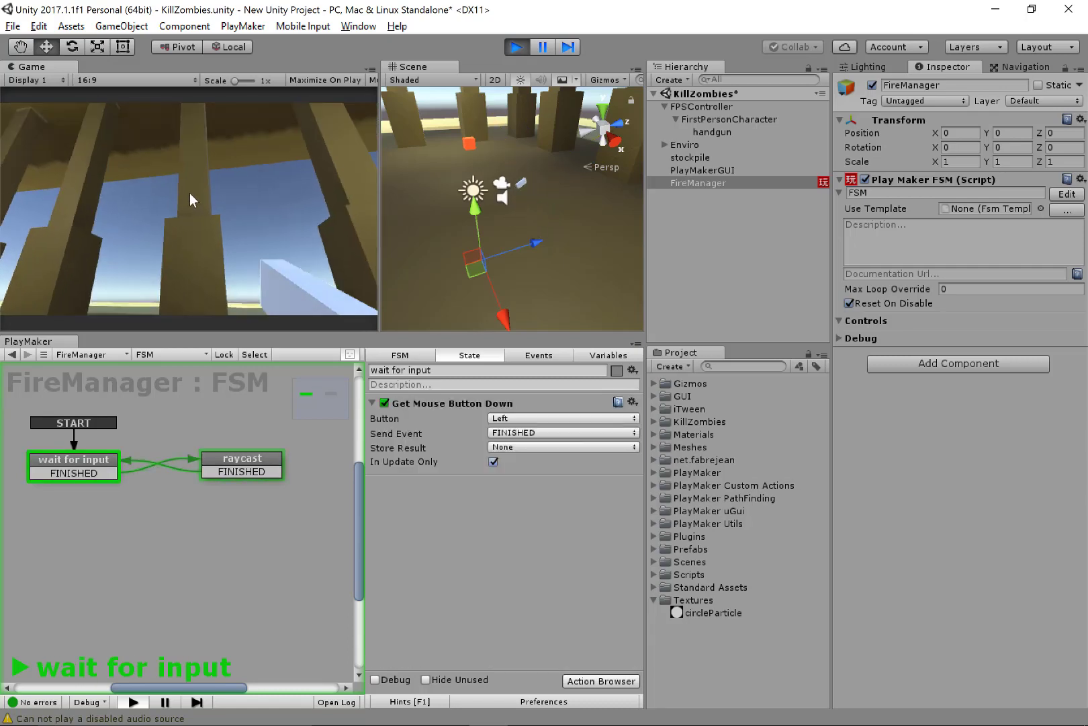
{"action": "left_click", "coordinate": [189, 192]}
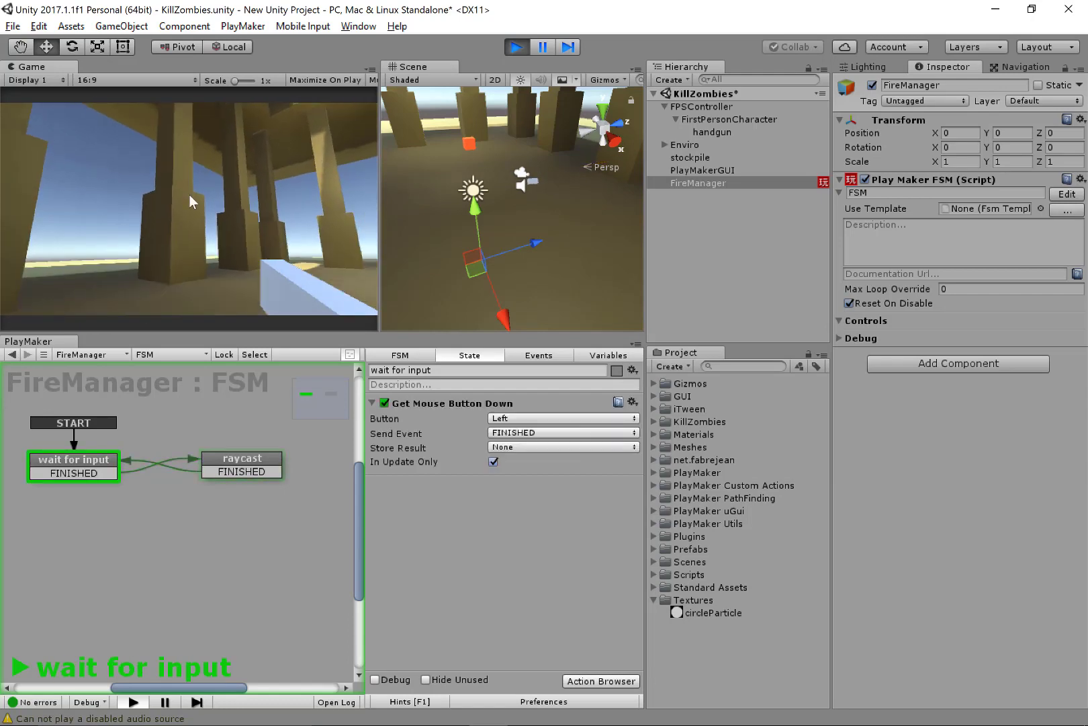
{"action": "left_click", "coordinate": [189, 195]}
{"action": "key", "text": "Escape"}
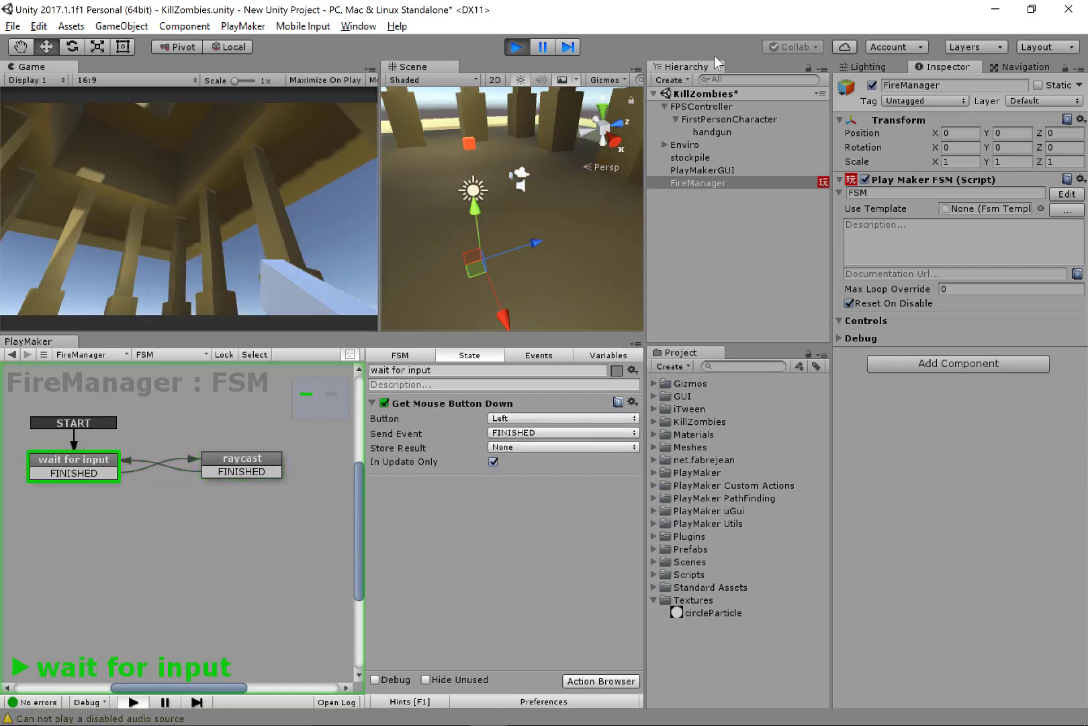
{"action": "left_click", "coordinate": [517, 46]}
Delete the FINISHED transition from the raycast state and nudge the raycast and wait for input states in the graph.
{"action": "left_click", "coordinate": [241, 470]}
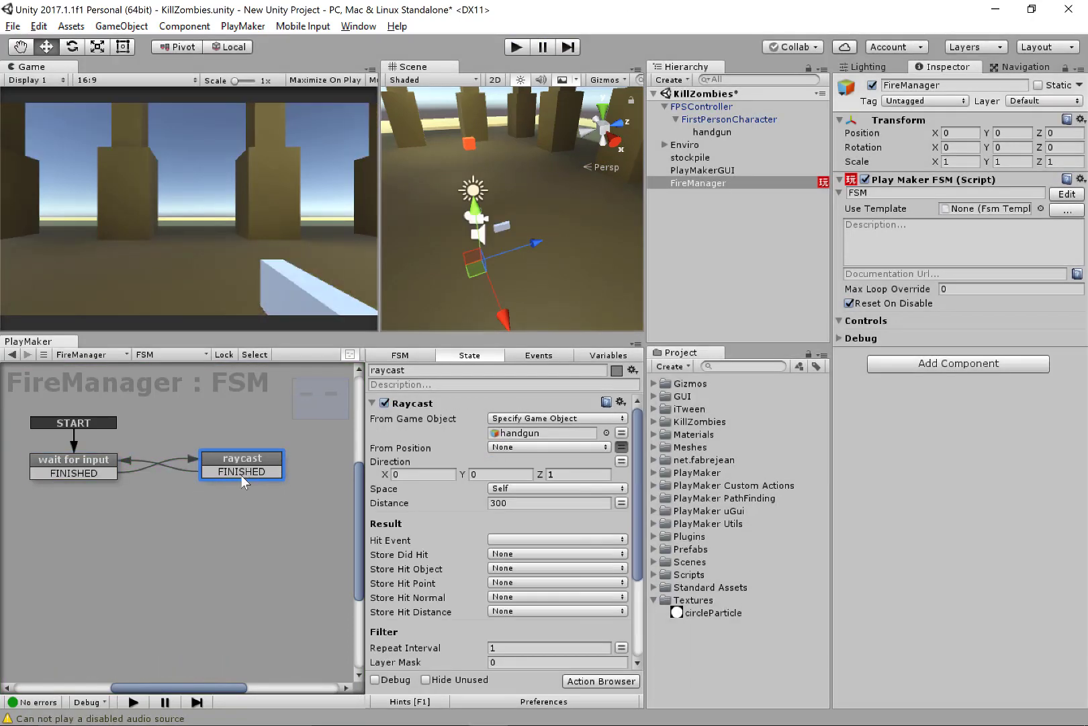
{"action": "right_click", "coordinate": [241, 472]}
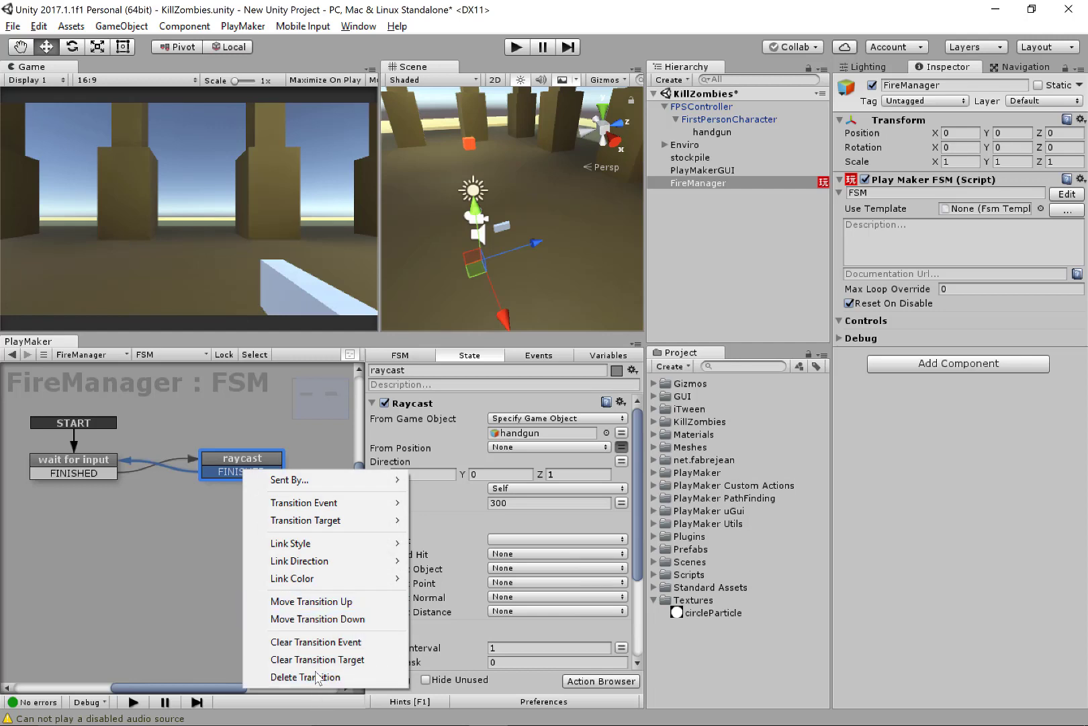
{"action": "left_click", "coordinate": [317, 676]}
{"action": "left_click_drag", "start_coordinate": [243, 467], "coordinate": [224, 475]}
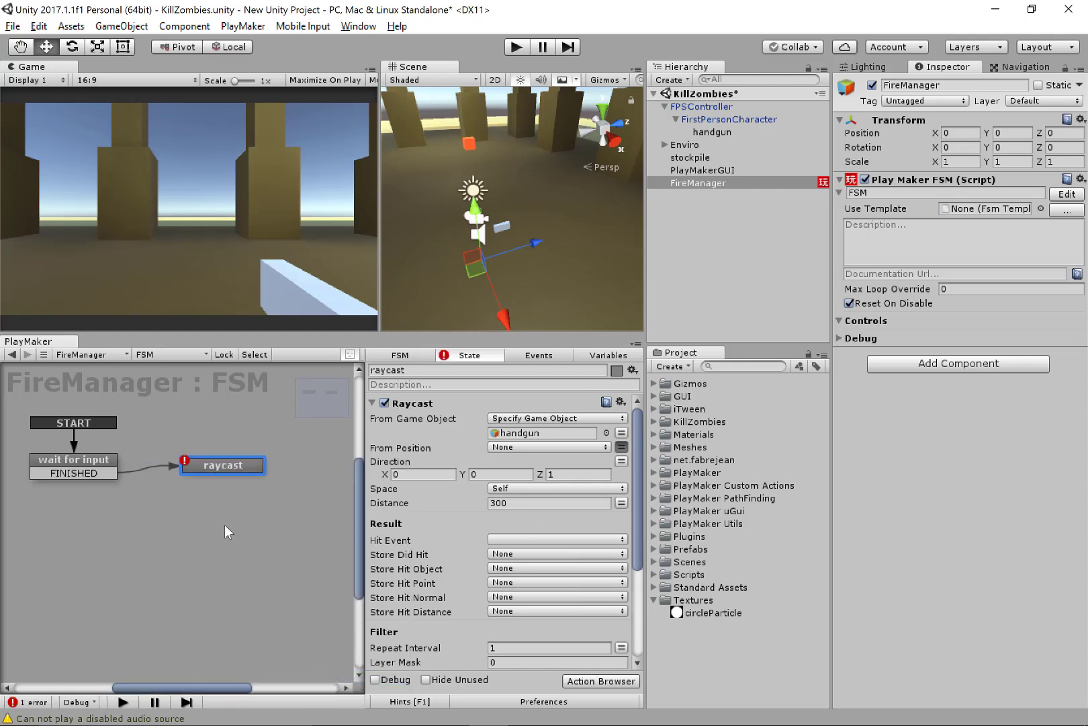
{"action": "middle_click_drag", "start_coordinate": [225, 526], "coordinate": [207, 530]}
{"action": "left_click_drag", "start_coordinate": [637, 428], "coordinate": [651, 465]}
{"action": "scroll", "coordinate": [497, 480], "scroll_direction": "up", "scroll_amount": 1}
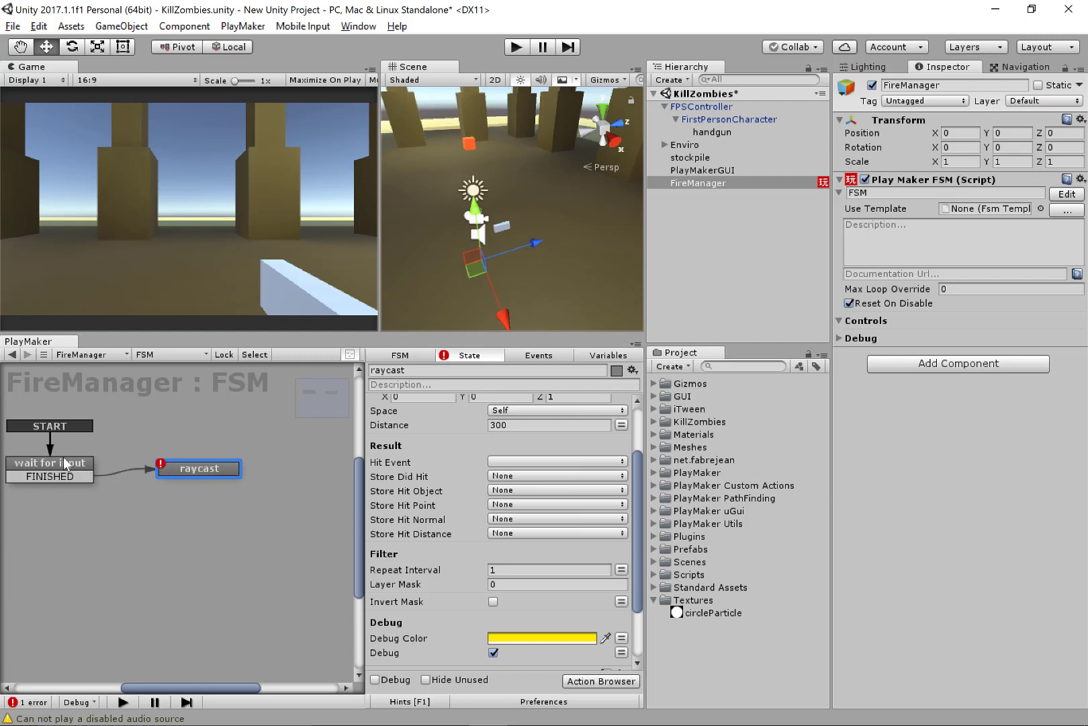
{"action": "left_click_drag", "start_coordinate": [57, 460], "coordinate": [62, 456]}
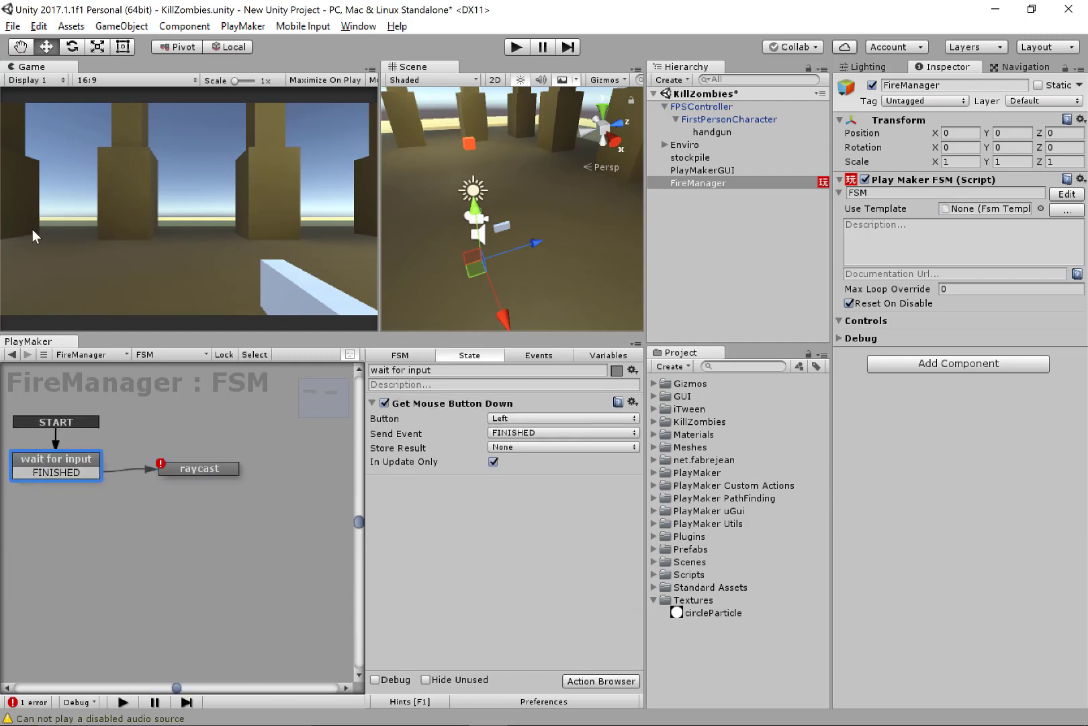
Store the raycast state's Did Hit result in a new variable named hitTest.
{"action": "left_click", "coordinate": [212, 480]}
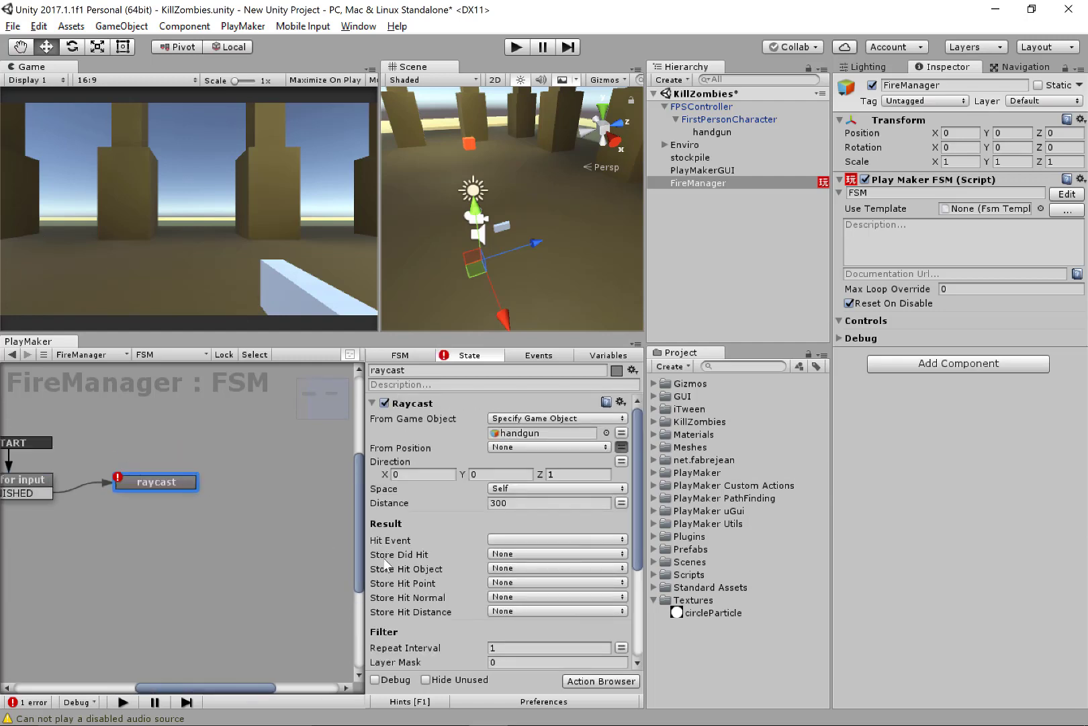
{"action": "mouse_move", "coordinate": [387, 555]}
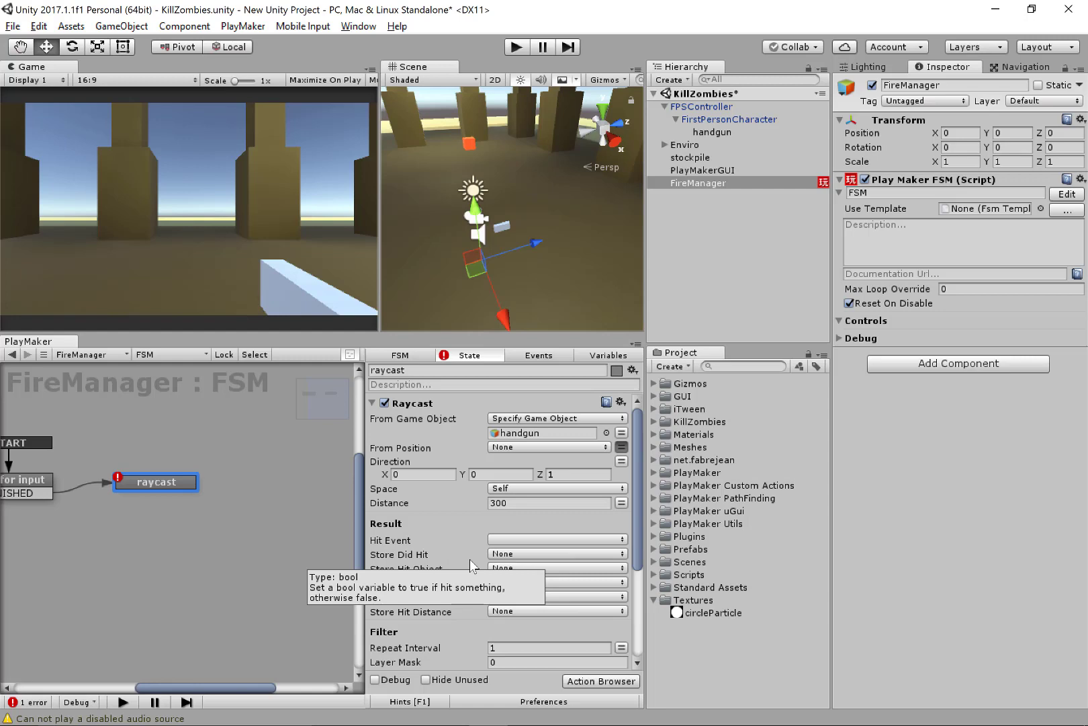
{"action": "left_click", "coordinate": [584, 553]}
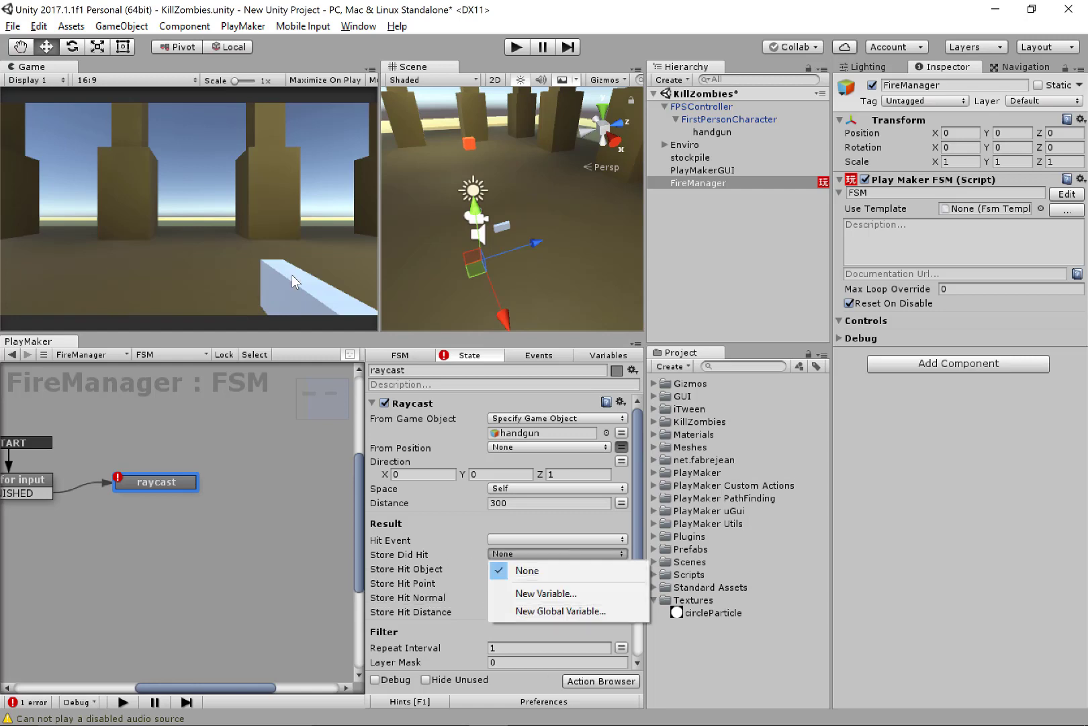
{"action": "left_click", "coordinate": [545, 593]}
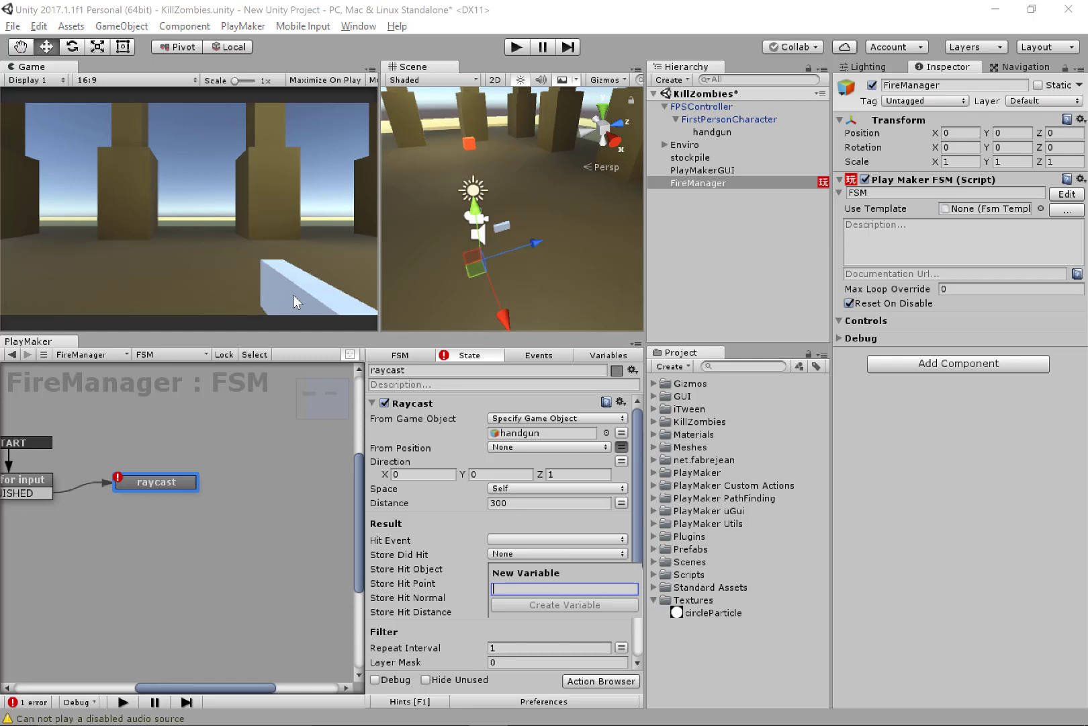
{"action": "type", "text": "hit"}
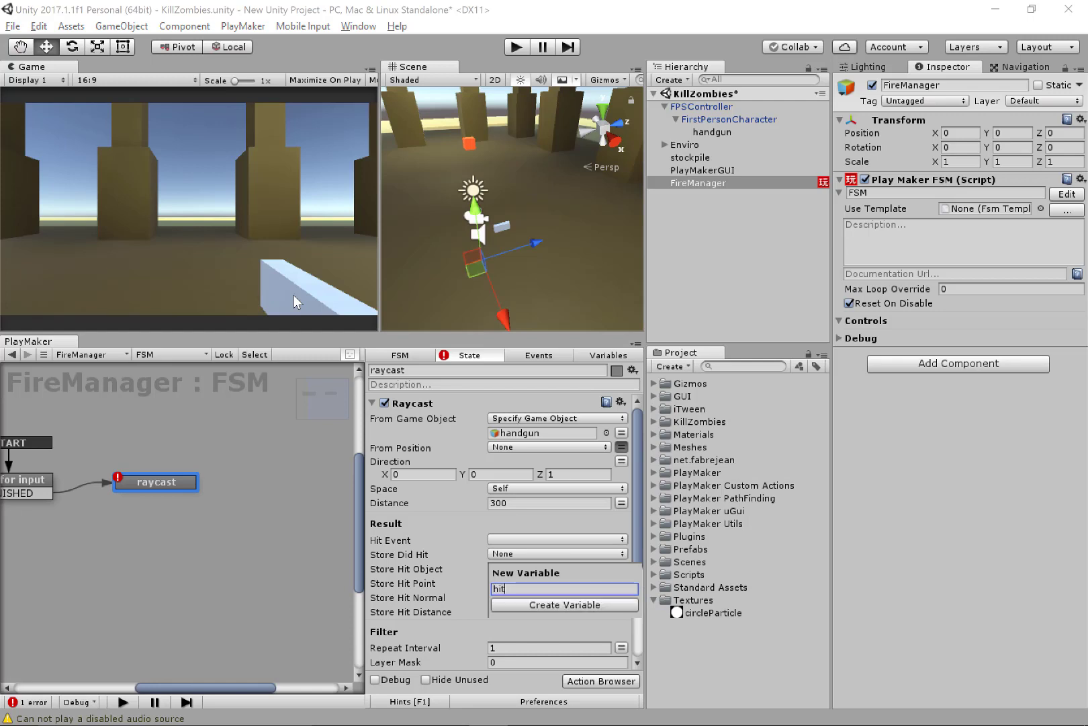
{"action": "type", "text": "Test"}
{"action": "key", "text": "Return"}
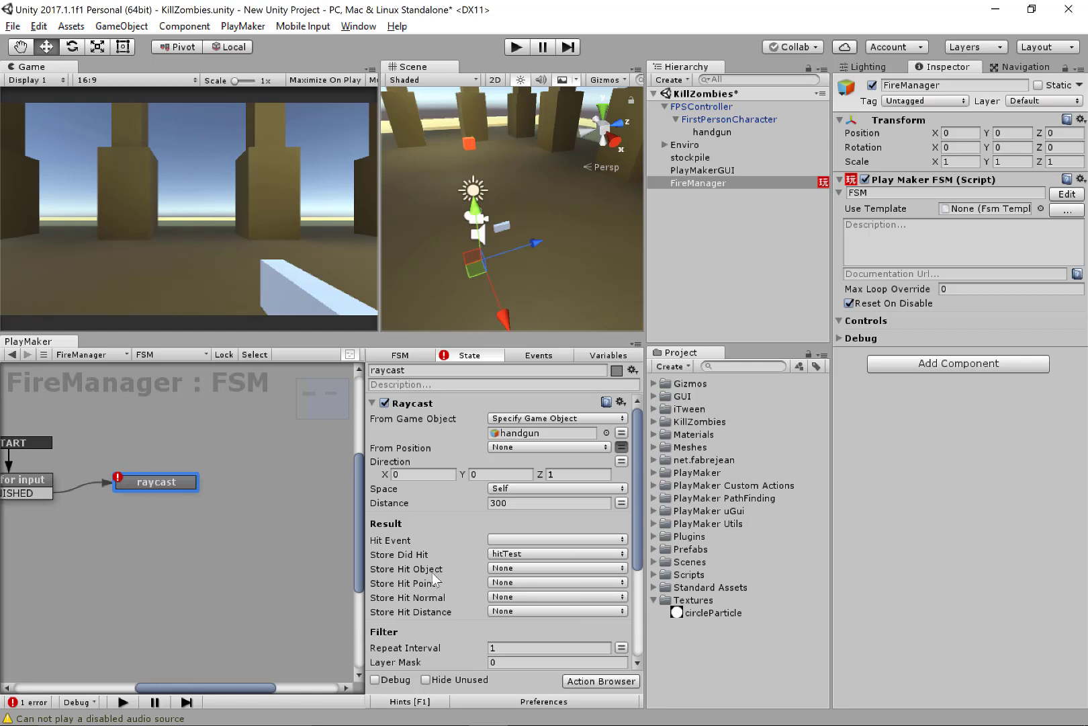
Store the Raycast action's Hit Object in a new variable named objectHit.
{"action": "left_click", "coordinate": [504, 569]}
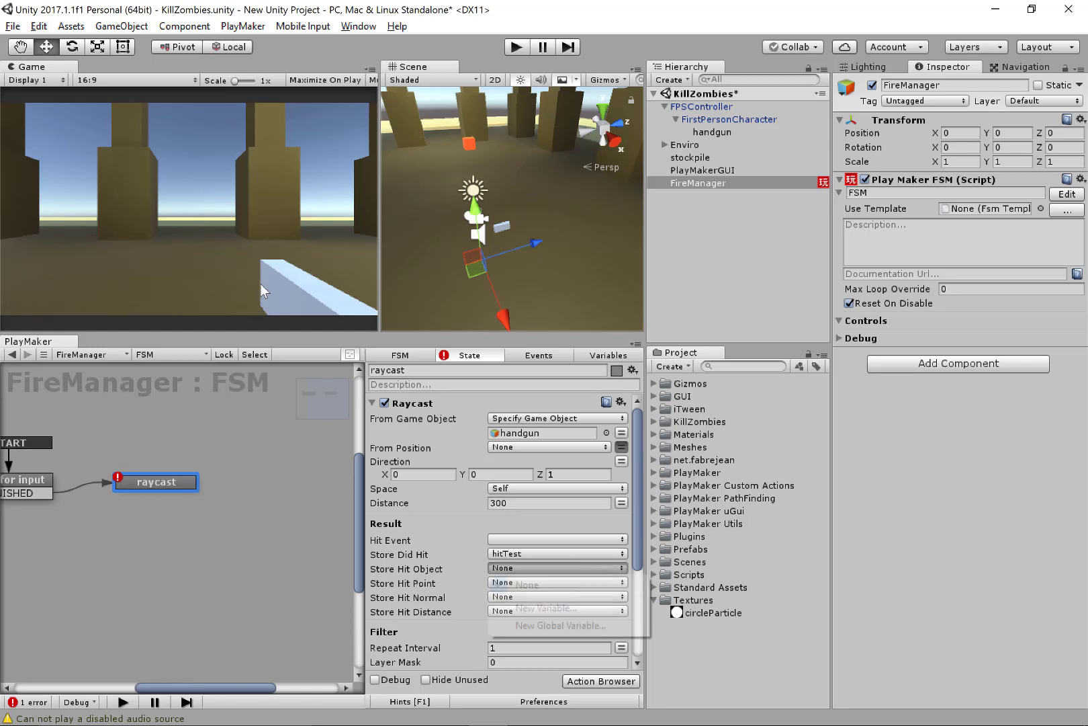
{"action": "left_click", "coordinate": [538, 606]}
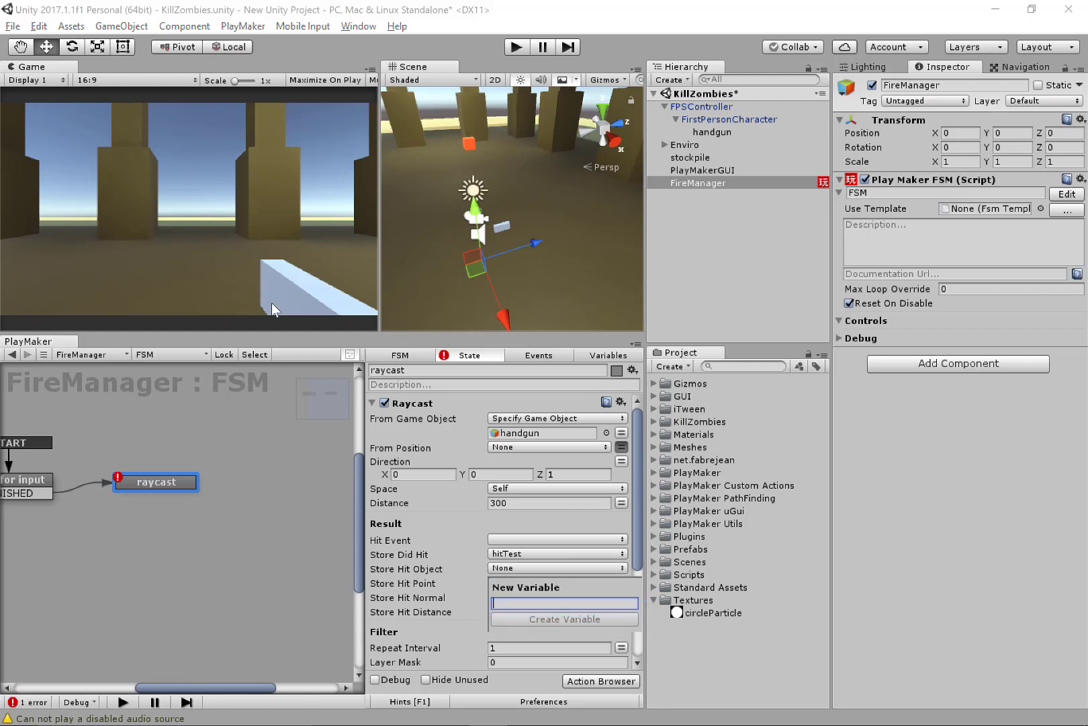
{"action": "type", "text": "object"}
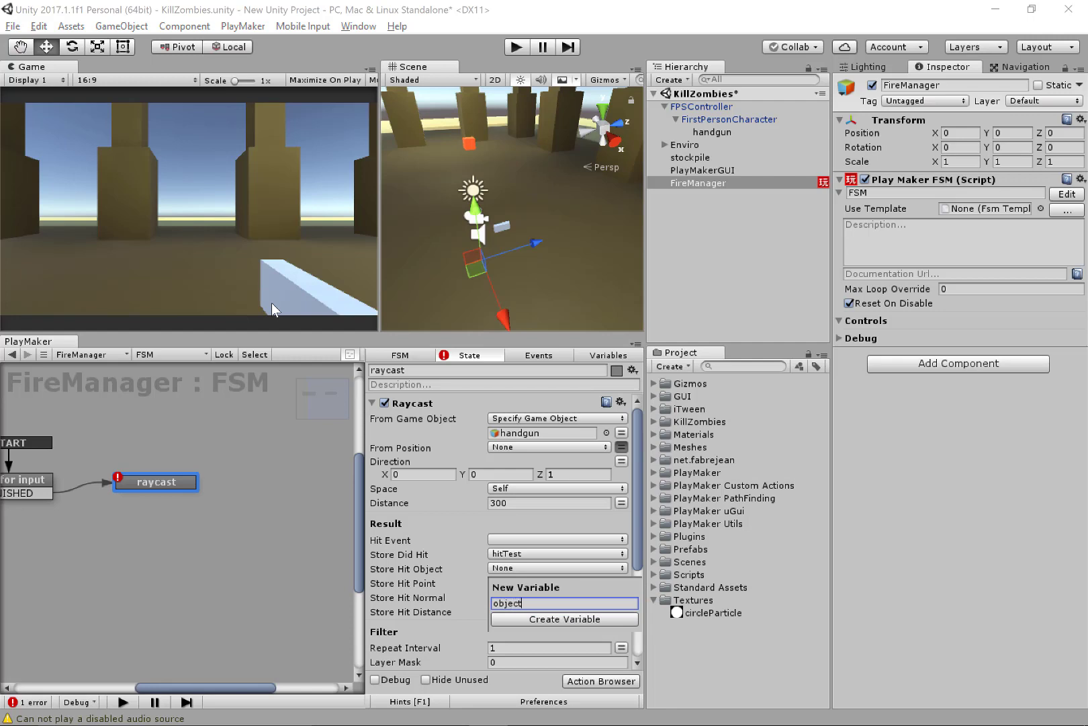
{"action": "type", "text": "Hit"}
{"action": "key", "text": "Return"}
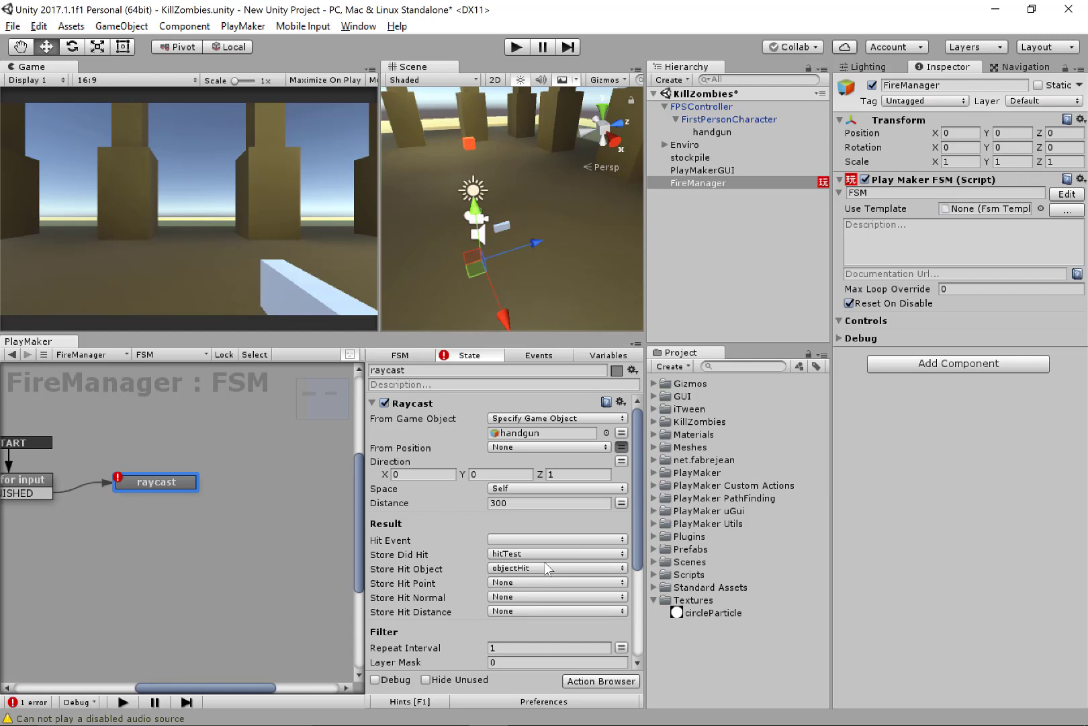
Store the Raycast action's Hit Point in a new variable named pointHit.
{"action": "scroll", "coordinate": [550, 557], "scroll_direction": "down", "scroll_amount": 3}
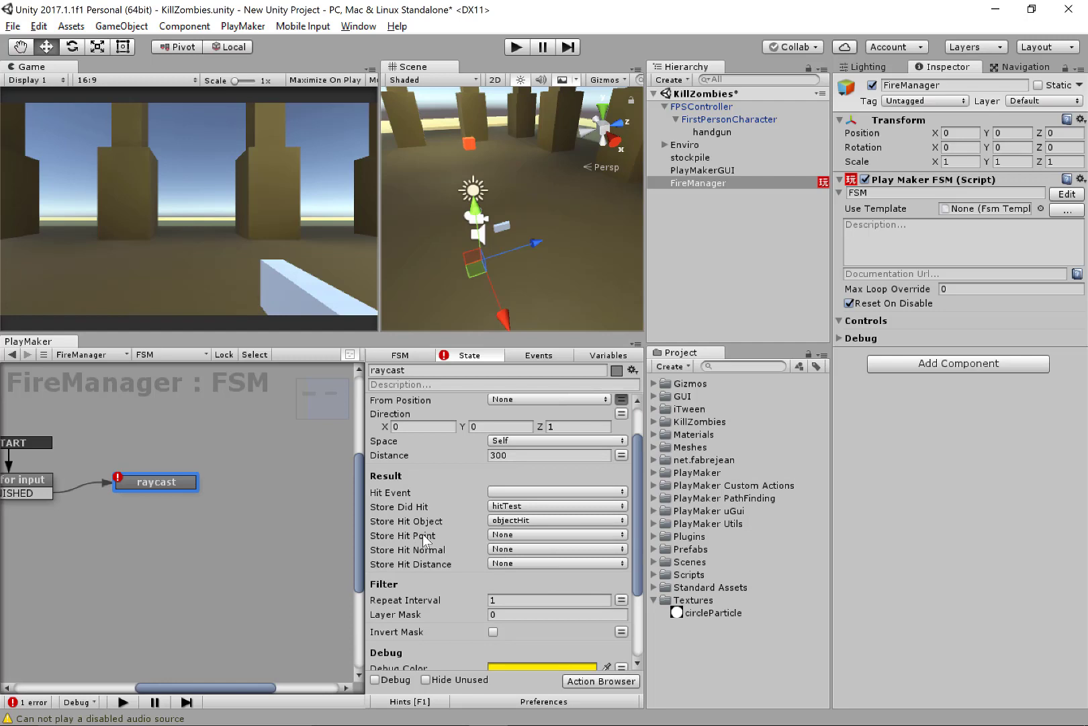
{"action": "left_click", "coordinate": [540, 534]}
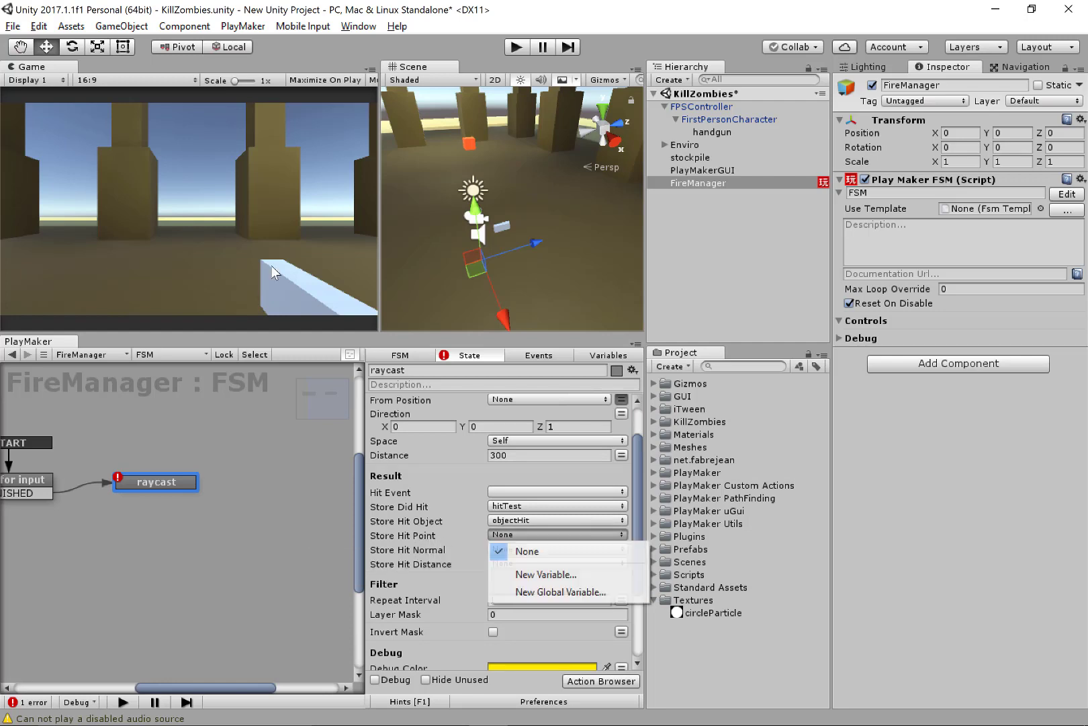
{"action": "left_click", "coordinate": [556, 574]}
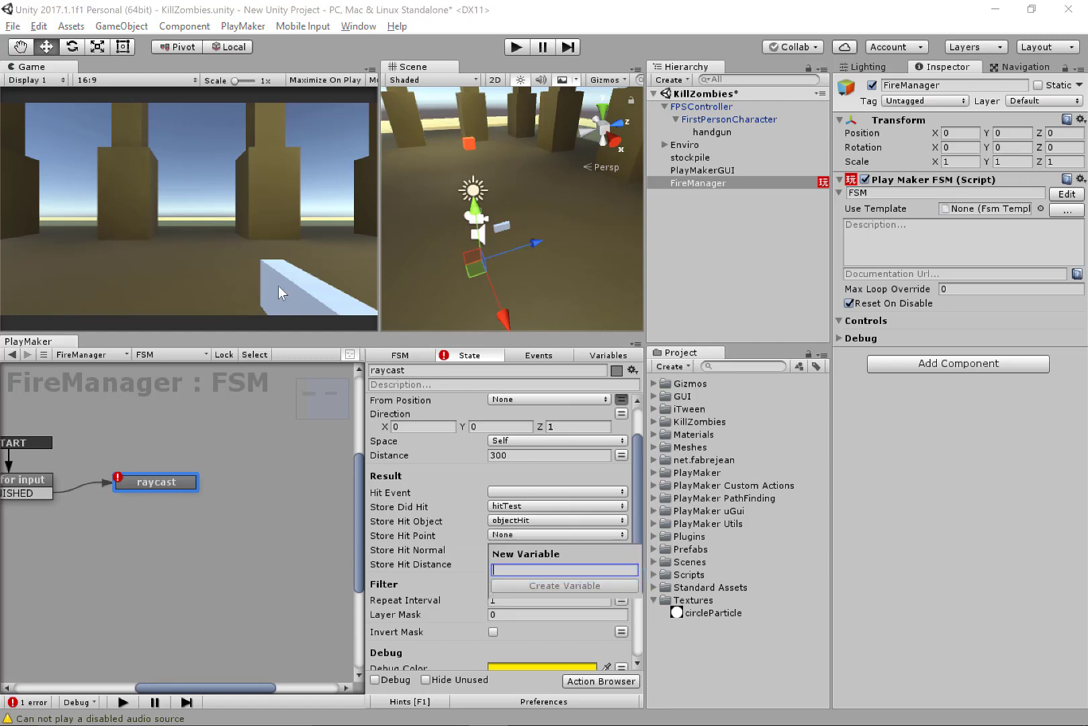
{"action": "type", "text": "point"}
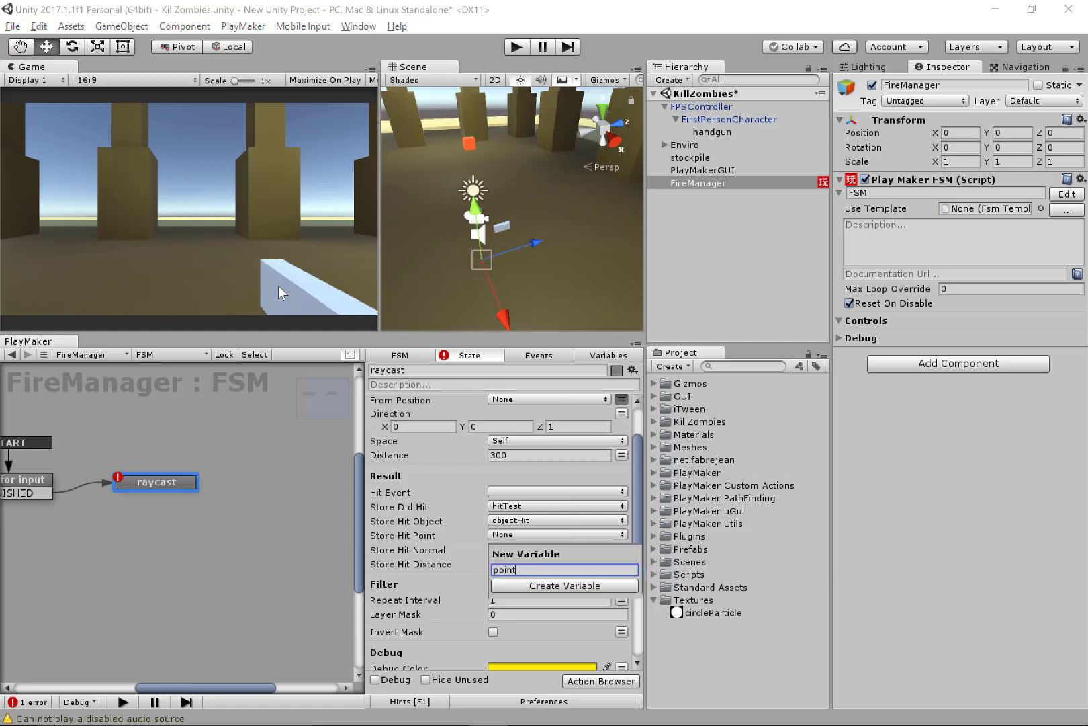
{"action": "type", "text": "Hit"}
{"action": "key", "text": "Return"}
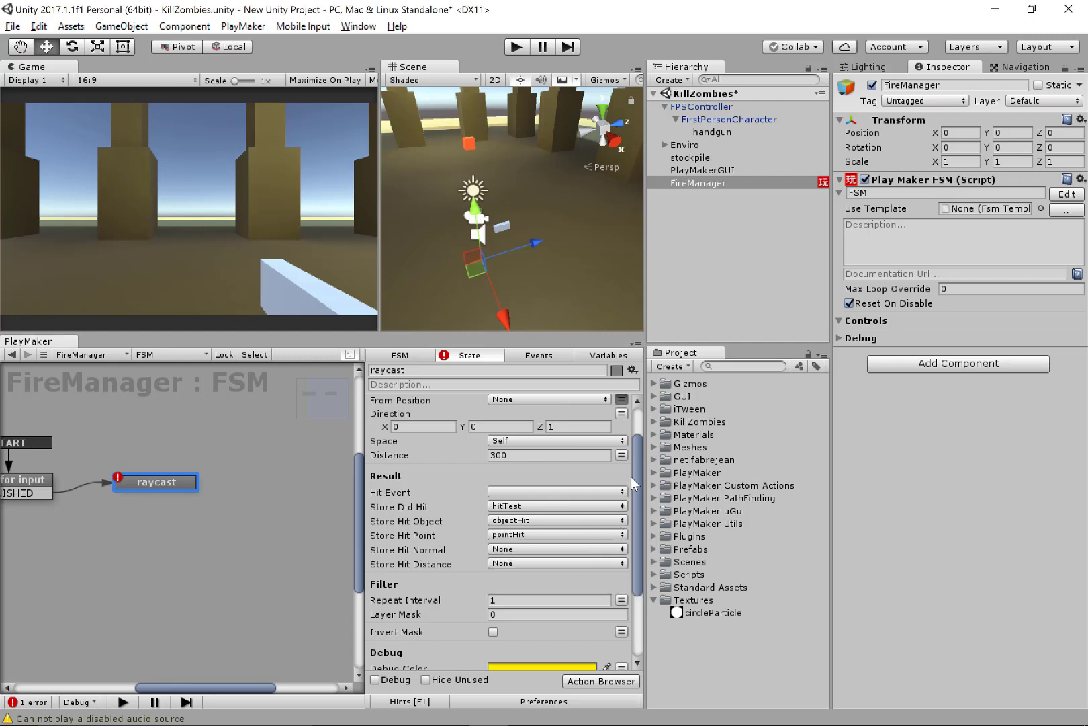
Delete the Next Frame Event action from the raycast state and move the state slightly up in the graph.
{"action": "scroll", "coordinate": [635, 487], "scroll_direction": "down", "scroll_amount": 3}
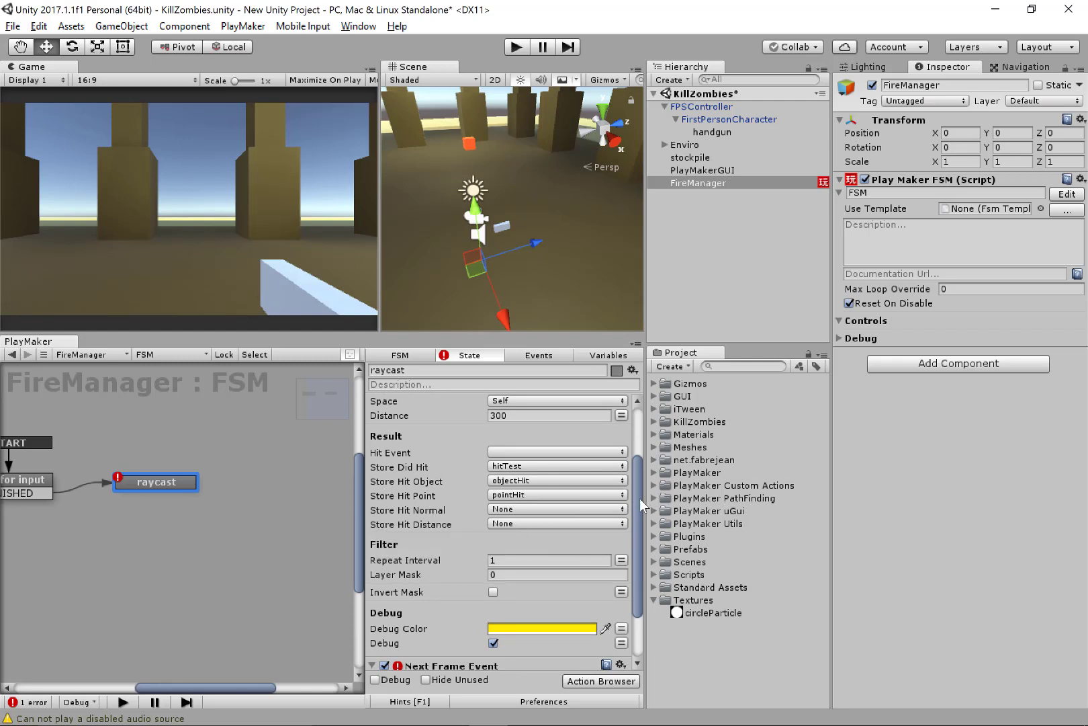
{"action": "left_click_drag", "start_coordinate": [640, 497], "coordinate": [643, 541]}
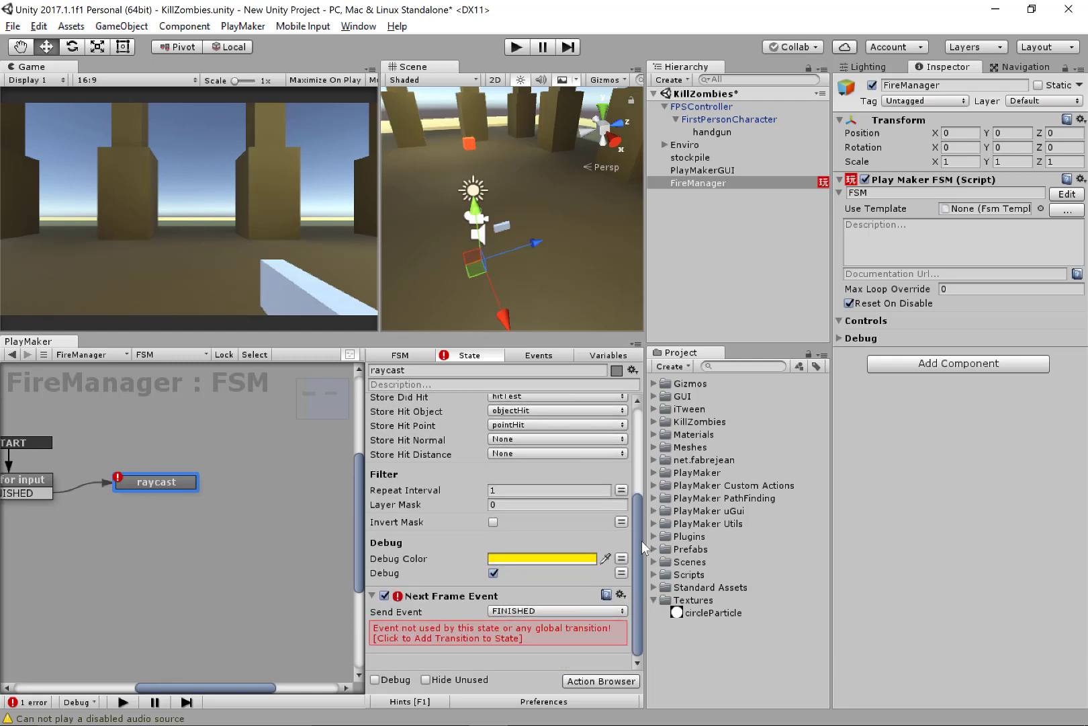
{"action": "right_click", "coordinate": [515, 594]}
{"action": "left_click", "coordinate": [481, 584]}
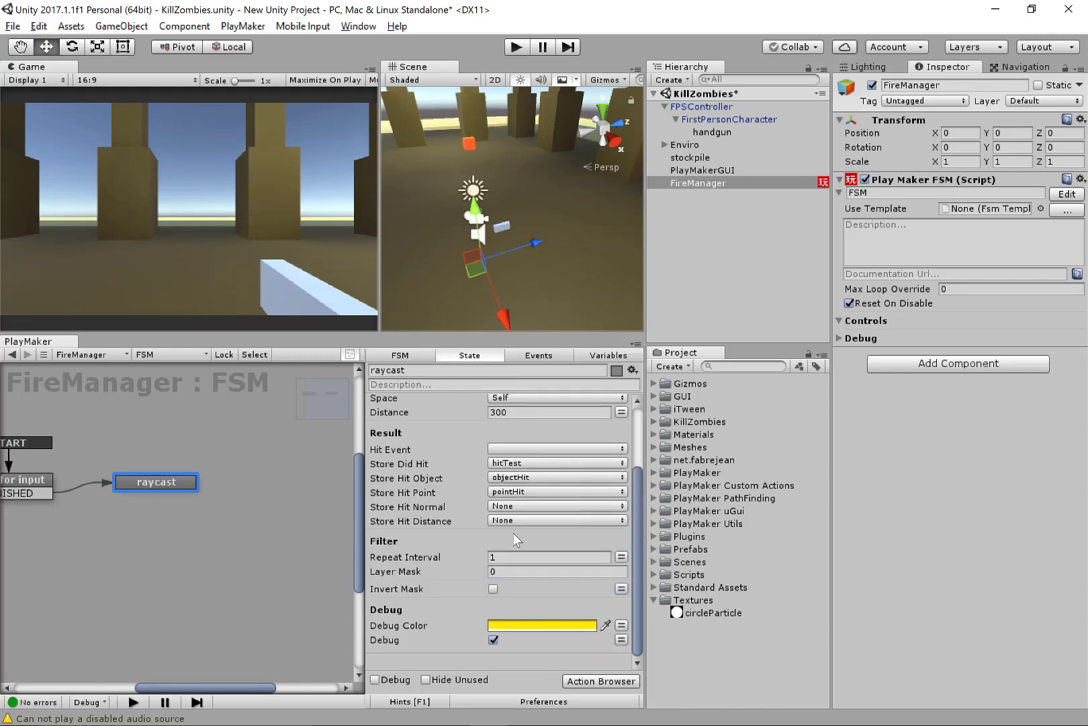
{"action": "middle_click_drag", "start_coordinate": [188, 525], "coordinate": [246, 532]}
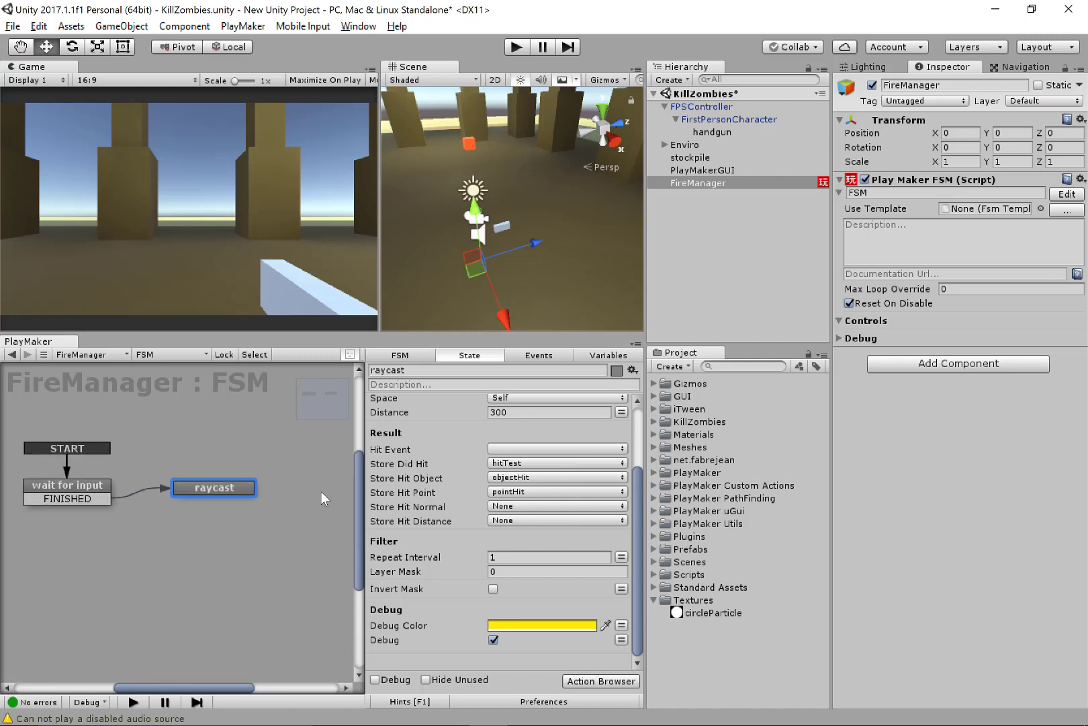
{"action": "left_click_drag", "start_coordinate": [229, 489], "coordinate": [229, 485]}
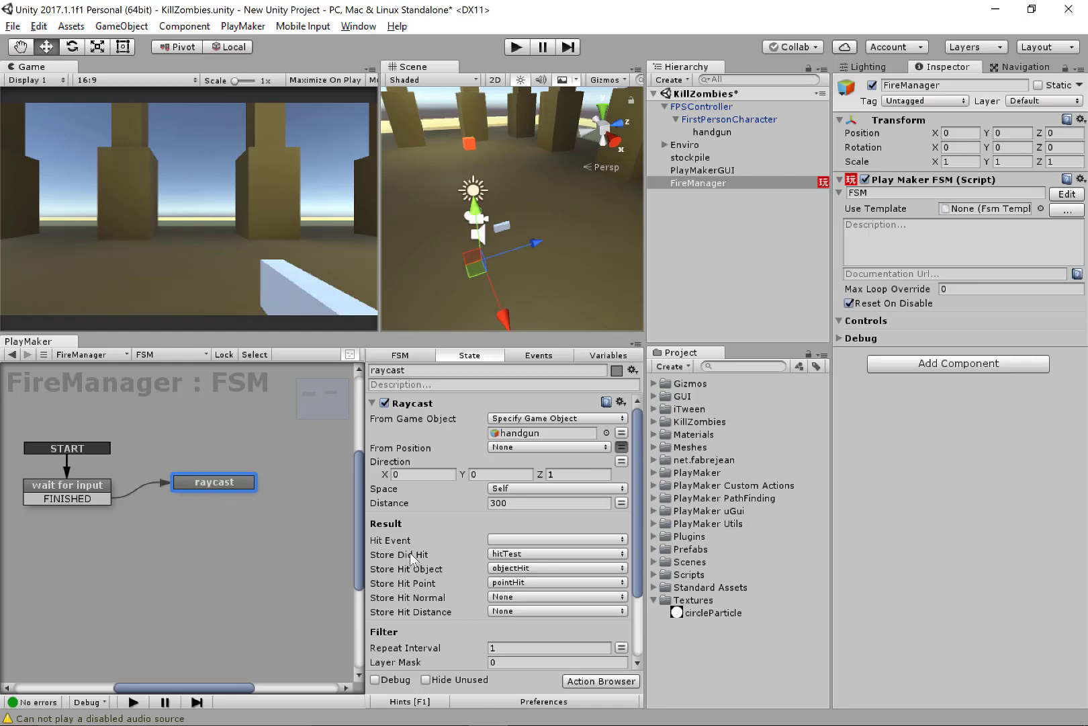
Add a Bool Test action after Raycast in the raycast state and set its Bool Variable to hitTest.
{"action": "scroll", "coordinate": [513, 559], "scroll_direction": "down", "scroll_amount": 3}
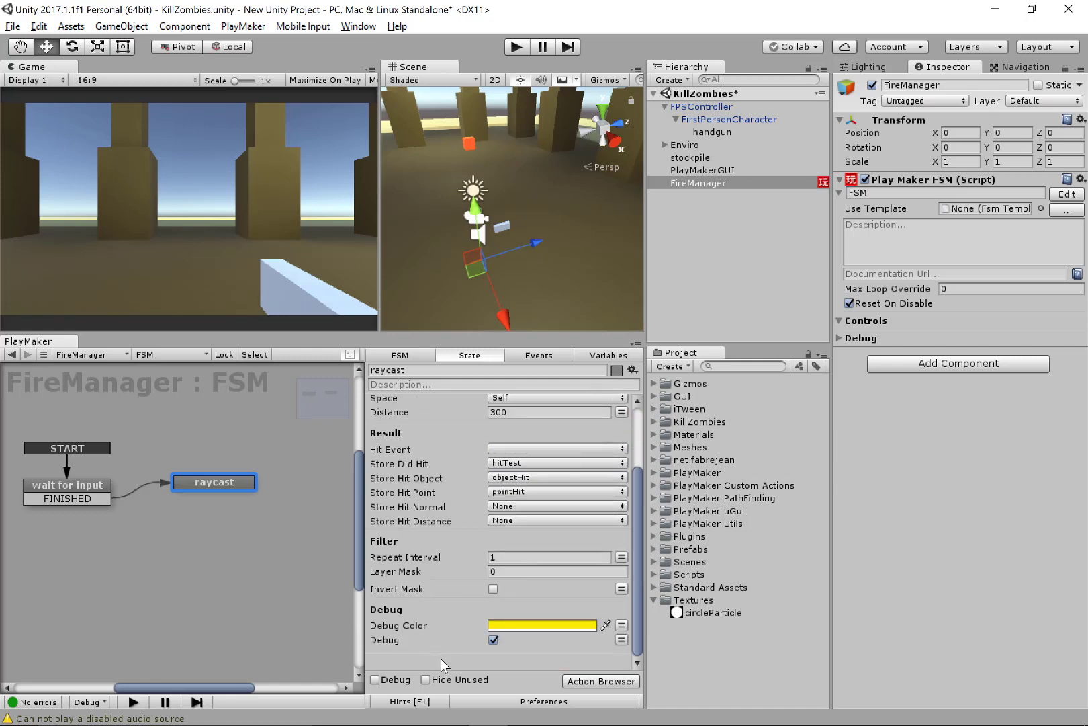
{"action": "key", "text": "grave"}
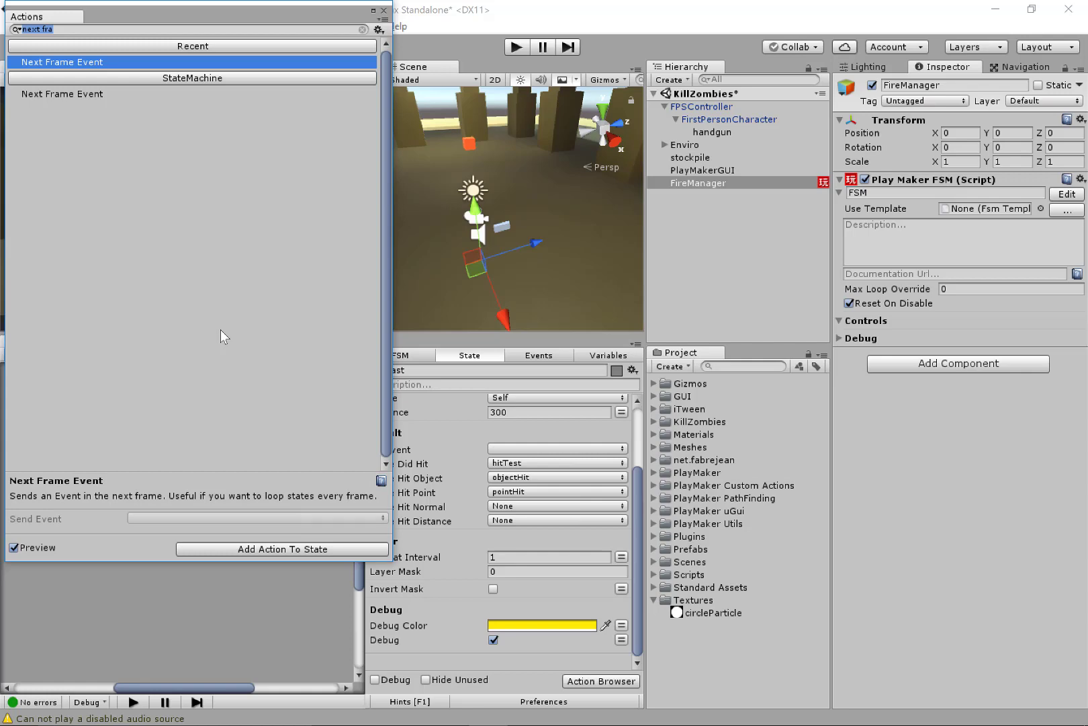
{"action": "type", "text": "bool"}
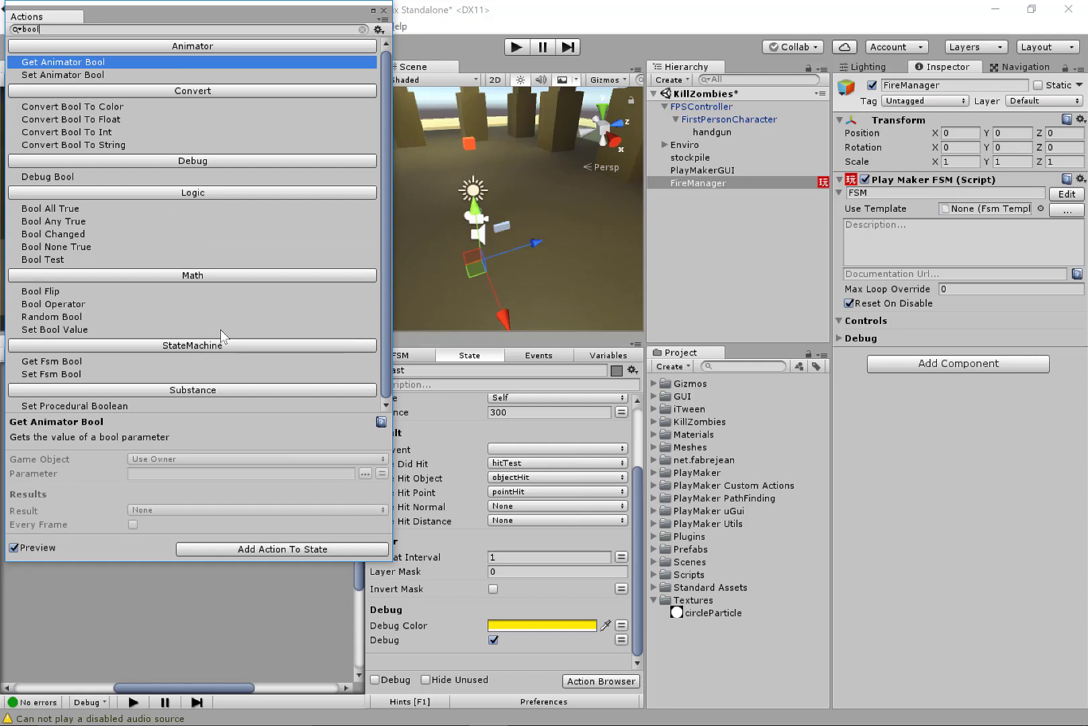
{"action": "type", "text": "test"}
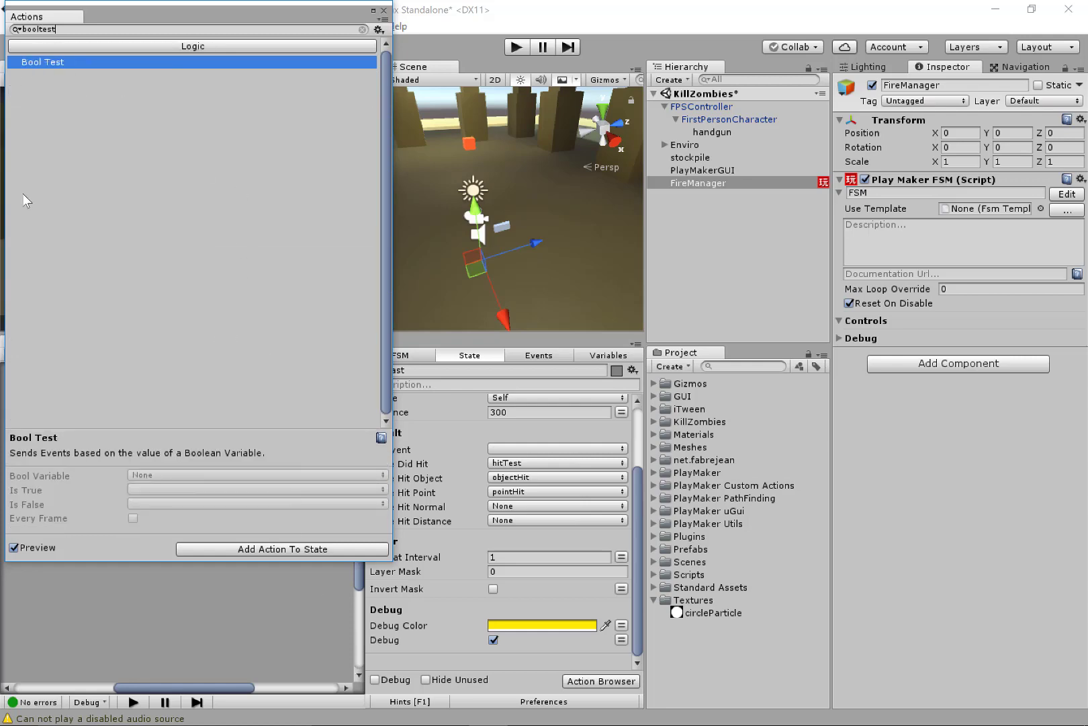
{"action": "key", "text": "Return"}
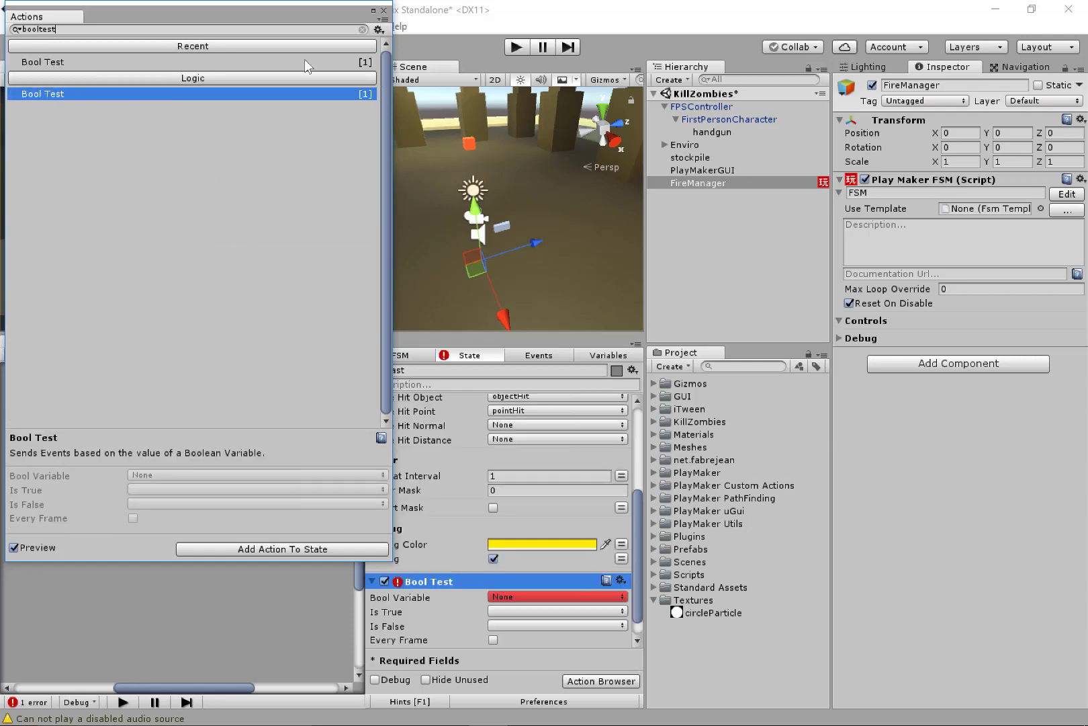
{"action": "left_click", "coordinate": [384, 10]}
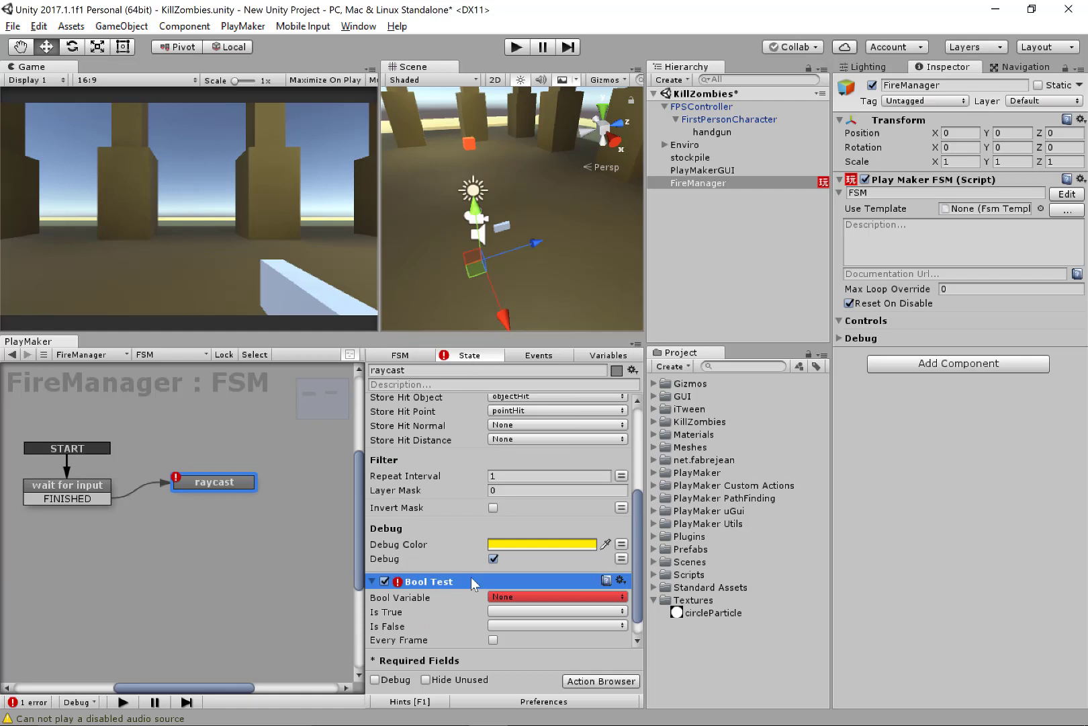
{"action": "left_click", "coordinate": [562, 595]}
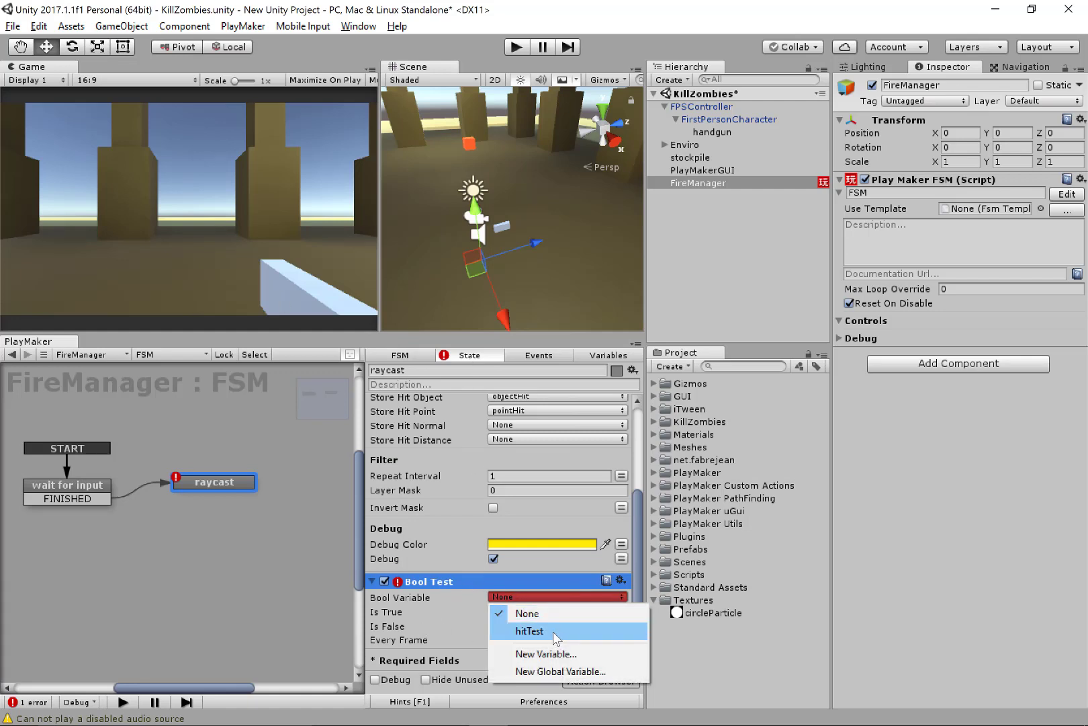
{"action": "left_click", "coordinate": [530, 631]}
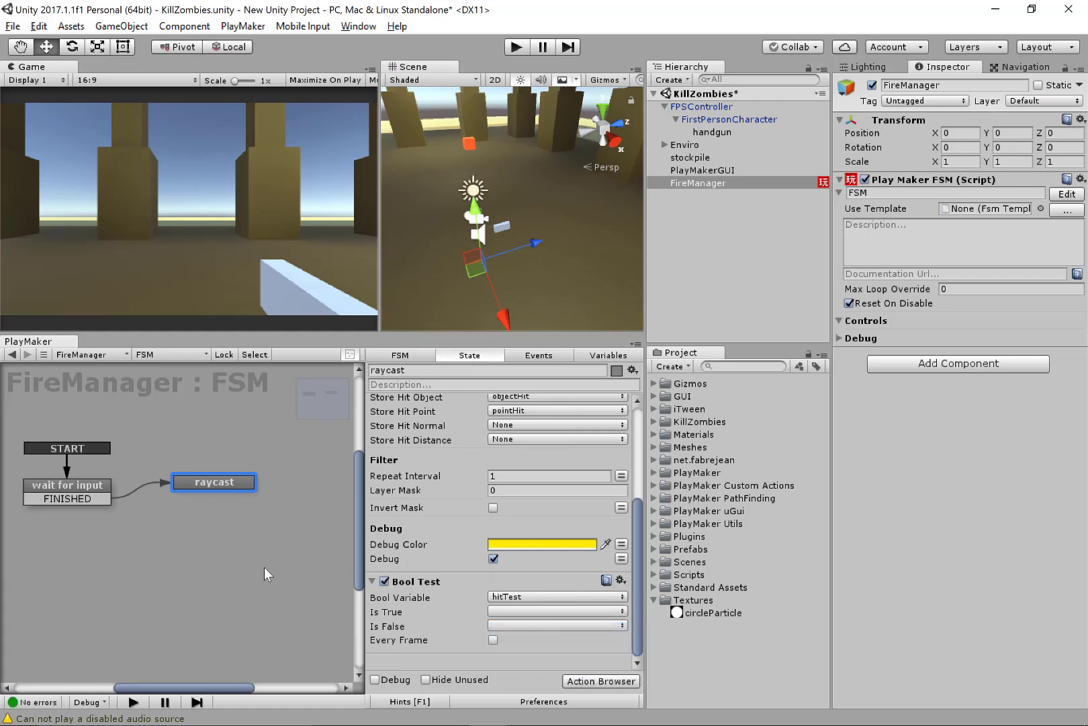
Add a new state beside raycast in the FireManager FSM and name it "spawn effects".
{"action": "middle_click_drag", "start_coordinate": [260, 570], "coordinate": [189, 546]}
{"action": "left_click", "coordinate": [249, 481], "text": "ctrl"}
{"action": "mouse_move", "coordinate": [243, 491]}
{"action": "left_mouse_down"}
{"action": "mouse_move", "coordinate": [235, 499]}
{"action": "mouse_move", "coordinate": [247, 495]}
{"action": "left_mouse_up"}
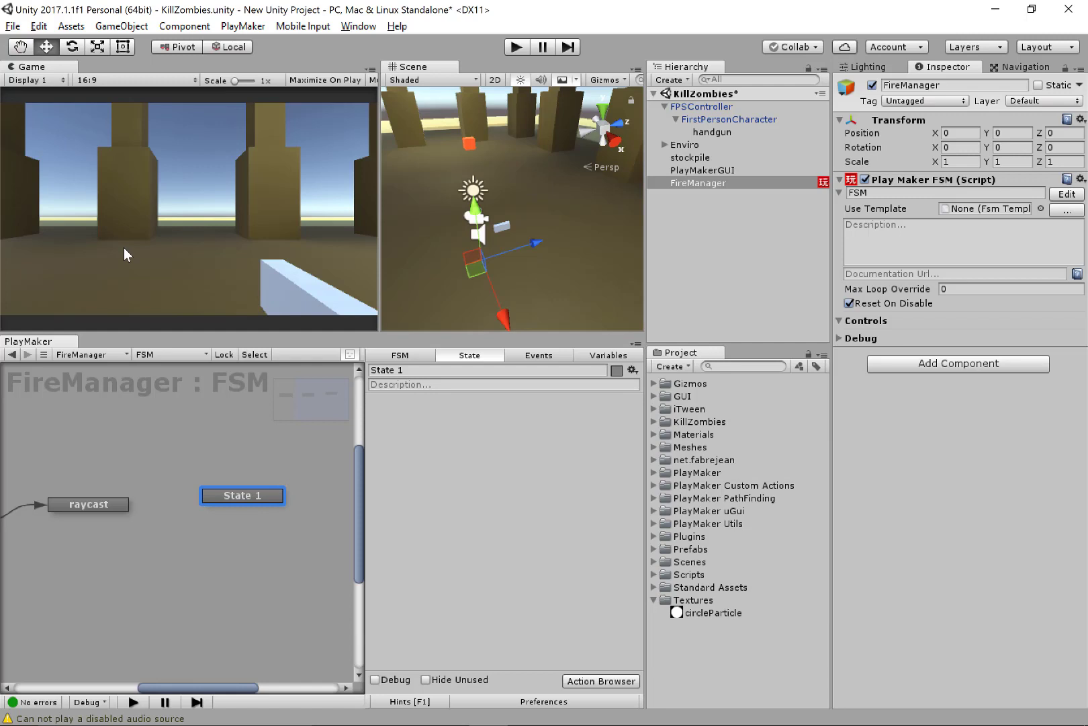
{"action": "left_click", "coordinate": [413, 370]}
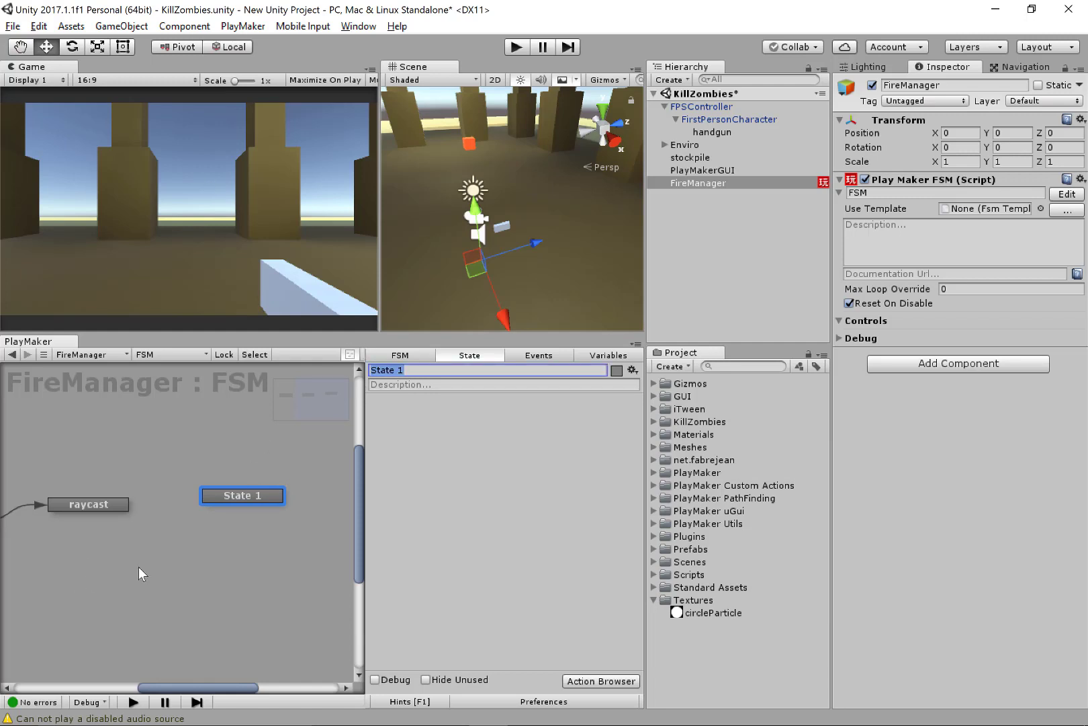
{"action": "middle_click_drag", "start_coordinate": [139, 566], "coordinate": [159, 551]}
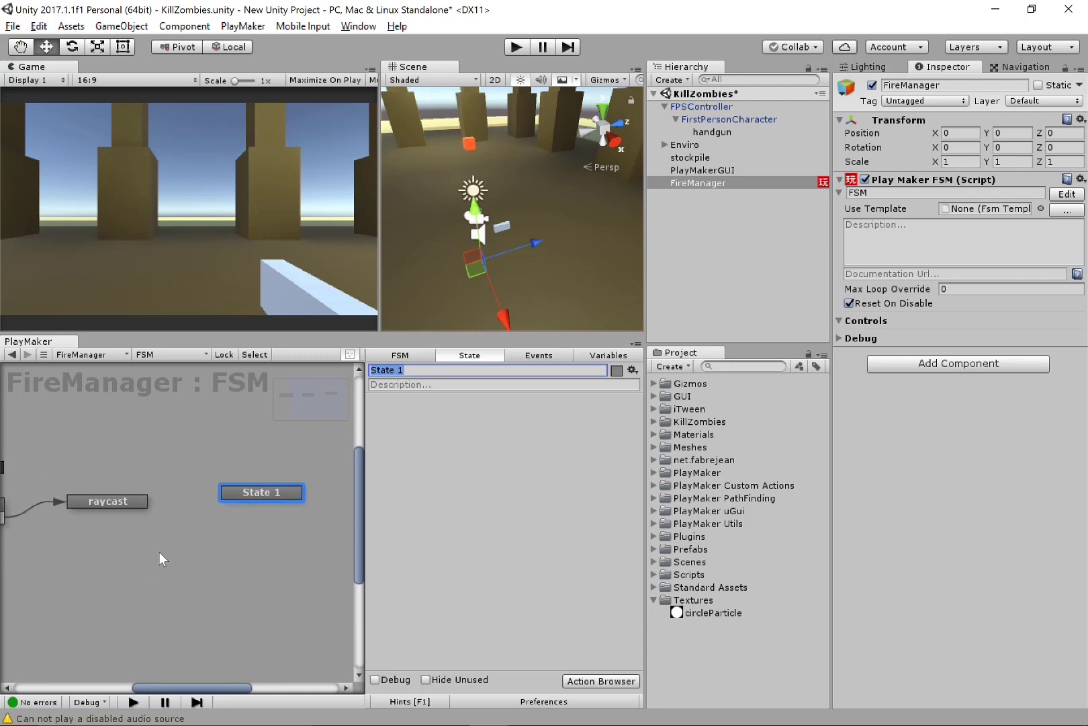
{"action": "type", "text": "e"}
{"action": "key", "text": "BackSpace"}
{"action": "type", "text": "spawn eeffects"}
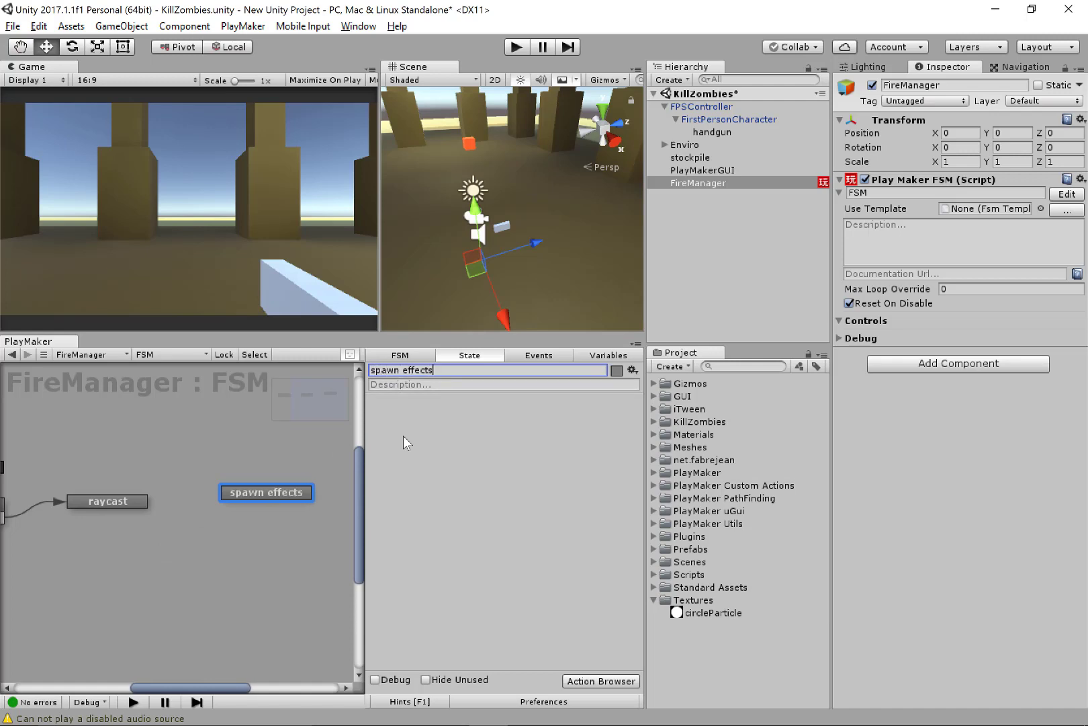
{"action": "middle_click_drag", "start_coordinate": [140, 569], "coordinate": [170, 561]}
{"action": "left_click_drag", "start_coordinate": [287, 495], "coordinate": [277, 504]}
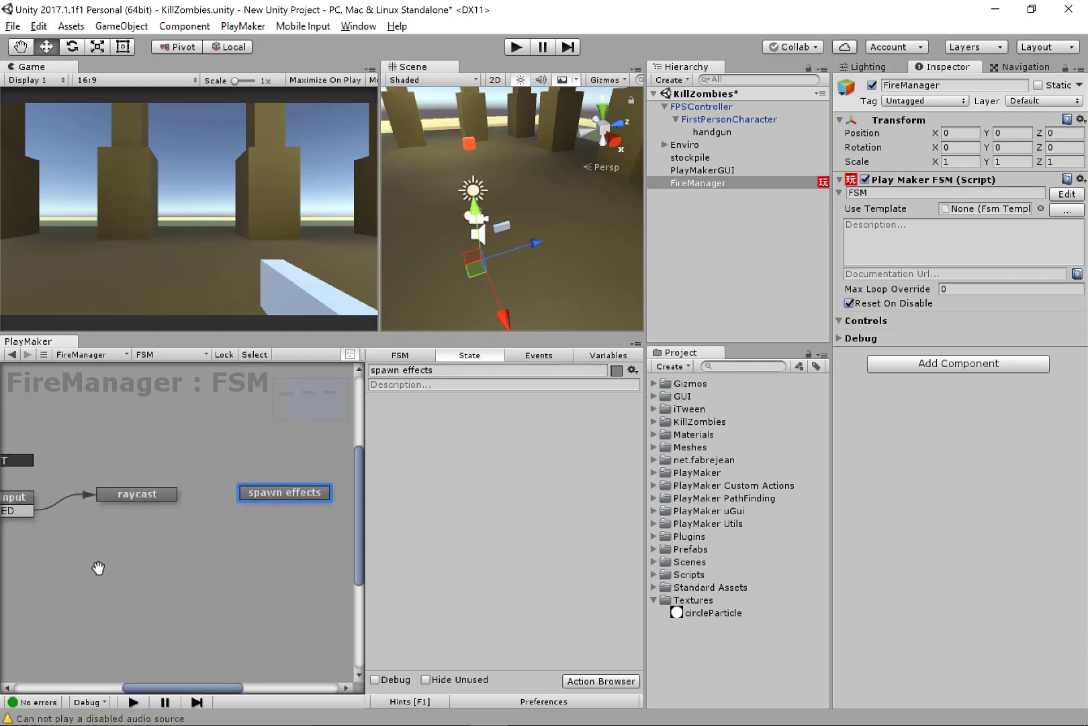
{"action": "middle_click_drag", "start_coordinate": [98, 567], "coordinate": [143, 538]}
{"action": "middle_click_drag", "start_coordinate": [237, 481], "coordinate": [218, 485]}
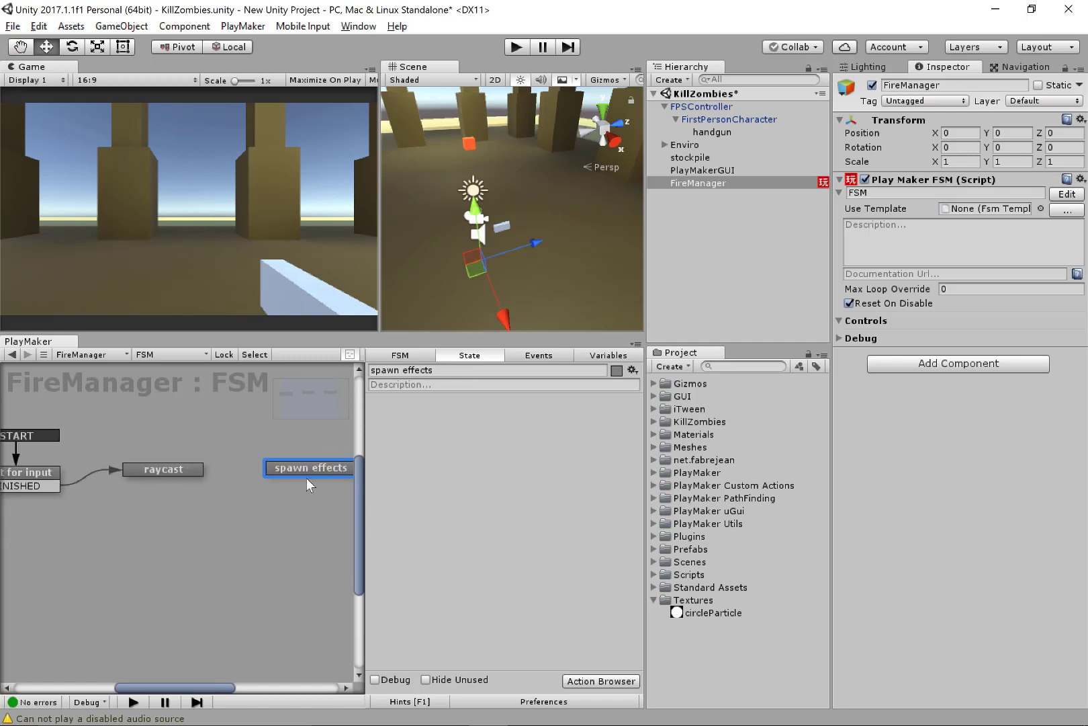
Add two events named "did hit" and "did not hit" to the FireManager FSM.
{"action": "left_click", "coordinate": [188, 469]}
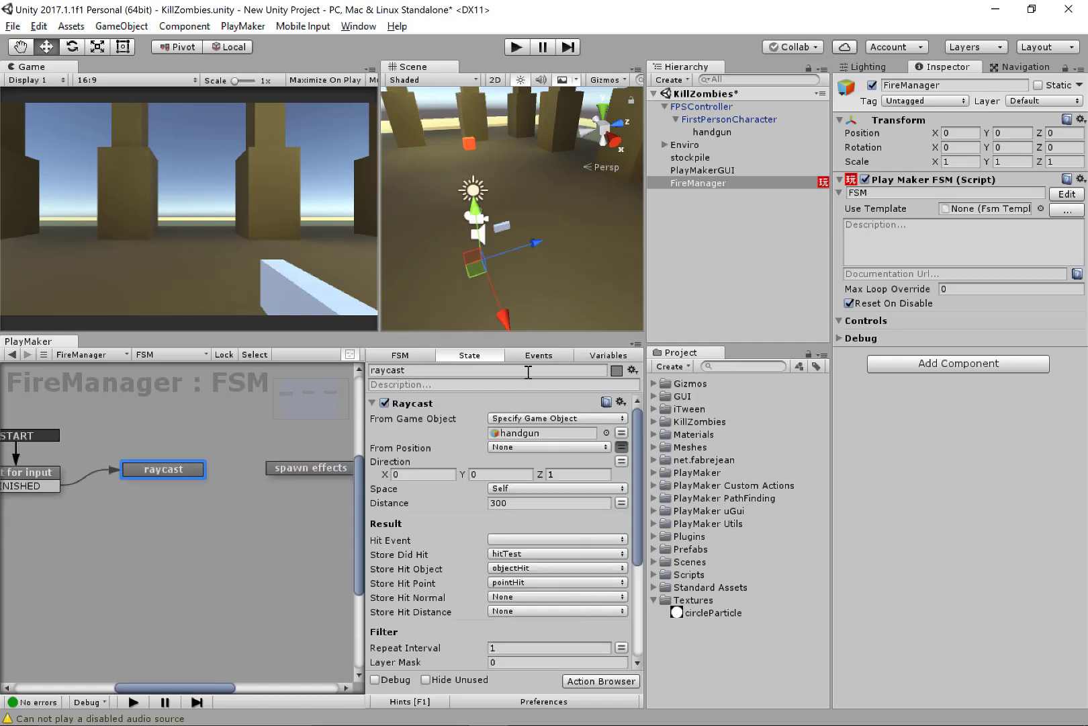
{"action": "left_click", "coordinate": [537, 354]}
{"action": "left_click", "coordinate": [471, 657]}
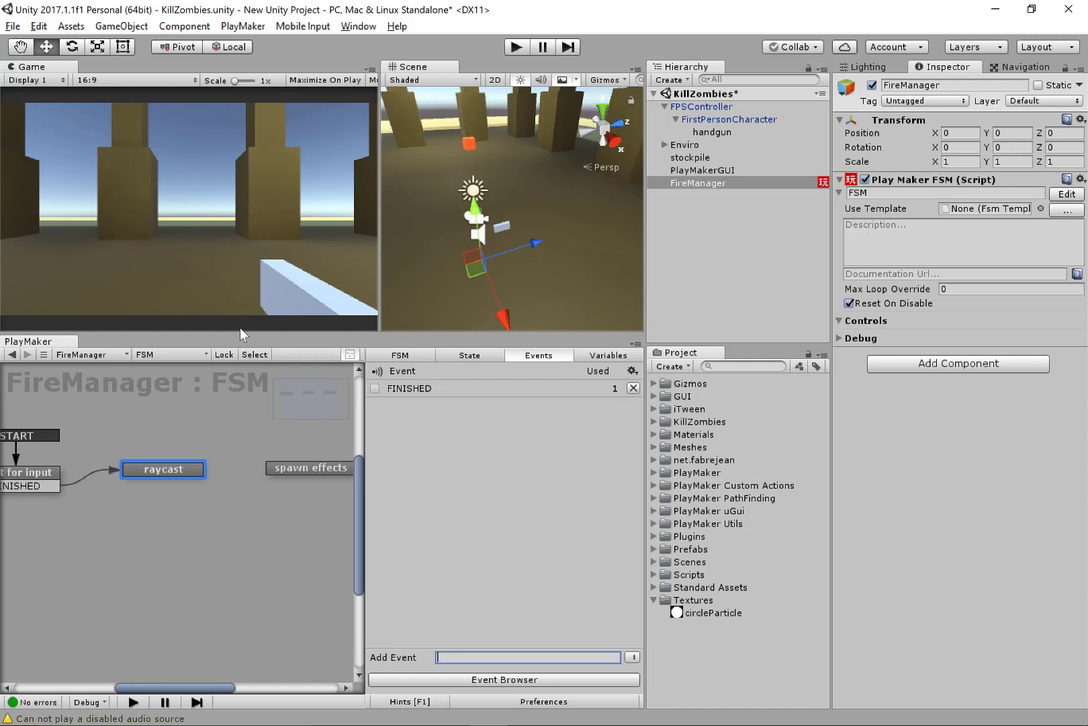
{"action": "type", "text": "did hit"}
{"action": "key", "text": "Return"}
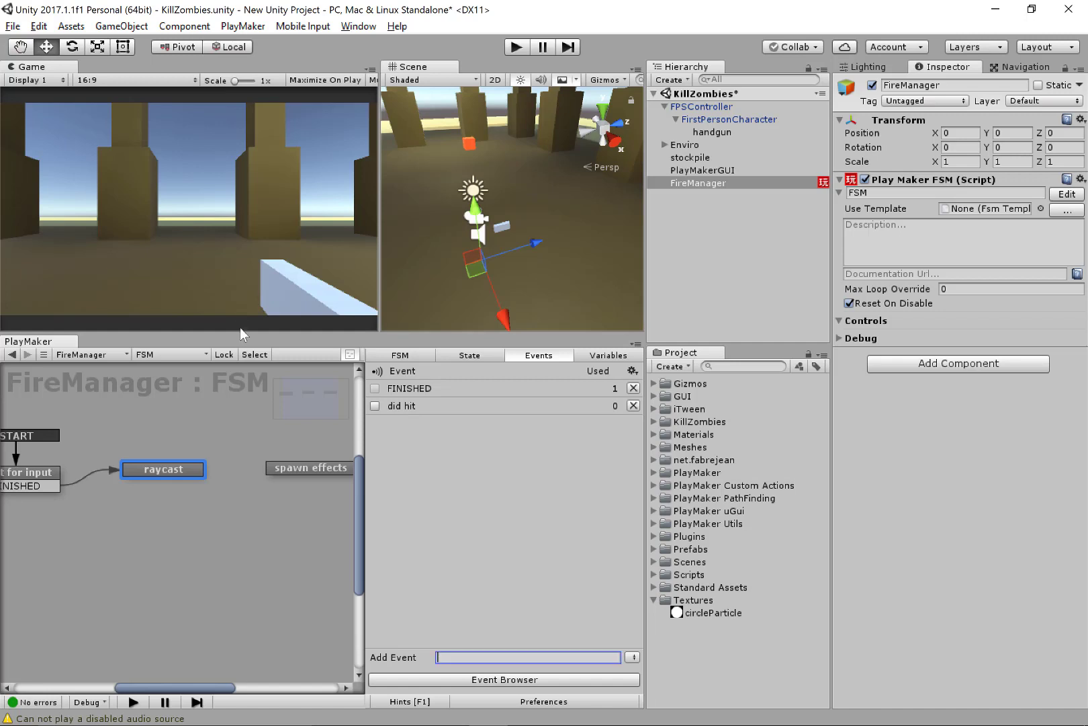
{"action": "type", "text": "did not hit"}
{"action": "key", "text": "Return"}
Add a did hit transition to the raycast state and link it to spawn effects.
{"action": "right_click", "coordinate": [182, 473]}
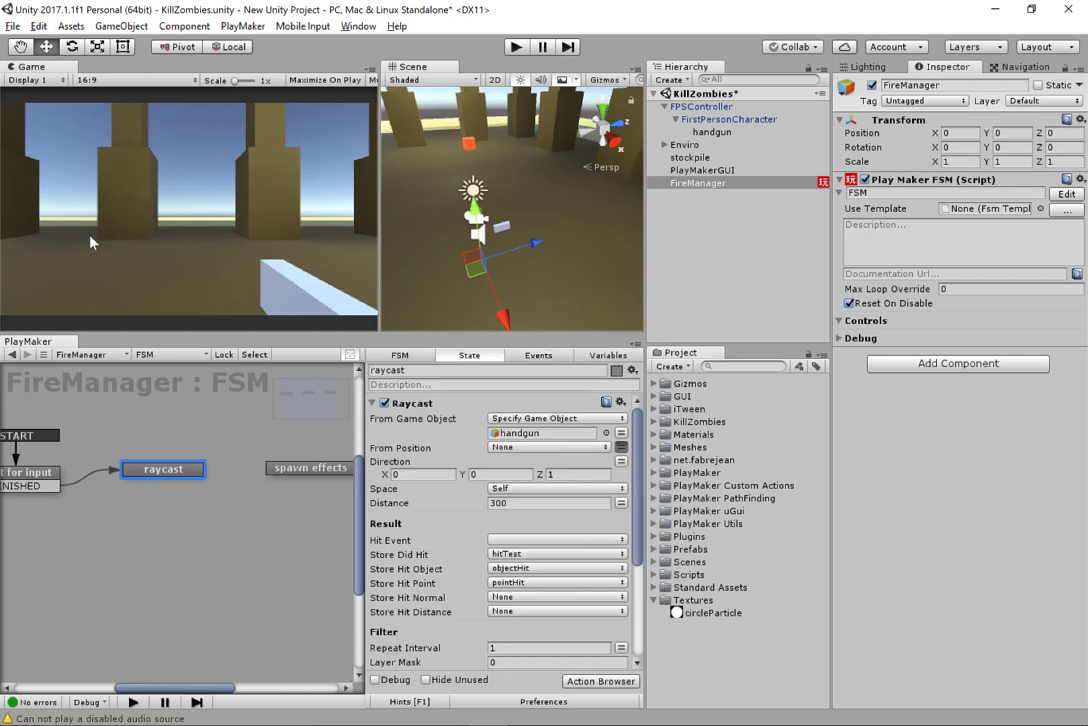
{"action": "mouse_move", "coordinate": [230, 500]}
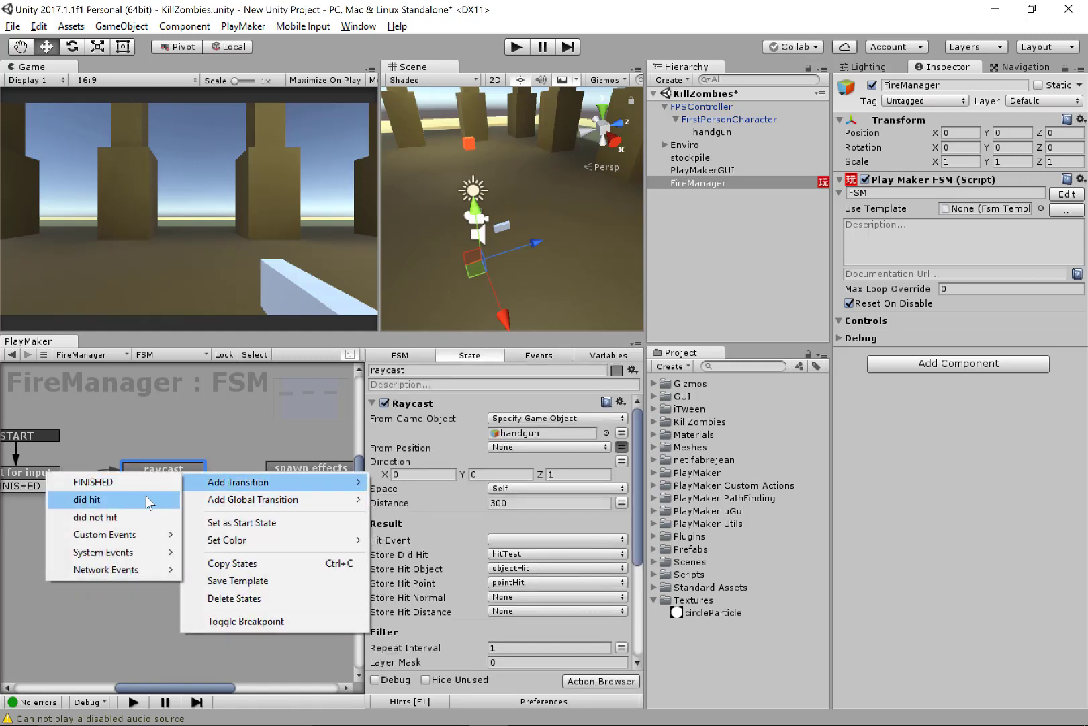
{"action": "left_click", "coordinate": [150, 500]}
{"action": "left_click_drag", "start_coordinate": [186, 482], "coordinate": [294, 470]}
Add a did not hit transition from raycast back to wait for input, and move spawn effects slightly closer to raycast.
{"action": "right_click", "coordinate": [185, 475]}
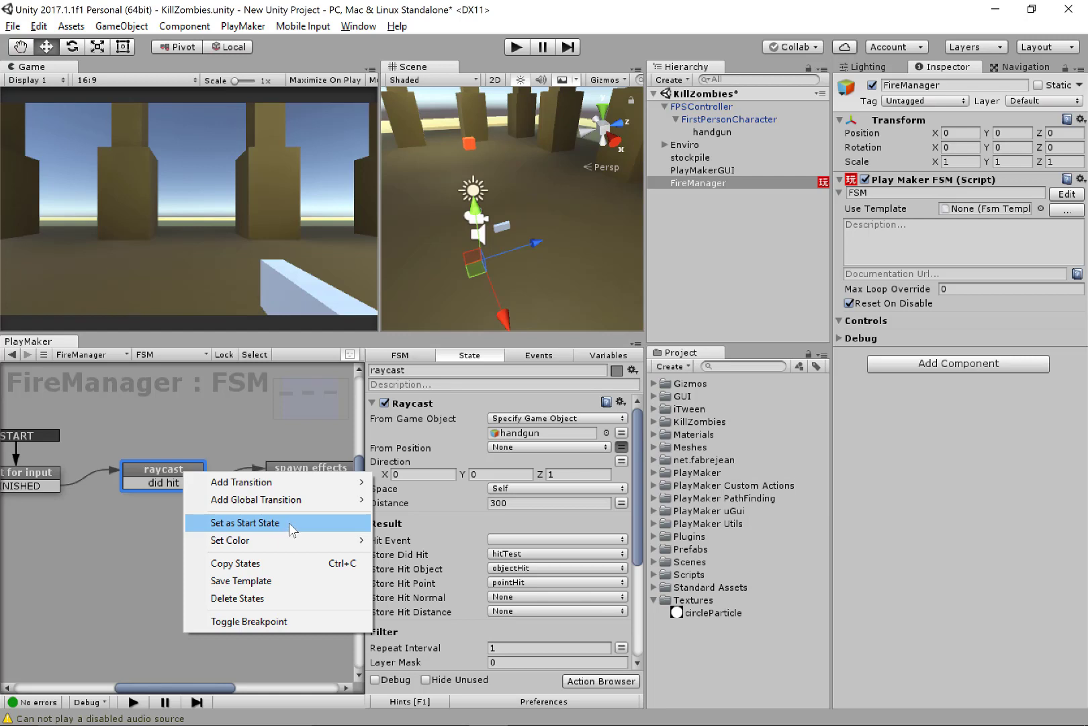
{"action": "mouse_move", "coordinate": [288, 483]}
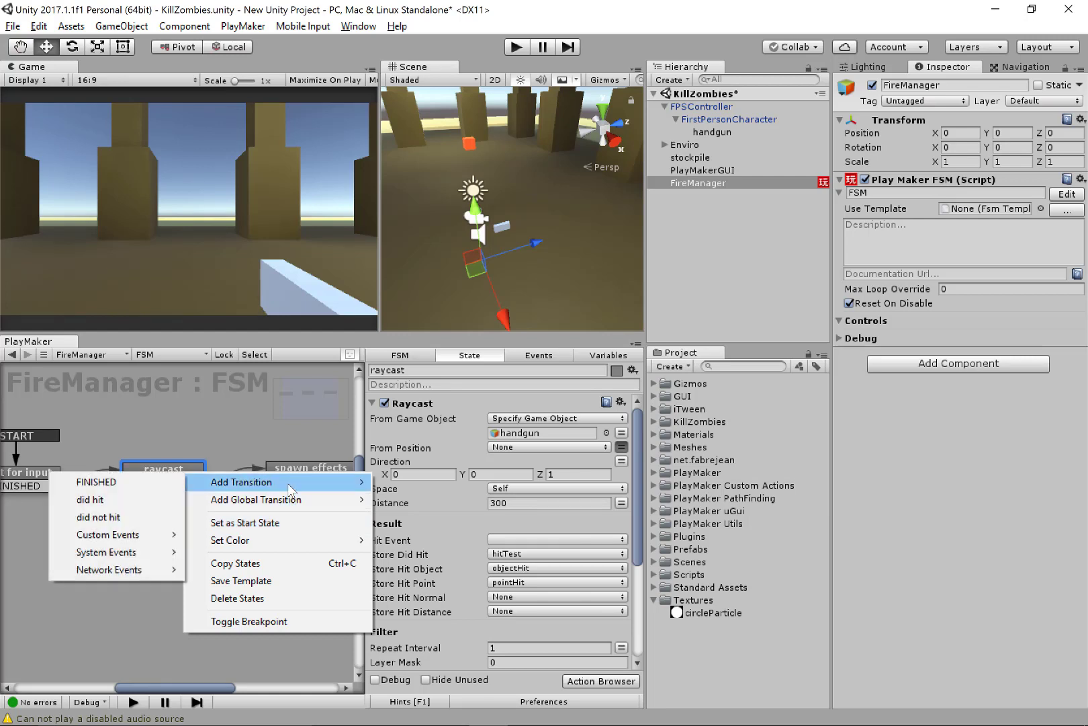
{"action": "left_click", "coordinate": [127, 516]}
{"action": "left_click_drag", "start_coordinate": [142, 496], "coordinate": [60, 478]}
{"action": "middle_click_drag", "start_coordinate": [186, 565], "coordinate": [146, 569]}
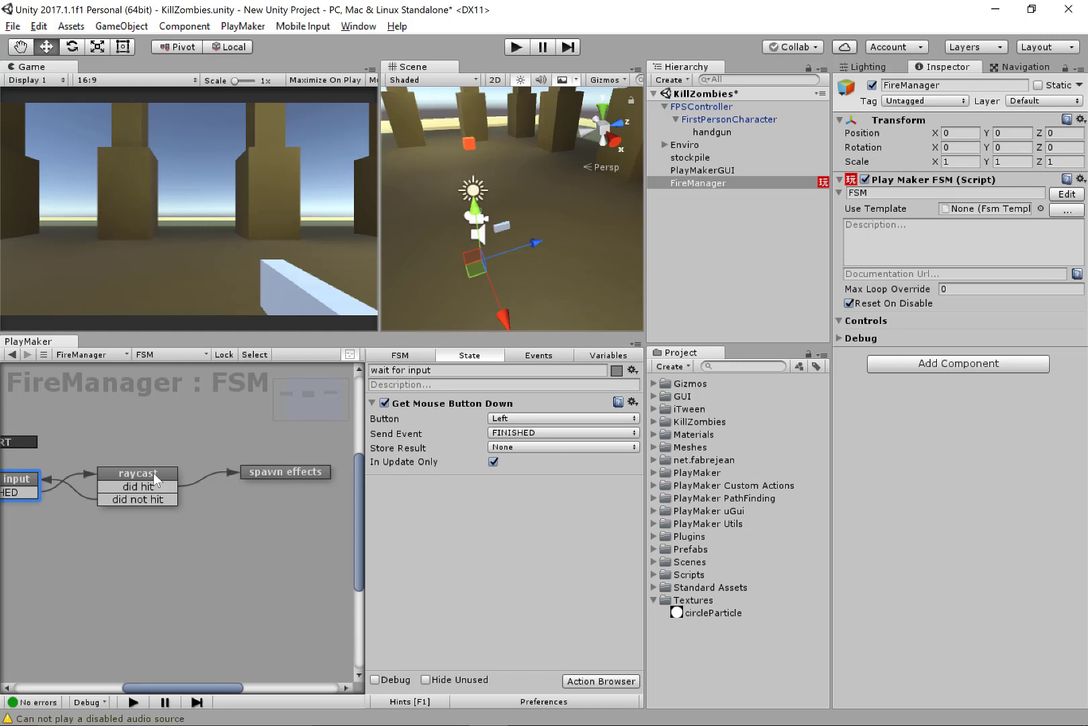
{"action": "left_click", "coordinate": [327, 473]}
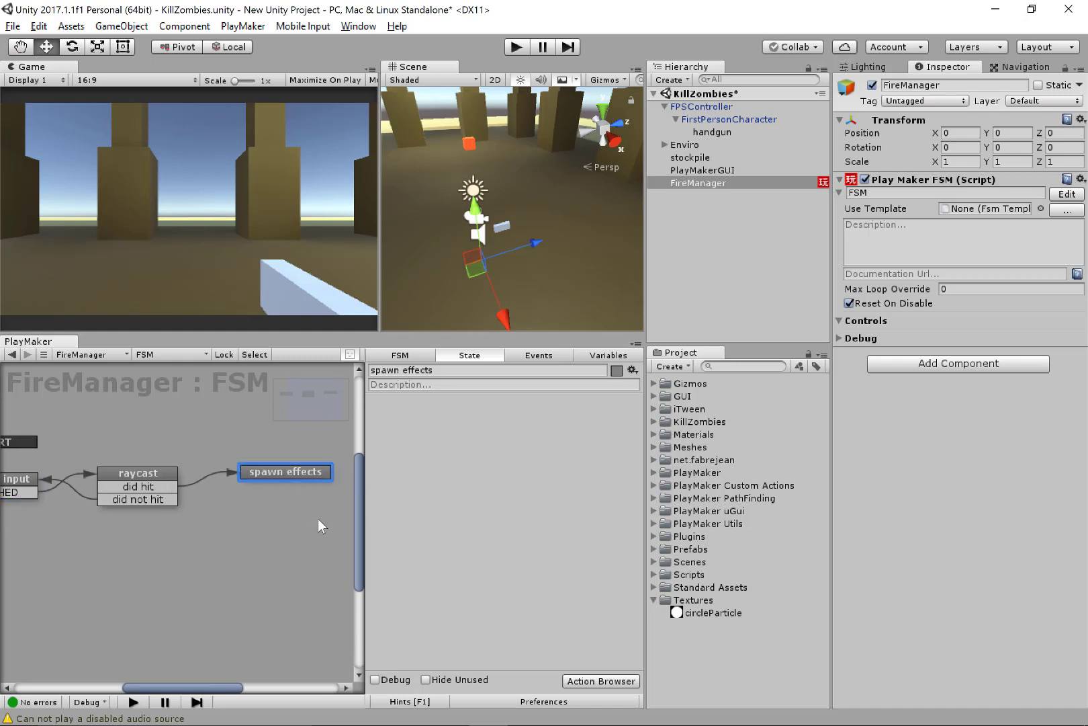
{"action": "left_click_drag", "start_coordinate": [291, 468], "coordinate": [282, 470]}
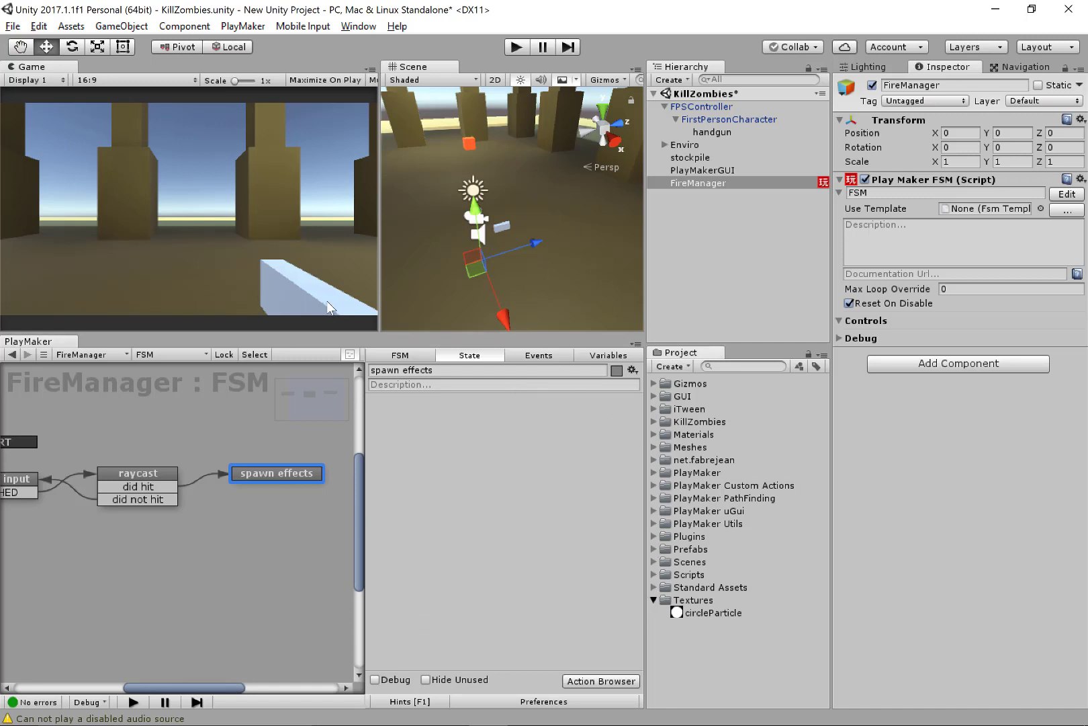
Place an instance of the Spark prefab from the Prefabs folder on the ground in the scene.
{"action": "left_click", "coordinate": [653, 600]}
{"action": "left_click", "coordinate": [655, 549]}
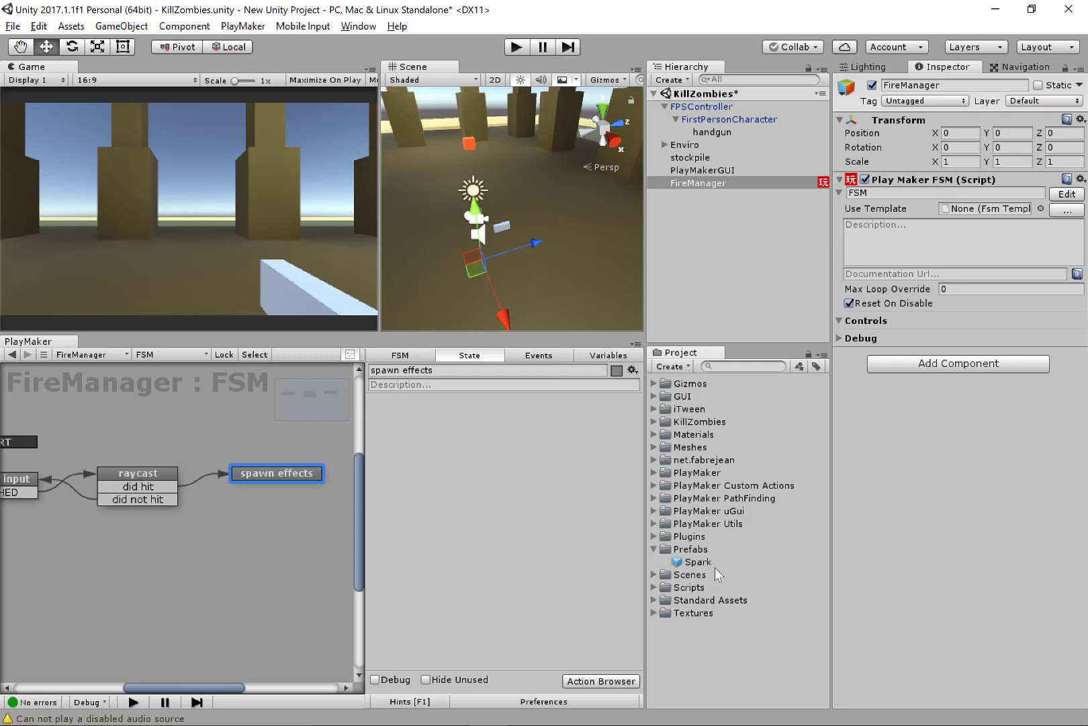
{"action": "left_click", "coordinate": [714, 564]}
{"action": "left_click_drag", "start_coordinate": [539, 244], "coordinate": [538, 246]}
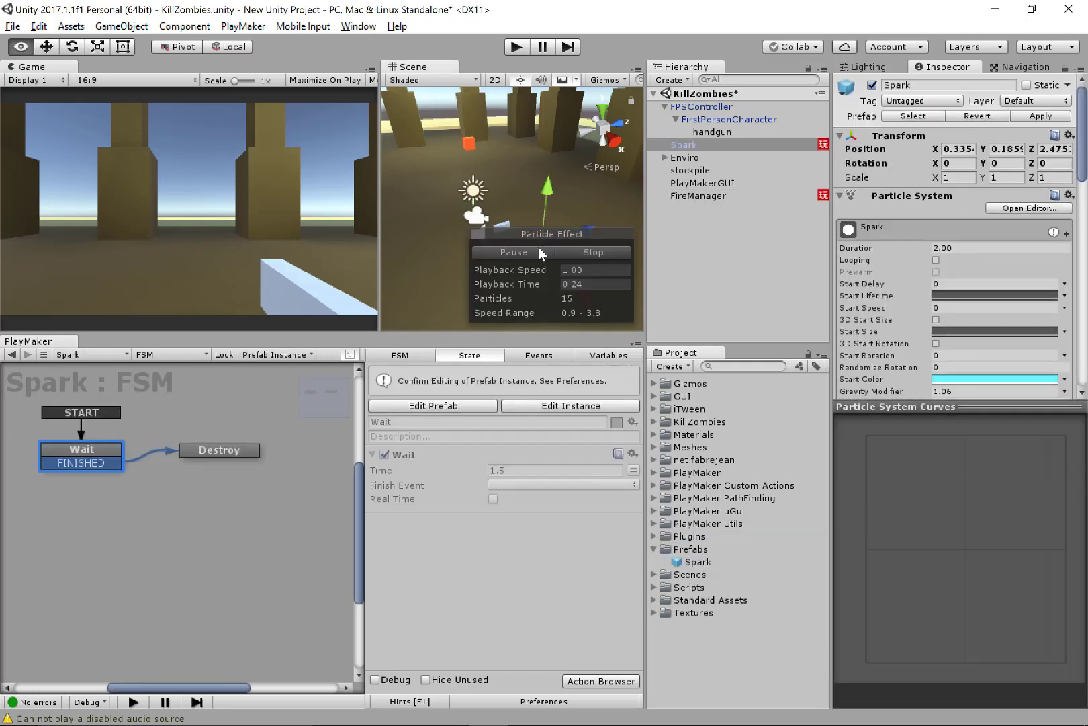
Dock the Scene view in the same group as the Game view and make the group taller.
{"action": "middle_click_drag", "start_coordinate": [536, 189], "coordinate": [491, 175]}
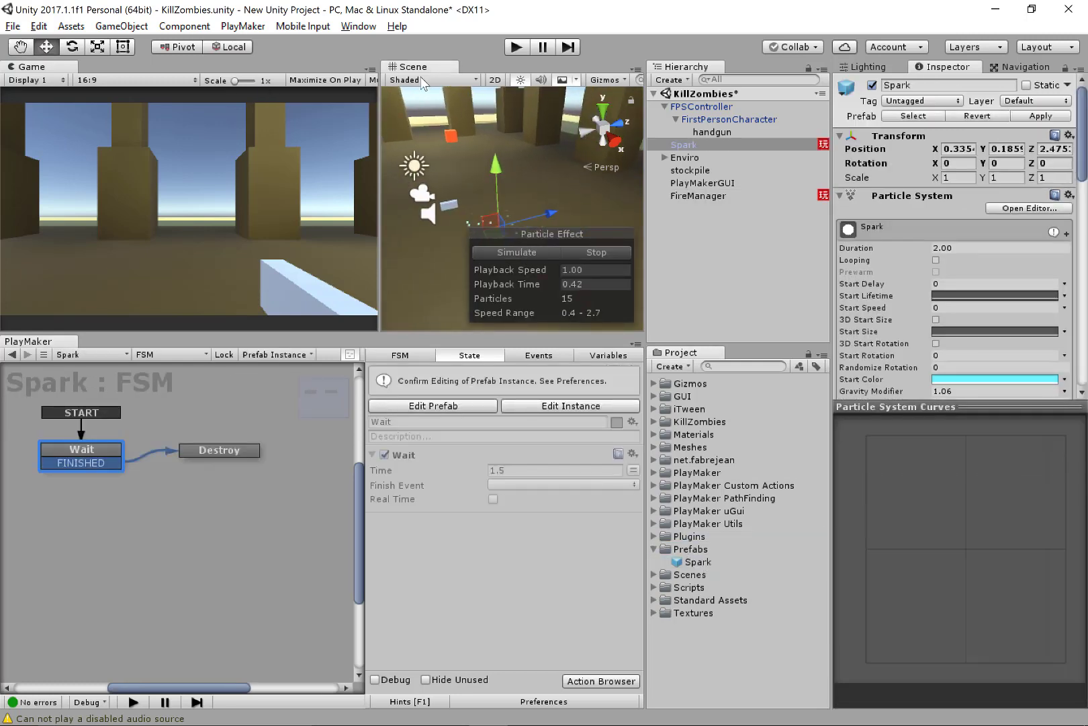
{"action": "left_click_drag", "start_coordinate": [412, 66], "coordinate": [118, 66]}
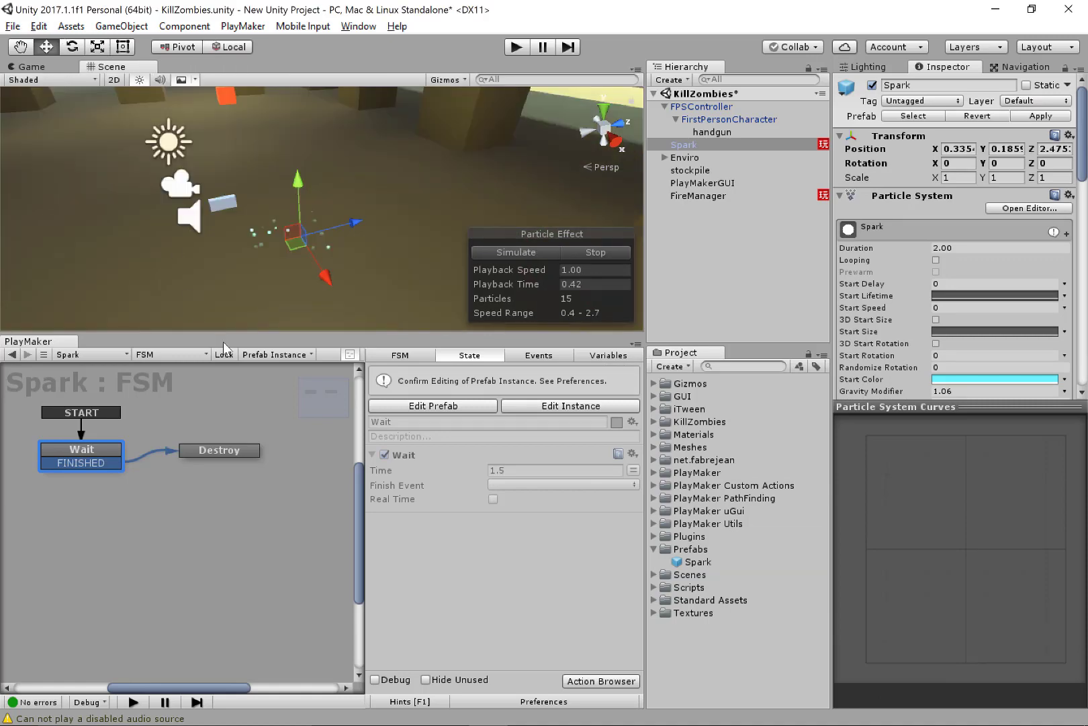
{"action": "left_click_drag", "start_coordinate": [226, 332], "coordinate": [556, 340]}
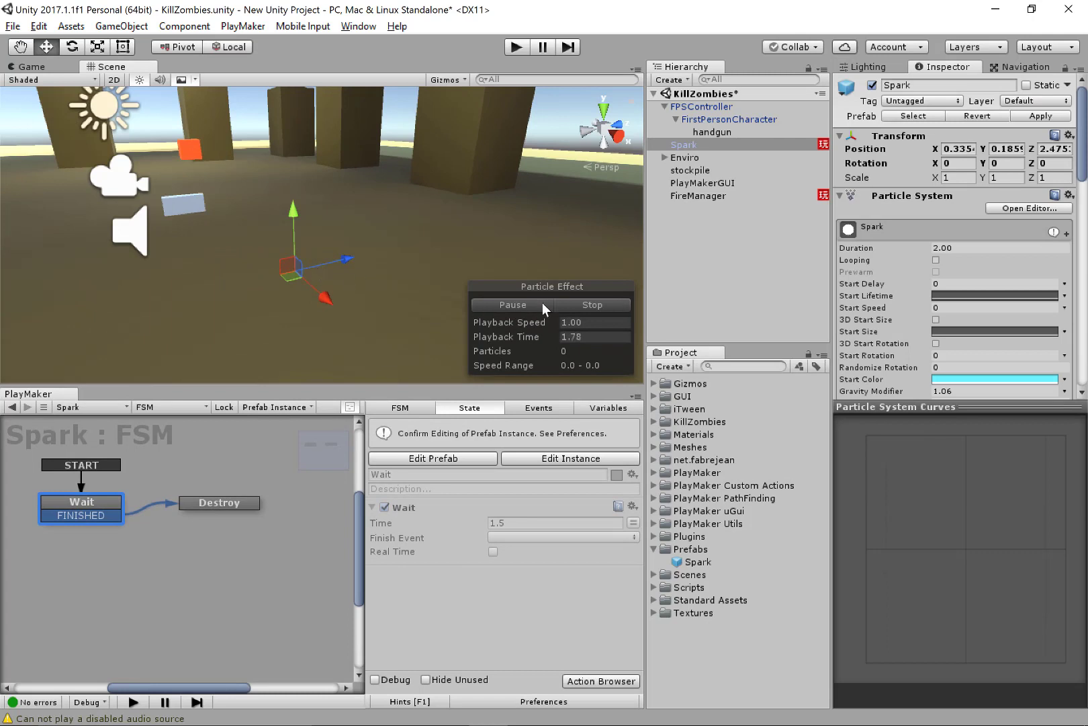
Raise the Spark instance to a Y position of 1.6 and replay its particle effect.
{"action": "left_click", "coordinate": [590, 303]}
{"action": "left_click", "coordinate": [520, 304]}
{"action": "left_click_drag", "start_coordinate": [293, 212], "coordinate": [297, 144]}
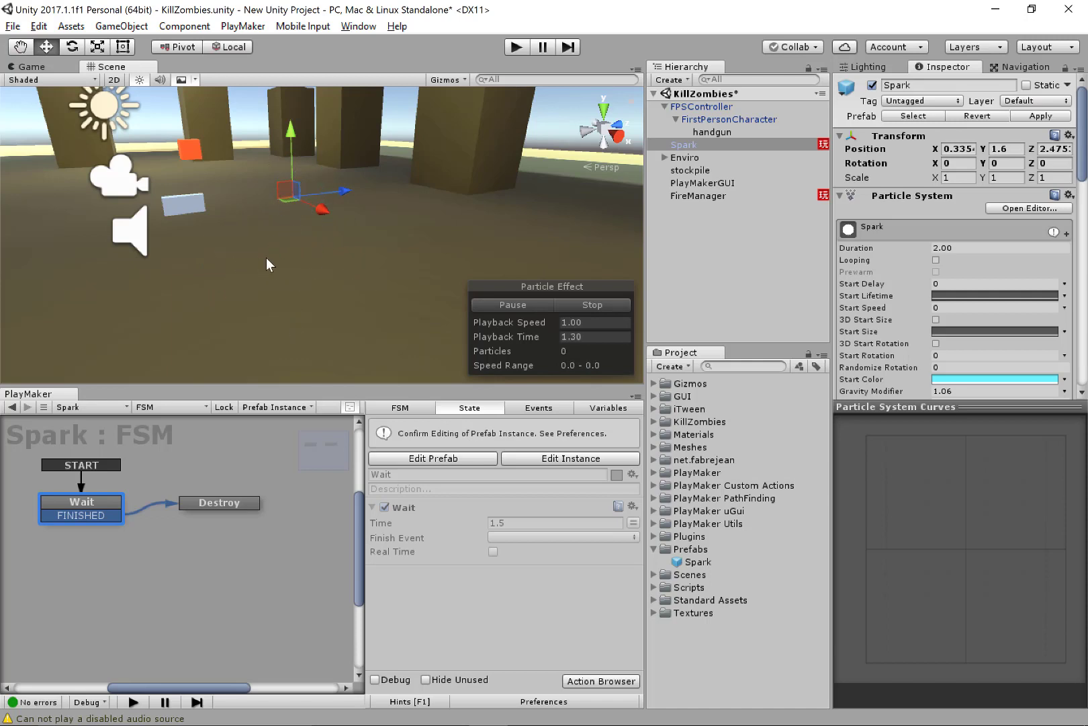
{"action": "left_click", "coordinate": [529, 306]}
{"action": "left_click", "coordinate": [484, 305]}
{"action": "left_click", "coordinate": [507, 301]}
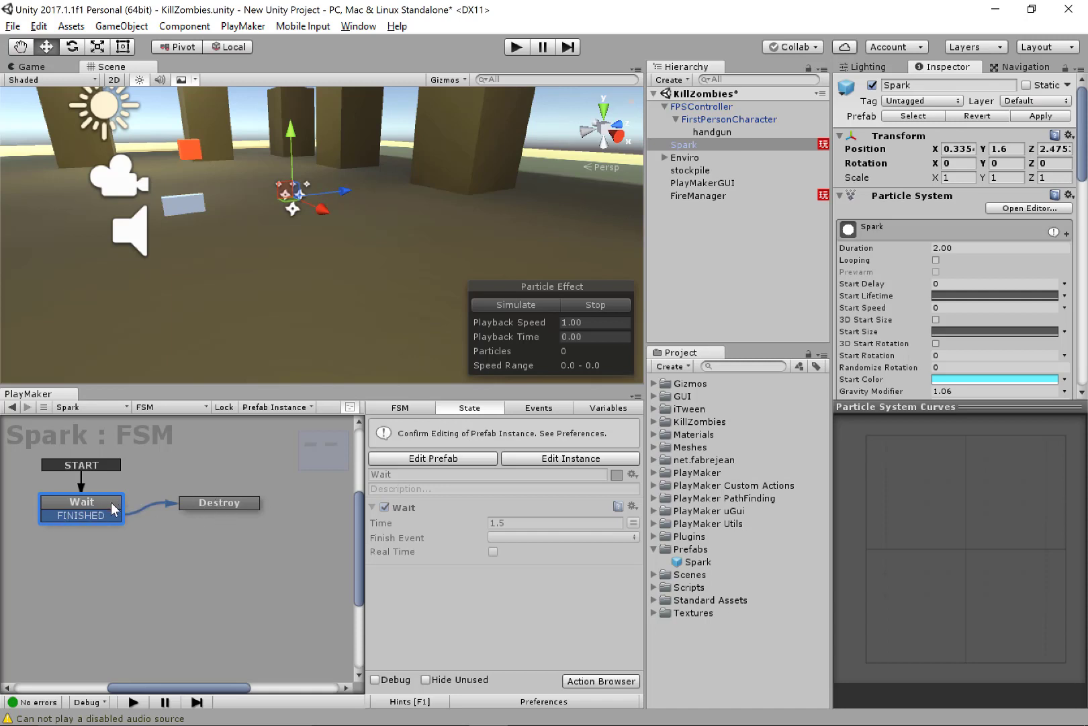
Enable editing of the Spark prefab instance's FSM and set the Wait action's Finish Event to FINISHED.
{"action": "left_click_drag", "start_coordinate": [114, 508], "coordinate": [116, 486]}
{"action": "left_click", "coordinate": [459, 458]}
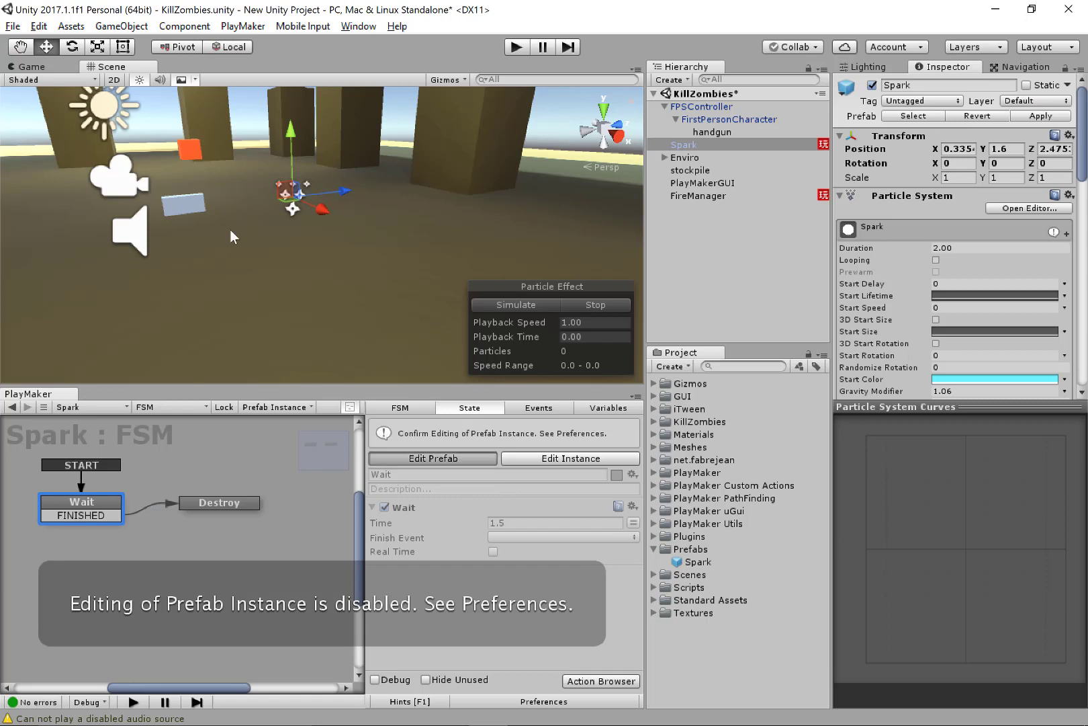
{"action": "left_click", "coordinate": [708, 145]}
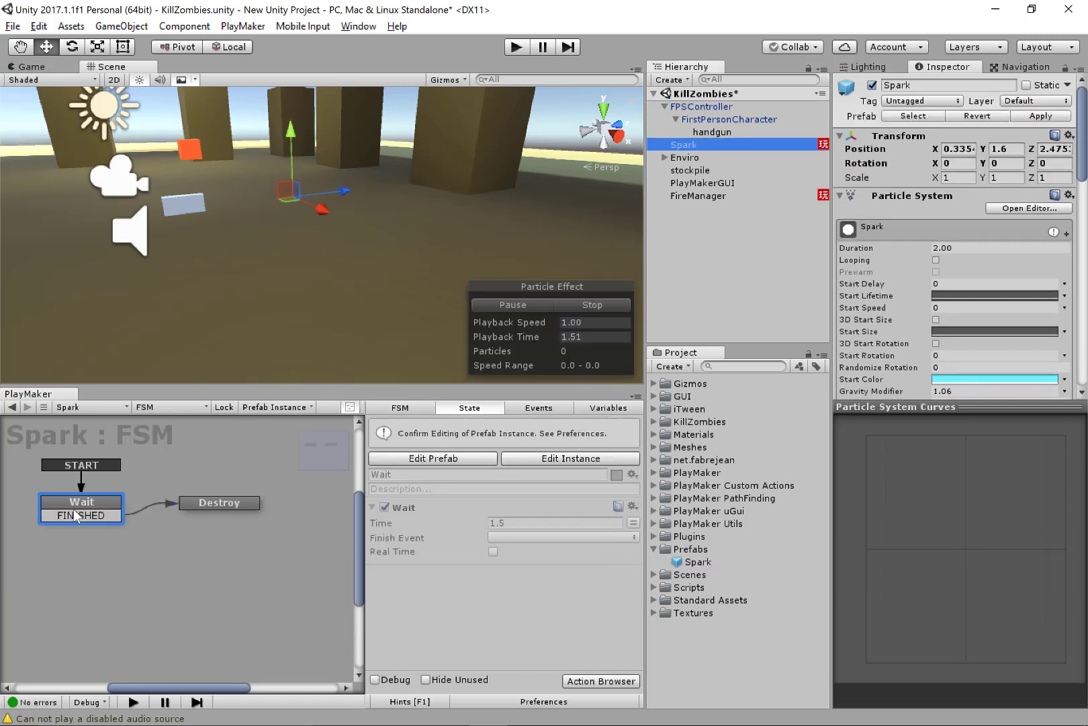
{"action": "left_click", "coordinate": [83, 502]}
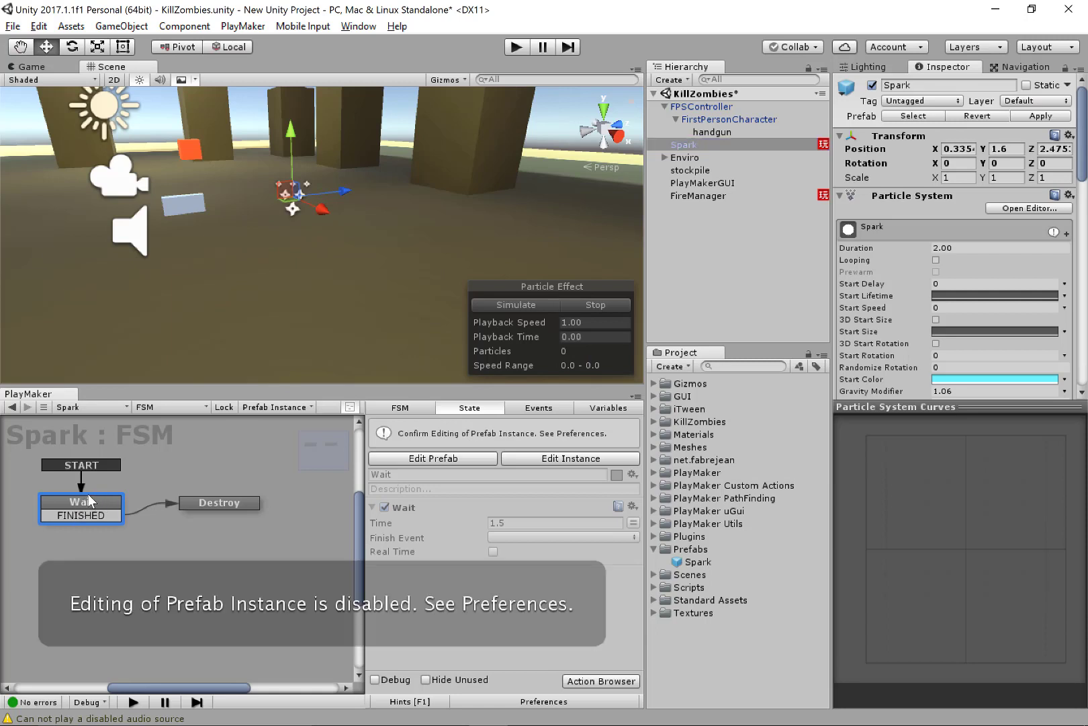
{"action": "left_click", "coordinate": [544, 460]}
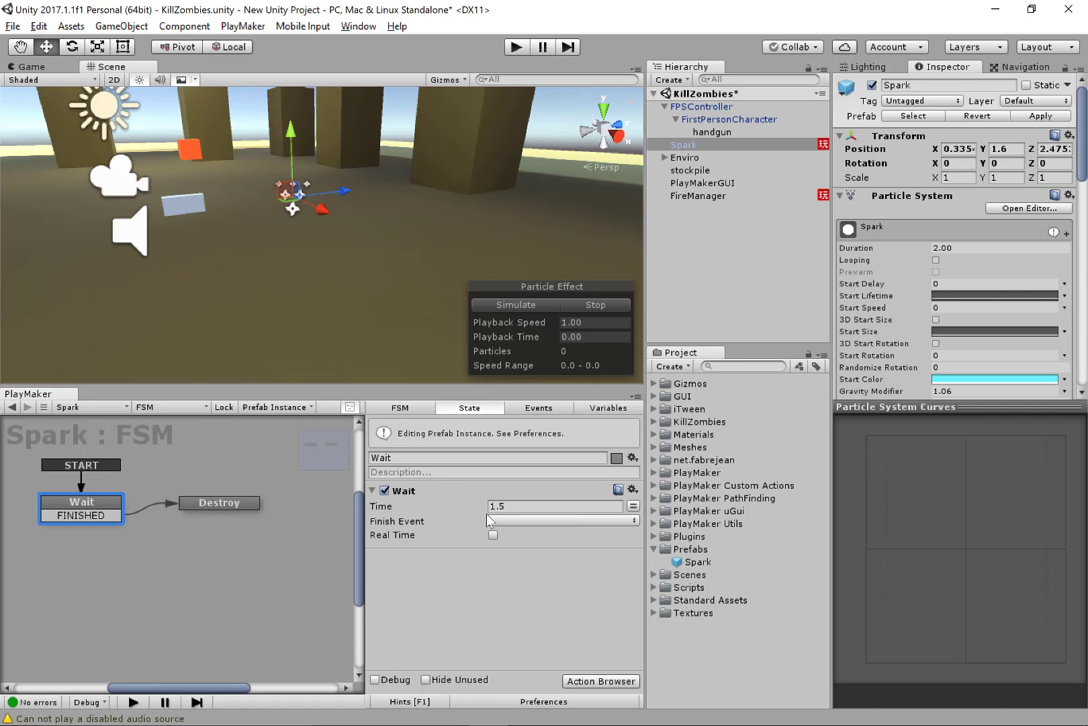
{"action": "left_click", "coordinate": [524, 520]}
{"action": "left_click", "coordinate": [537, 555]}
Check the Destroy and Wait states of the Spark FSM and apply the instance's changes to the prefab.
{"action": "left_click", "coordinate": [241, 508]}
{"action": "left_click_drag", "start_coordinate": [242, 509], "coordinate": [215, 498]}
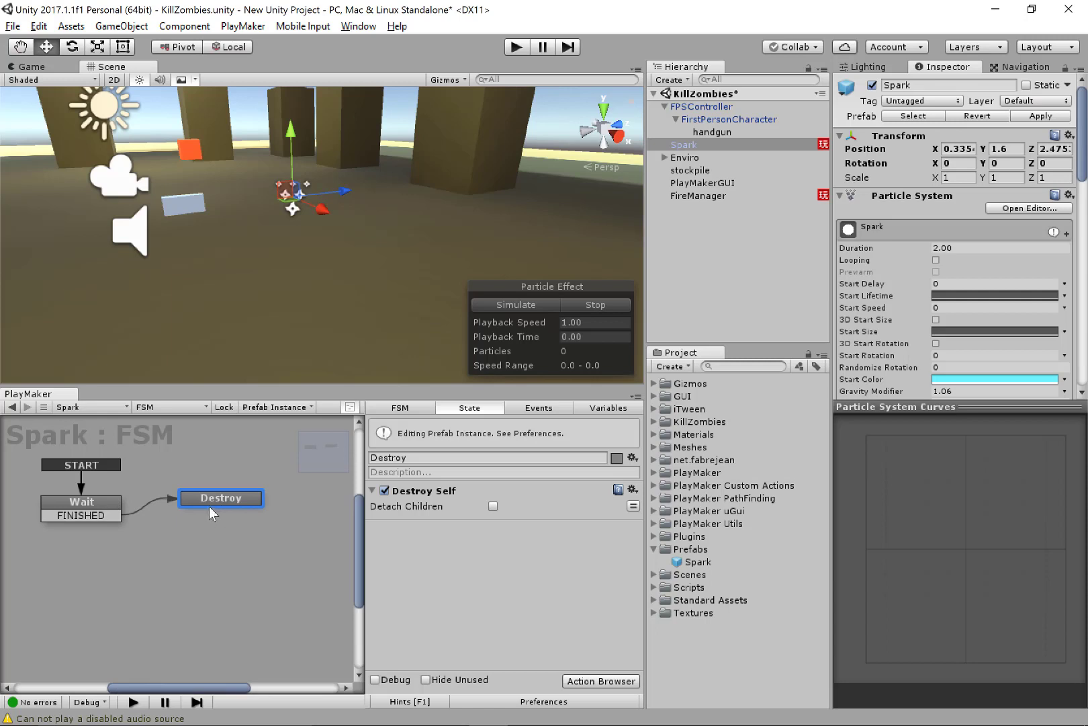
{"action": "left_click", "coordinate": [82, 502]}
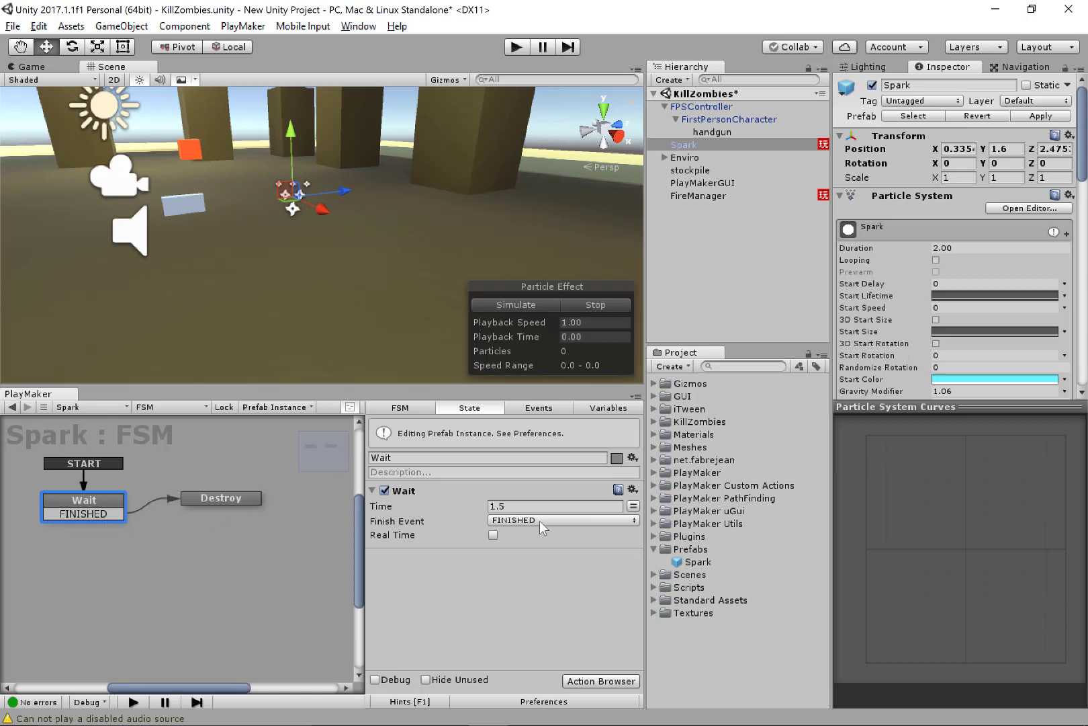
{"action": "left_click", "coordinate": [1042, 118]}
Review the Wait and Destroy states once more and delete the Spark instance from the scene.
{"action": "left_click_drag", "start_coordinate": [103, 502], "coordinate": [98, 503]}
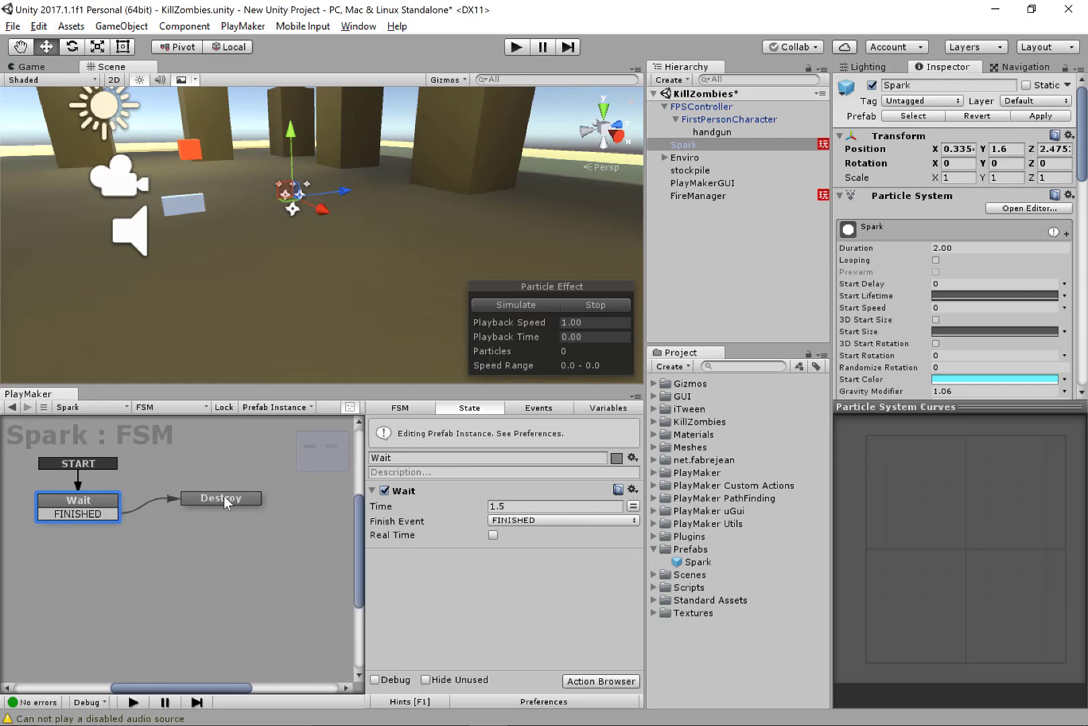
{"action": "left_click", "coordinate": [224, 500]}
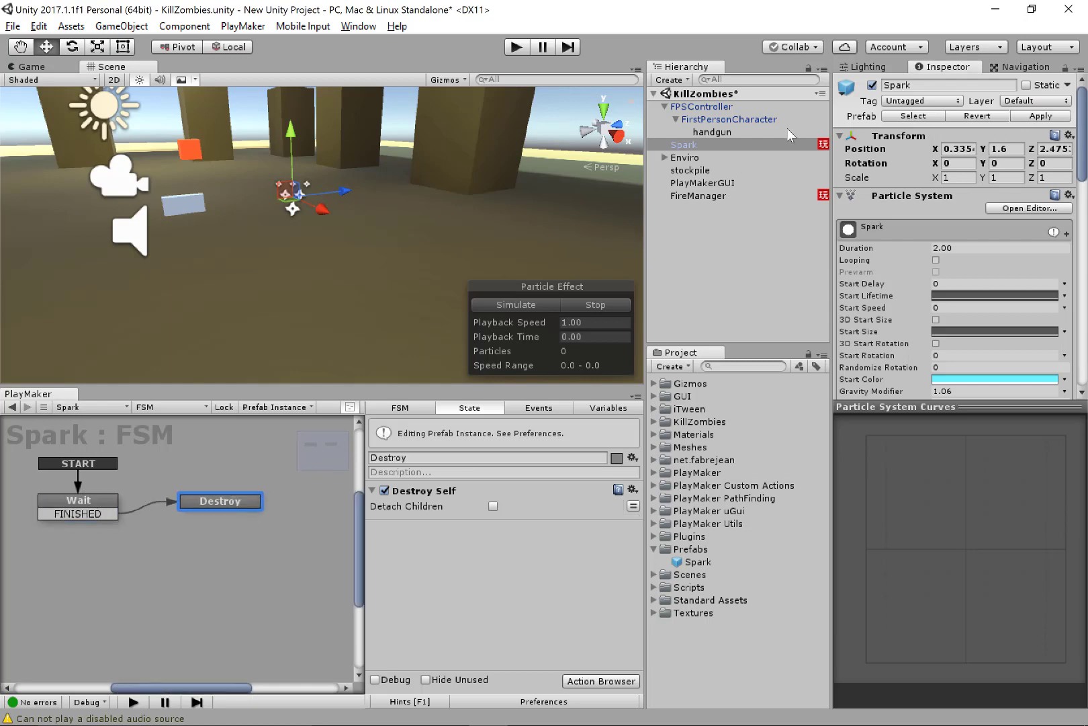
{"action": "left_click", "coordinate": [743, 144]}
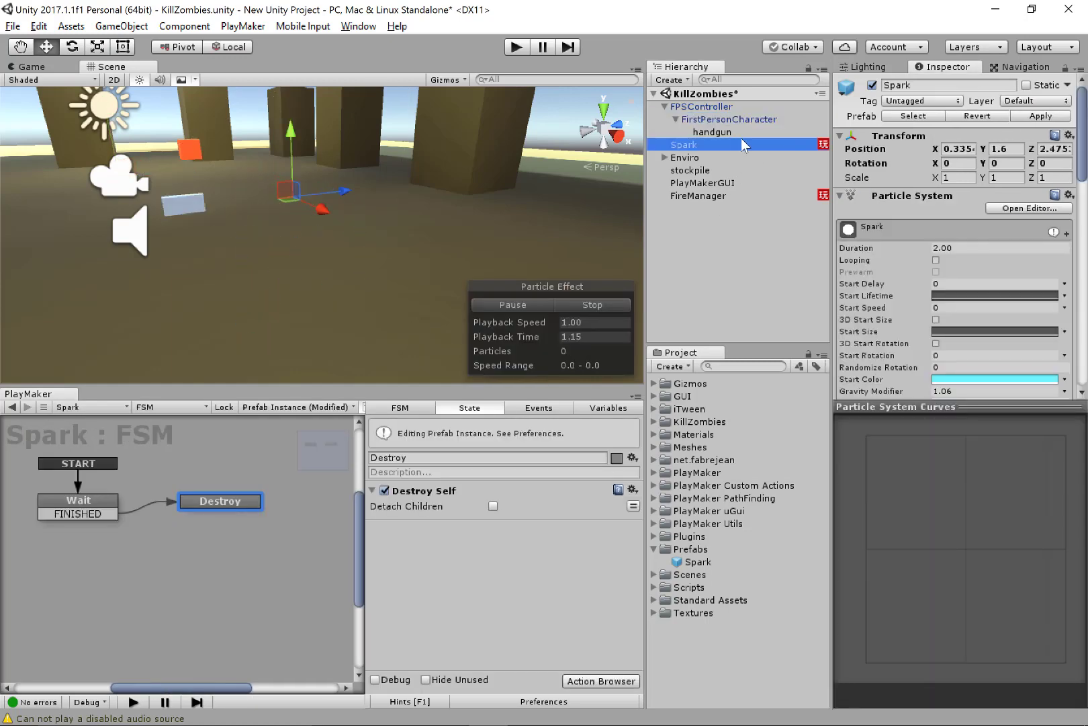
{"action": "key", "text": "Delete"}
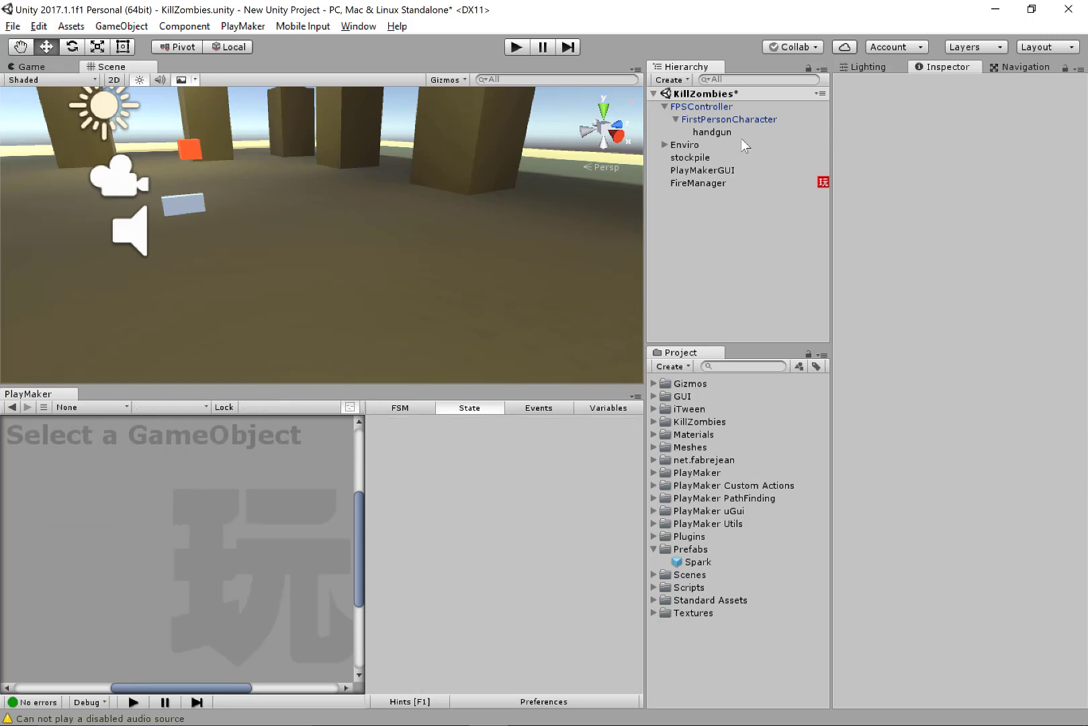
Check the Spark prefab's Wait action and place a new instance of the prefab in the scene.
{"action": "left_click", "coordinate": [702, 562]}
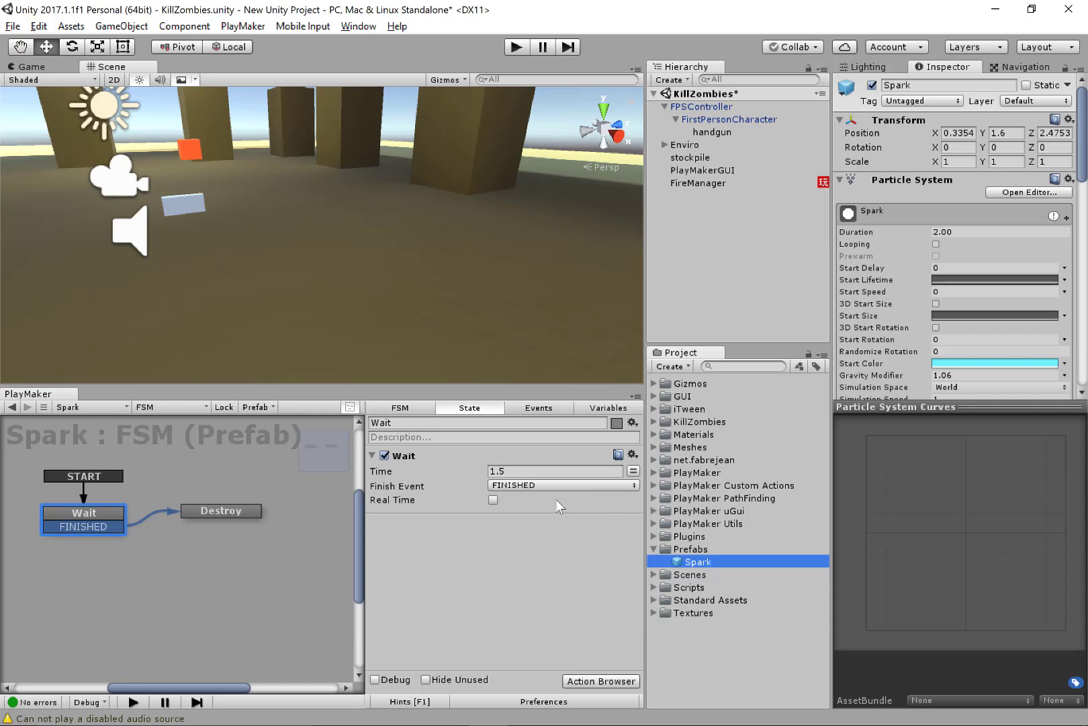
{"action": "left_click_drag", "start_coordinate": [724, 561], "coordinate": [409, 219]}
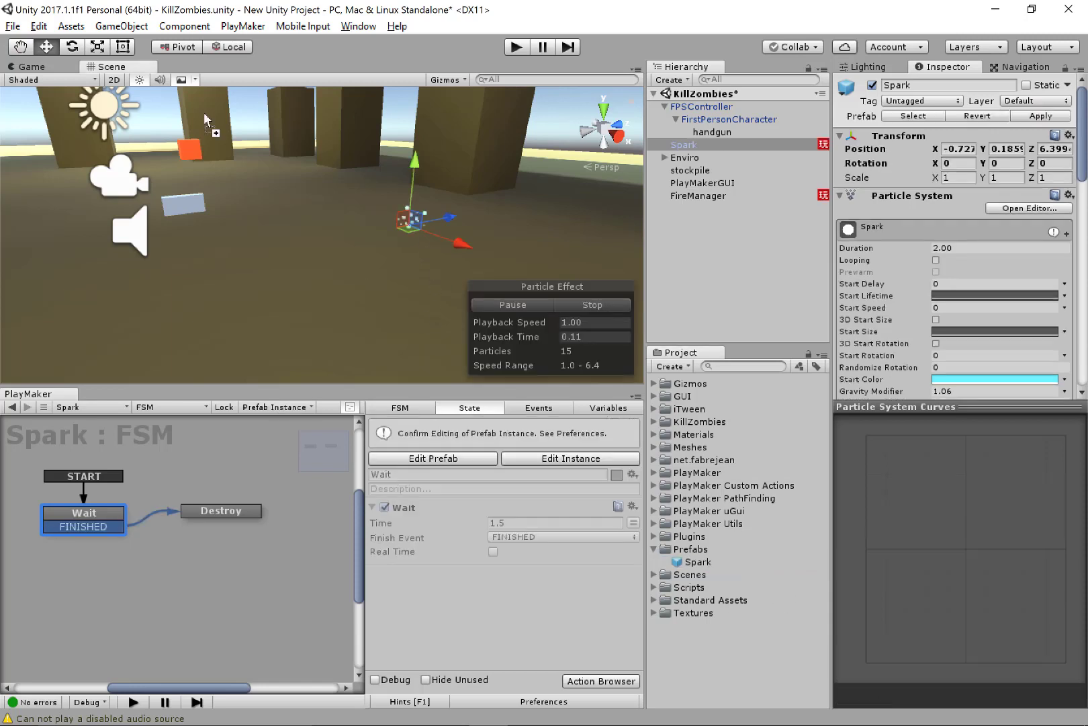
Raise the Spark instance in the scene to about Y 0.73 and delete it.
{"action": "left_click_drag", "start_coordinate": [416, 167], "coordinate": [418, 145]}
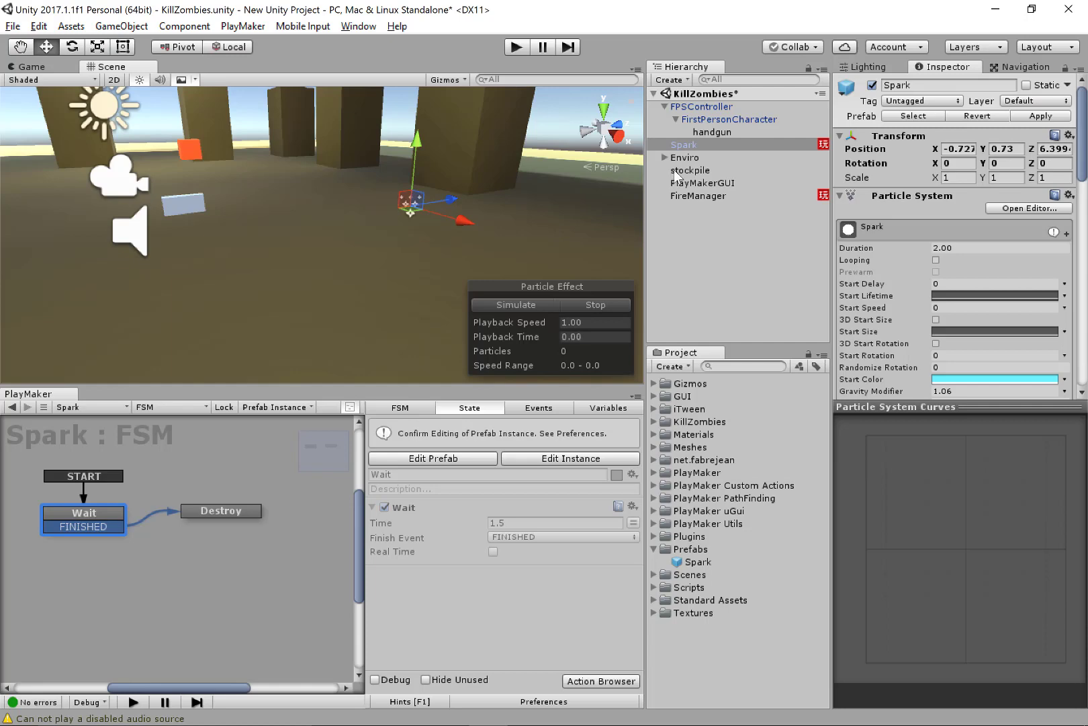
{"action": "left_click", "coordinate": [718, 137]}
{"action": "left_click", "coordinate": [717, 139]}
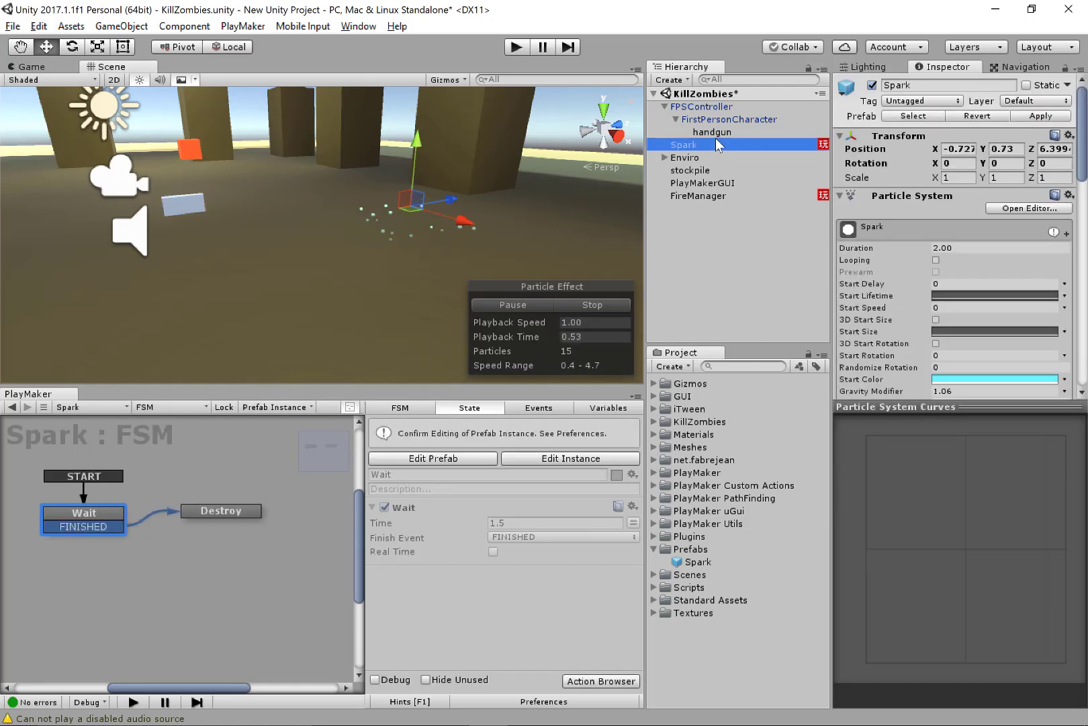
{"action": "key", "text": "Delete"}
Add a Create Object action to the spawn effects state of FireManager's FSM, with the Spark prefab as its Game Object.
{"action": "left_click", "coordinate": [737, 145]}
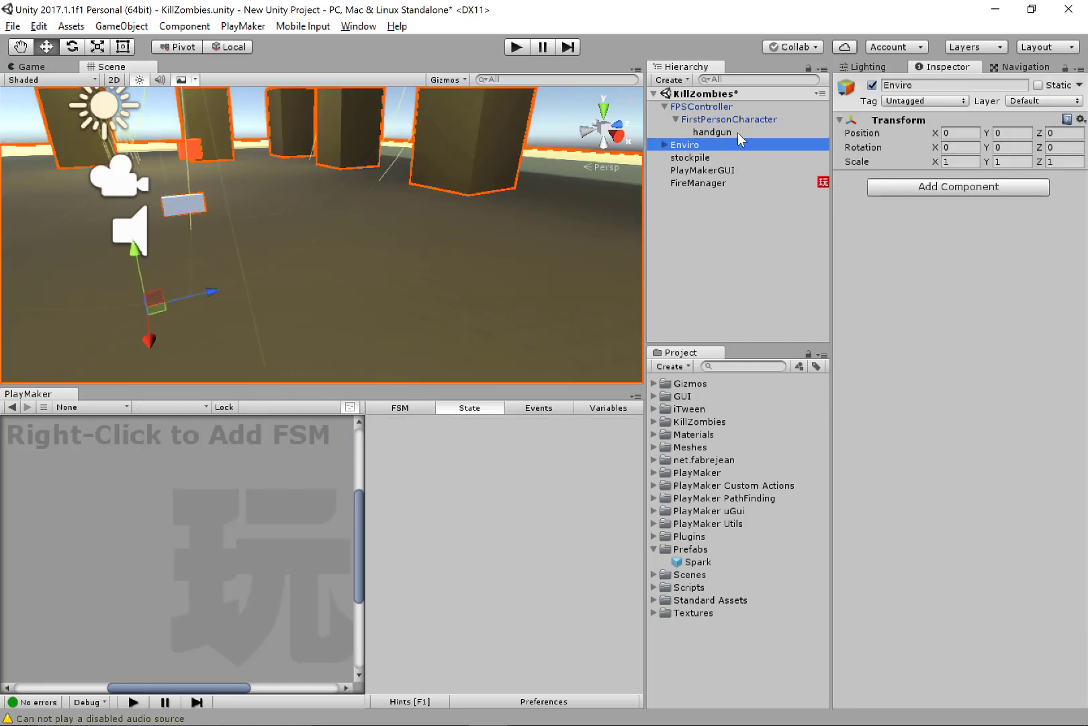
{"action": "left_click", "coordinate": [743, 158]}
{"action": "left_click", "coordinate": [736, 183]}
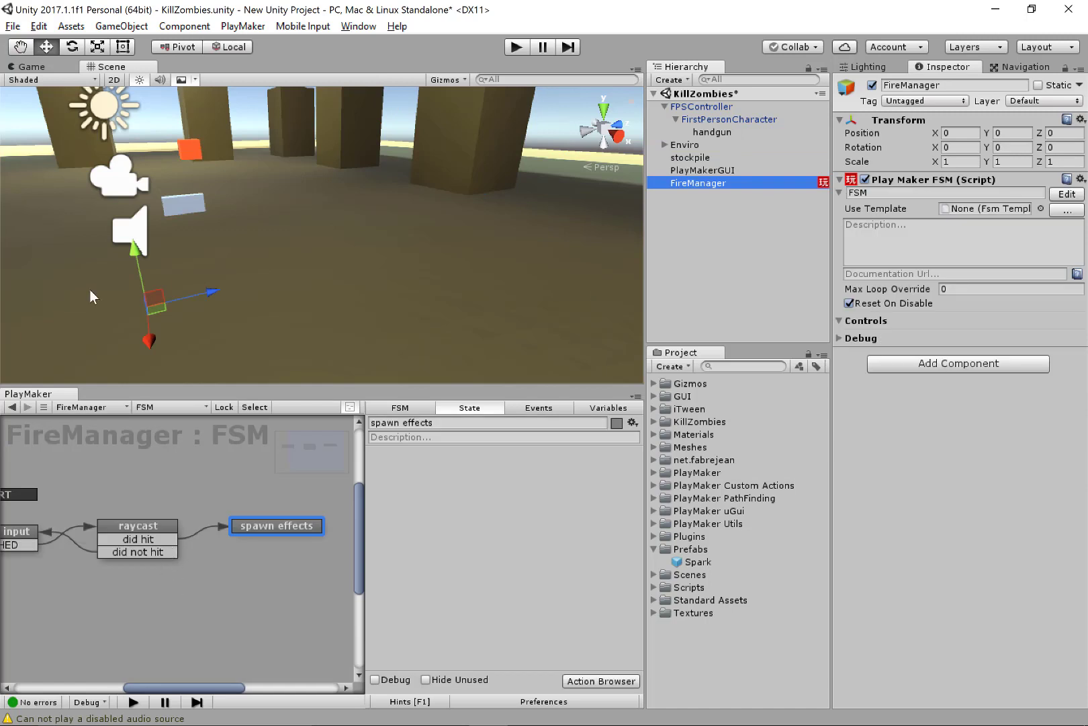
{"action": "middle_click_drag", "start_coordinate": [258, 535], "coordinate": [230, 532]}
{"action": "left_click", "coordinate": [244, 518]}
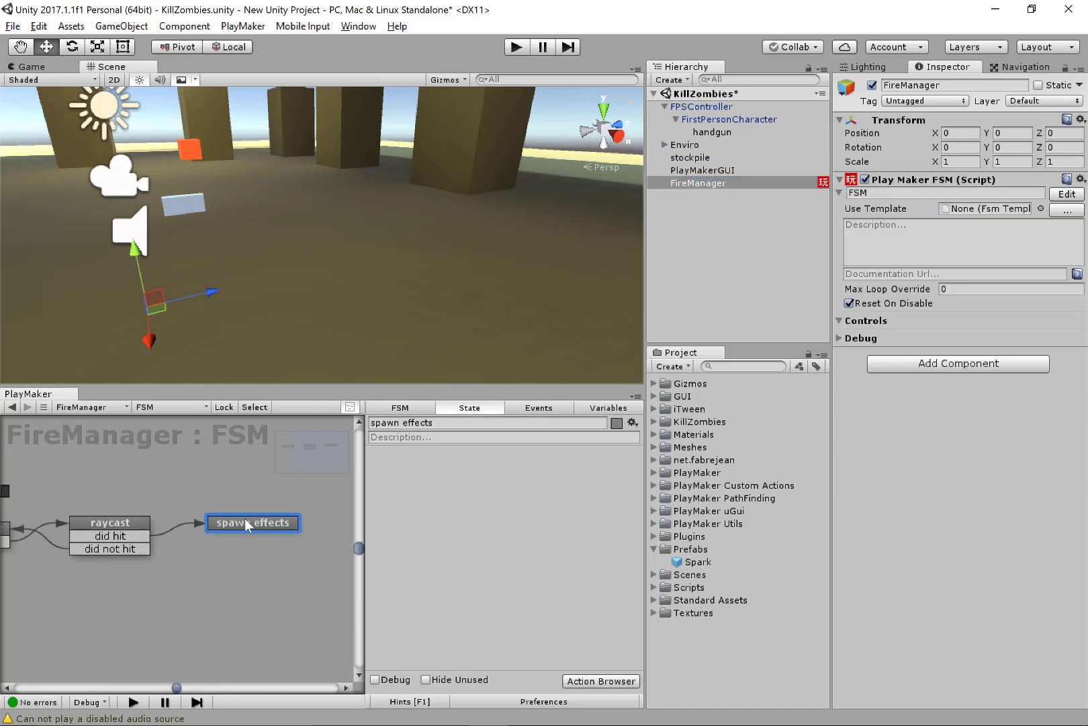
{"action": "left_click", "coordinate": [120, 525]}
{"action": "scroll", "coordinate": [425, 602], "scroll_direction": "down", "scroll_amount": 2}
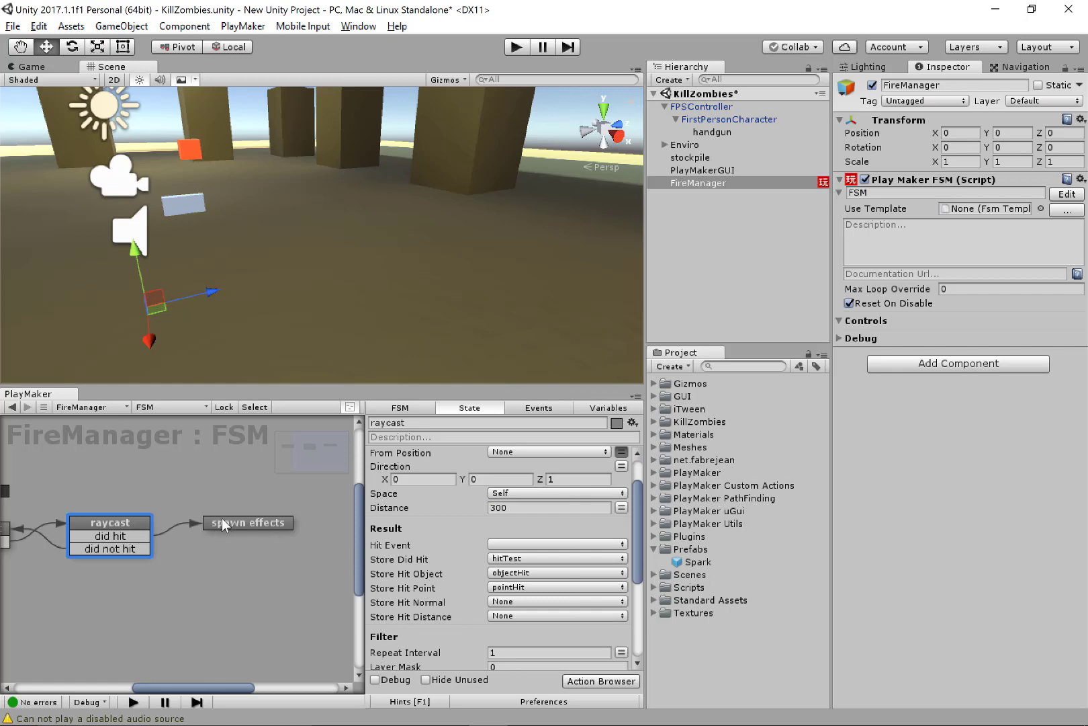
{"action": "left_click", "coordinate": [242, 521]}
{"action": "double_click", "coordinate": [465, 526]}
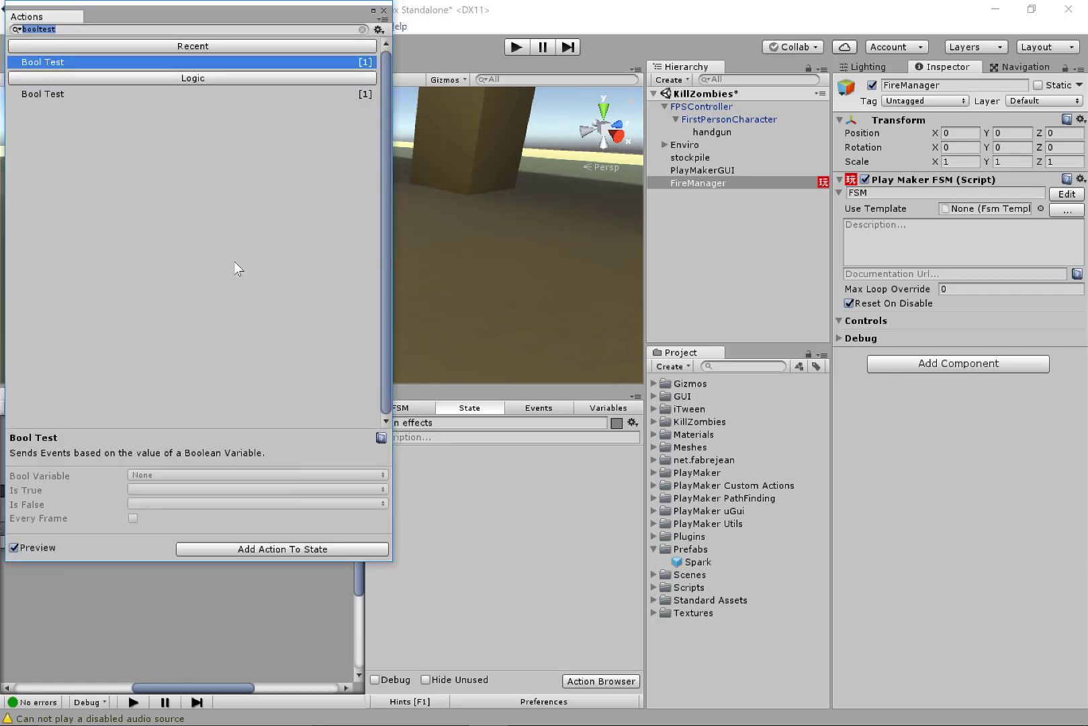
{"action": "type", "text": "create"}
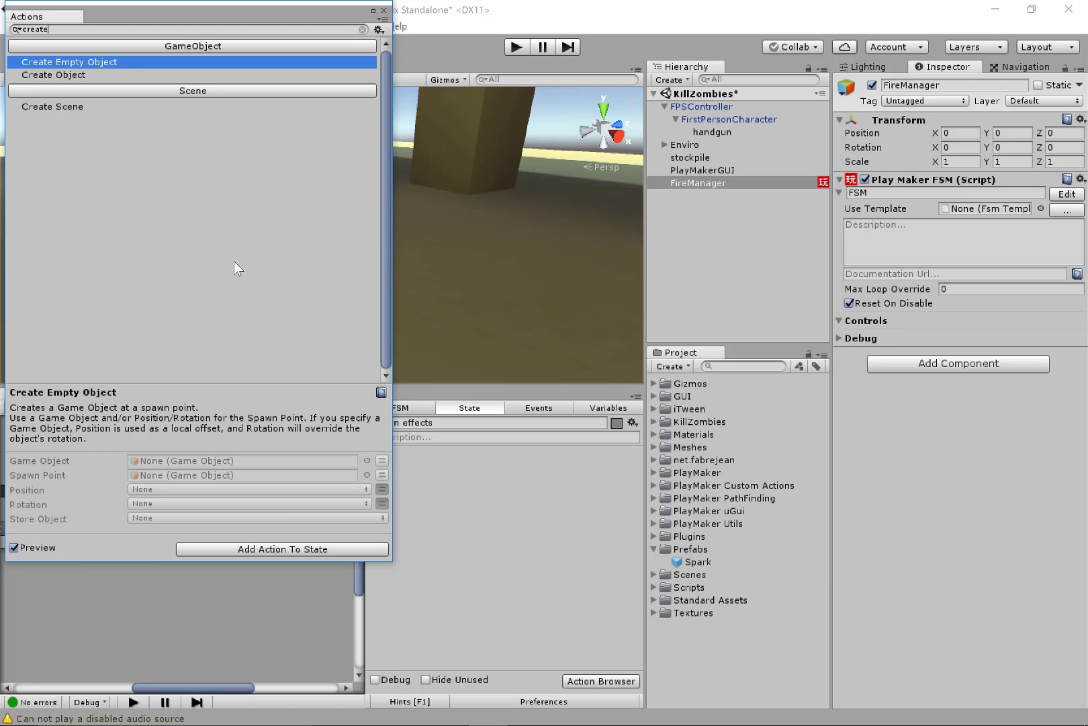
{"action": "double_click", "coordinate": [101, 76]}
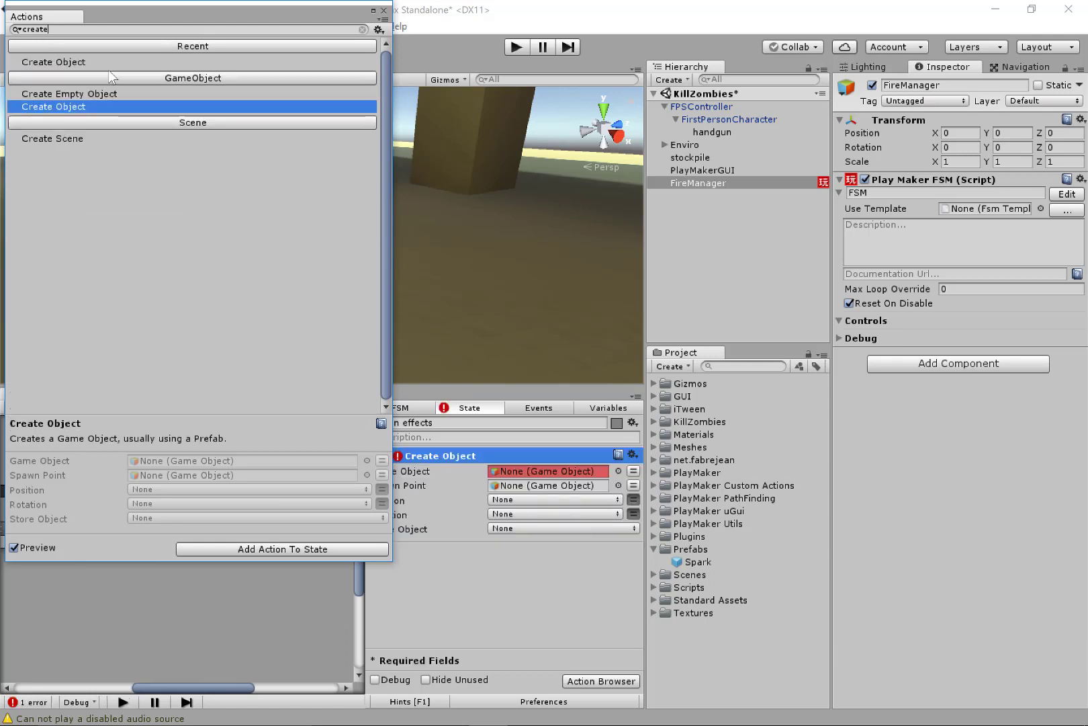
{"action": "left_click", "coordinate": [385, 11]}
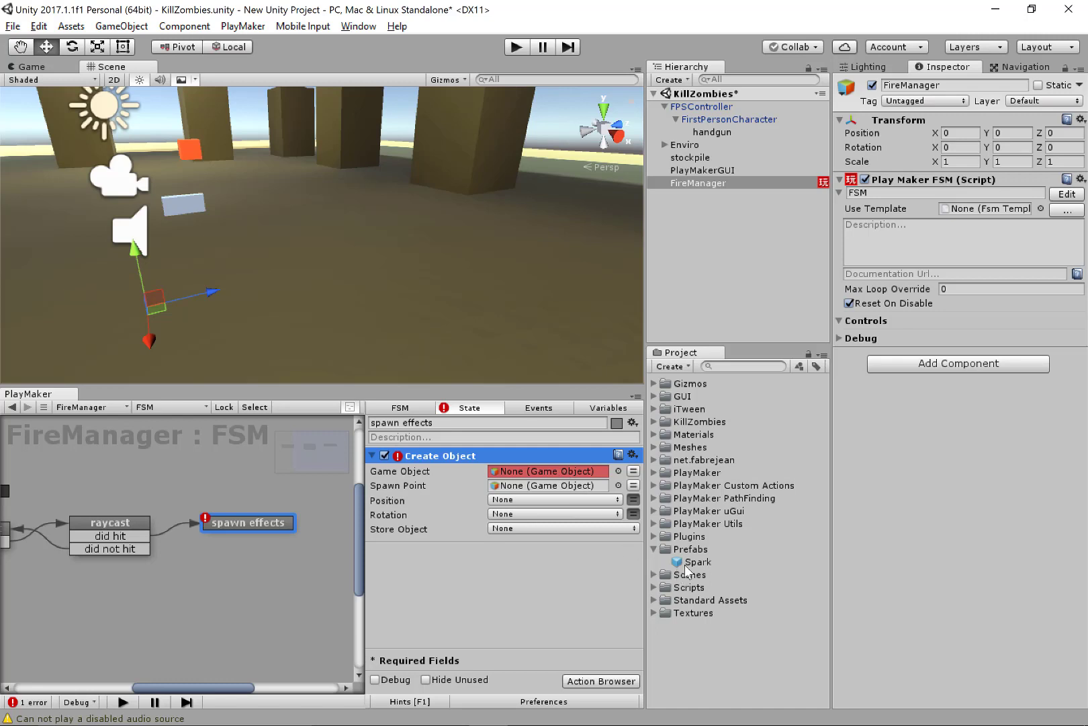
{"action": "left_click_drag", "start_coordinate": [349, 287], "coordinate": [568, 476]}
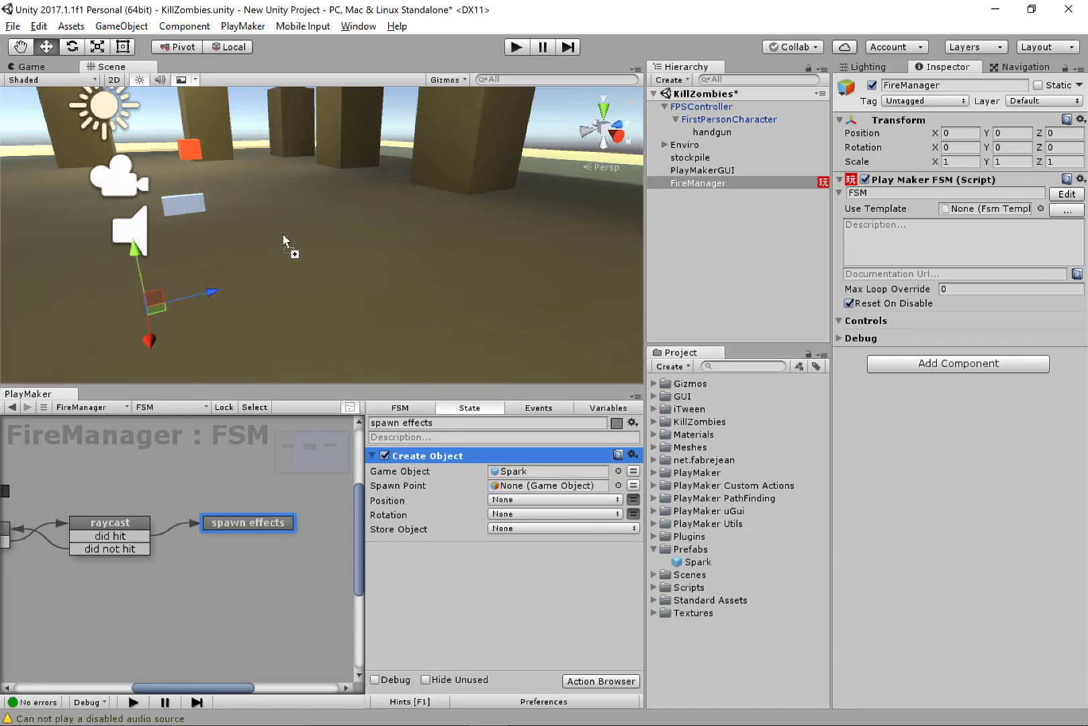
Try the objectHit variable as the Create Object action's Spawn Point and remove it again.
{"action": "left_click", "coordinate": [634, 485]}
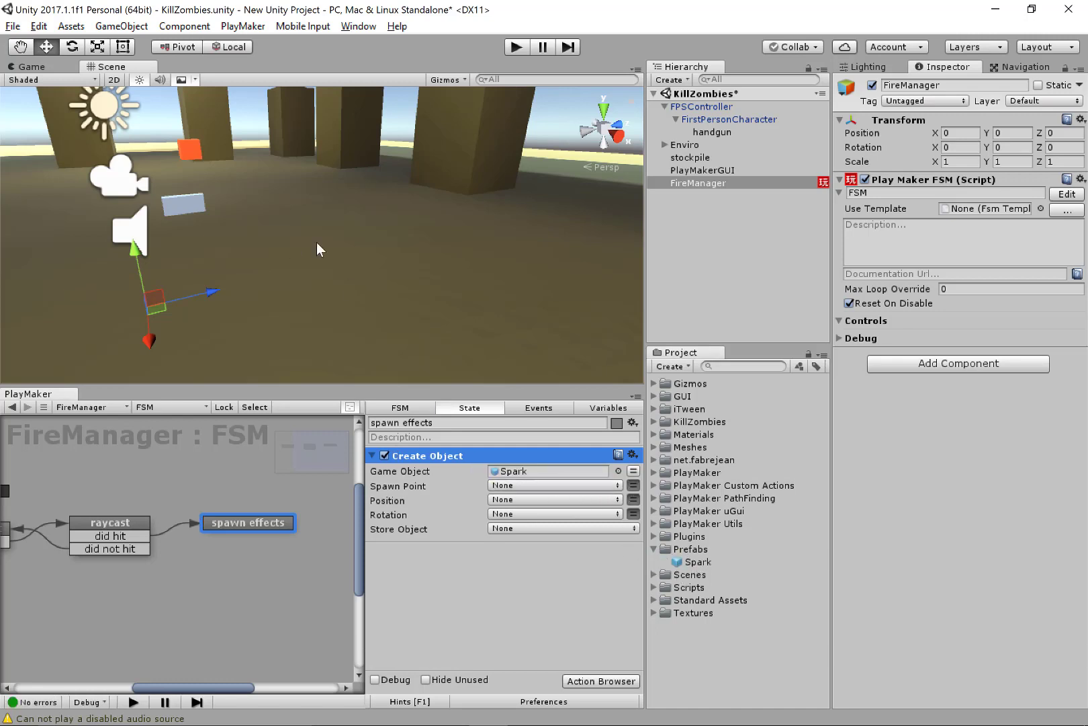
{"action": "left_click", "coordinate": [618, 485]}
{"action": "left_click", "coordinate": [581, 519]}
{"action": "left_click", "coordinate": [618, 486]}
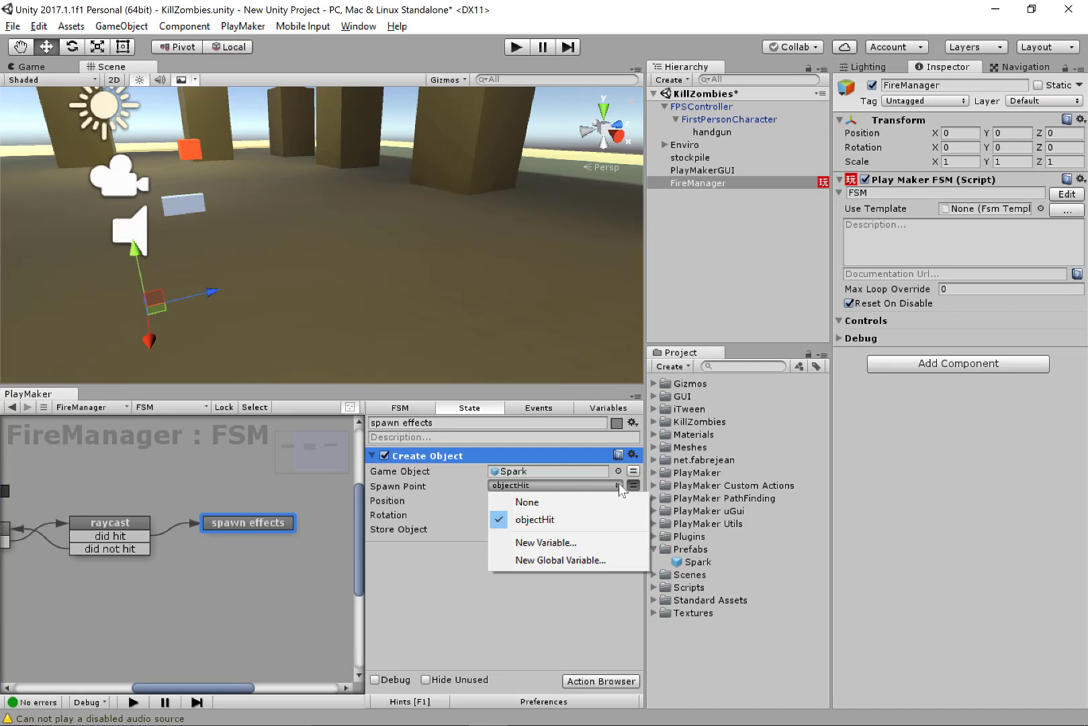
{"action": "left_click", "coordinate": [280, 306]}
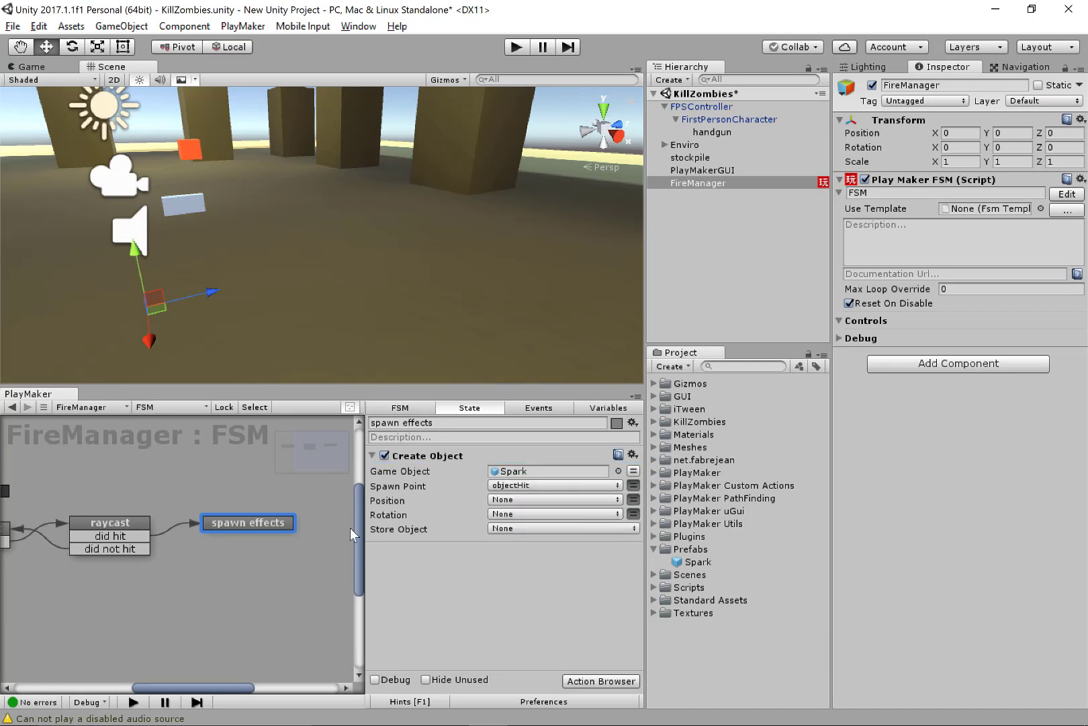
{"action": "middle_click_drag", "start_coordinate": [211, 616], "coordinate": [235, 600]}
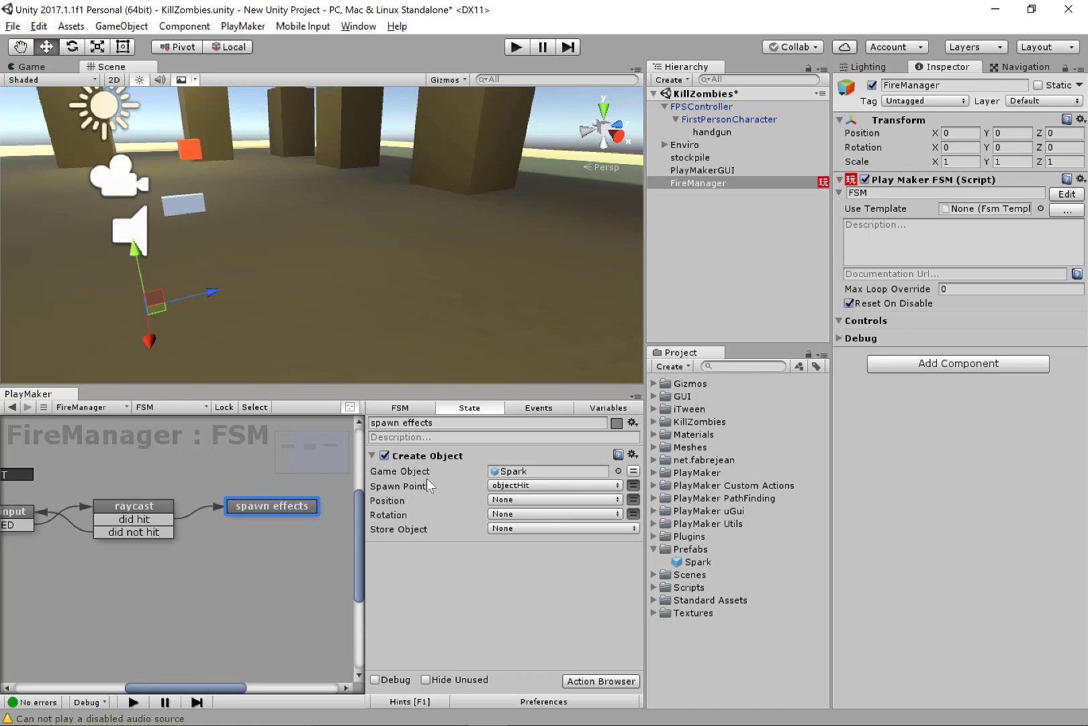
{"action": "left_click", "coordinate": [634, 485]}
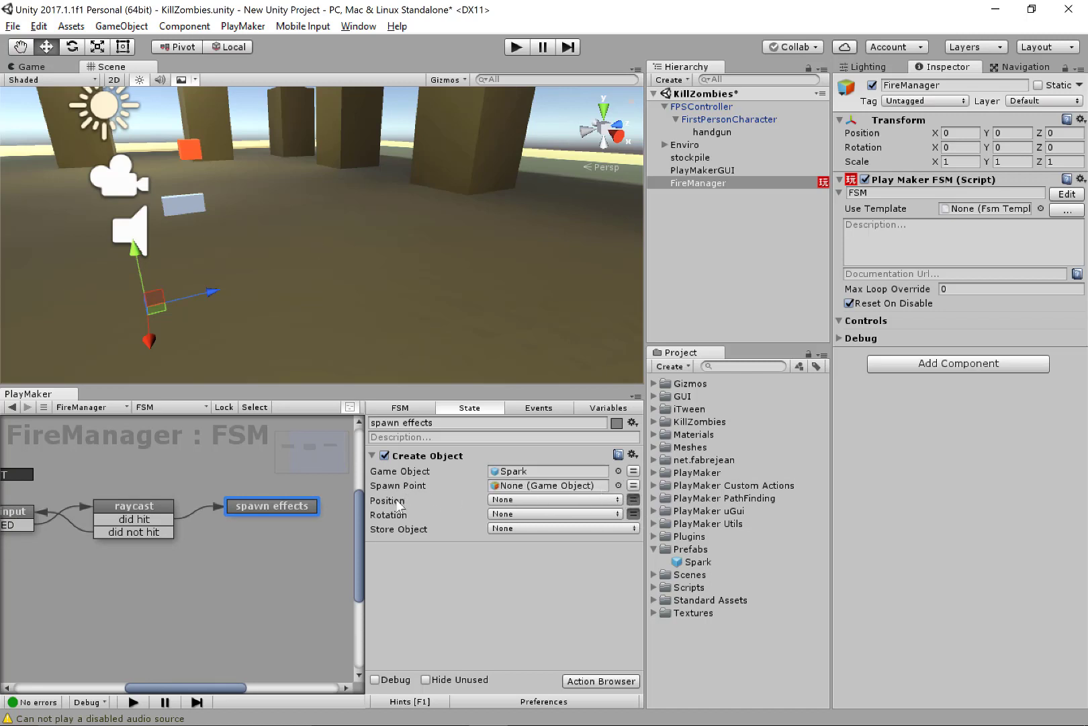
Set the Create Object action's Position to the pointHit variable.
{"action": "left_click", "coordinate": [634, 501]}
{"action": "left_click", "coordinate": [634, 500]}
{"action": "left_click", "coordinate": [615, 499]}
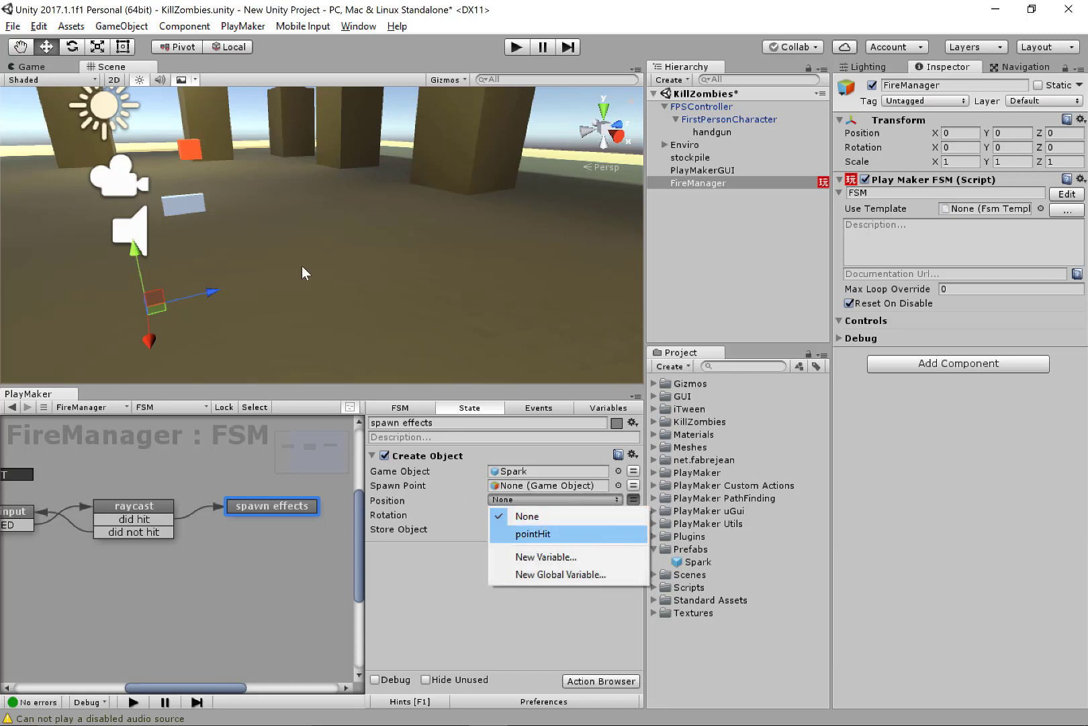
{"action": "left_click", "coordinate": [595, 534]}
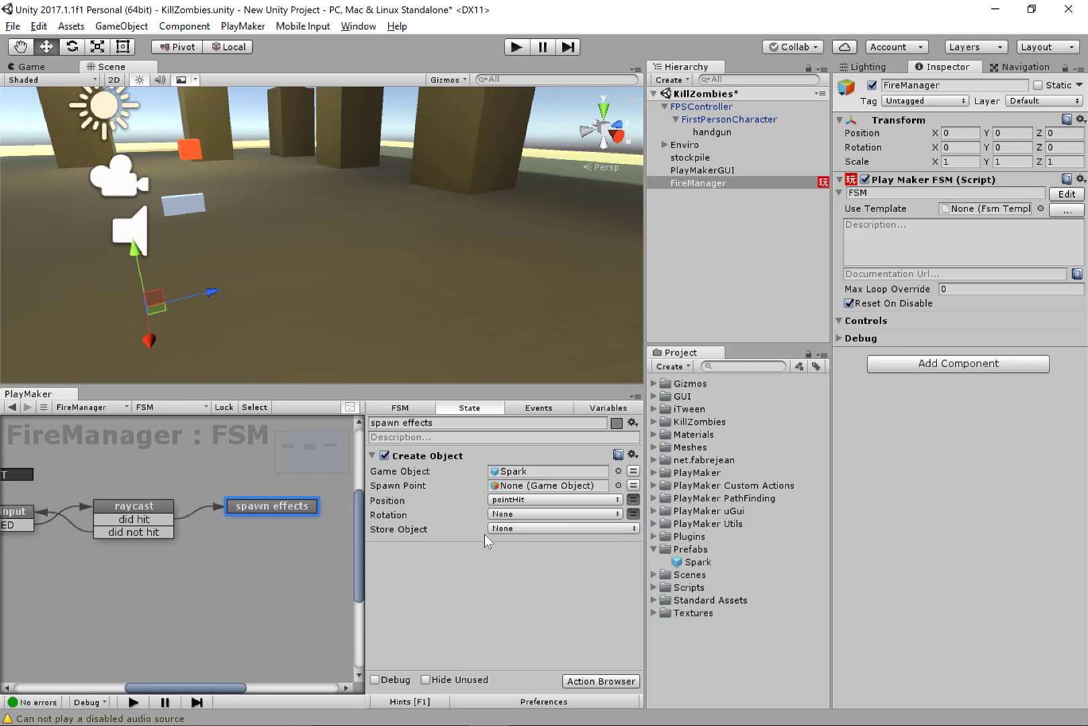
Review the wait for input state and the Raycast and Bool Test settings of the raycast state.
{"action": "middle_click_drag", "start_coordinate": [172, 576], "coordinate": [204, 581]}
{"action": "left_click", "coordinate": [101, 518]}
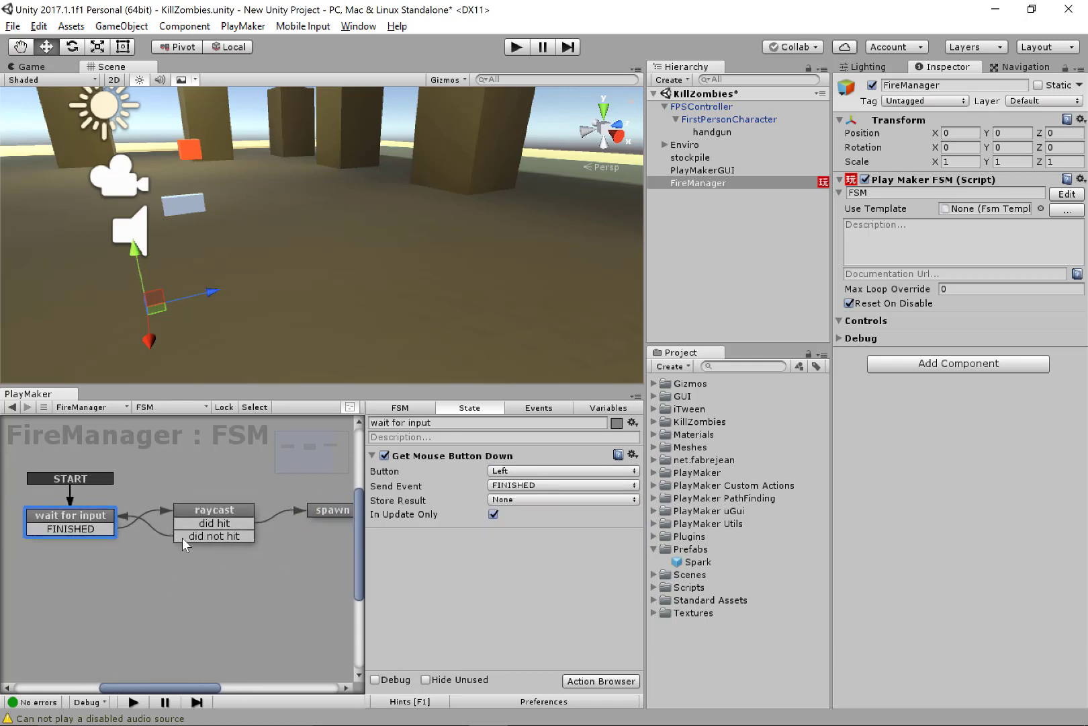
{"action": "left_click", "coordinate": [207, 533]}
{"action": "middle_click_drag", "start_coordinate": [250, 601], "coordinate": [204, 601]}
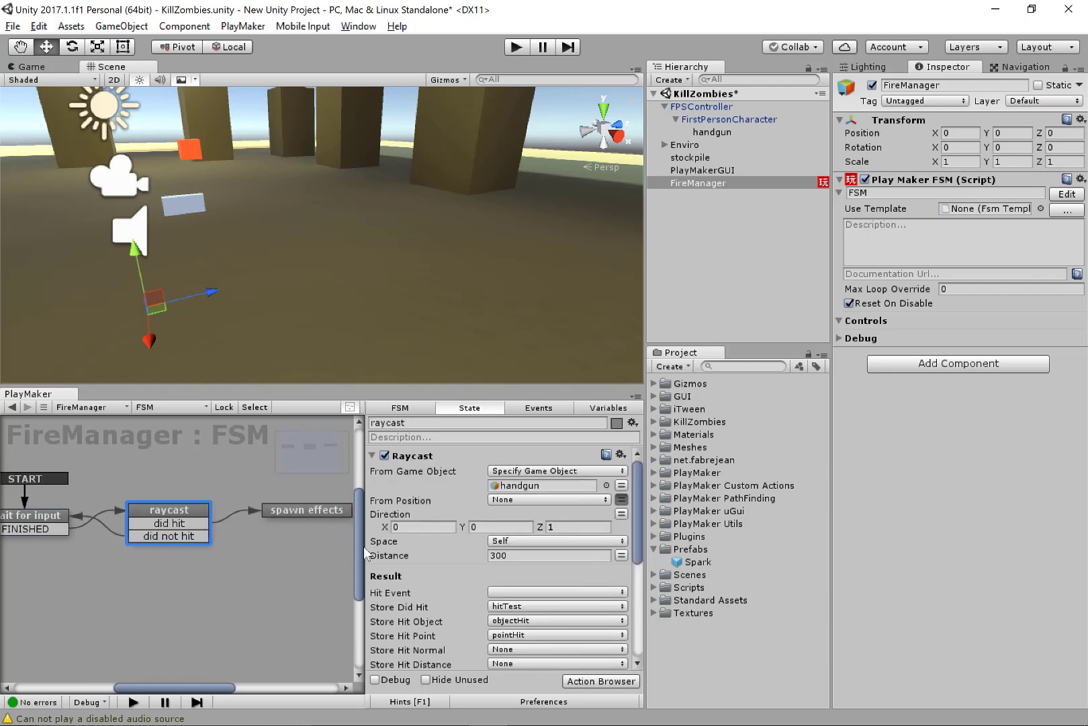
{"action": "scroll", "coordinate": [428, 543], "scroll_direction": "down", "scroll_amount": 3}
{"action": "scroll", "coordinate": [429, 540], "scroll_direction": "down", "scroll_amount": 5}
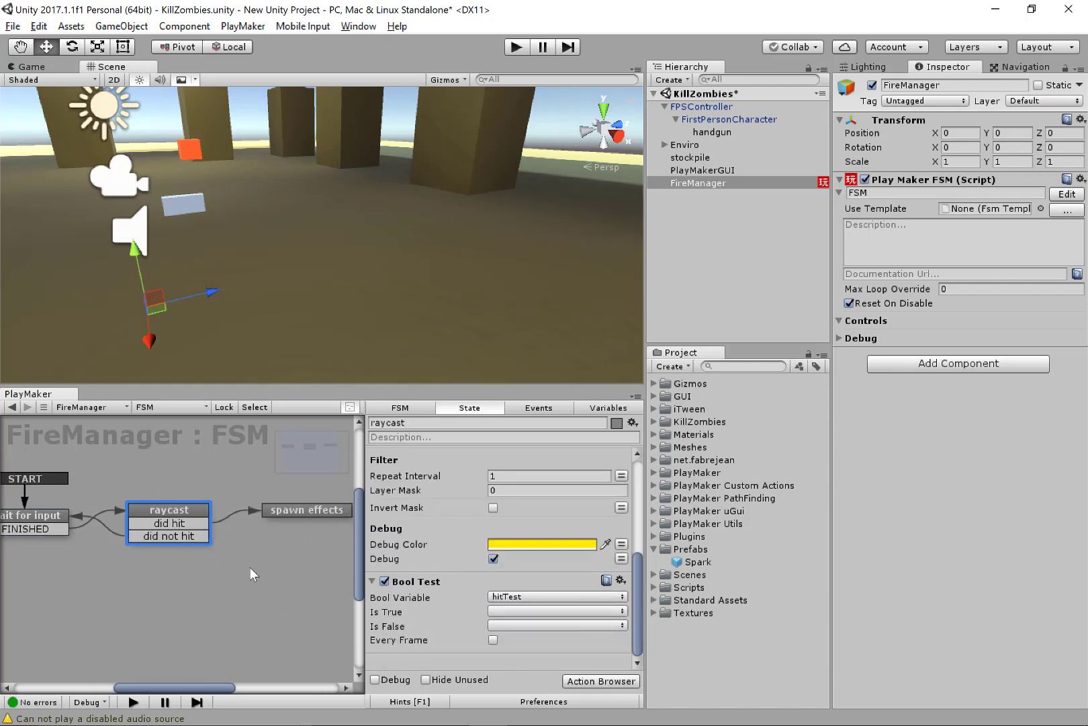
{"action": "middle_click_drag", "start_coordinate": [250, 567], "coordinate": [219, 568]}
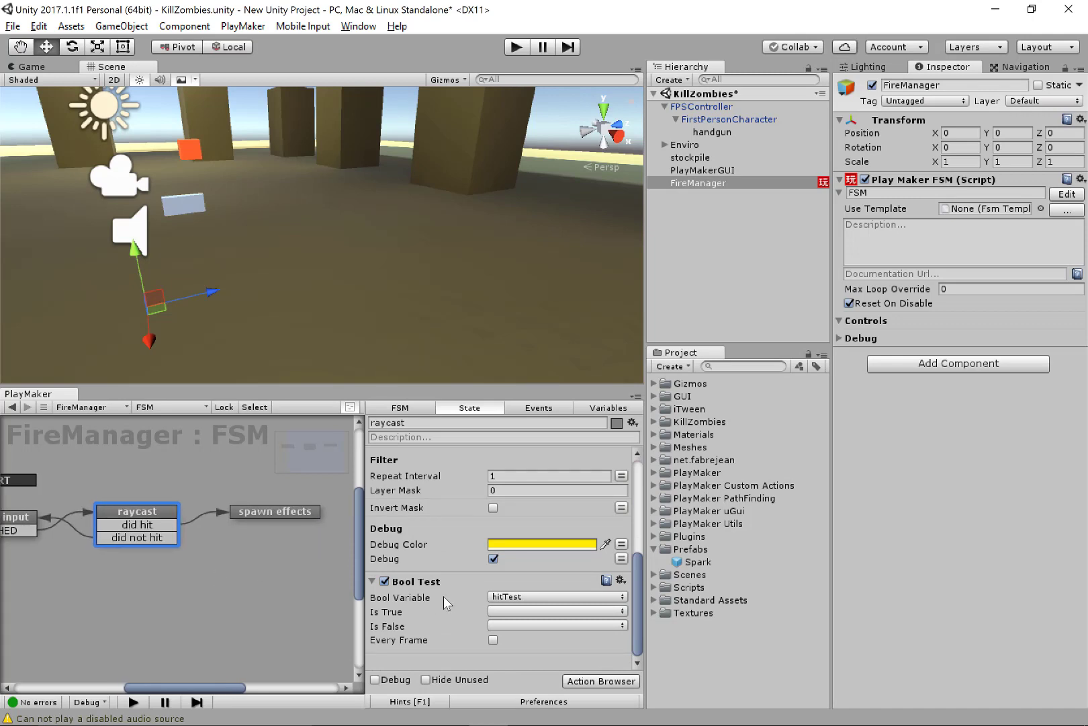
{"action": "scroll", "coordinate": [450, 604], "scroll_direction": "up", "scroll_amount": 2}
{"action": "scroll", "coordinate": [450, 604], "scroll_direction": "down", "scroll_amount": 2}
{"action": "middle_click_drag", "start_coordinate": [223, 579], "coordinate": [272, 580]}
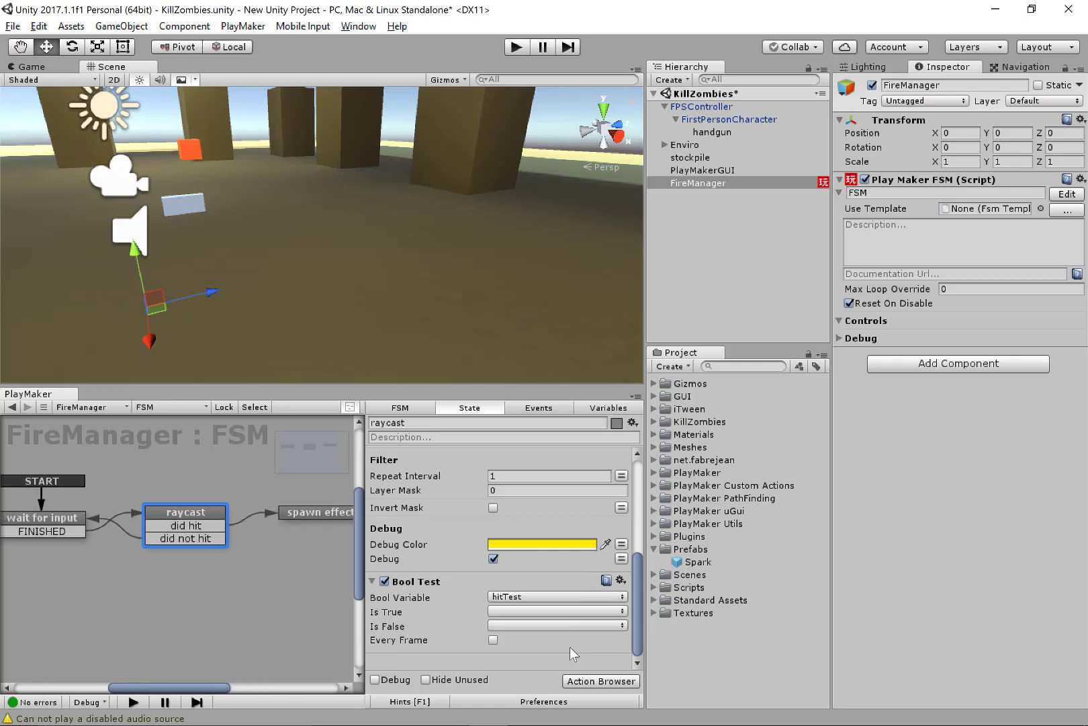
Set the raycast state's Bool Test to send did hit when true and did not hit when false.
{"action": "left_click", "coordinate": [524, 611]}
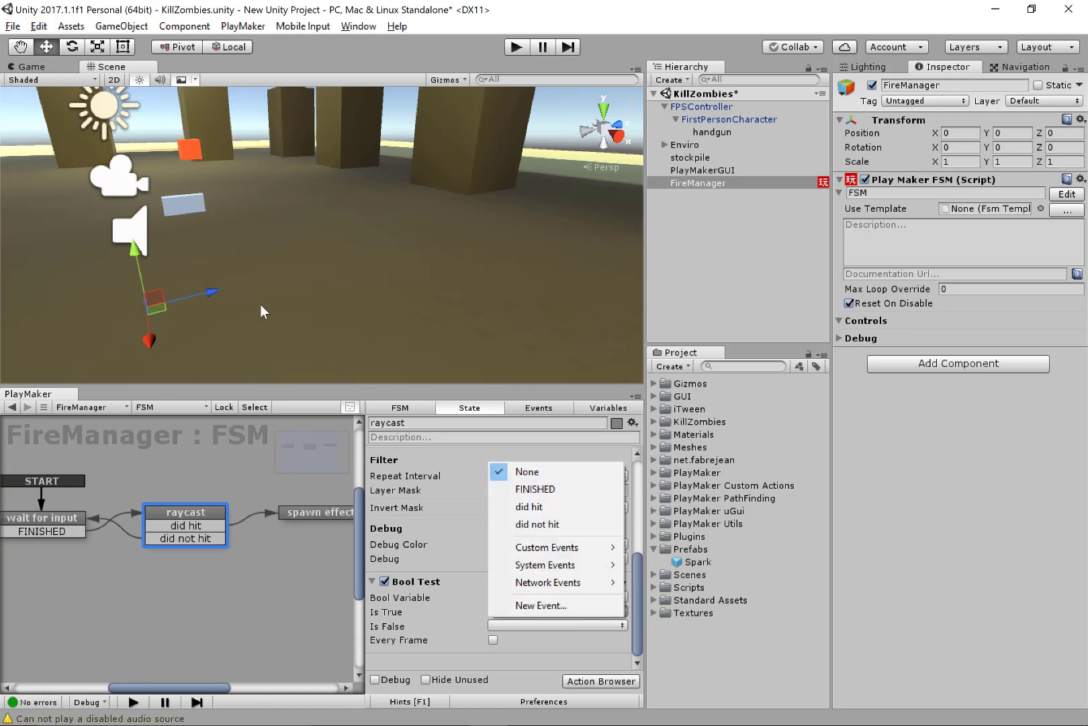
{"action": "left_click", "coordinate": [544, 507]}
{"action": "left_click", "coordinate": [523, 625]}
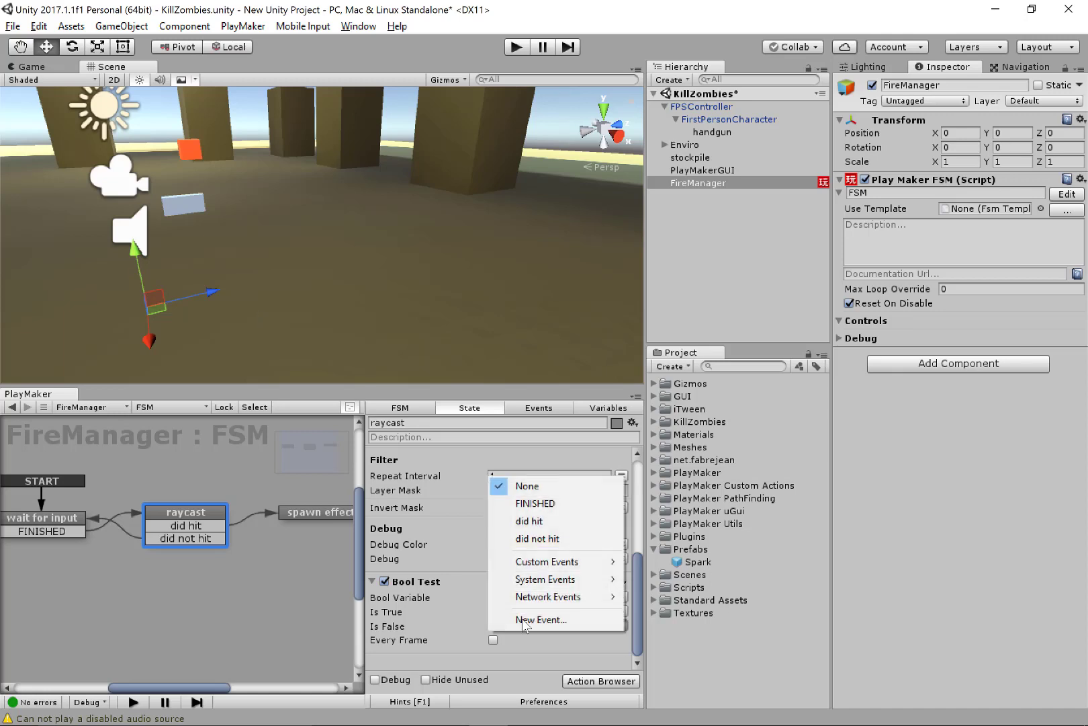
{"action": "left_click", "coordinate": [559, 540]}
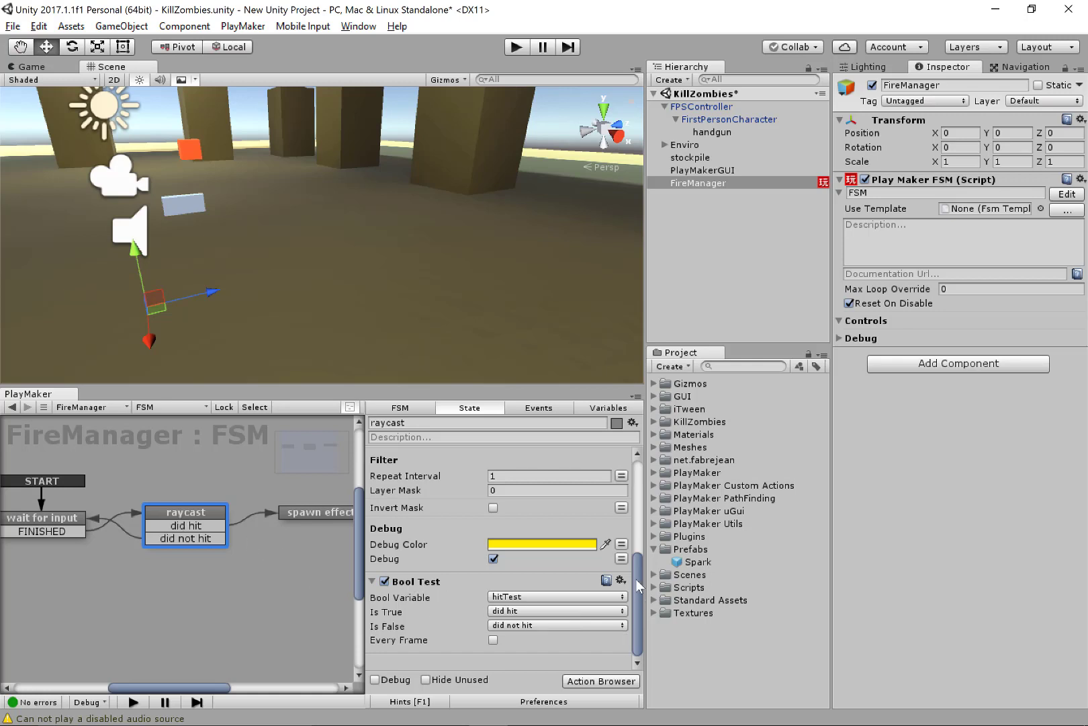
{"action": "middle_click_drag", "start_coordinate": [249, 591], "coordinate": [225, 600]}
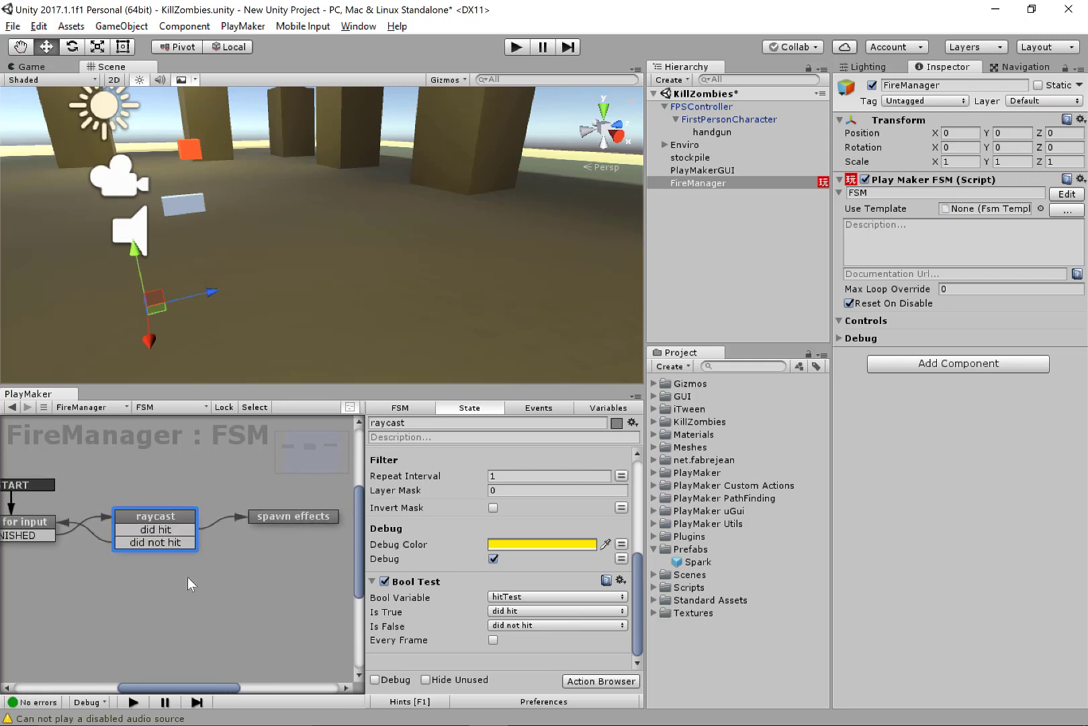
{"action": "middle_click_drag", "start_coordinate": [152, 580], "coordinate": [163, 580]}
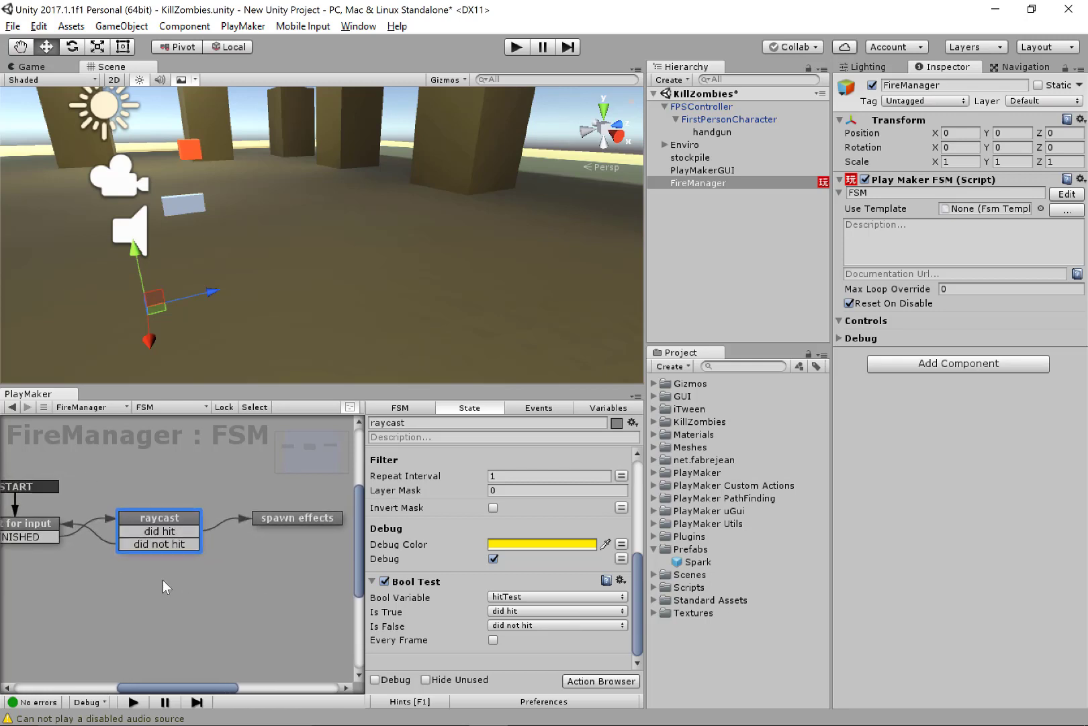
Try to add a FINISHED transition to the spawn effects state and link it to another state.
{"action": "left_click", "coordinate": [296, 517]}
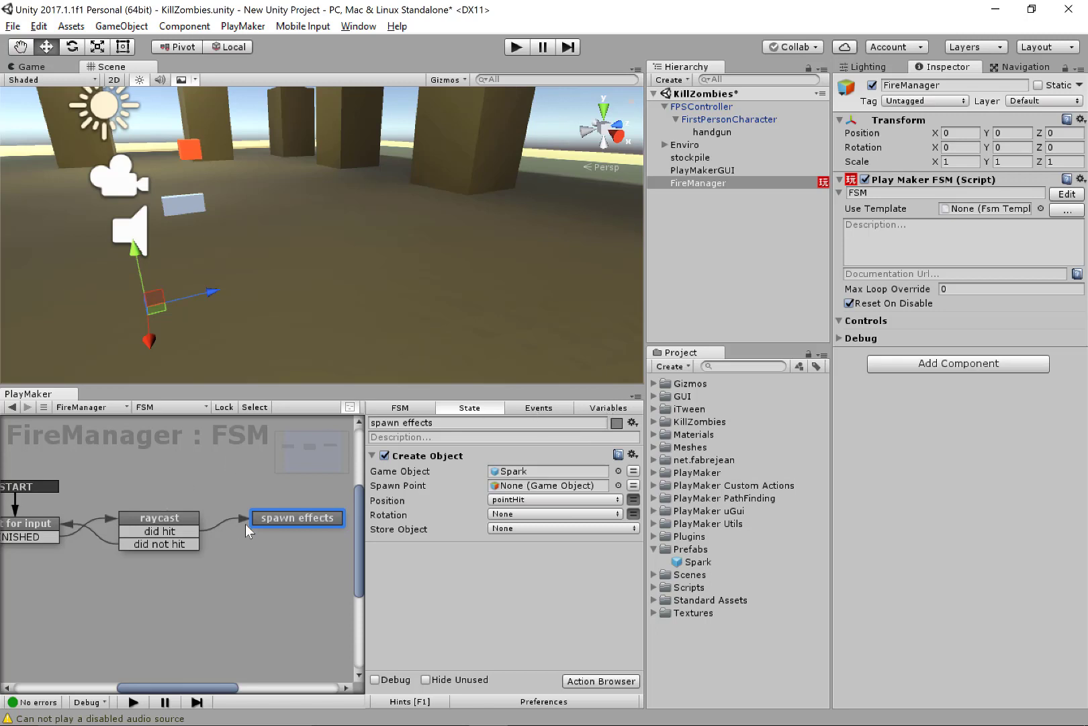
{"action": "right_click", "coordinate": [287, 520]}
{"action": "left_click", "coordinate": [142, 260]}
{"action": "left_click_drag", "start_coordinate": [284, 535], "coordinate": [139, 628]}
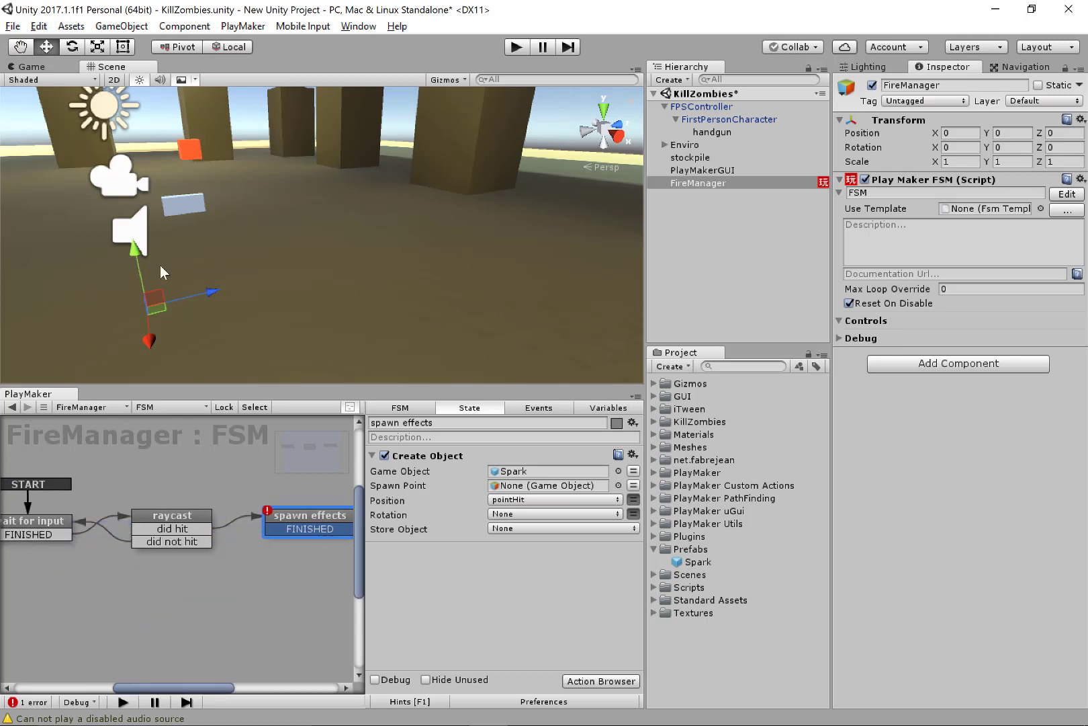
Clear the event of the spawn effects state's FINISHED transition and delete the transition.
{"action": "right_click", "coordinate": [324, 534]}
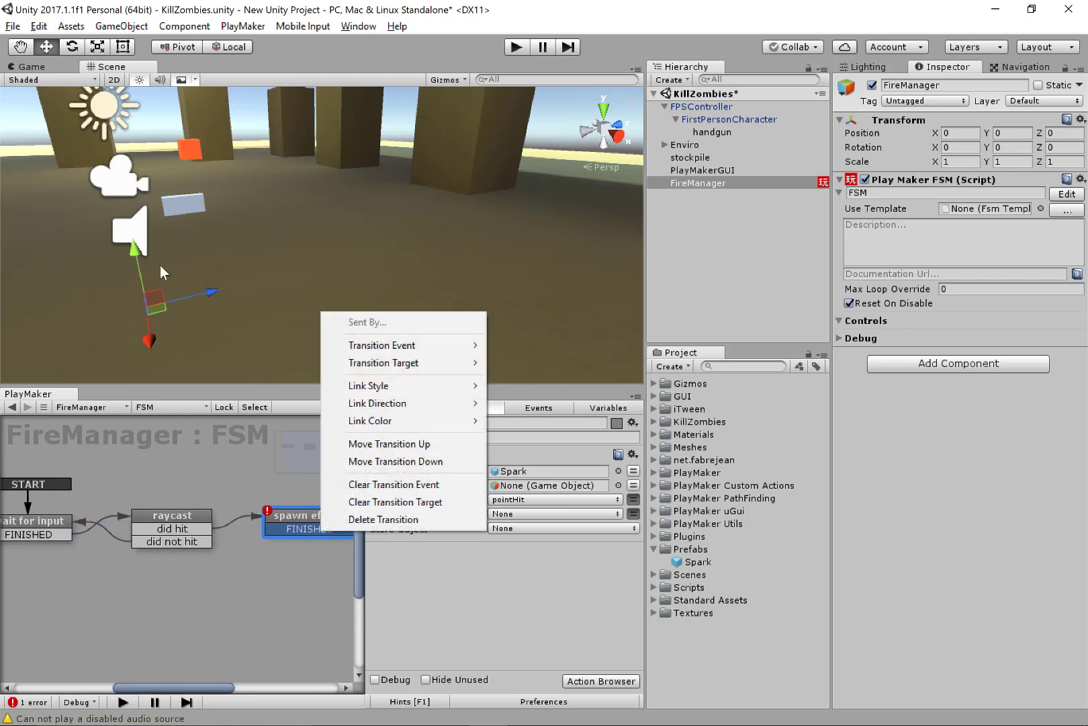
{"action": "left_click", "coordinate": [370, 504]}
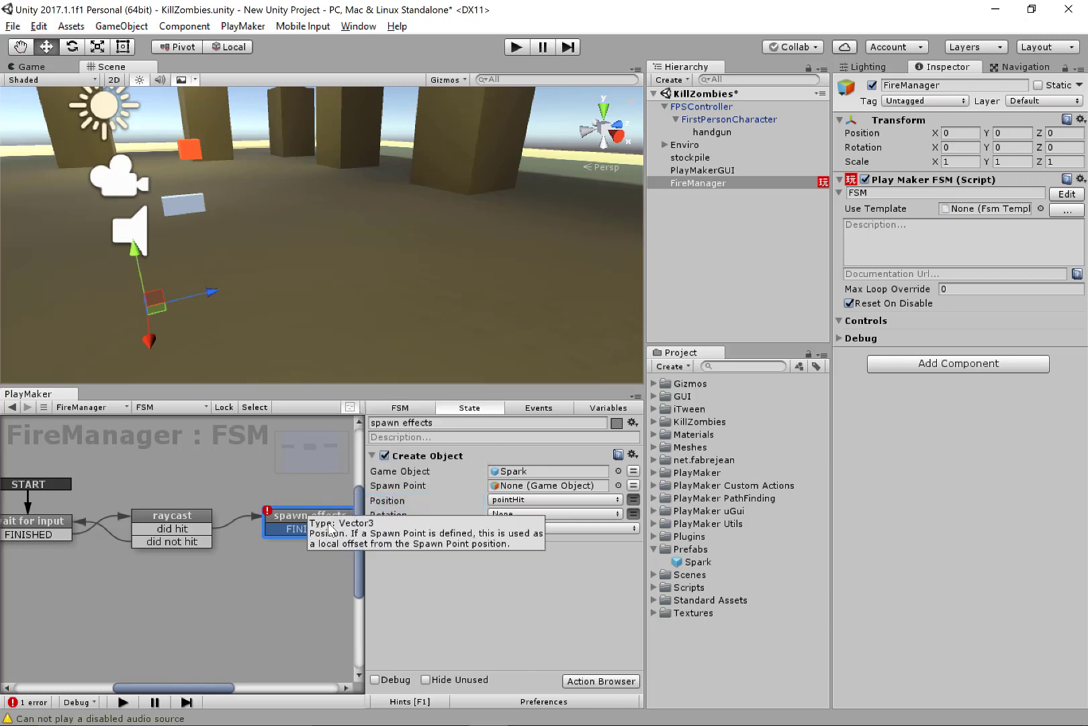
{"action": "right_click", "coordinate": [290, 524]}
{"action": "left_click", "coordinate": [363, 493]}
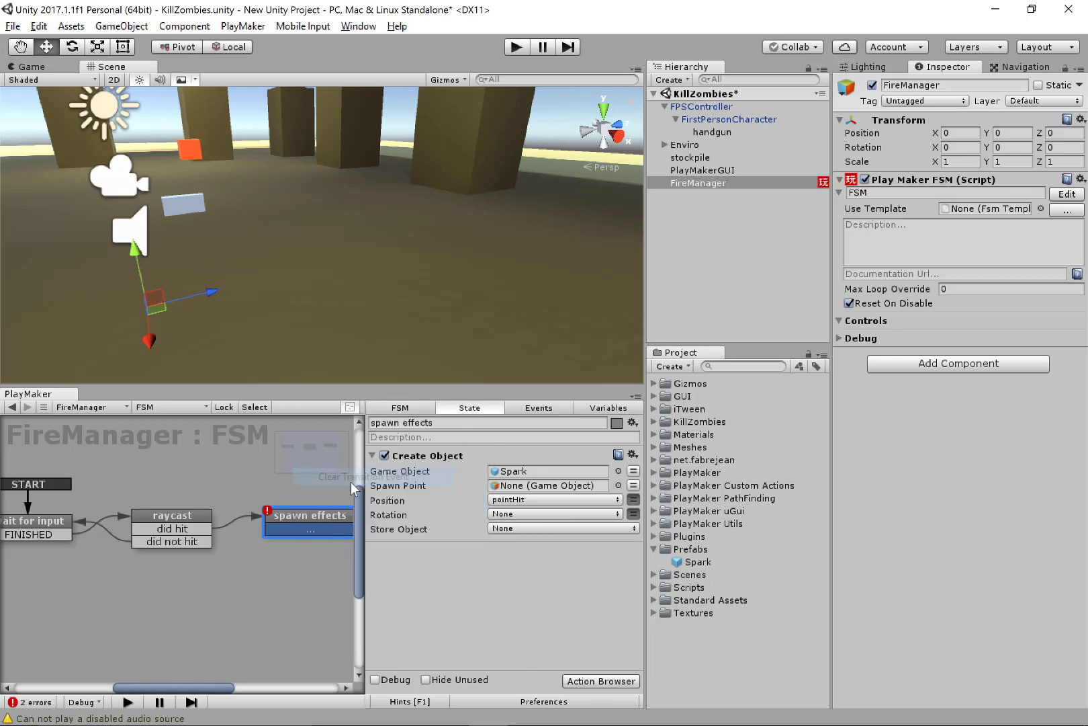
{"action": "right_click", "coordinate": [291, 535]}
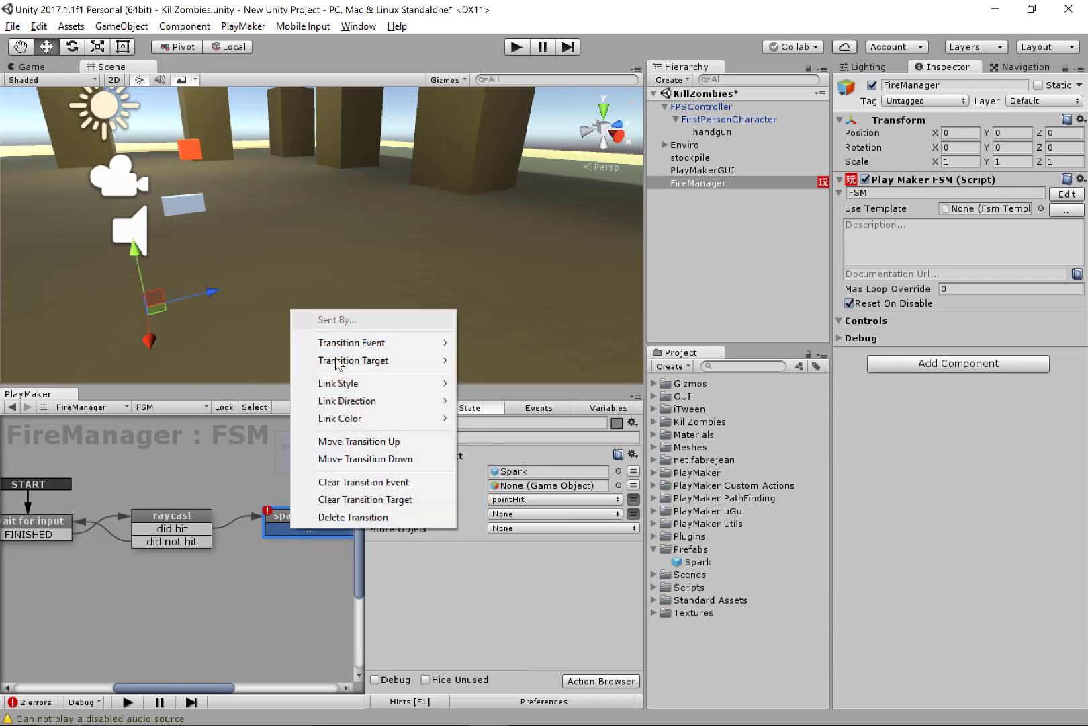
{"action": "left_click", "coordinate": [369, 516]}
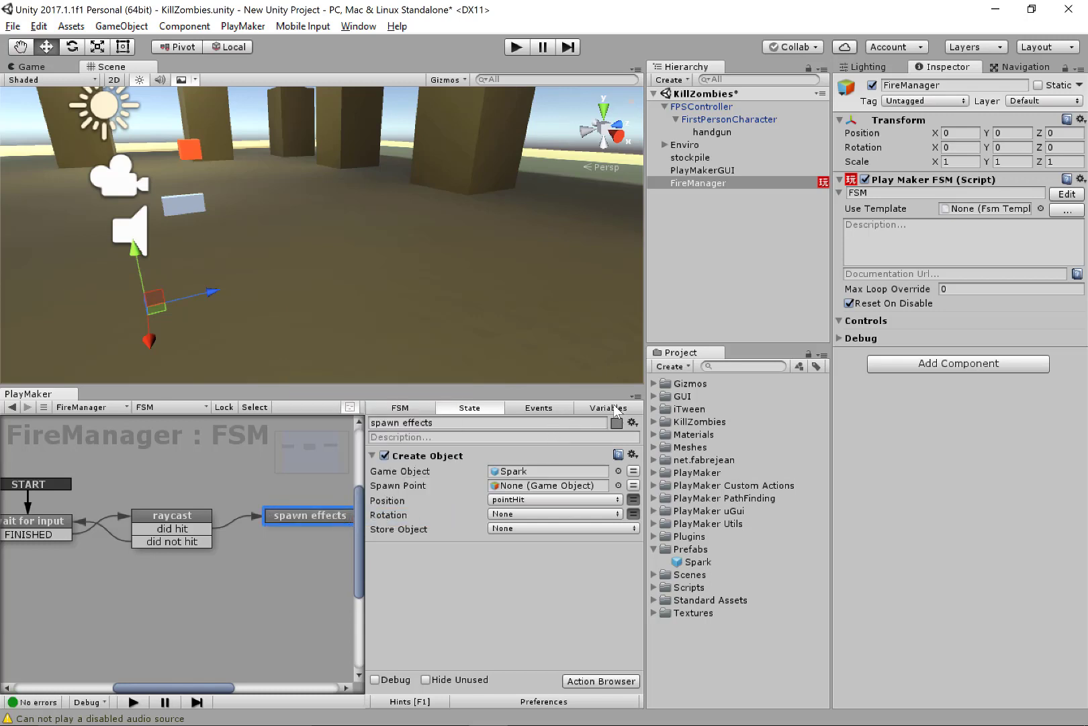
Add a new event named reset to the FireManager FSM.
{"action": "left_click", "coordinate": [564, 411]}
{"action": "left_click", "coordinate": [458, 657]}
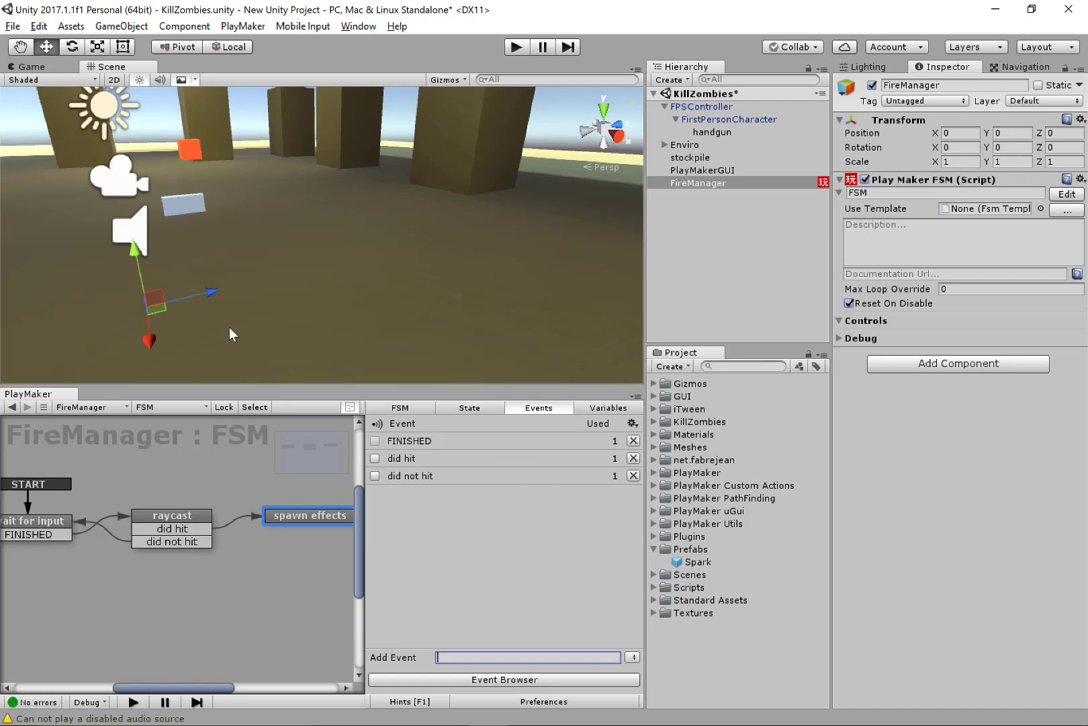
{"action": "type", "text": "reset"}
{"action": "key", "text": "Return"}
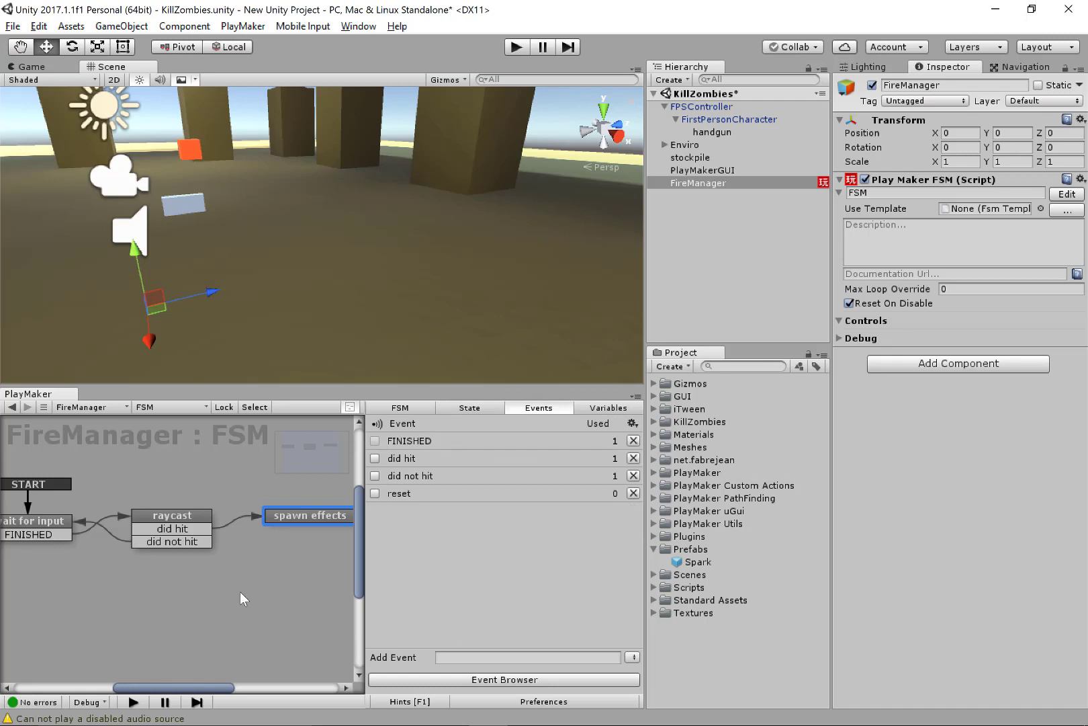
Add a global transition on the reset event to the wait for input state.
{"action": "middle_click_drag", "start_coordinate": [209, 598], "coordinate": [267, 583]}
{"action": "left_click", "coordinate": [107, 518]}
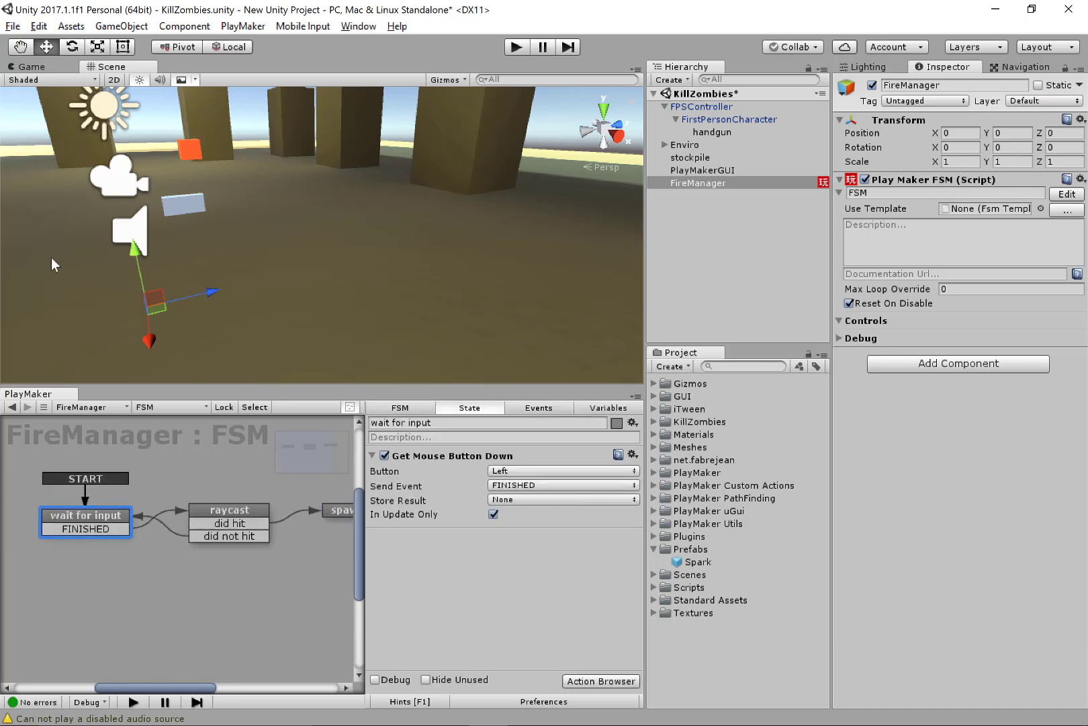
{"action": "right_click", "coordinate": [104, 516]}
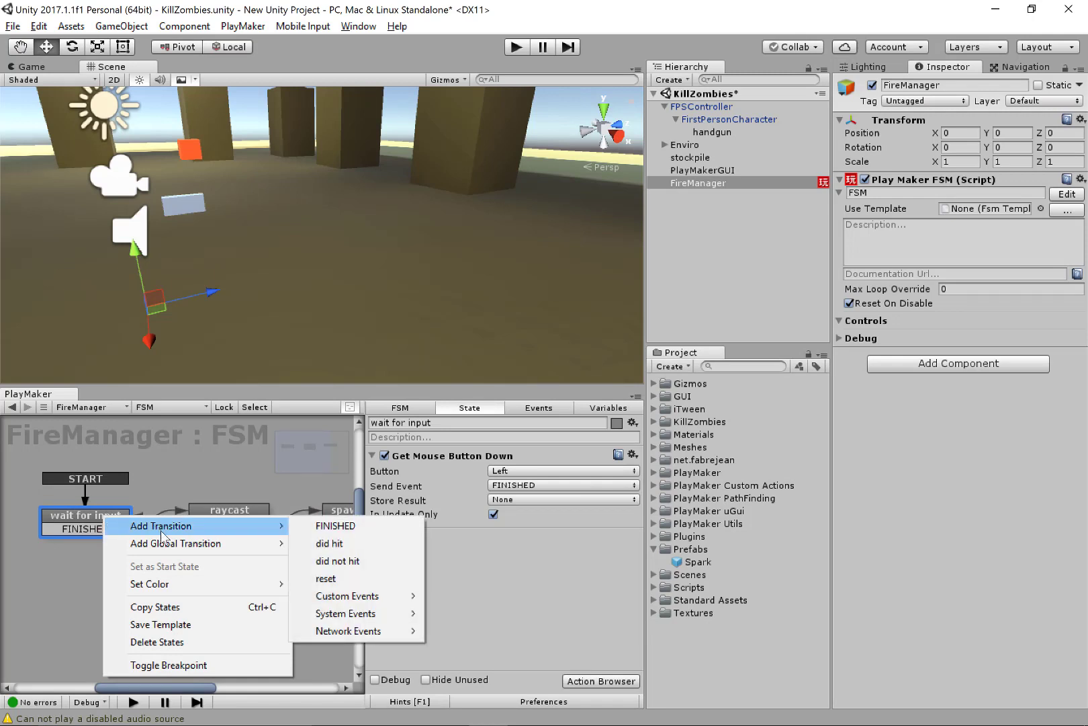
{"action": "mouse_move", "coordinate": [173, 548]}
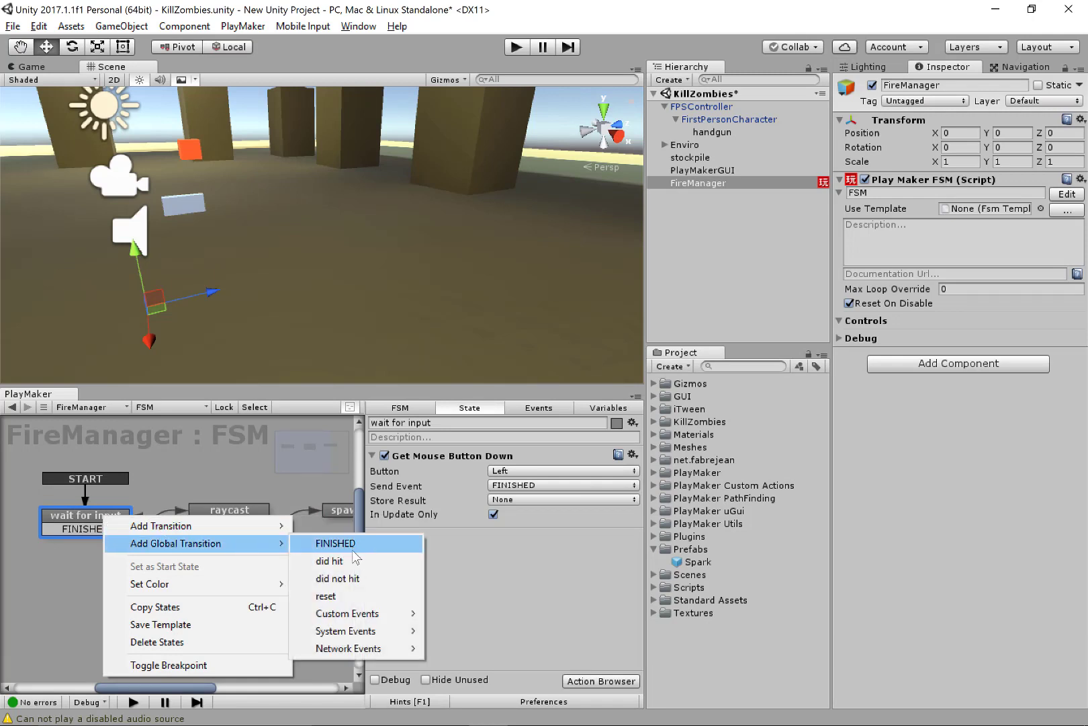
{"action": "left_click", "coordinate": [340, 596]}
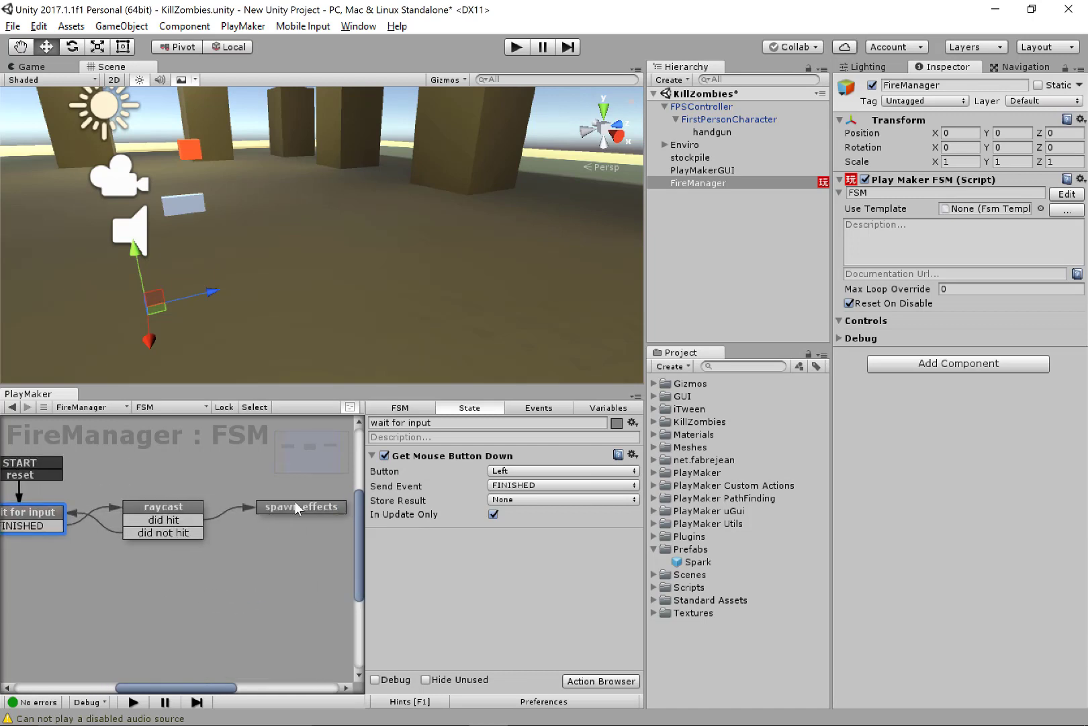
Add a Next Frame Event action to the spawn effects state and set its Send Event to reset.
{"action": "left_click", "coordinate": [296, 509]}
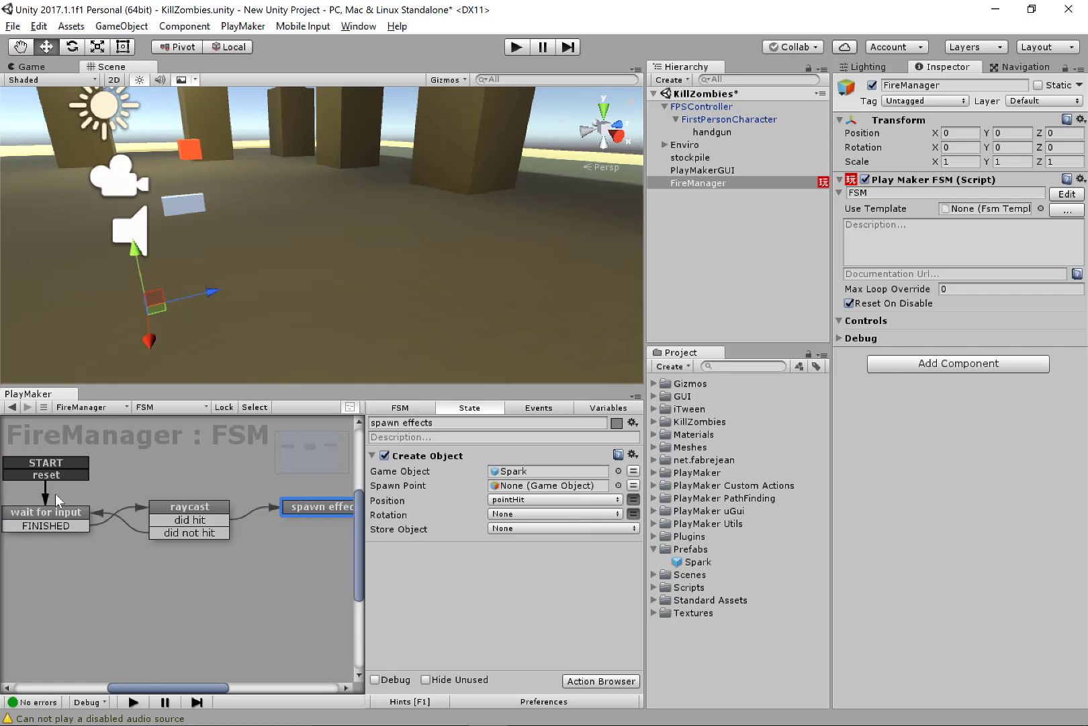
{"action": "key", "text": "grave"}
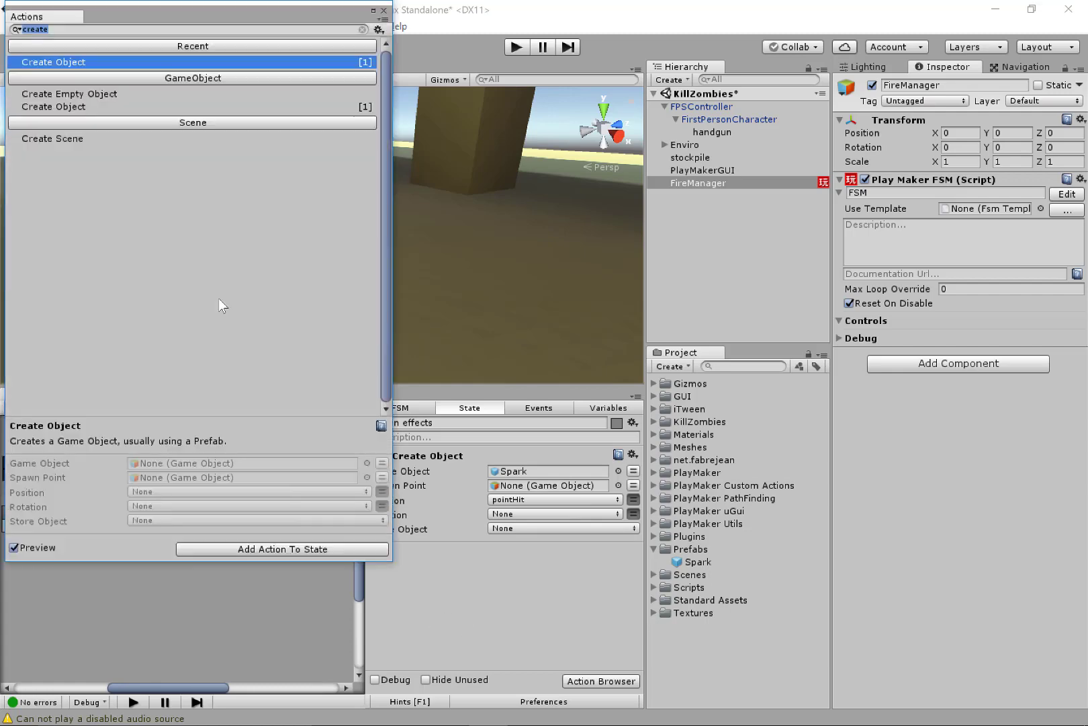
{"action": "type", "text": "next"}
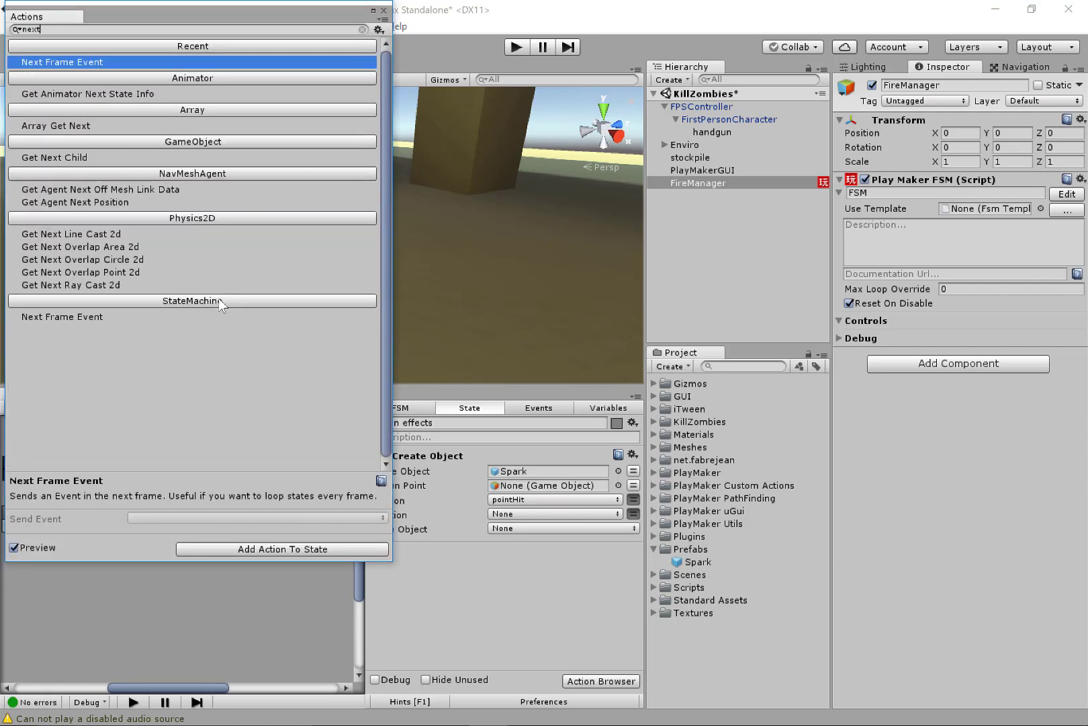
{"action": "type", "text": " frame e"}
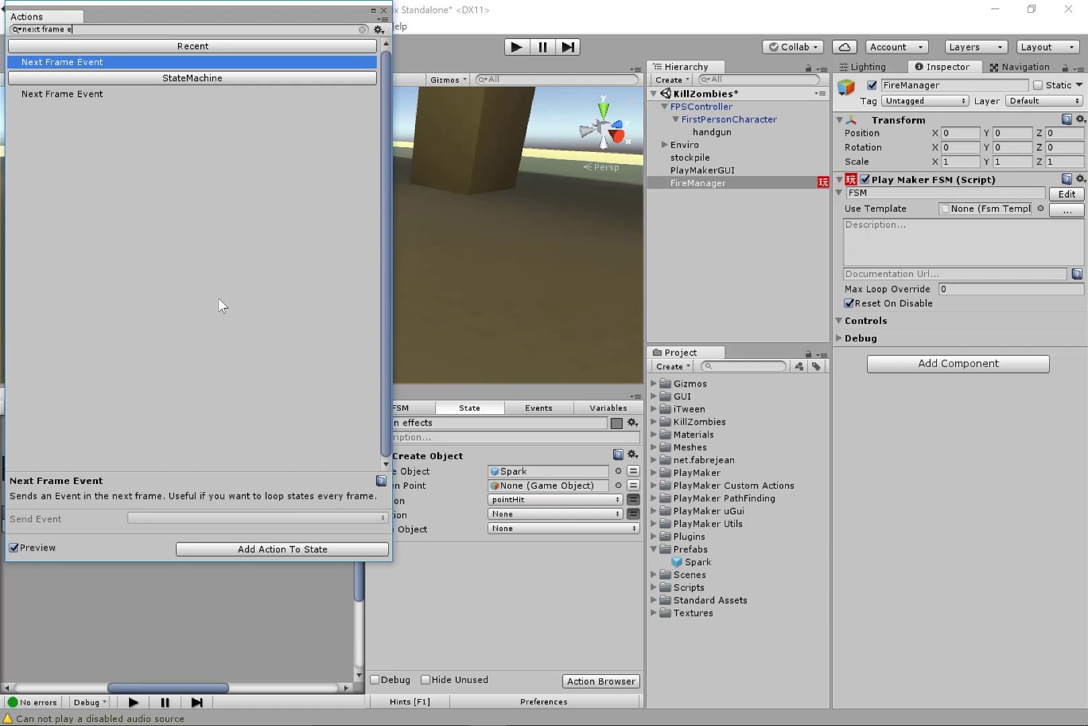
{"action": "double_click", "coordinate": [66, 94]}
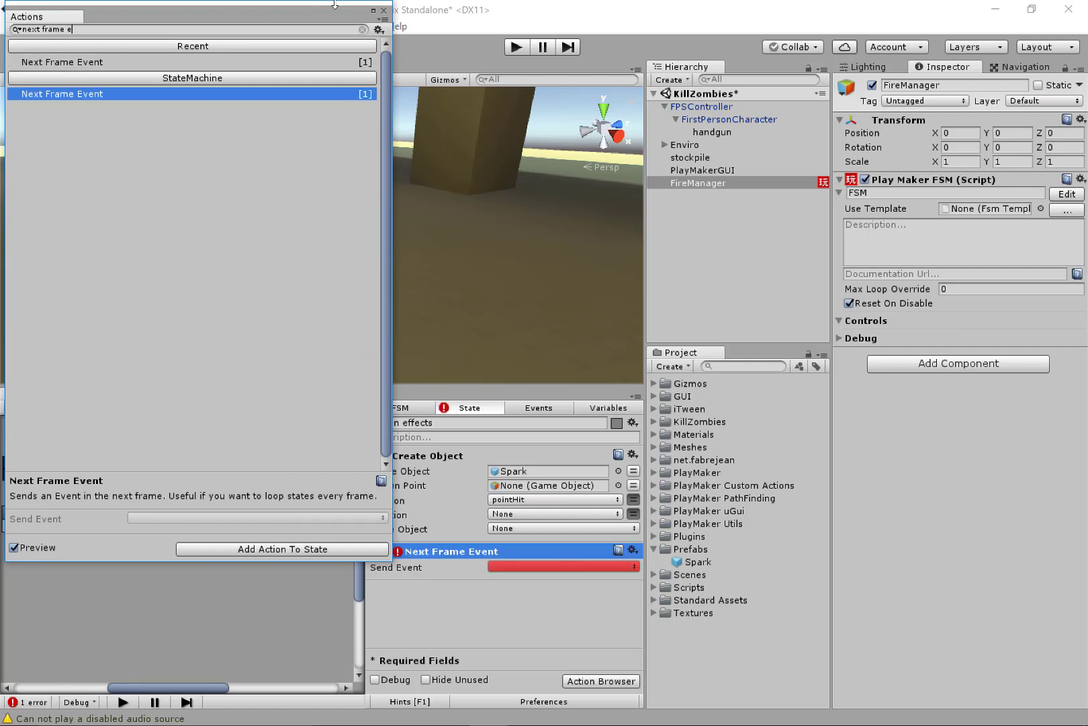
{"action": "left_click", "coordinate": [522, 473]}
{"action": "left_click", "coordinate": [537, 567]}
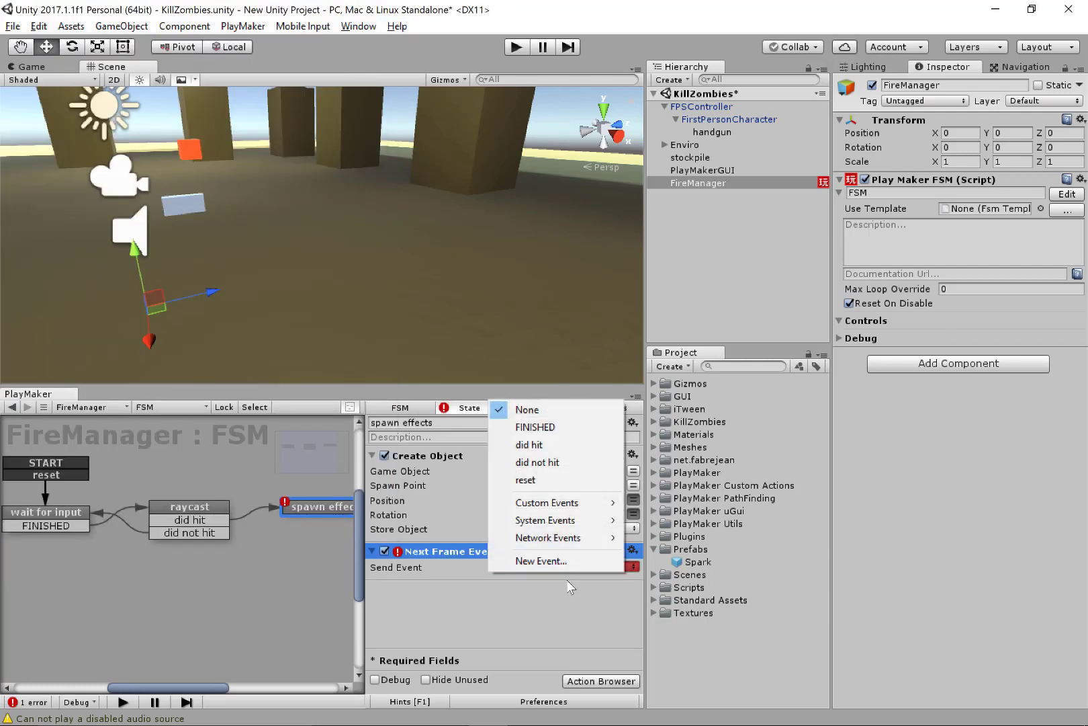
{"action": "left_click", "coordinate": [534, 479]}
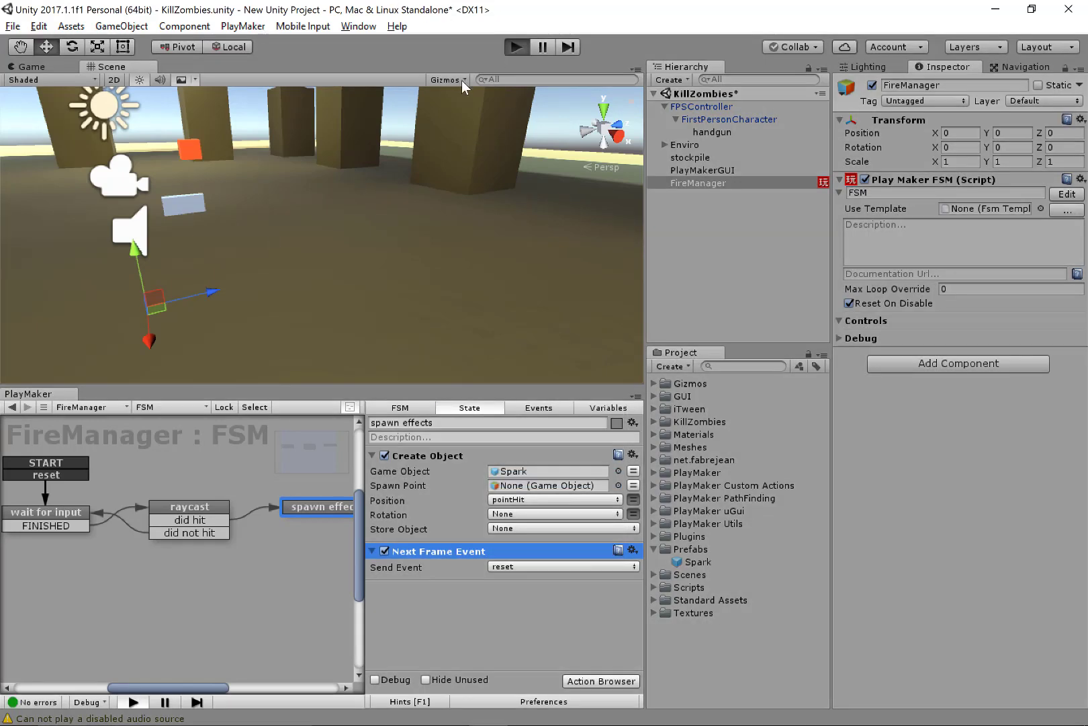
Run the game and fire repeatedly at the pillars and ground to test the spark spawning and the reset loop.
{"action": "key", "text": "ctrl+p"}
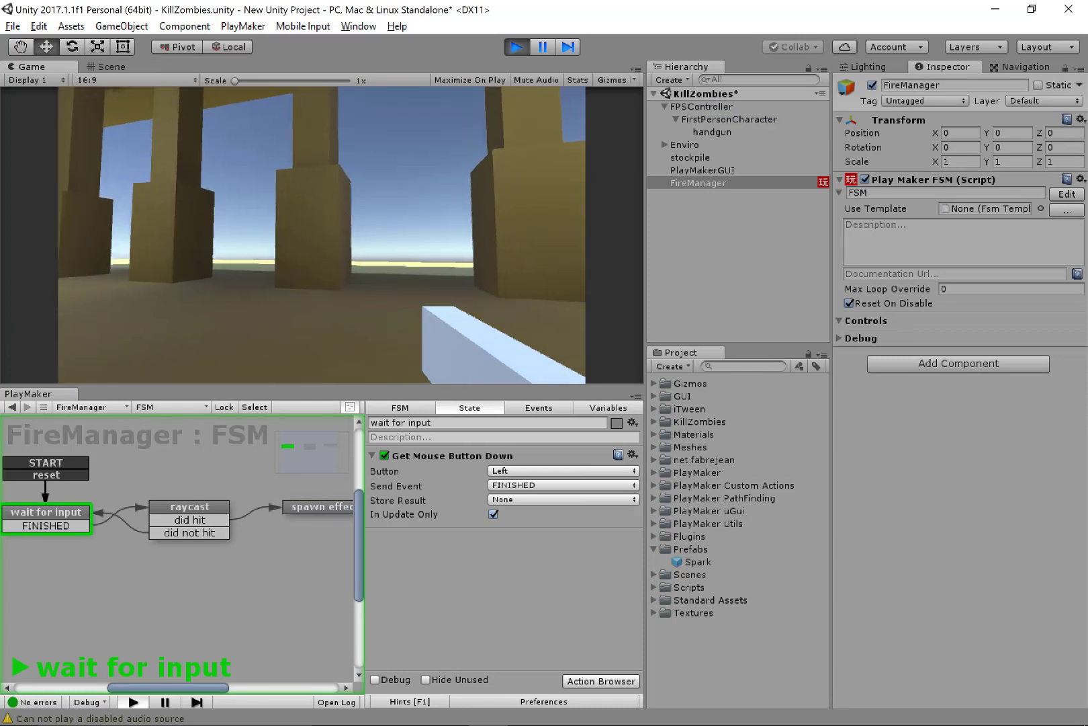
{"action": "left_click", "coordinate": [321, 210]}
{"action": "left_click", "coordinate": [160, 111]}
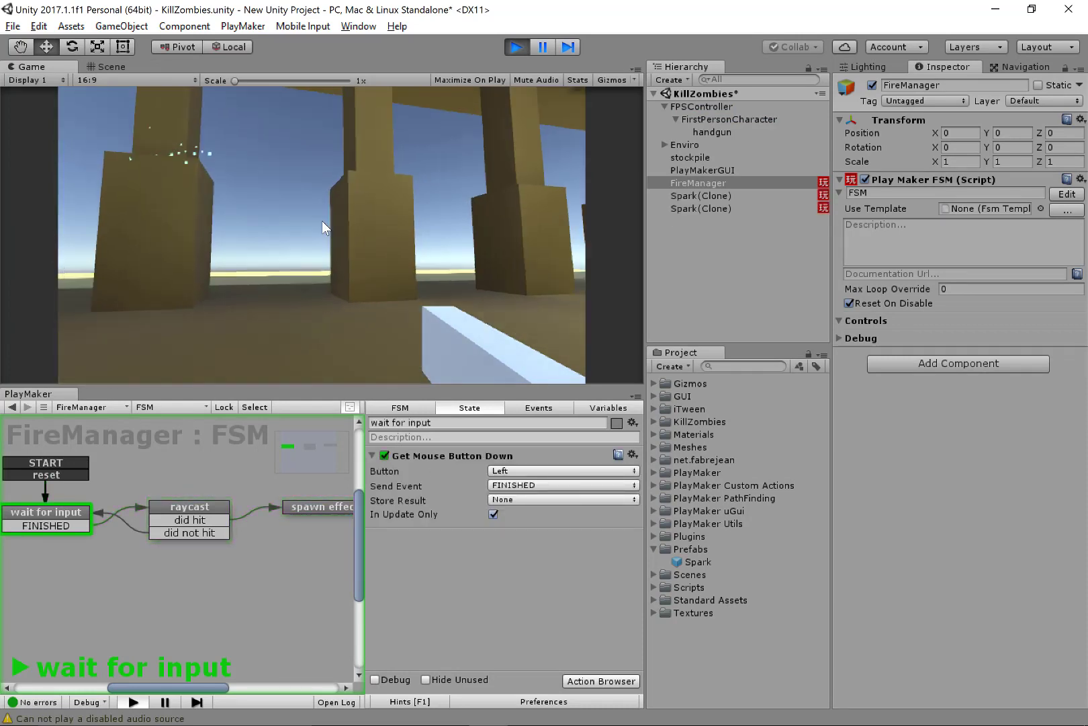
{"action": "left_click", "coordinate": [322, 220]}
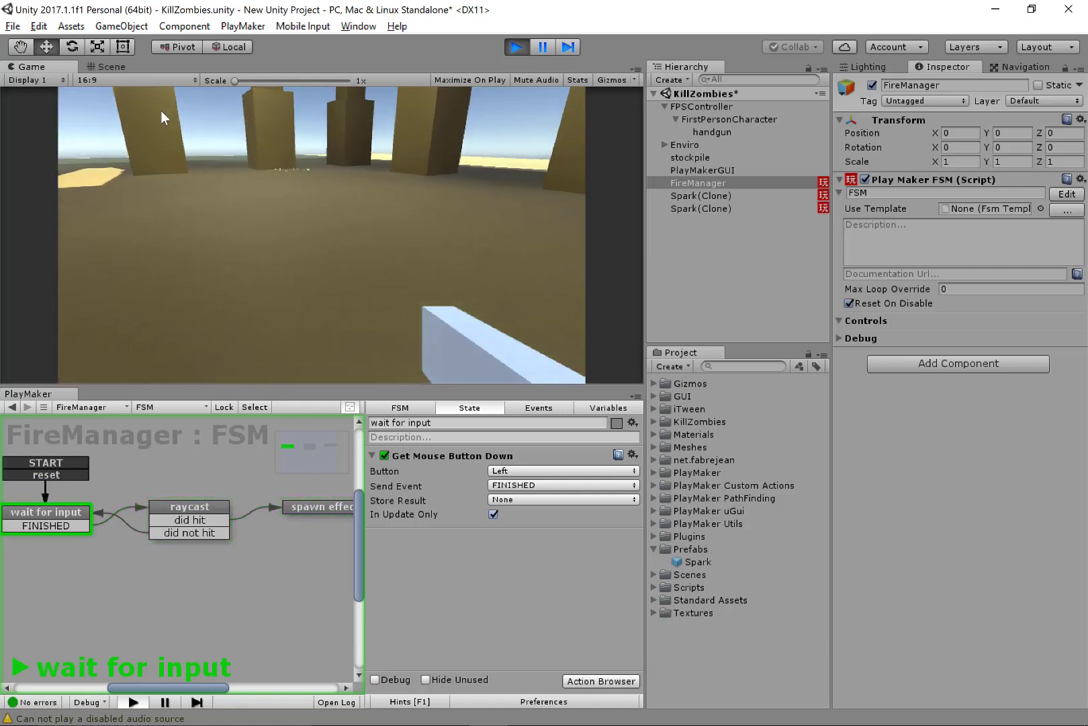
{"action": "left_click", "coordinate": [161, 112]}
{"action": "left_click", "coordinate": [162, 111]}
{"action": "left_click", "coordinate": [161, 111]}
{"action": "left_click", "coordinate": [161, 112]}
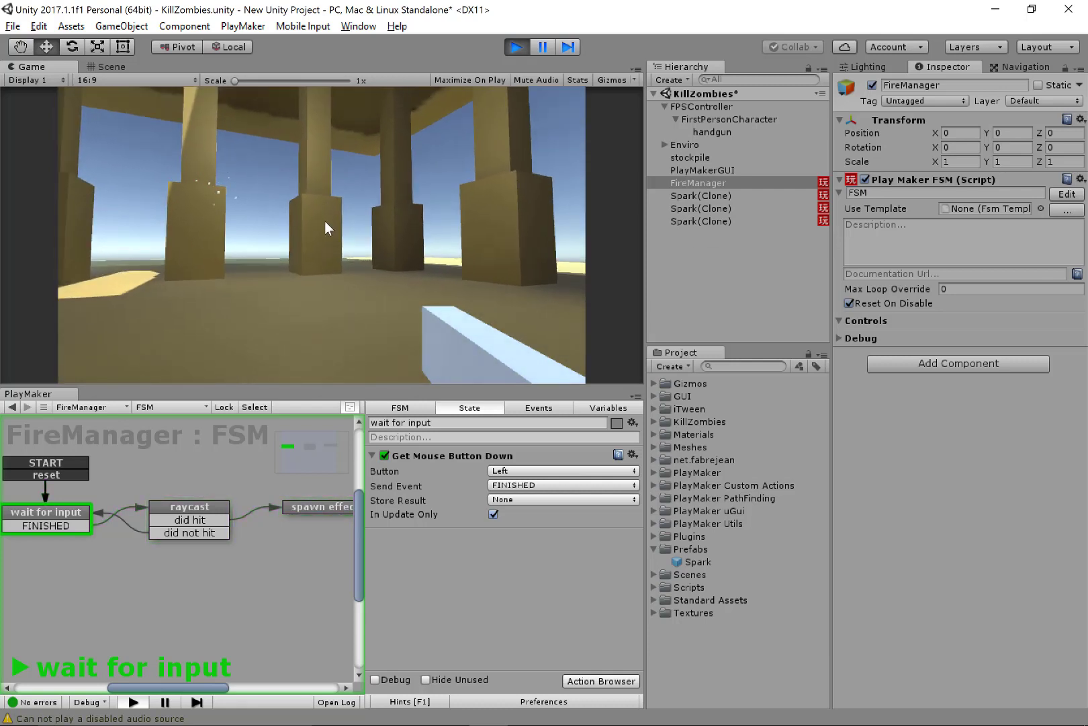
{"action": "left_click", "coordinate": [321, 222]}
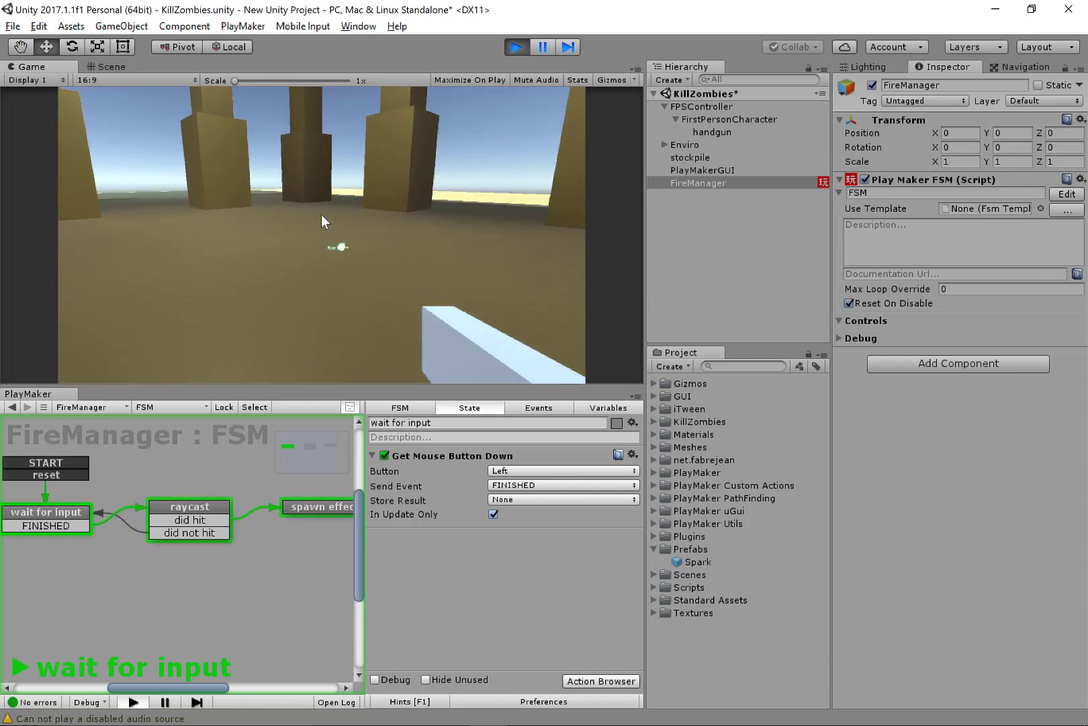
{"action": "left_click", "coordinate": [321, 218]}
{"action": "left_click", "coordinate": [321, 218]}
{"action": "left_click", "coordinate": [321, 219]}
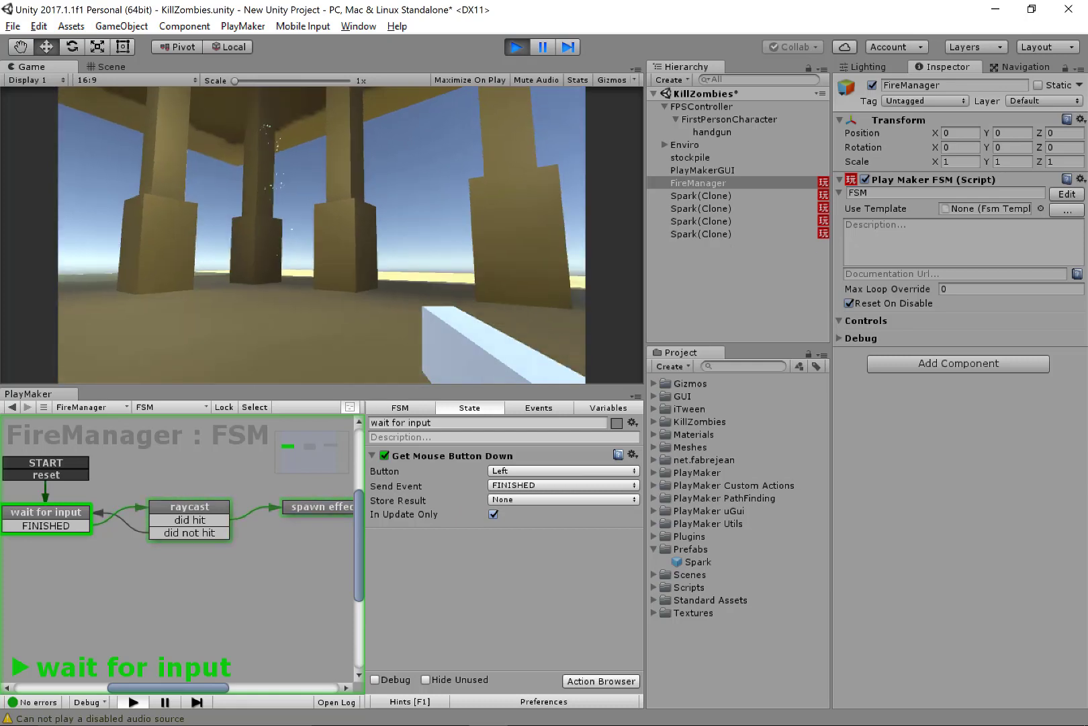
{"action": "left_click", "coordinate": [321, 217]}
{"action": "left_click", "coordinate": [321, 219]}
{"action": "left_click", "coordinate": [321, 219]}
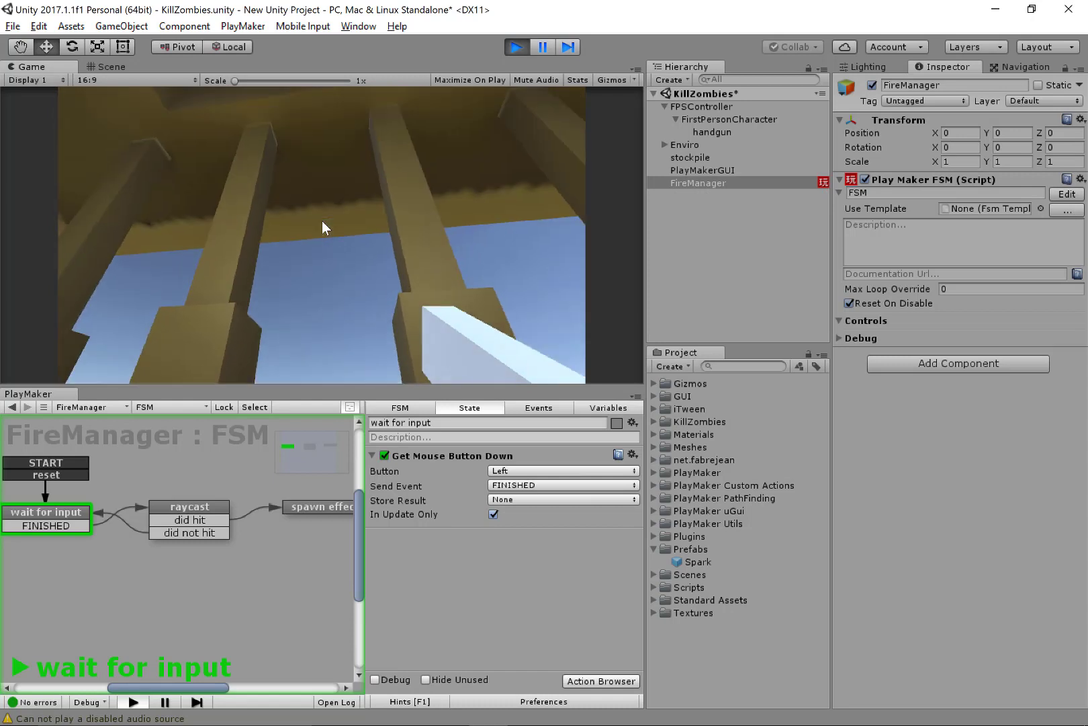
Fire repeatedly at the open sky between the pillars to test the did not hit branch, and stop play mode.
{"action": "left_click", "coordinate": [161, 113]}
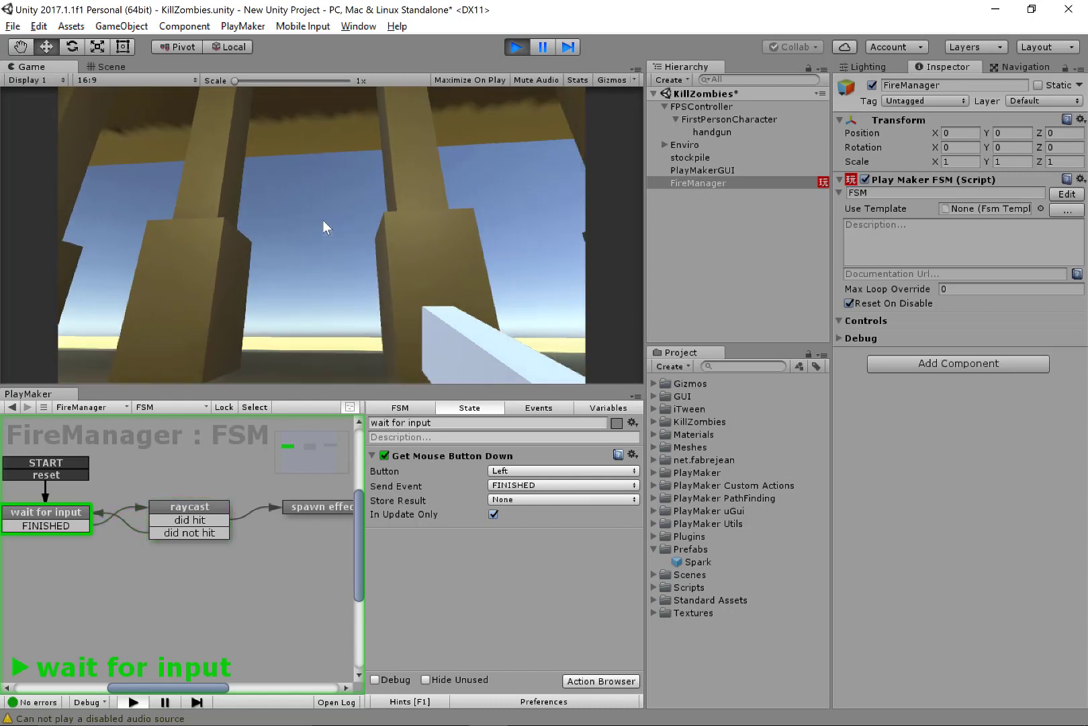
{"action": "left_click", "coordinate": [161, 111]}
{"action": "left_click", "coordinate": [161, 112]}
{"action": "left_click", "coordinate": [161, 112]}
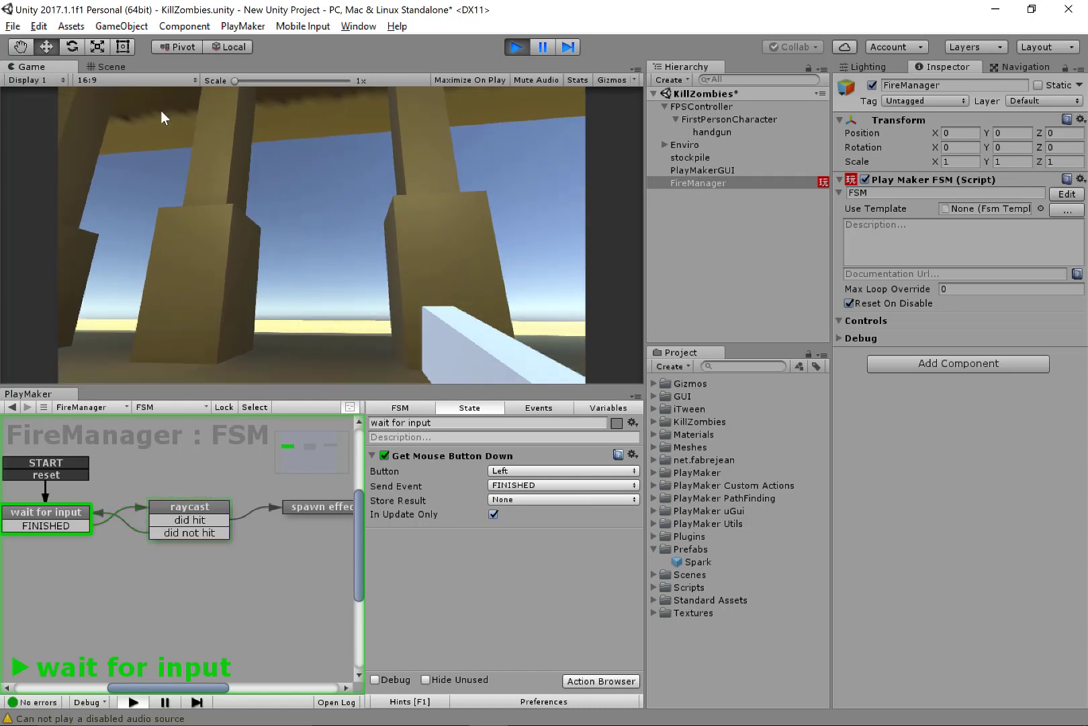
{"action": "left_click", "coordinate": [161, 112]}
{"action": "left_click", "coordinate": [161, 112]}
{"action": "left_click", "coordinate": [161, 112]}
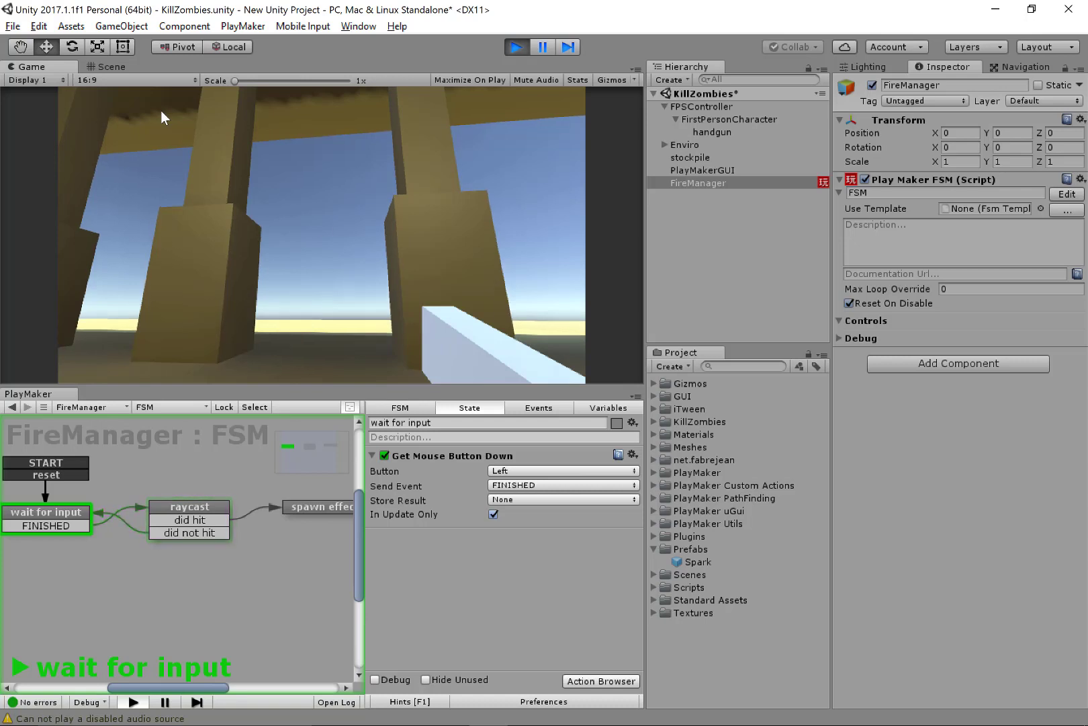
{"action": "left_click", "coordinate": [161, 110]}
{"action": "left_click", "coordinate": [160, 111]}
{"action": "left_click", "coordinate": [161, 111]}
{"action": "left_click", "coordinate": [160, 111]}
{"action": "left_click", "coordinate": [161, 111]}
{"action": "left_click", "coordinate": [161, 111]}
{"action": "left_click", "coordinate": [161, 111]}
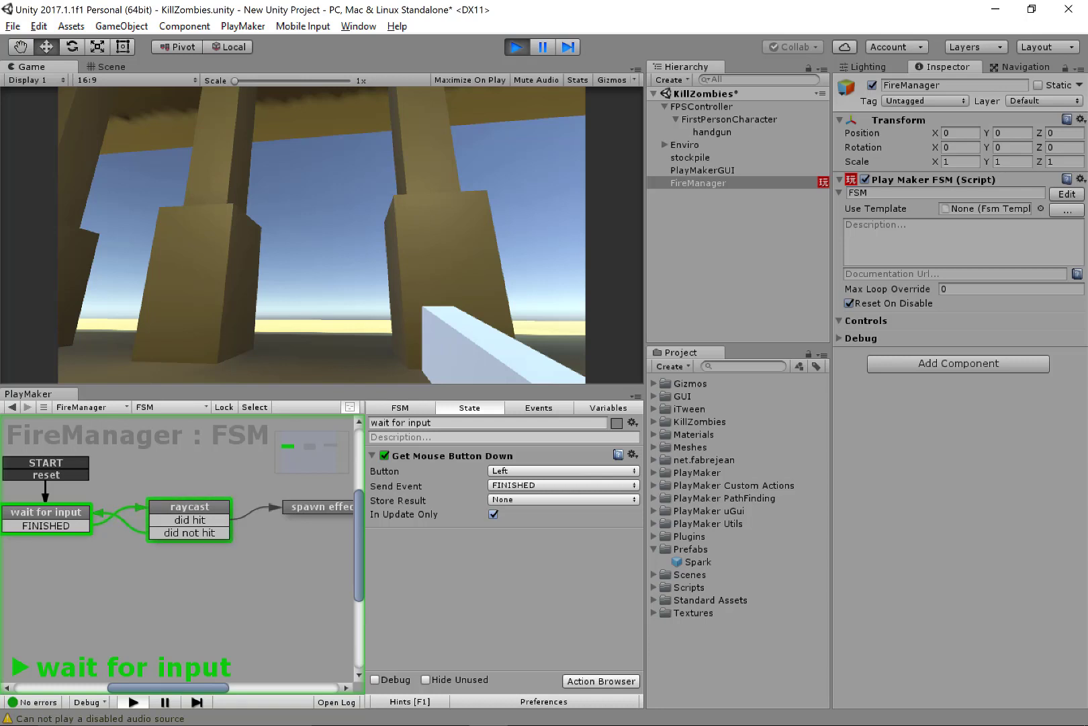
{"action": "left_click", "coordinate": [160, 111]}
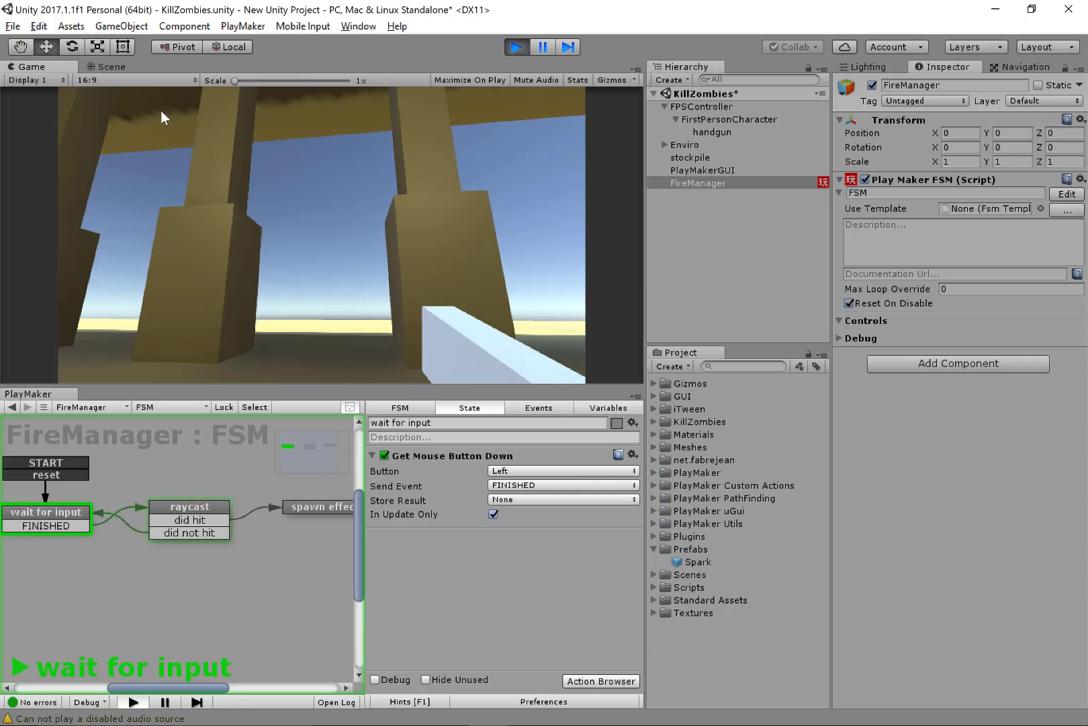
{"action": "left_click", "coordinate": [322, 227]}
{"action": "key", "text": "Escape"}
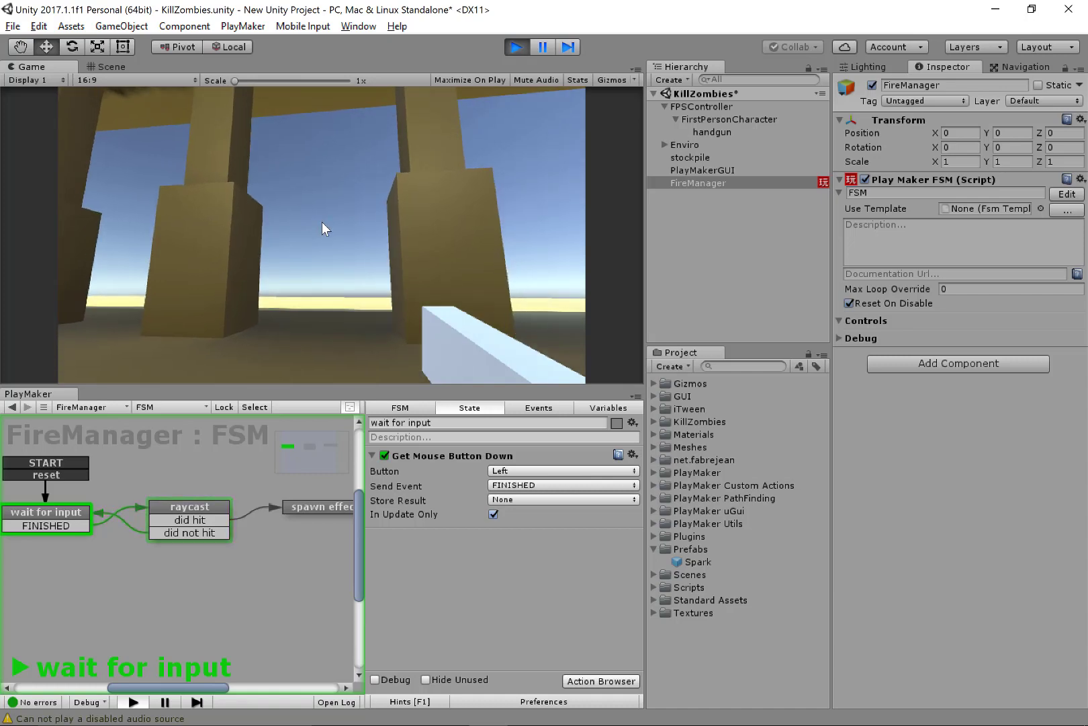
{"action": "left_click", "coordinate": [516, 47]}
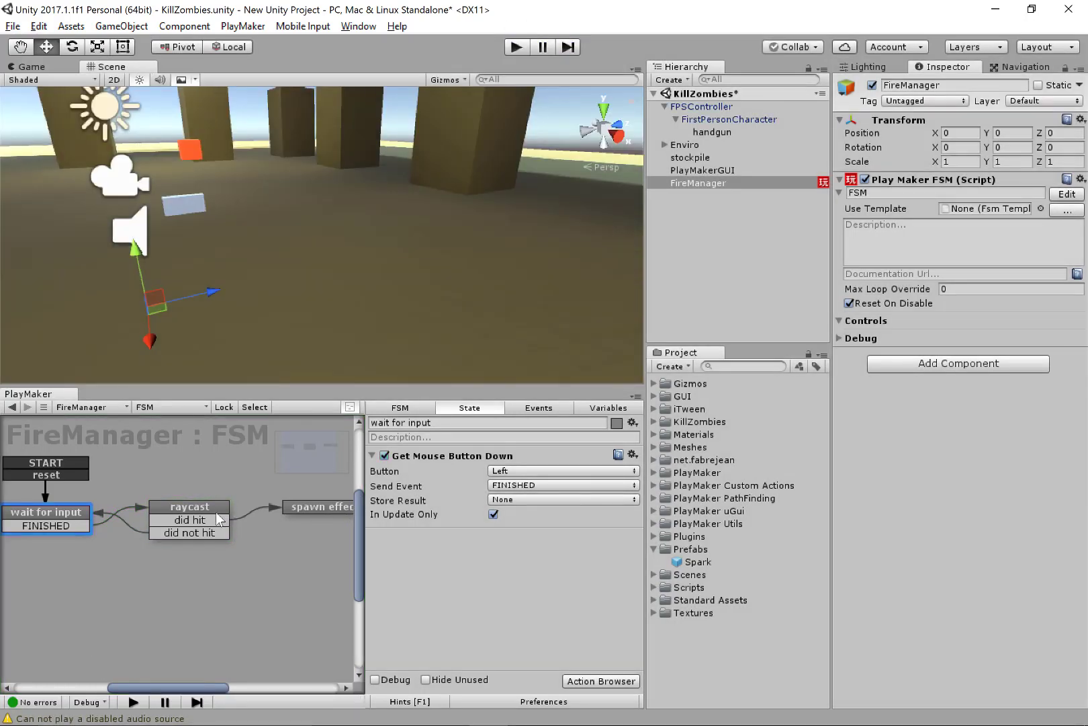
Review the actions of the raycast and spawn effects states, and collapse the Prefabs folder.
{"action": "left_click", "coordinate": [201, 513]}
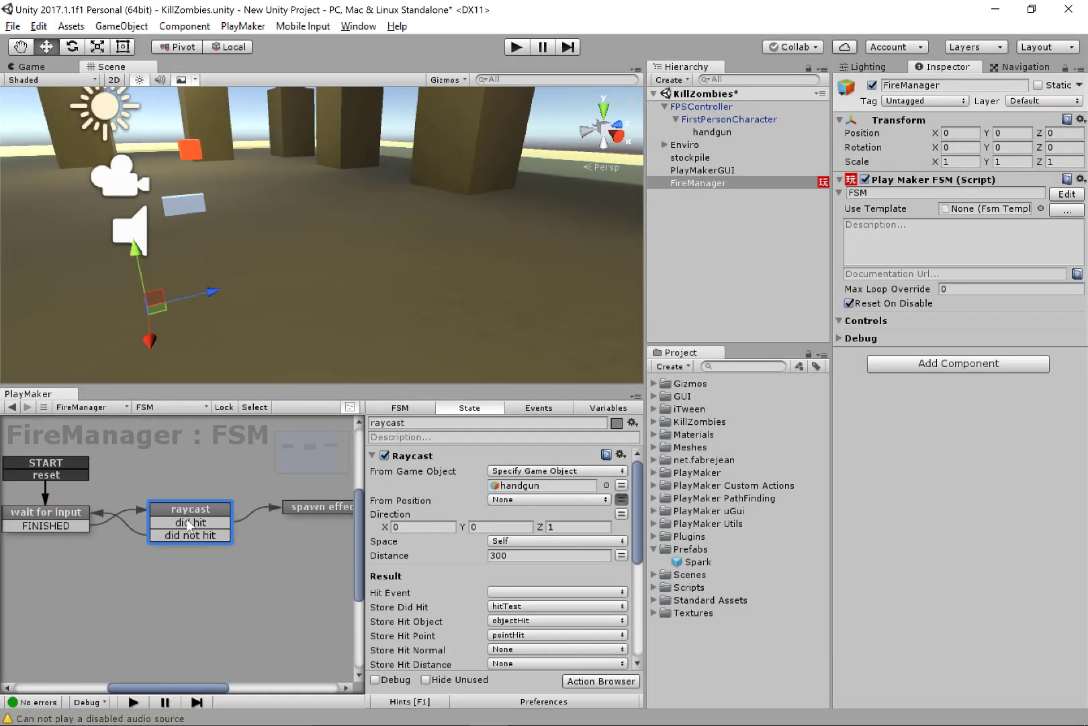
{"action": "left_click", "coordinate": [310, 508]}
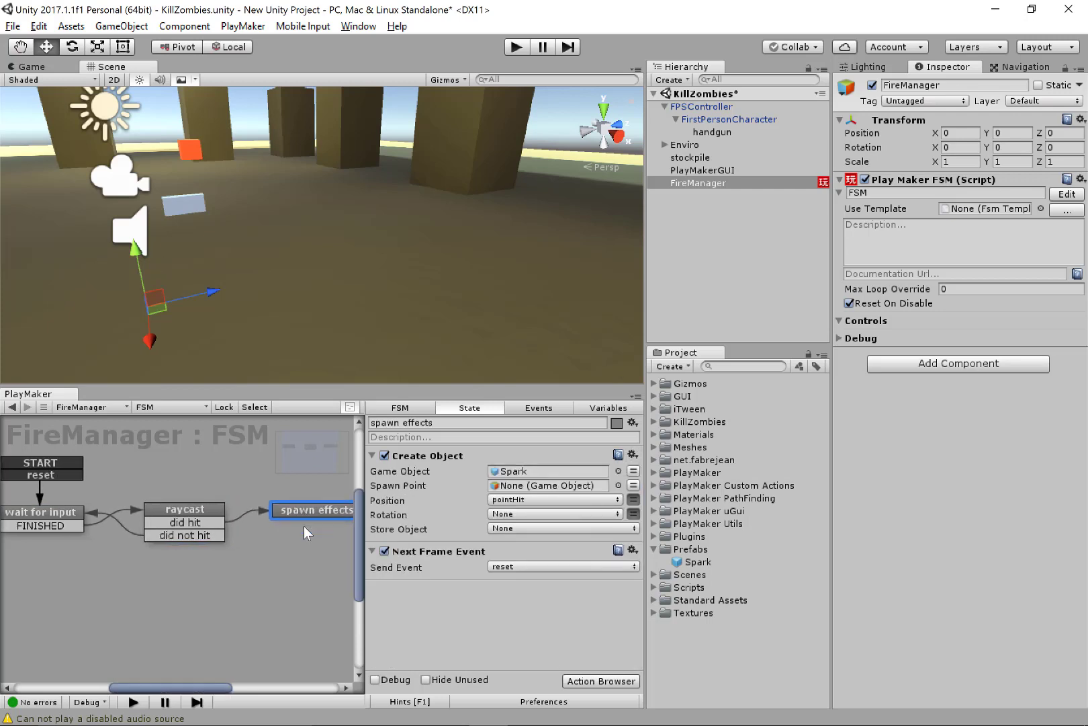
{"action": "middle_click_drag", "start_coordinate": [273, 579], "coordinate": [226, 573]}
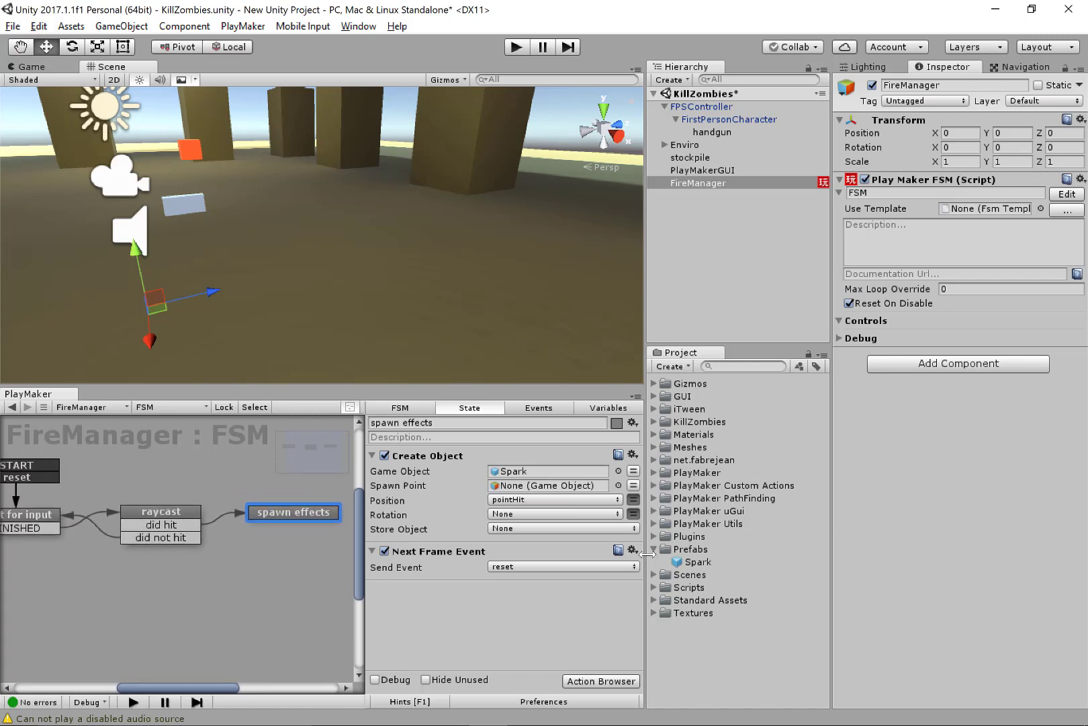
{"action": "left_click", "coordinate": [653, 549]}
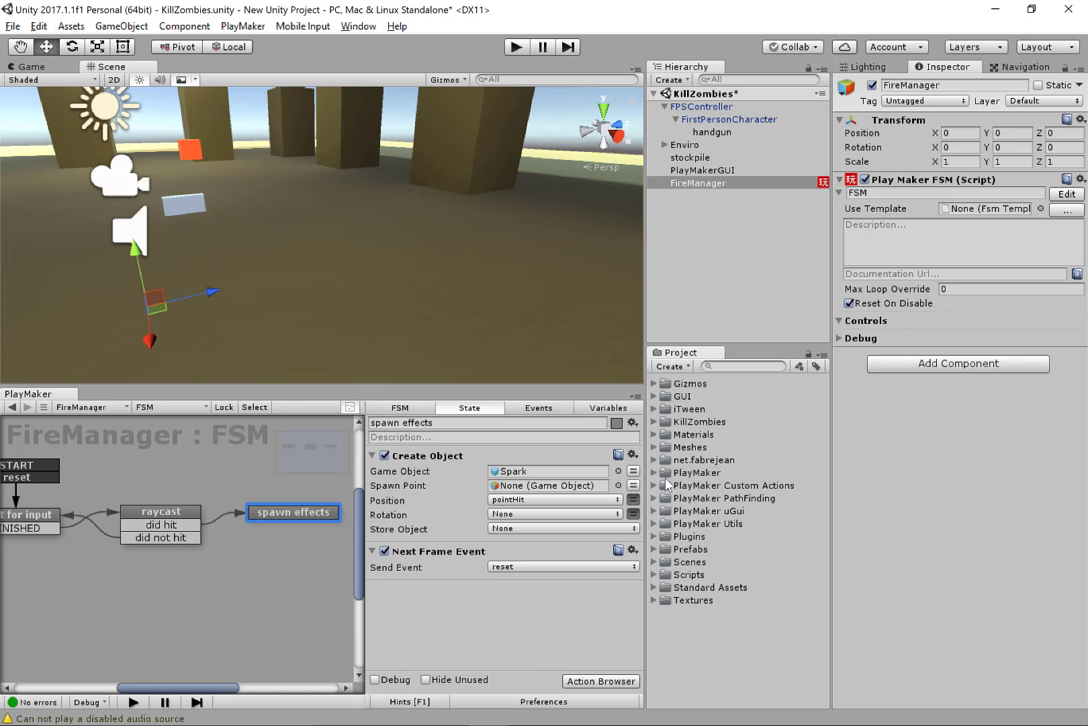
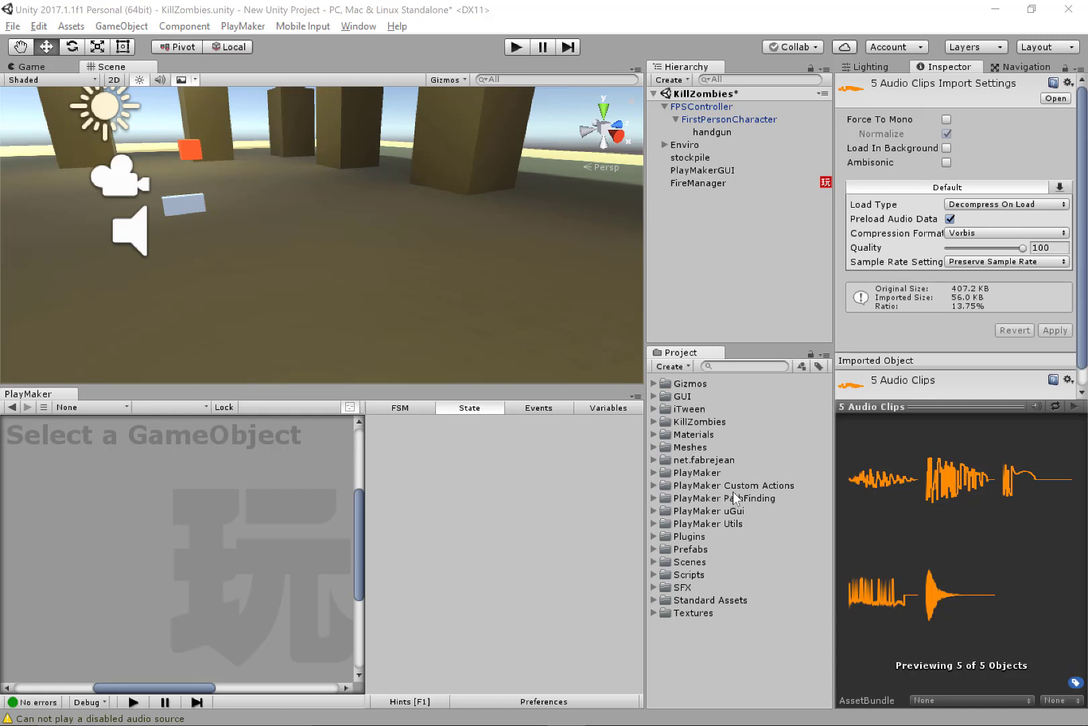
Review the actions of the wait for input and raycast states in the FireManager FSM.
{"action": "left_click", "coordinate": [731, 182]}
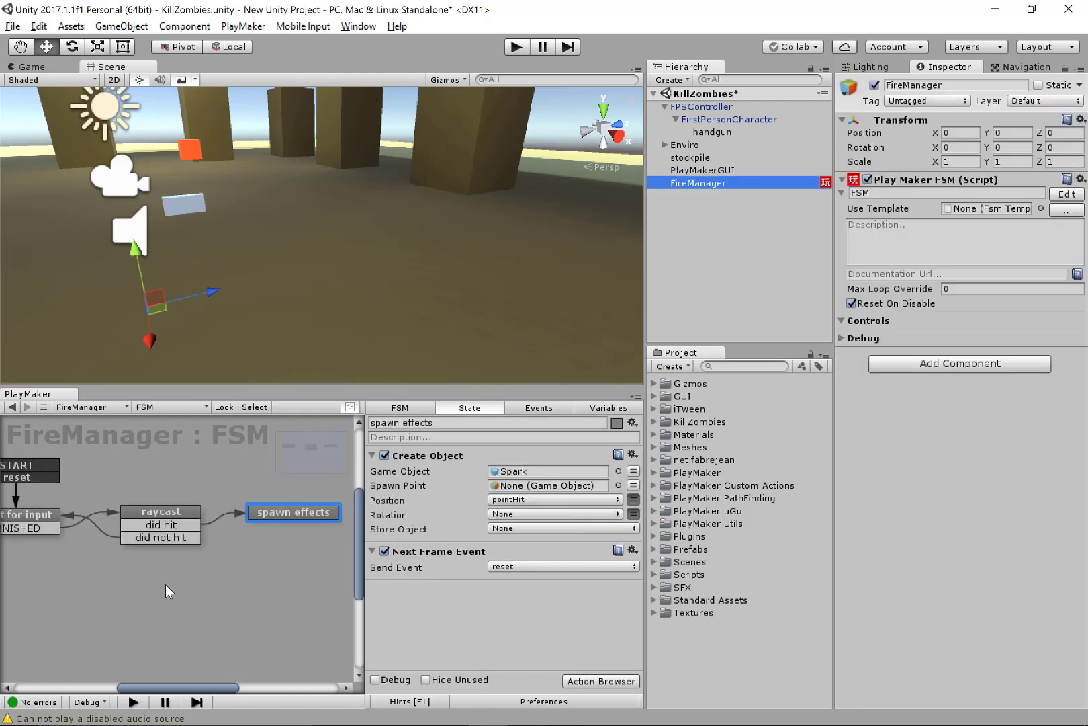
{"action": "middle_click_drag", "start_coordinate": [166, 584], "coordinate": [192, 586]}
{"action": "middle_click_drag", "start_coordinate": [121, 583], "coordinate": [176, 577]}
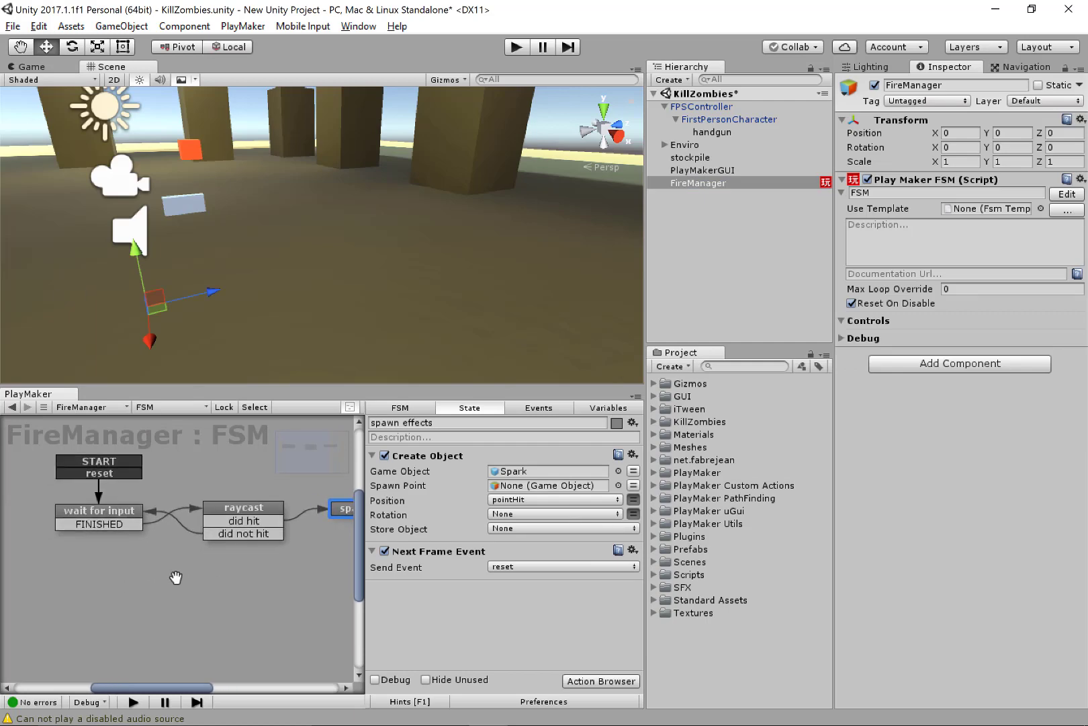
{"action": "left_click", "coordinate": [104, 519]}
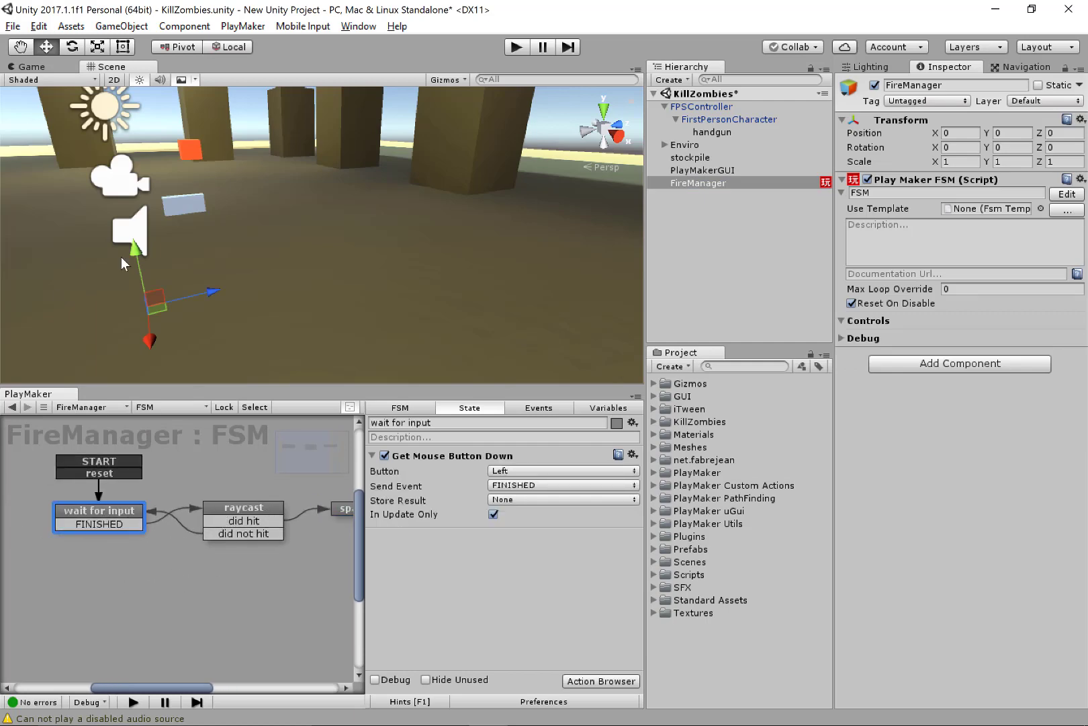
{"action": "left_click", "coordinate": [243, 511]}
{"action": "scroll", "coordinate": [497, 551], "scroll_direction": "down", "scroll_amount": 5}
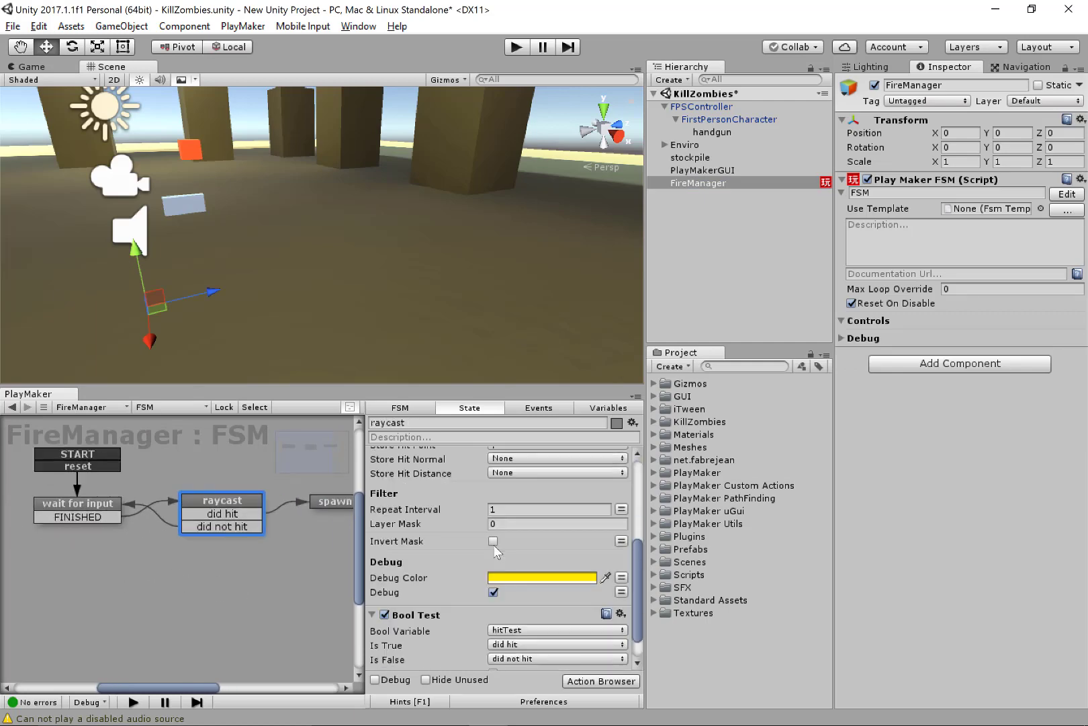
{"action": "scroll", "coordinate": [496, 551], "scroll_direction": "up", "scroll_amount": 5}
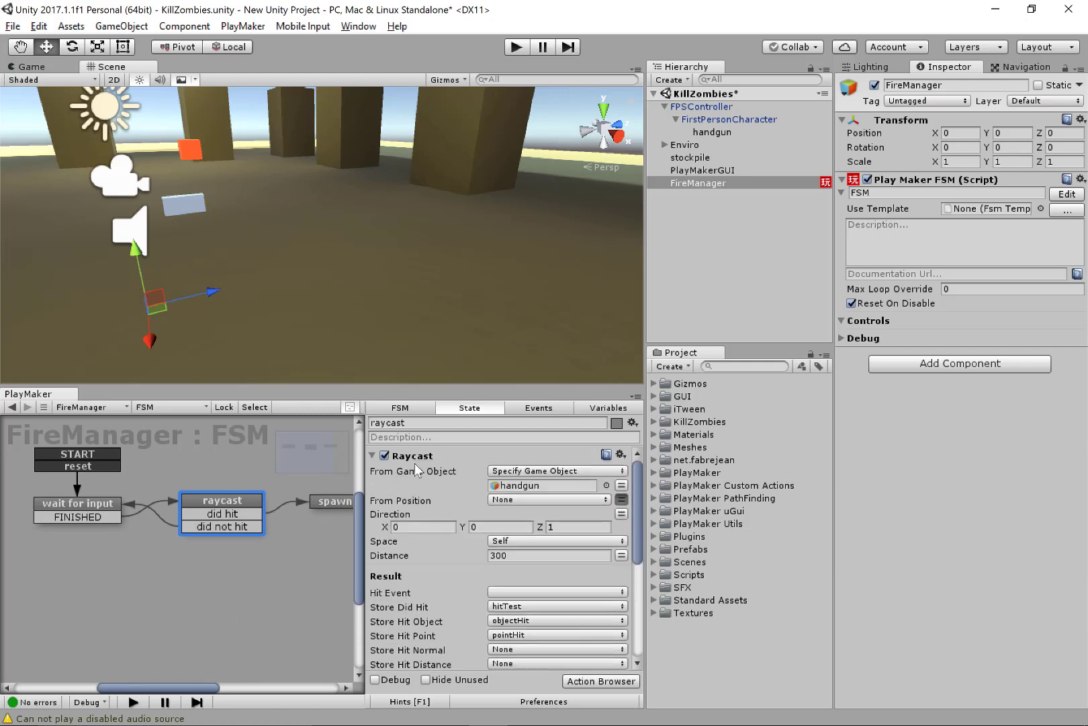
{"action": "scroll", "coordinate": [416, 471], "scroll_direction": "down", "scroll_amount": 5}
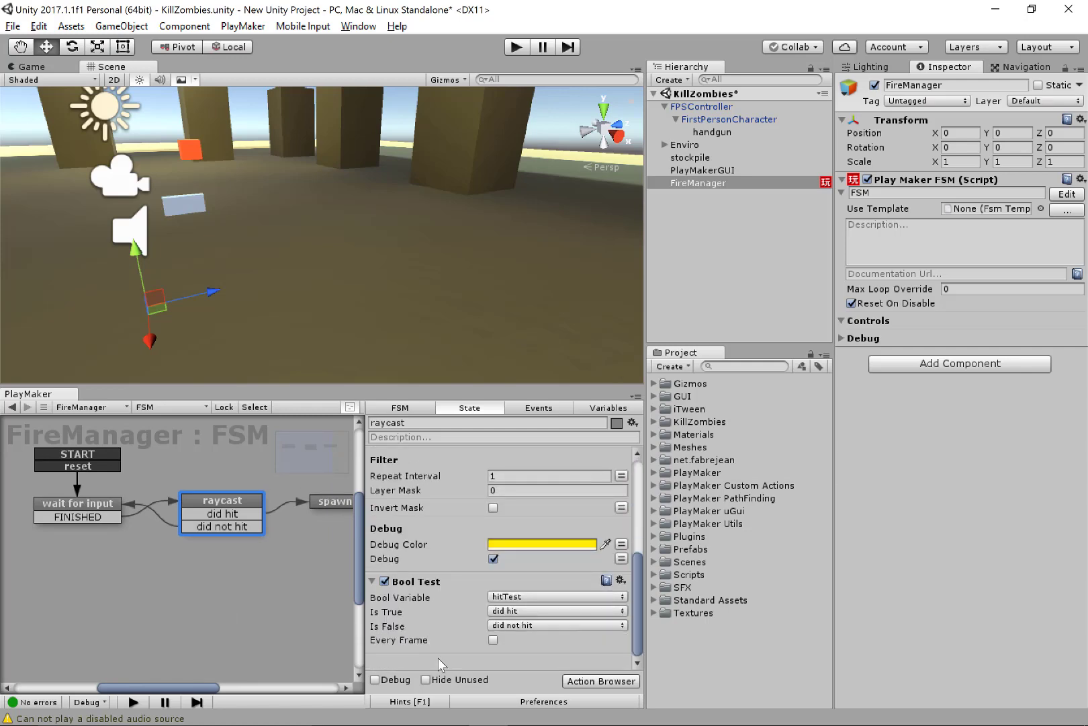
Search the available actions for play and examine the Play Sound action's description and options.
{"action": "key", "text": "grave"}
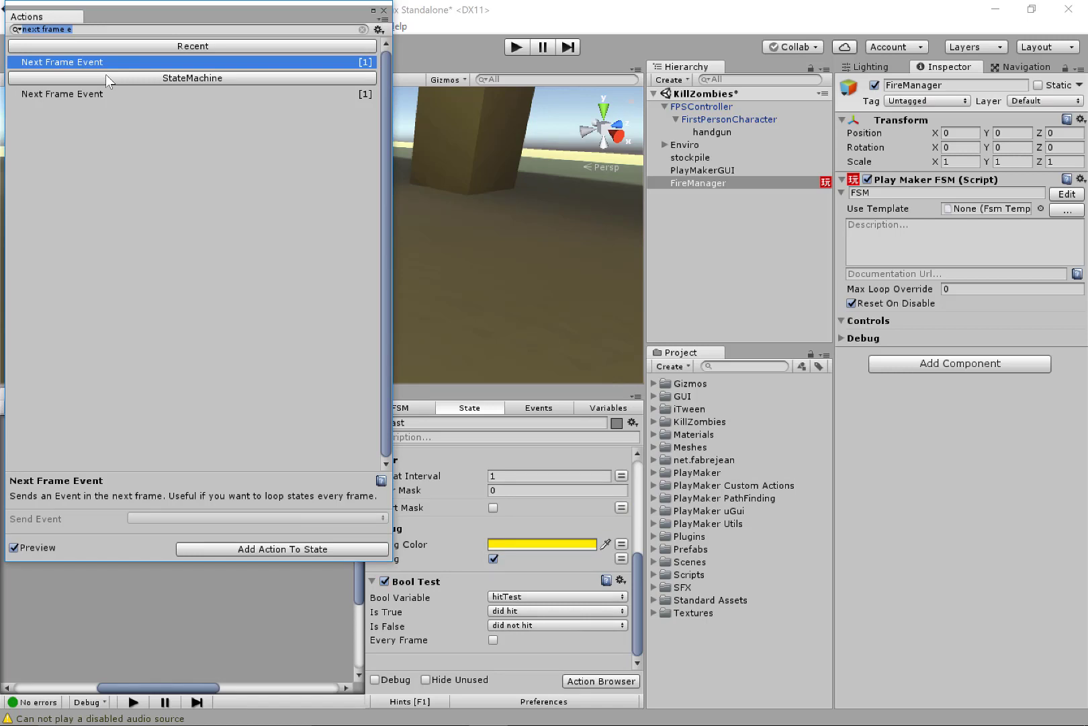
{"action": "type", "text": "play"}
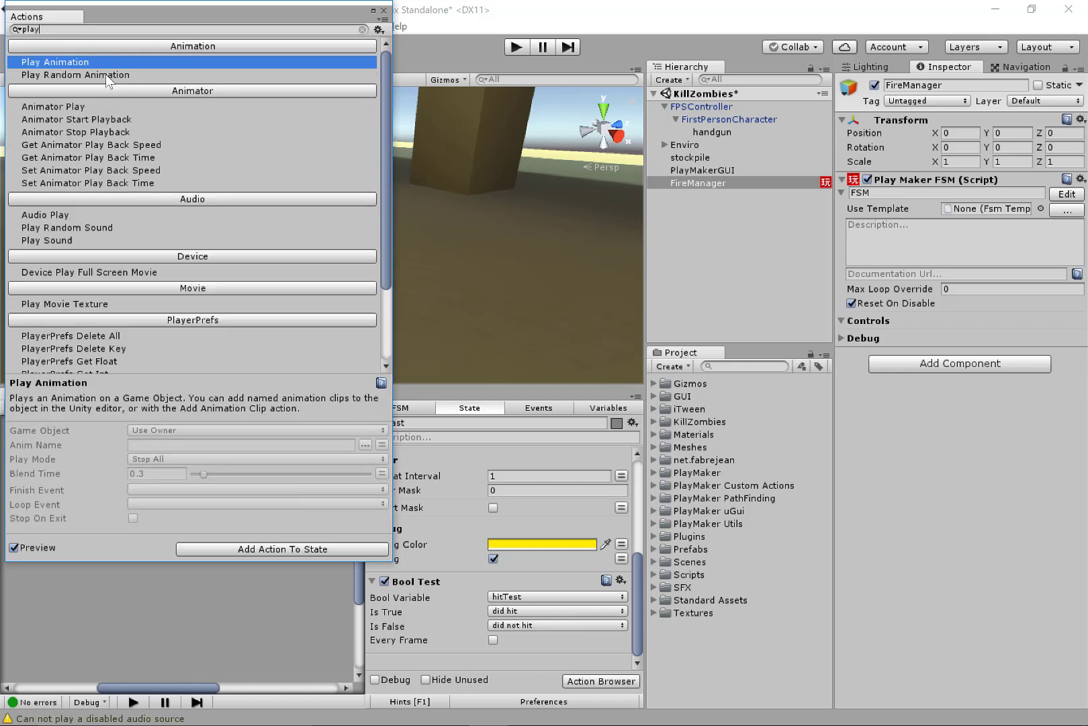
{"action": "left_click", "coordinate": [65, 242]}
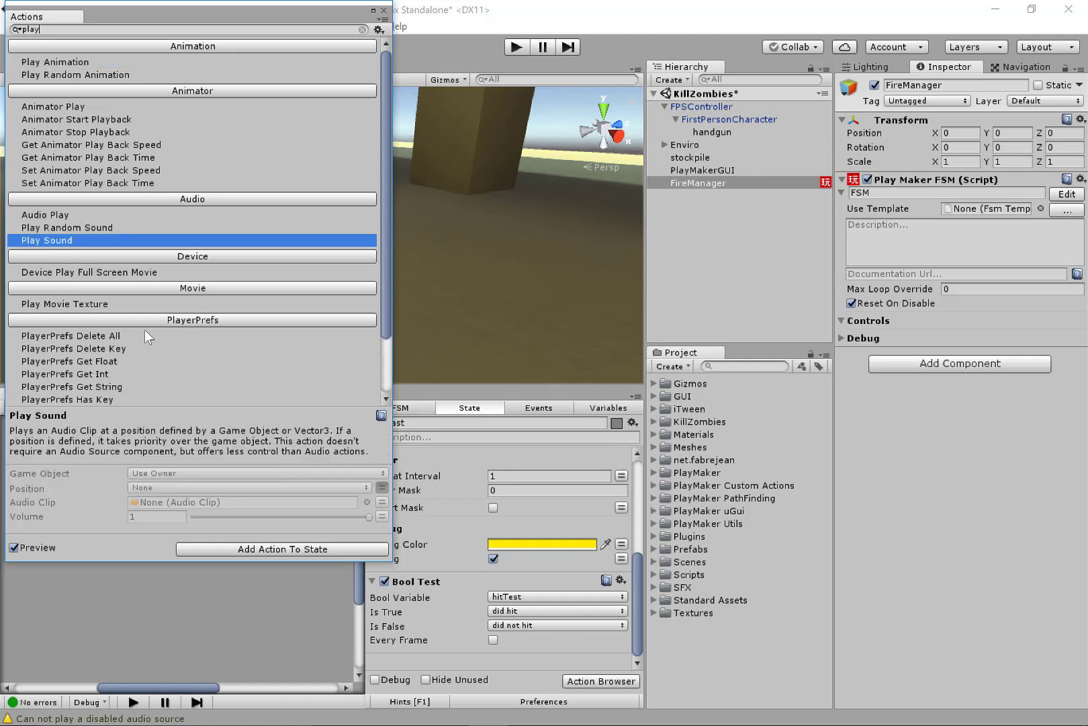
{"action": "scroll", "coordinate": [145, 330], "scroll_direction": "down", "scroll_amount": 3}
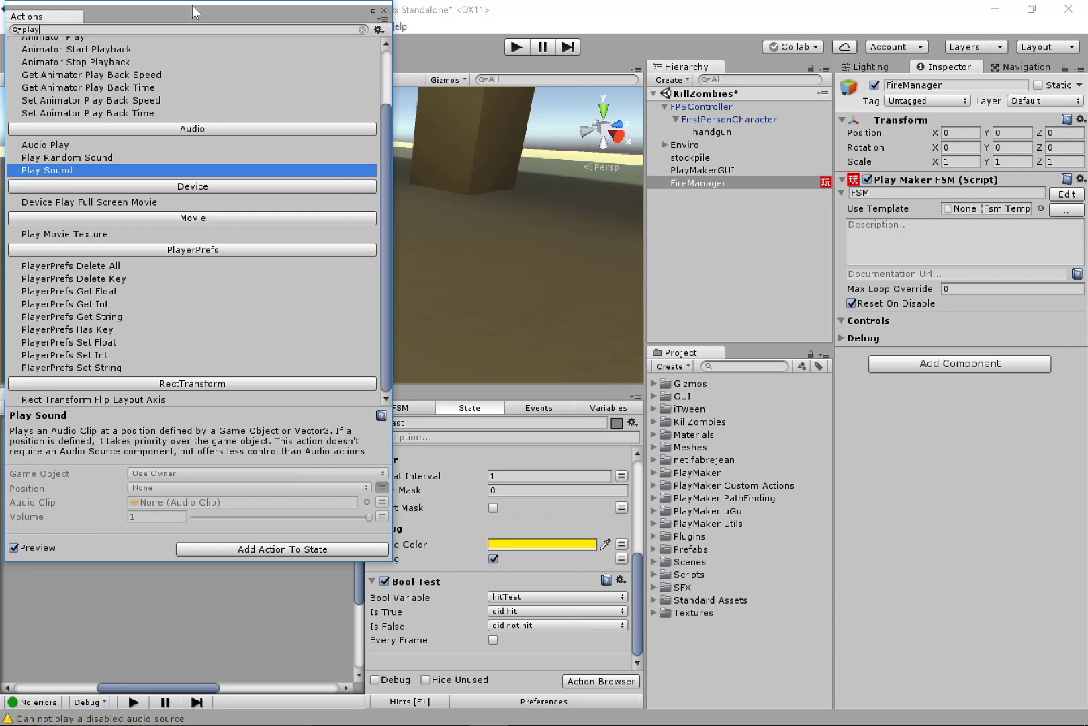
{"action": "left_click", "coordinate": [383, 11]}
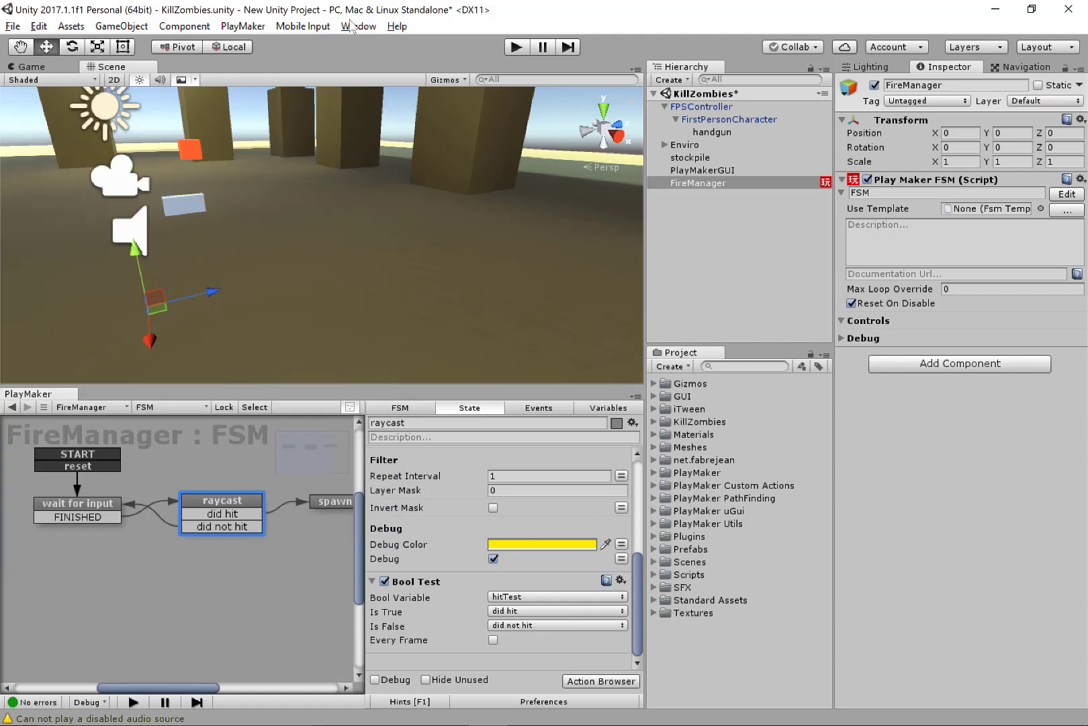
Find Audio Play Advanced in the PlayMaker Ecosystem by searching play sound advanced, install it, and make the PlayMaker panel taller.
{"action": "left_click", "coordinate": [243, 25]}
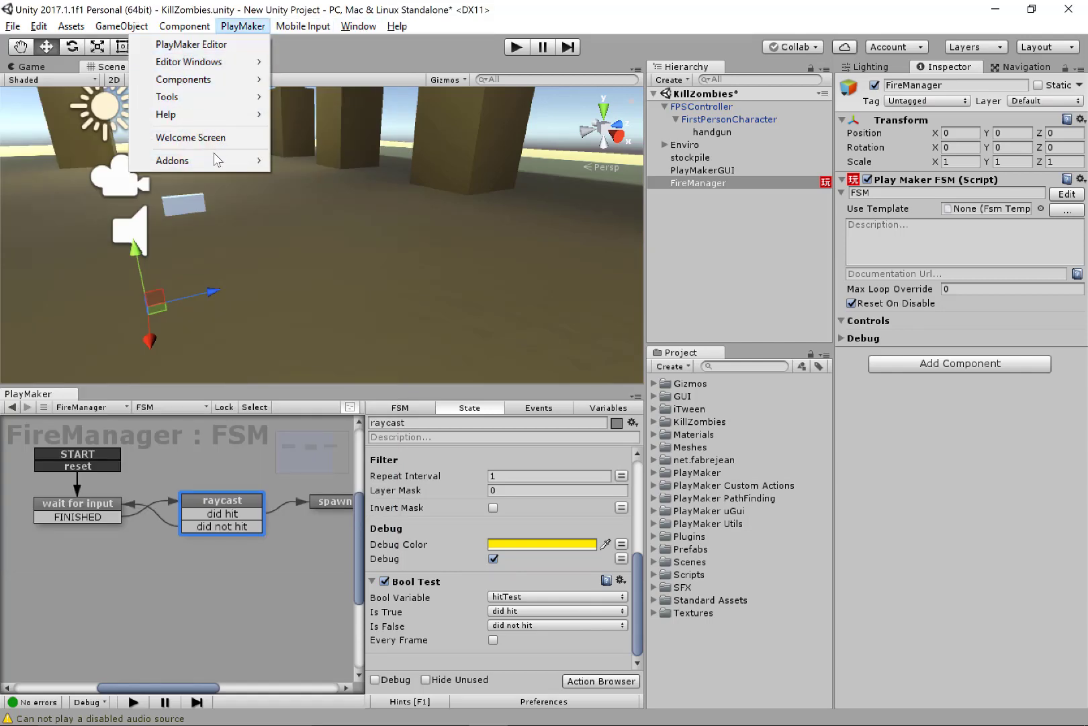
{"action": "mouse_move", "coordinate": [215, 162]}
{"action": "left_click", "coordinate": [281, 163]}
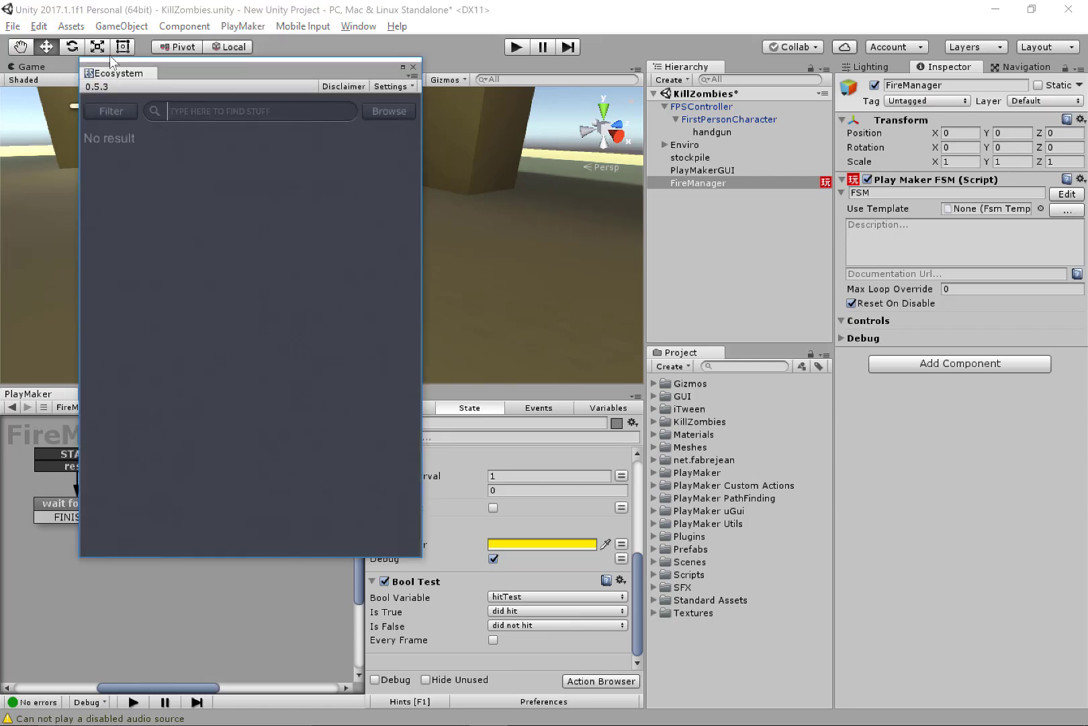
{"action": "type", "text": "play sound "}
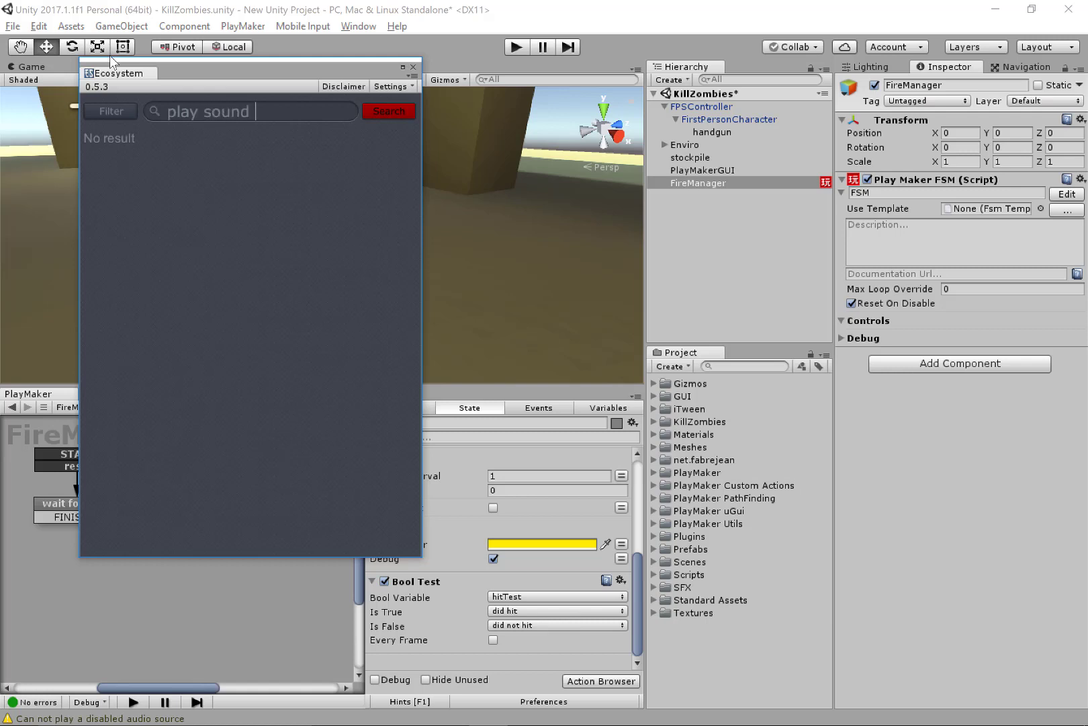
{"action": "type", "text": "advanced"}
{"action": "key", "text": "Return"}
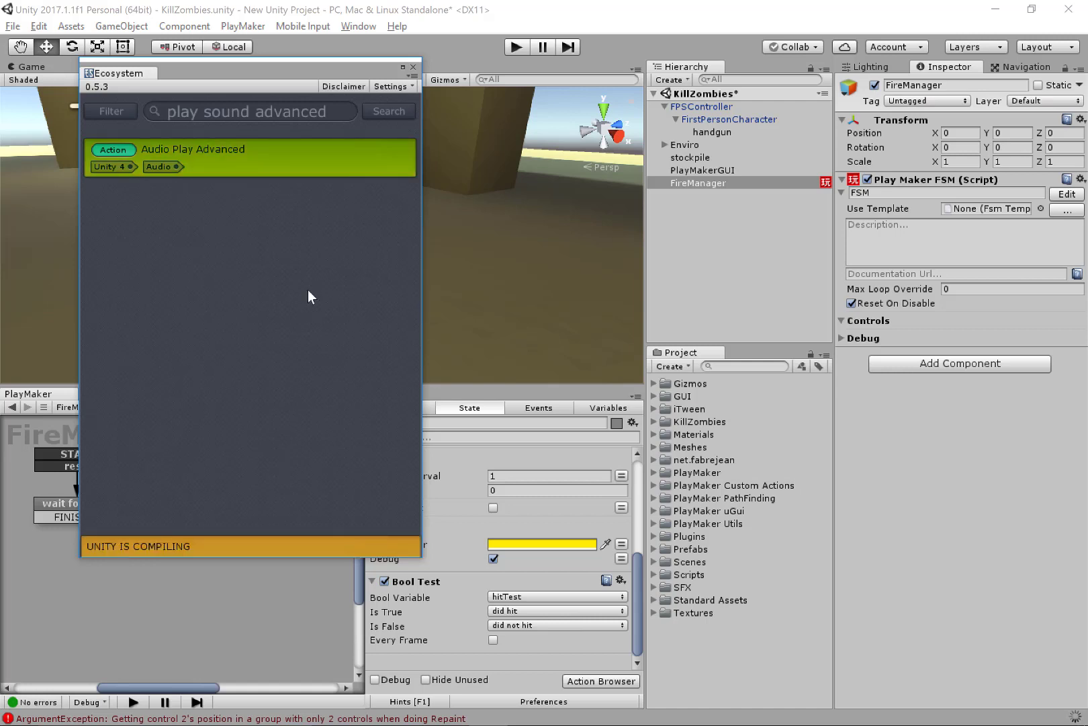
{"action": "left_click_drag", "start_coordinate": [333, 73], "coordinate": [345, 76]}
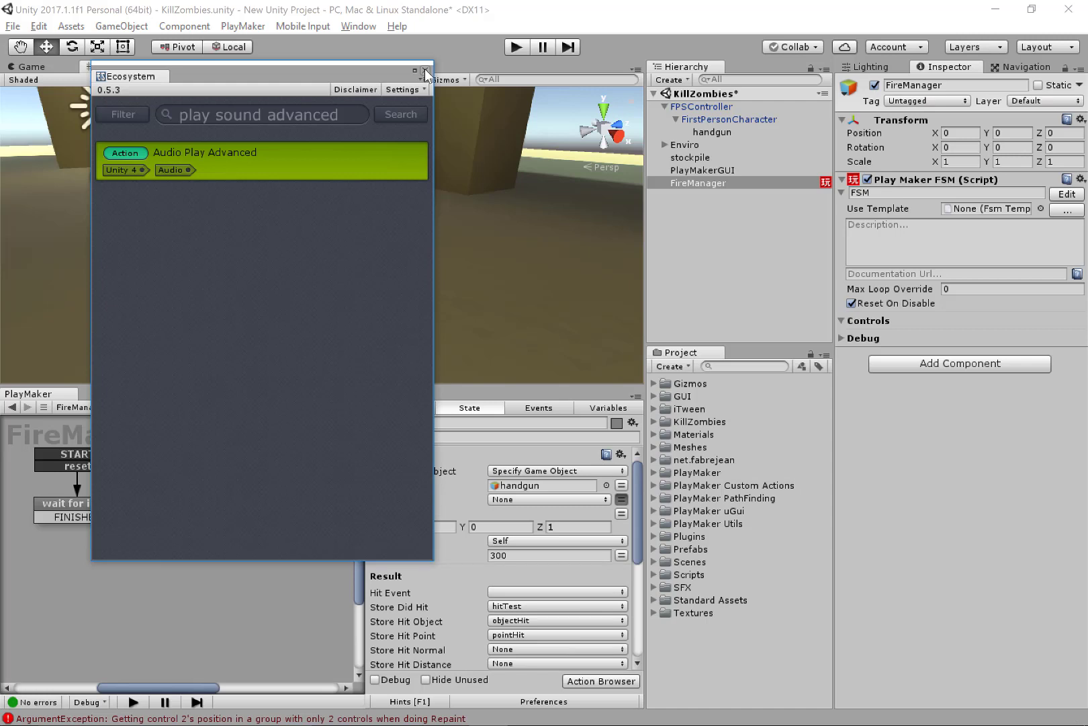
{"action": "left_click", "coordinate": [424, 72]}
{"action": "left_click_drag", "start_coordinate": [341, 387], "coordinate": [340, 337]}
Search the raycast state's available actions for play sound and for sound, and examine Play Sound.
{"action": "scroll", "coordinate": [515, 522], "scroll_direction": "down", "scroll_amount": 5}
{"action": "double_click", "coordinate": [413, 654]}
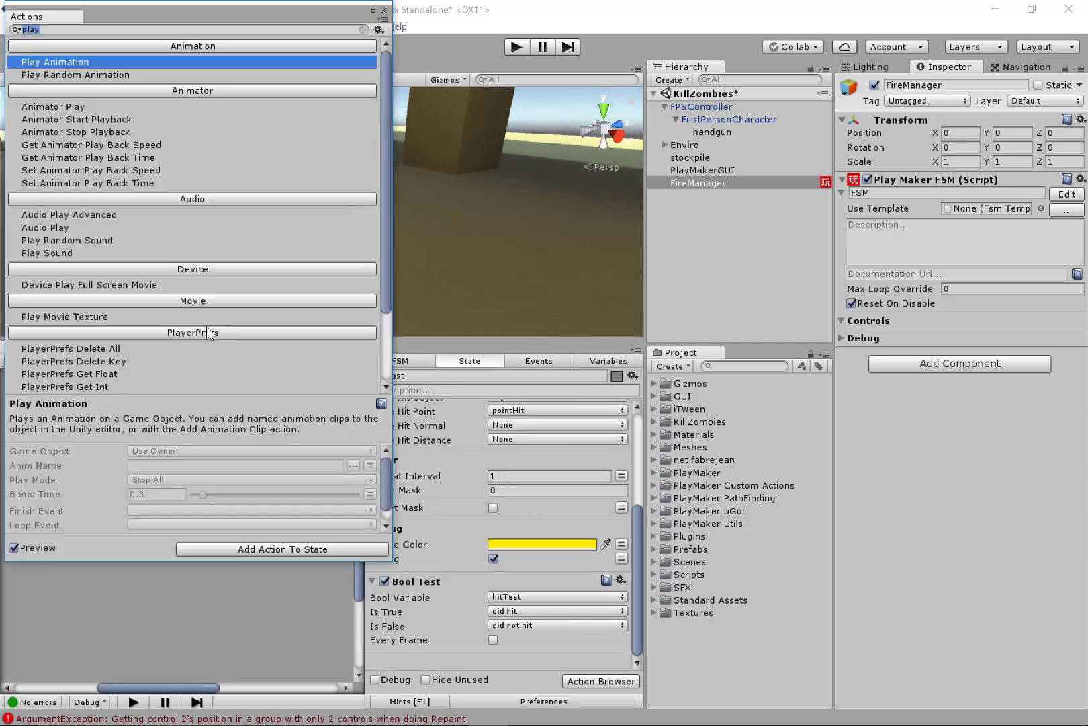
{"action": "type", "text": "play soun"}
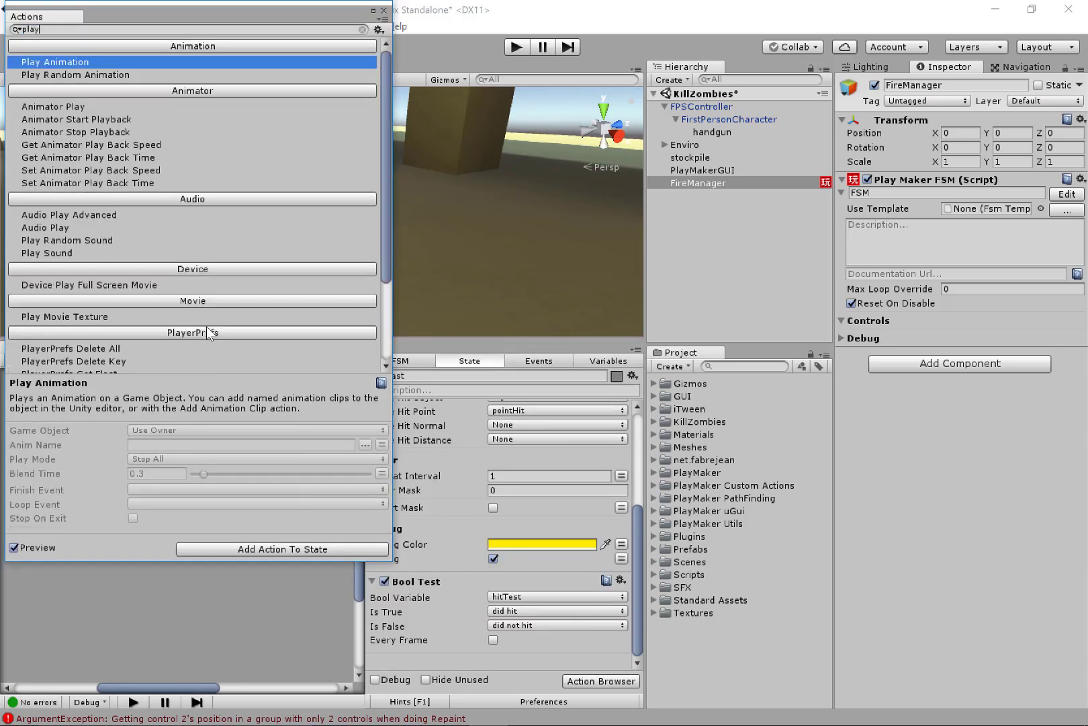
{"action": "type", "text": "d"}
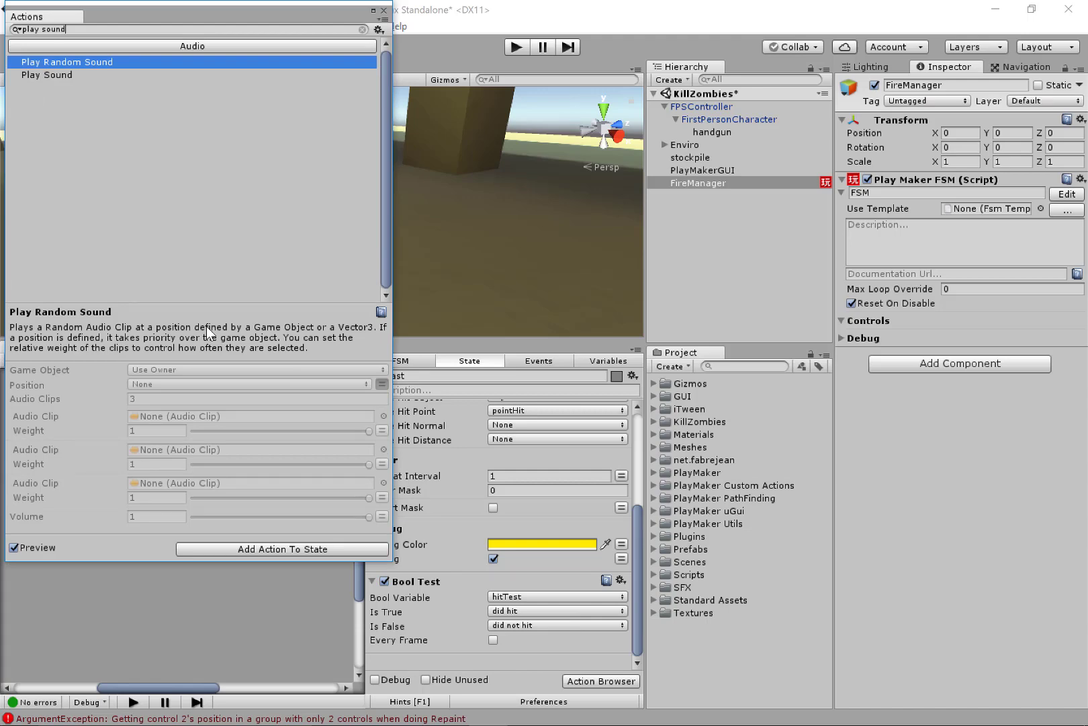
{"action": "key", "text": "BackSpace"}
{"action": "key", "text": "BackSpace"}
{"action": "key", "text": "BackSpace"}
{"action": "key", "text": "BackSpace"}
{"action": "key", "text": "BackSpace"}
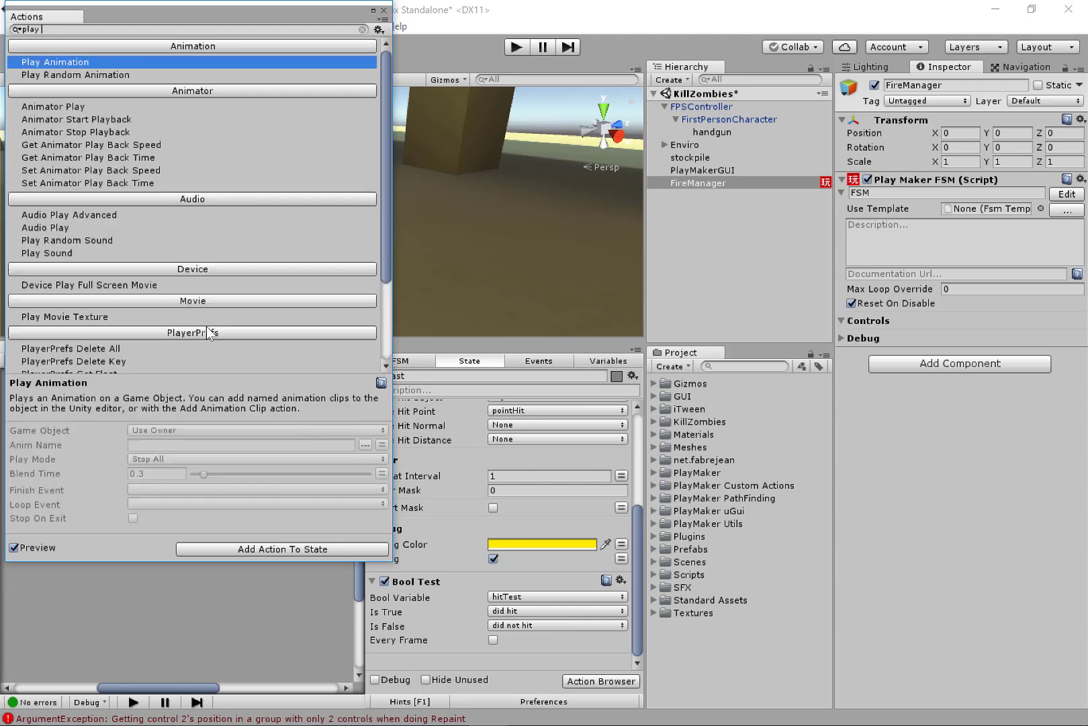
{"action": "key", "text": "BackSpace"}
{"action": "key", "text": "BackSpace"}
{"action": "key", "text": "BackSpace"}
{"action": "key", "text": "BackSpace"}
{"action": "key", "text": "BackSpace"}
{"action": "type", "text": "sou"}
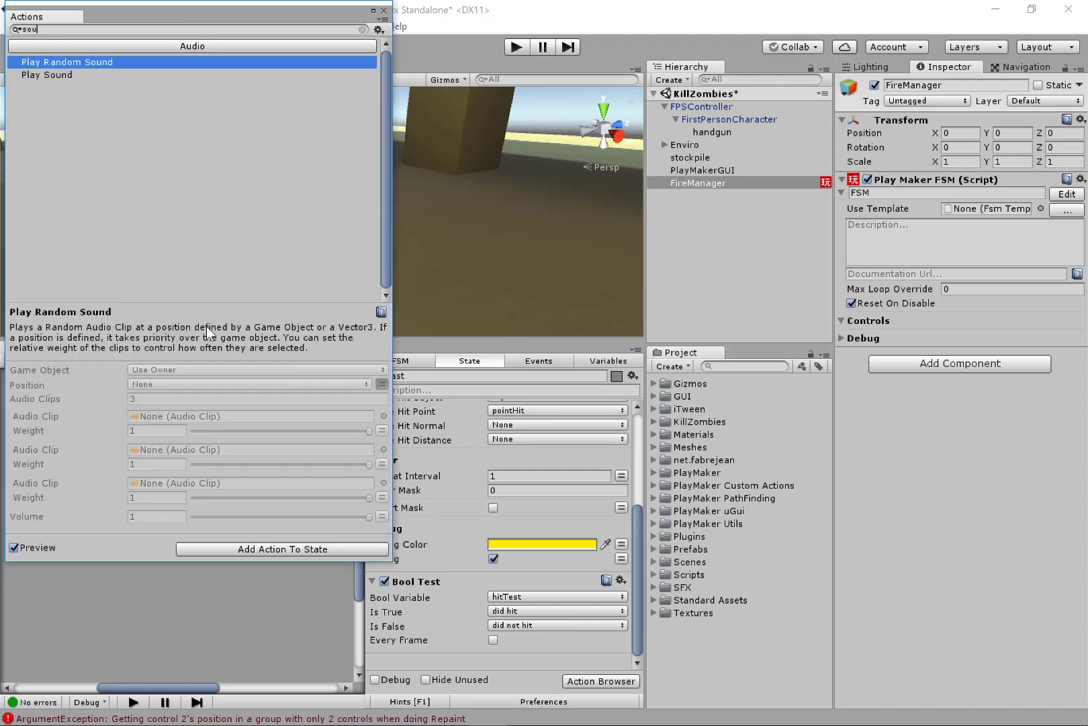
{"action": "type", "text": "nd"}
{"action": "left_click", "coordinate": [84, 74]}
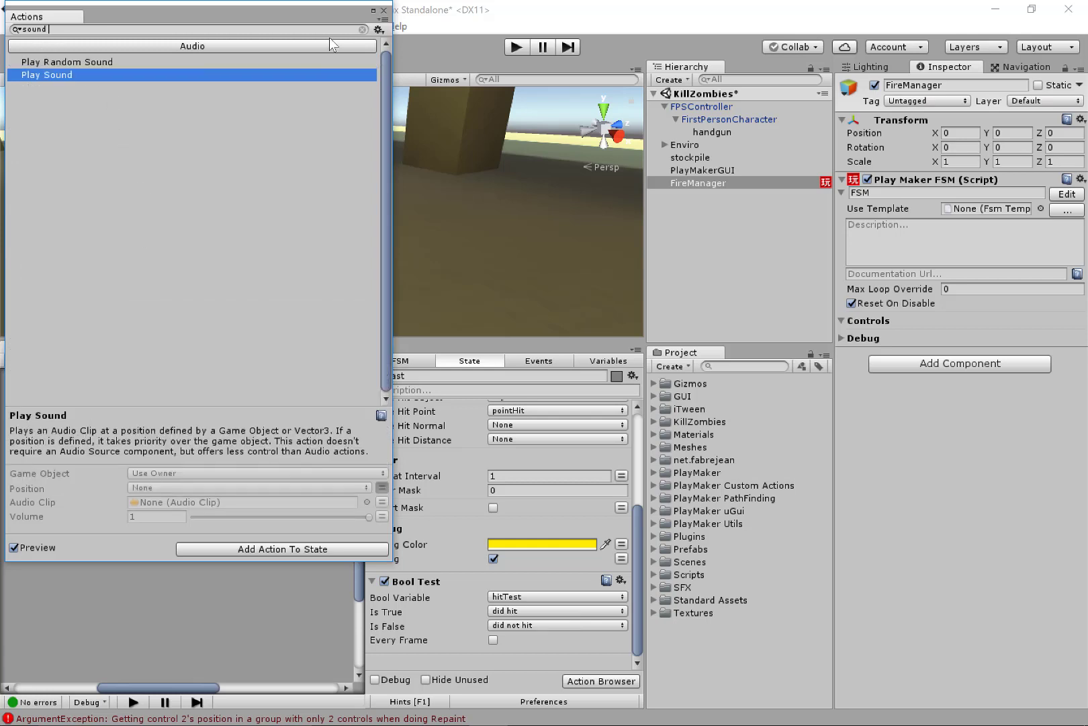
Add the Audio Play Advanced action from the Audio category to the raycast state.
{"action": "left_click", "coordinate": [362, 29]}
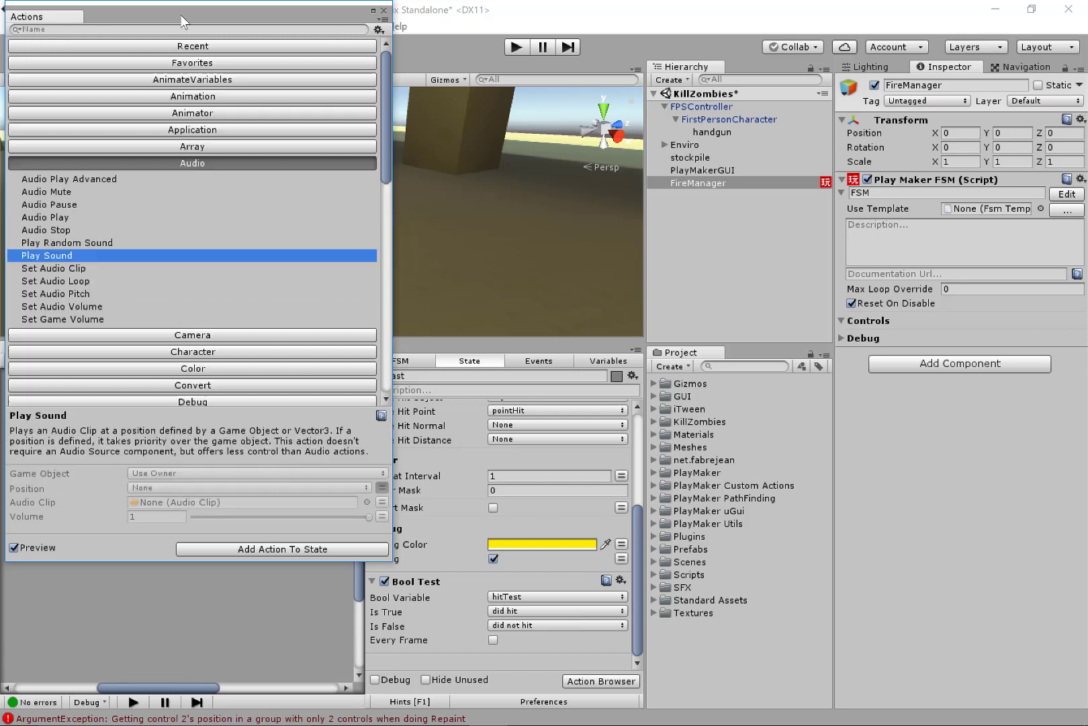
{"action": "left_click", "coordinate": [140, 180]}
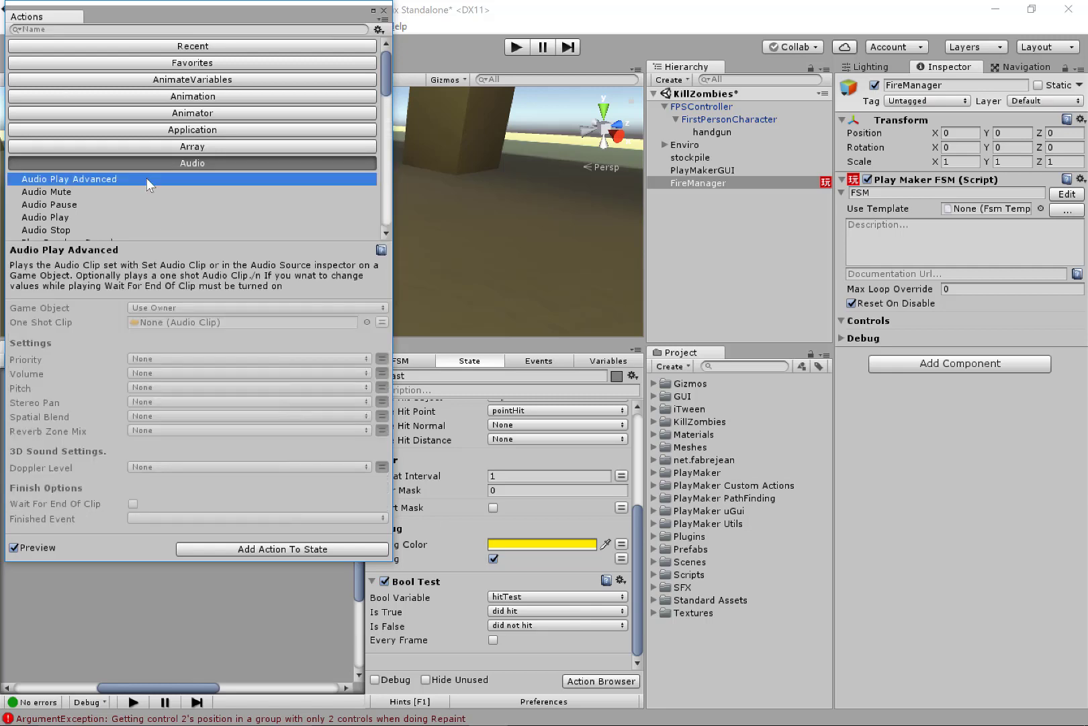
{"action": "double_click", "coordinate": [146, 178]}
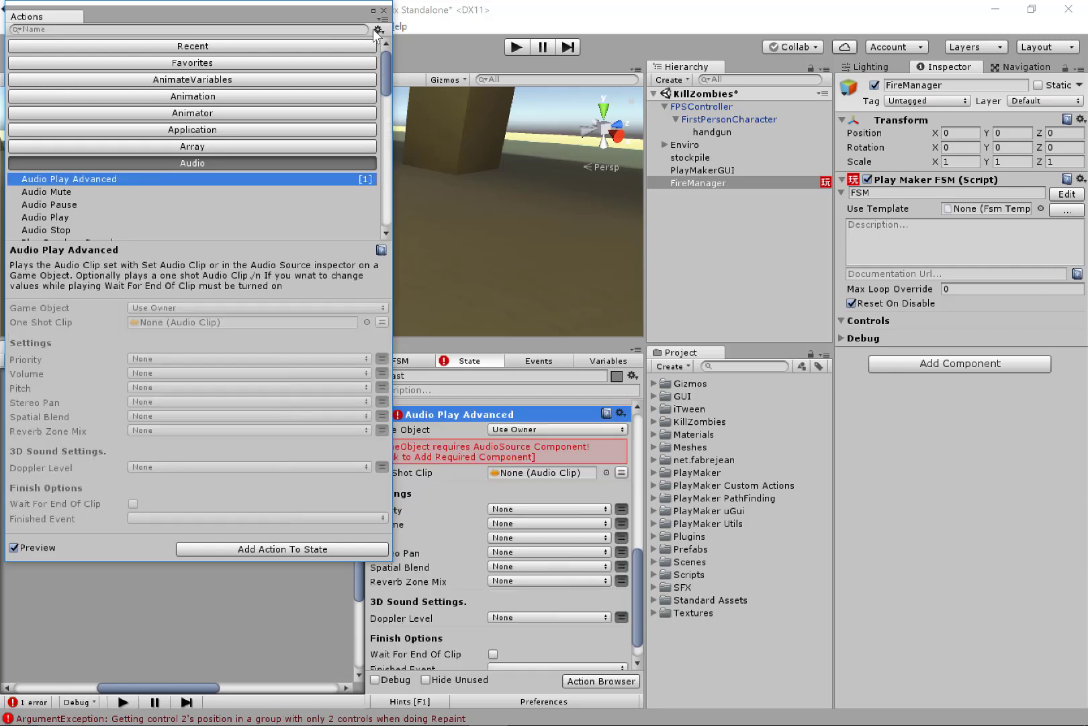
{"action": "left_click", "coordinate": [384, 10]}
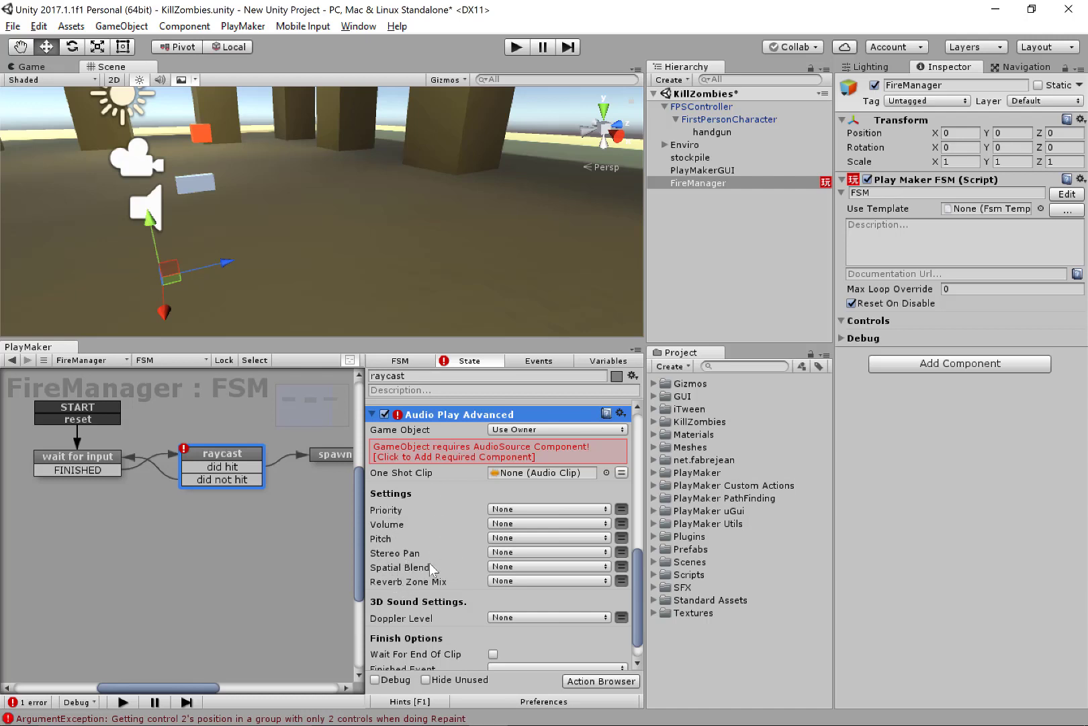
Move the Audio Play Advanced action to the top of the raycast state, above the Raycast action.
{"action": "scroll", "coordinate": [449, 538], "scroll_direction": "up", "scroll_amount": 5}
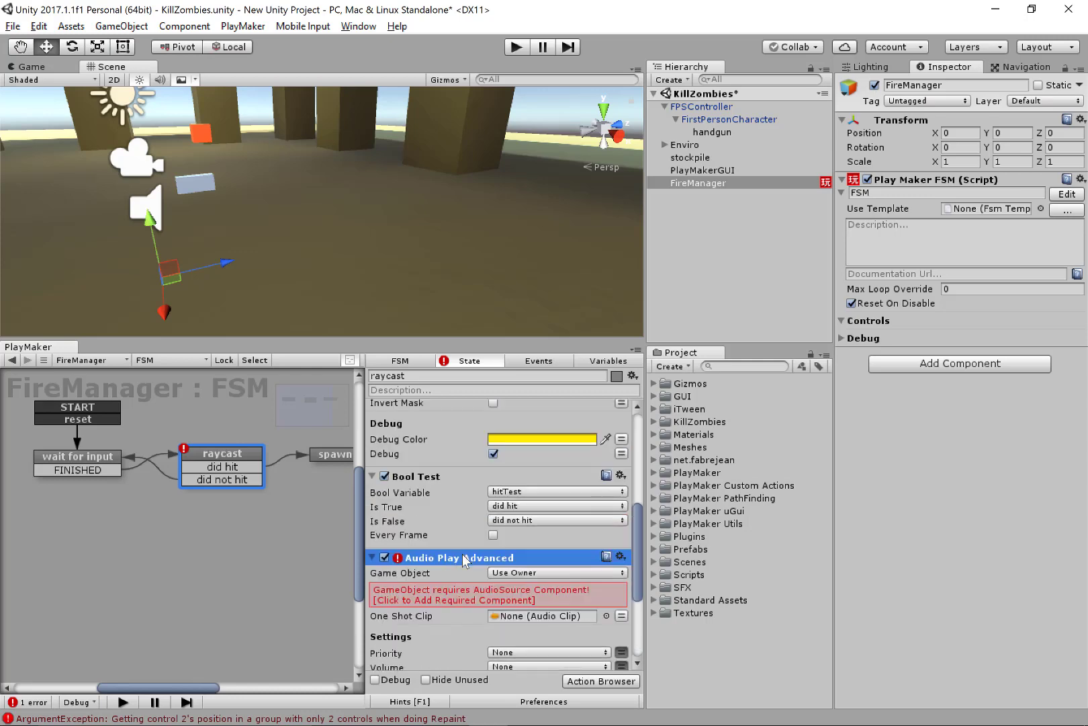
{"action": "left_click_drag", "start_coordinate": [457, 522], "coordinate": [457, 523]}
{"action": "scroll", "coordinate": [458, 526], "scroll_direction": "up", "scroll_amount": 2}
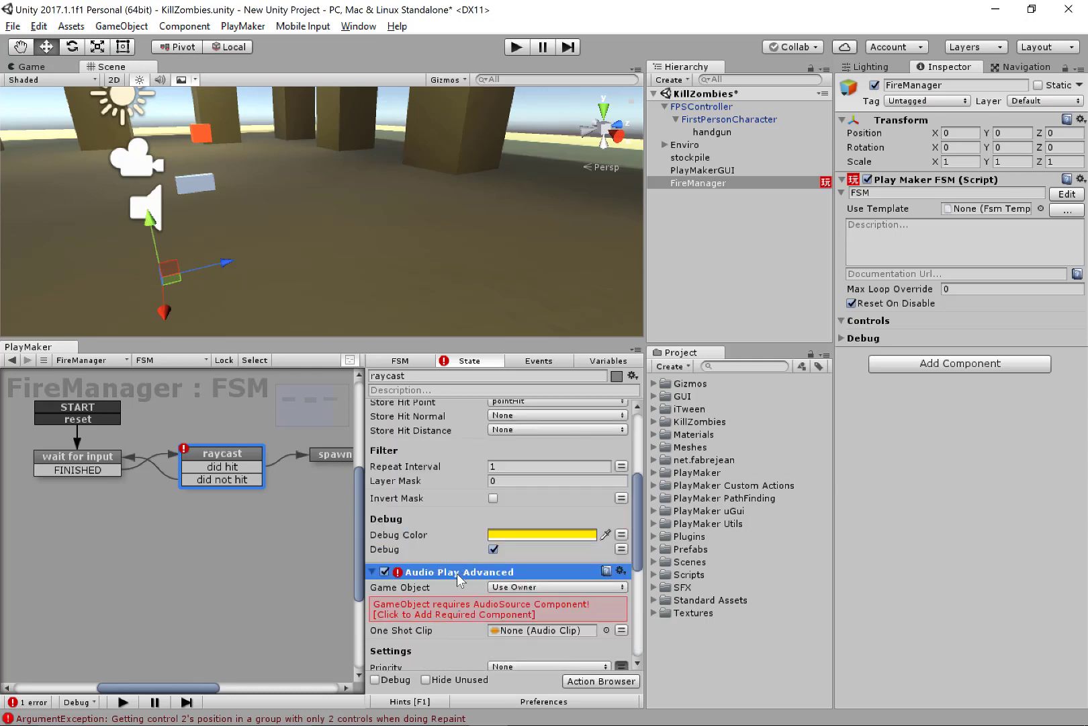
{"action": "left_click_drag", "start_coordinate": [459, 573], "coordinate": [449, 415]}
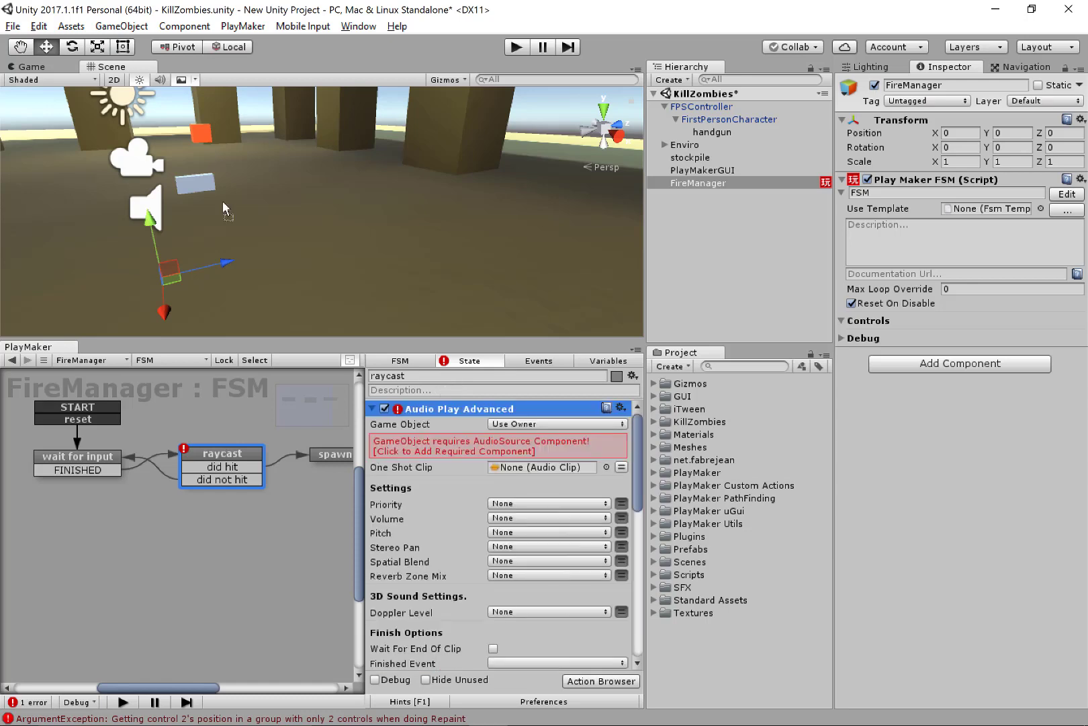
Specify handgun as the Audio Play Advanced action's game object and add the required AudioSource component to it.
{"action": "left_click", "coordinate": [503, 425]}
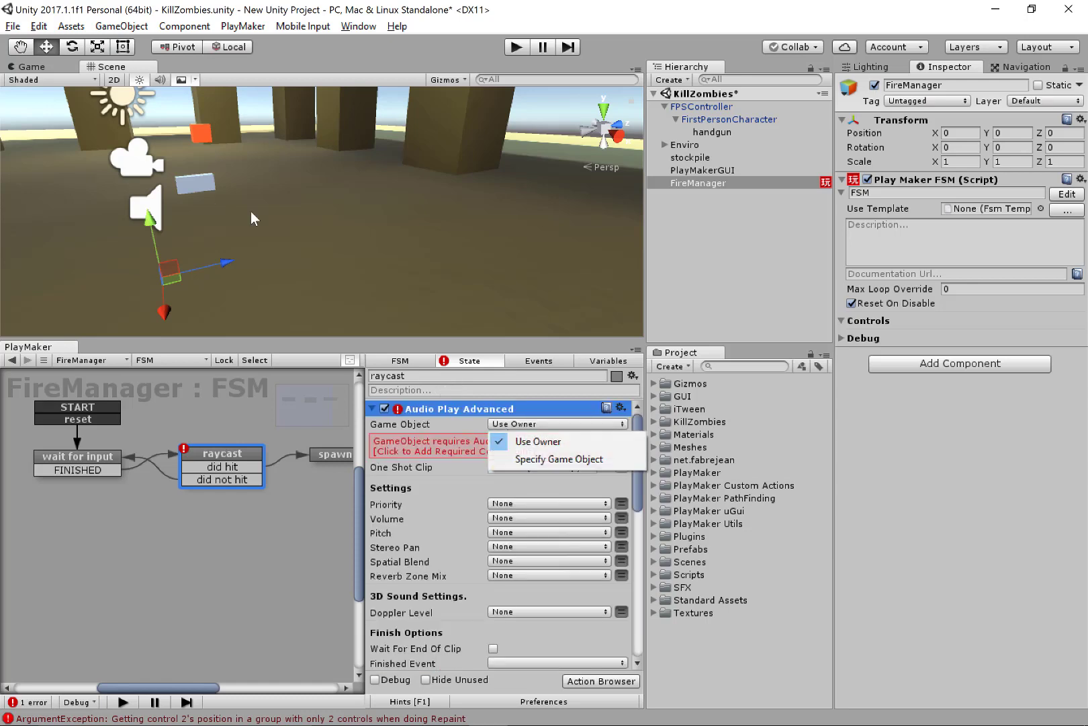
{"action": "left_click", "coordinate": [555, 458]}
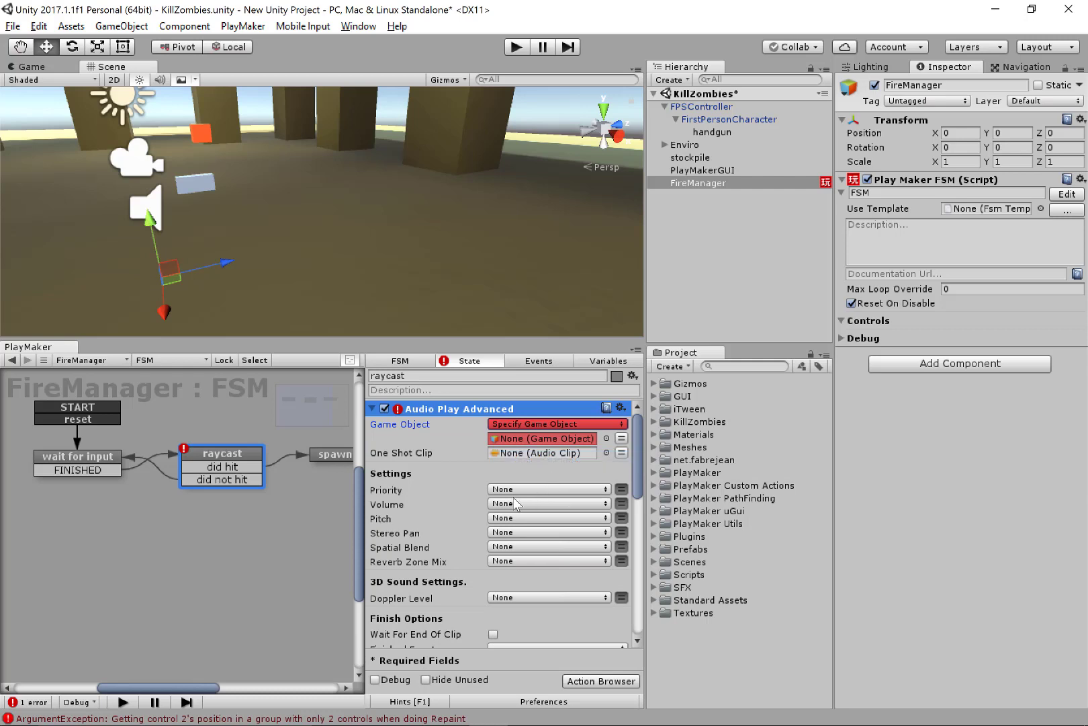
{"action": "left_click_drag", "start_coordinate": [714, 133], "coordinate": [539, 444]}
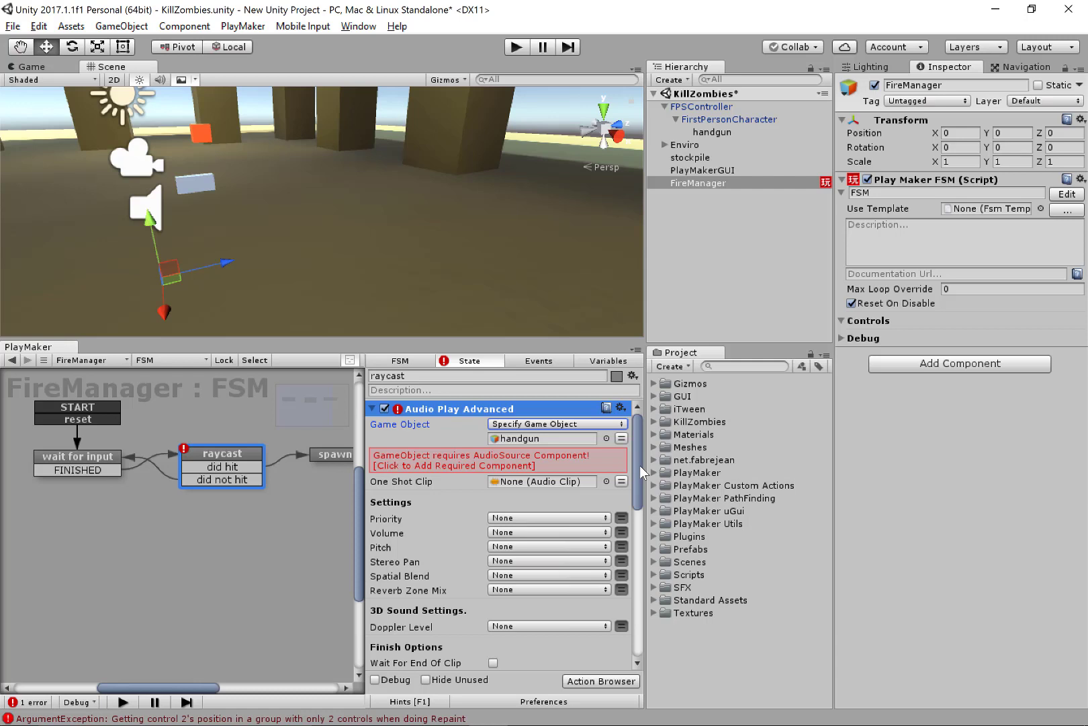
{"action": "left_click", "coordinate": [551, 461]}
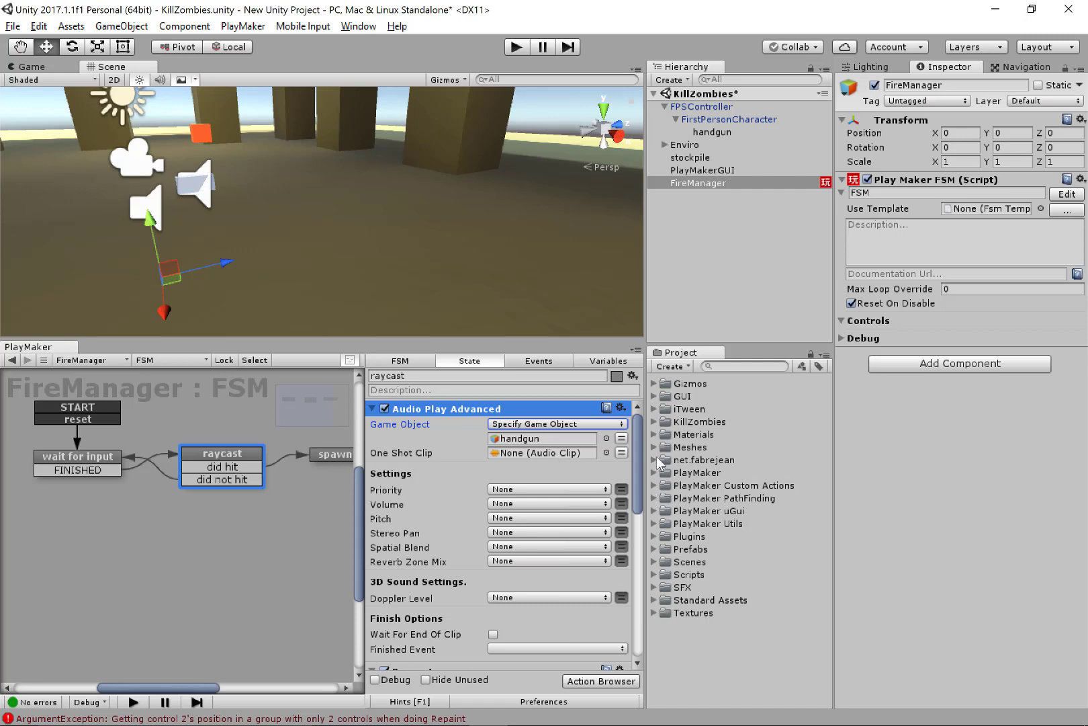
Preview the gunShot clip from the SFX folder and assign it as the Audio Play Advanced action's One Shot Clip in FireManager's raycast state.
{"action": "left_click", "coordinate": [654, 586]}
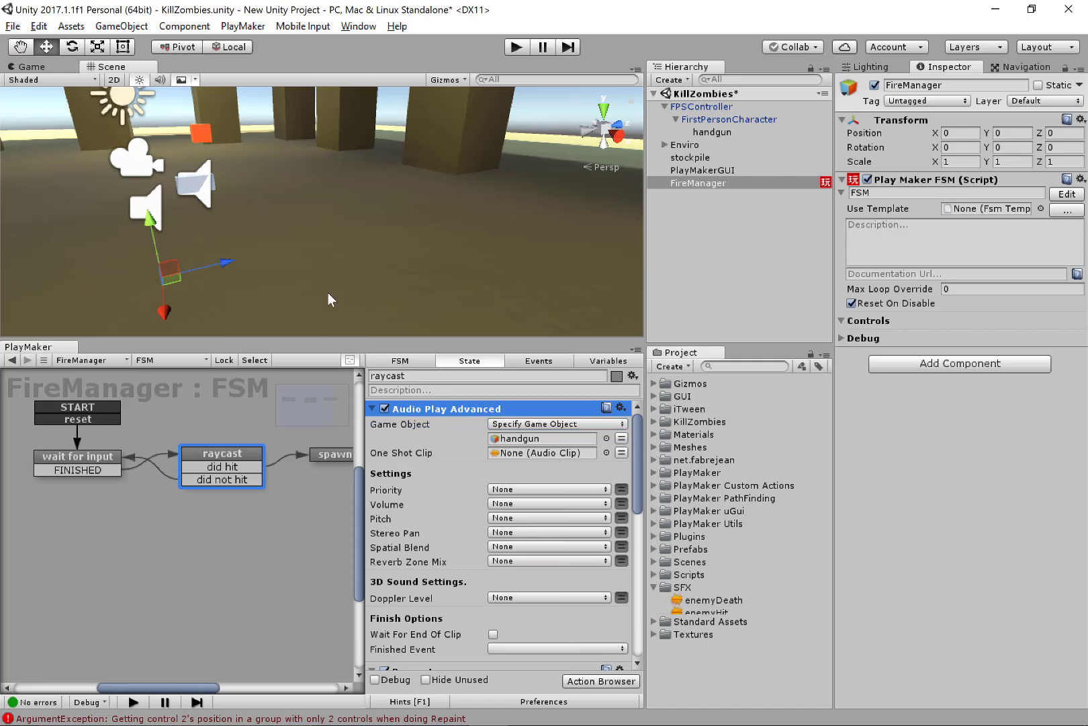
{"action": "left_click", "coordinate": [706, 638]}
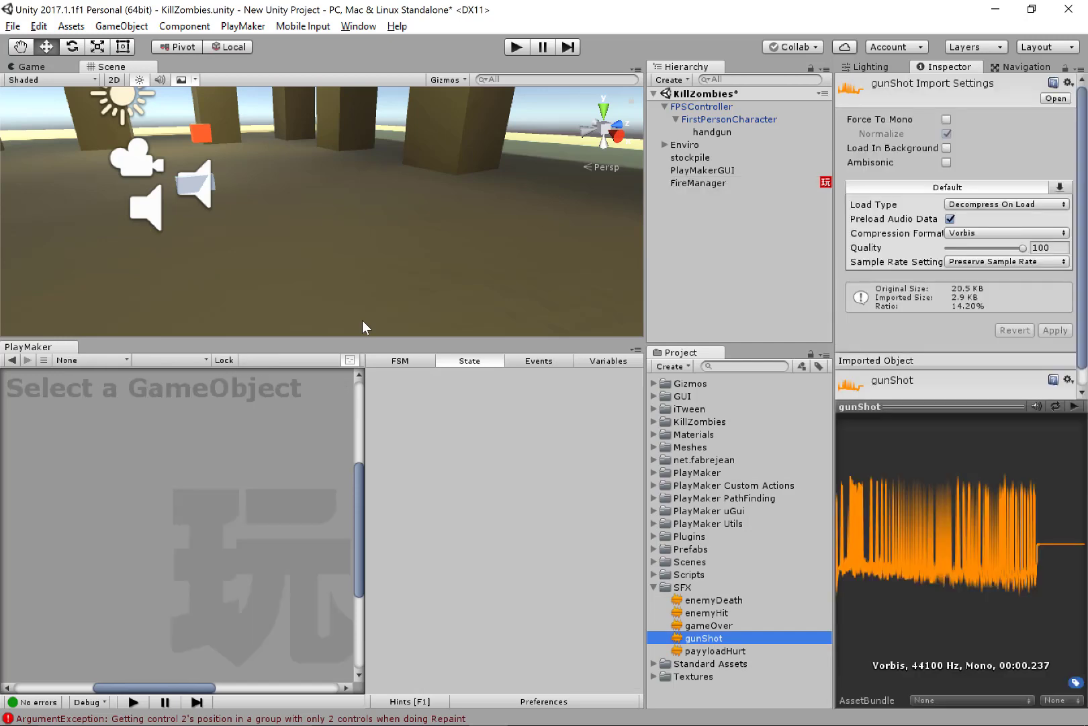
{"action": "left_click", "coordinate": [1073, 406]}
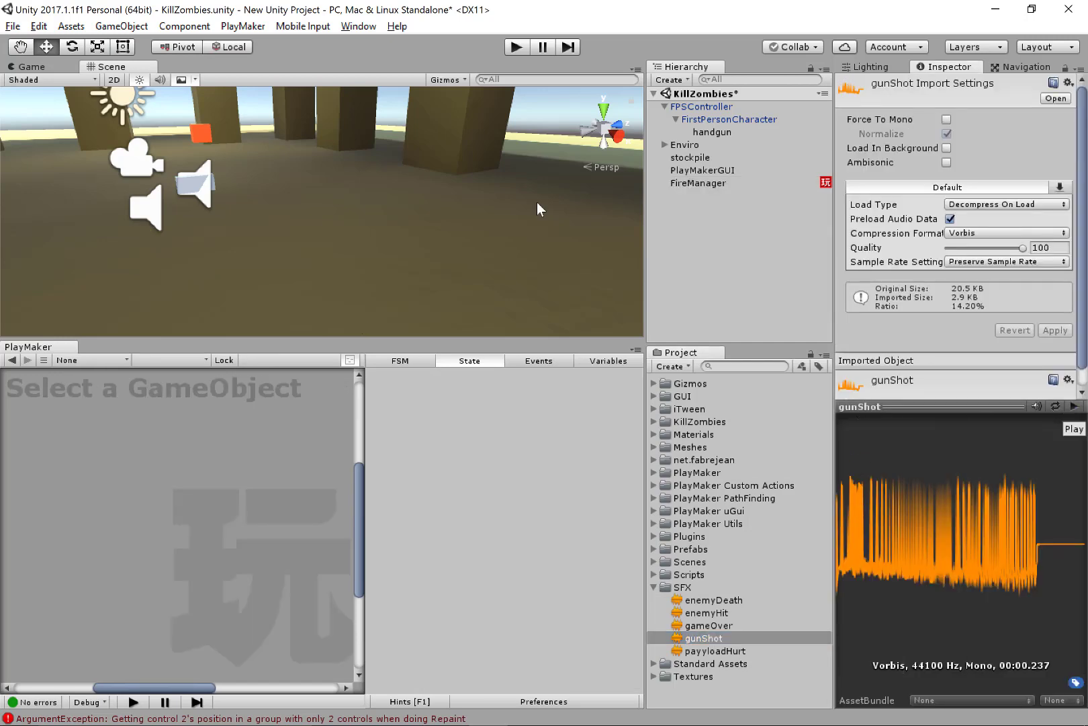
{"action": "left_click", "coordinate": [705, 183]}
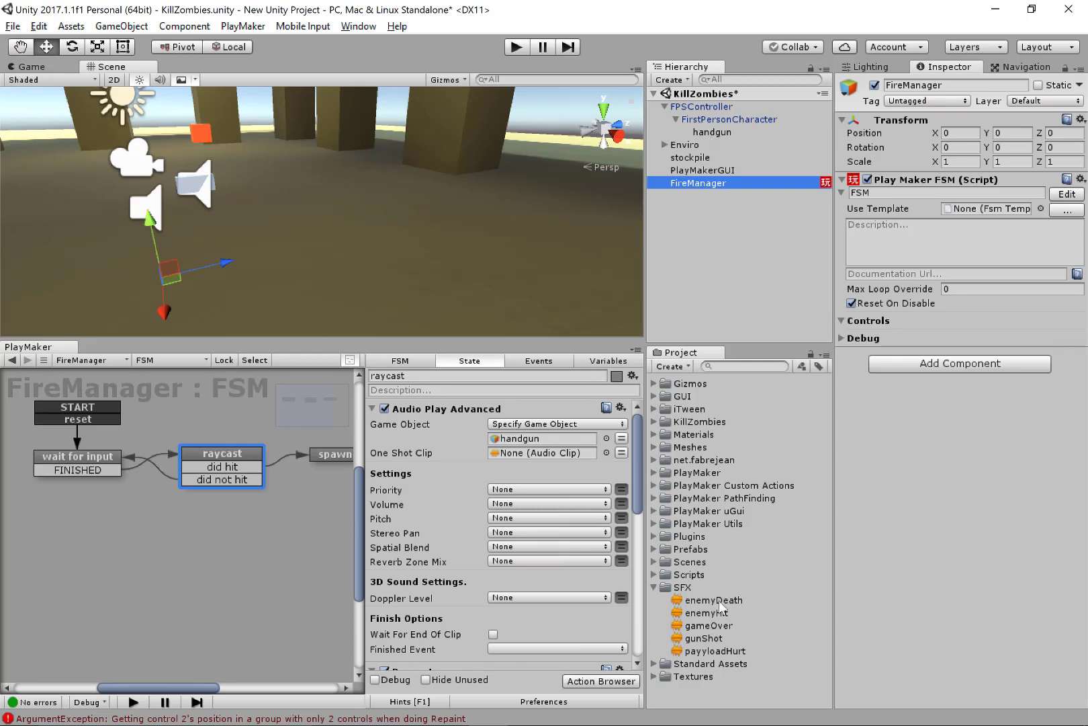
{"action": "left_click_drag", "start_coordinate": [696, 638], "coordinate": [544, 455]}
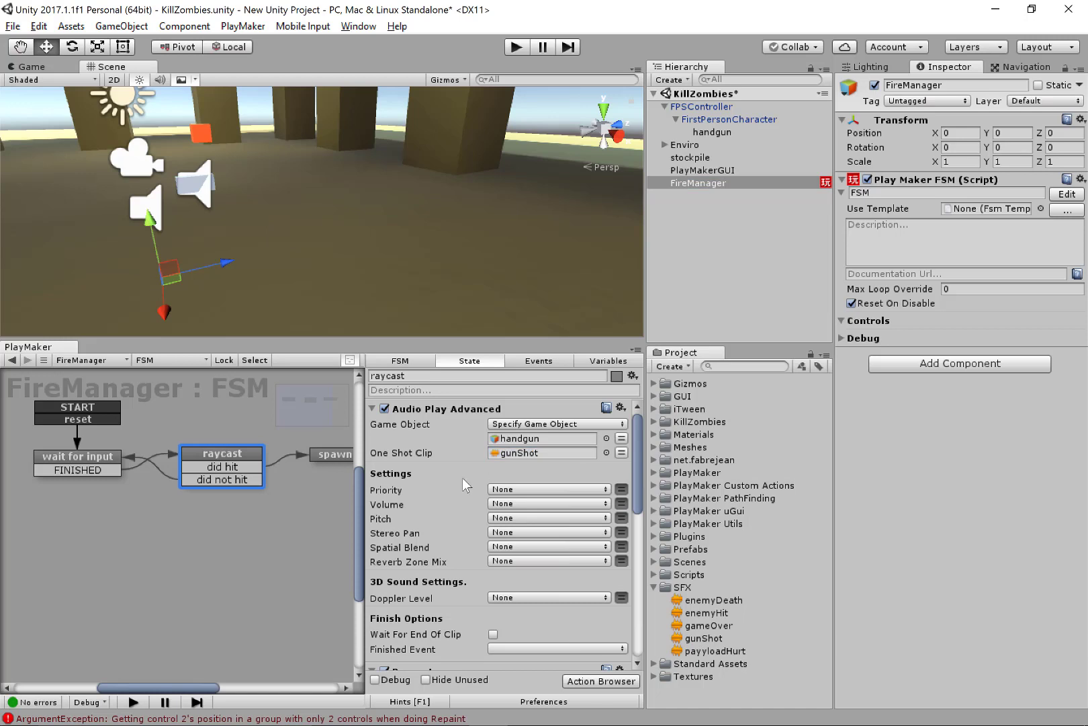
{"action": "left_click_drag", "start_coordinate": [638, 465], "coordinate": [638, 486]}
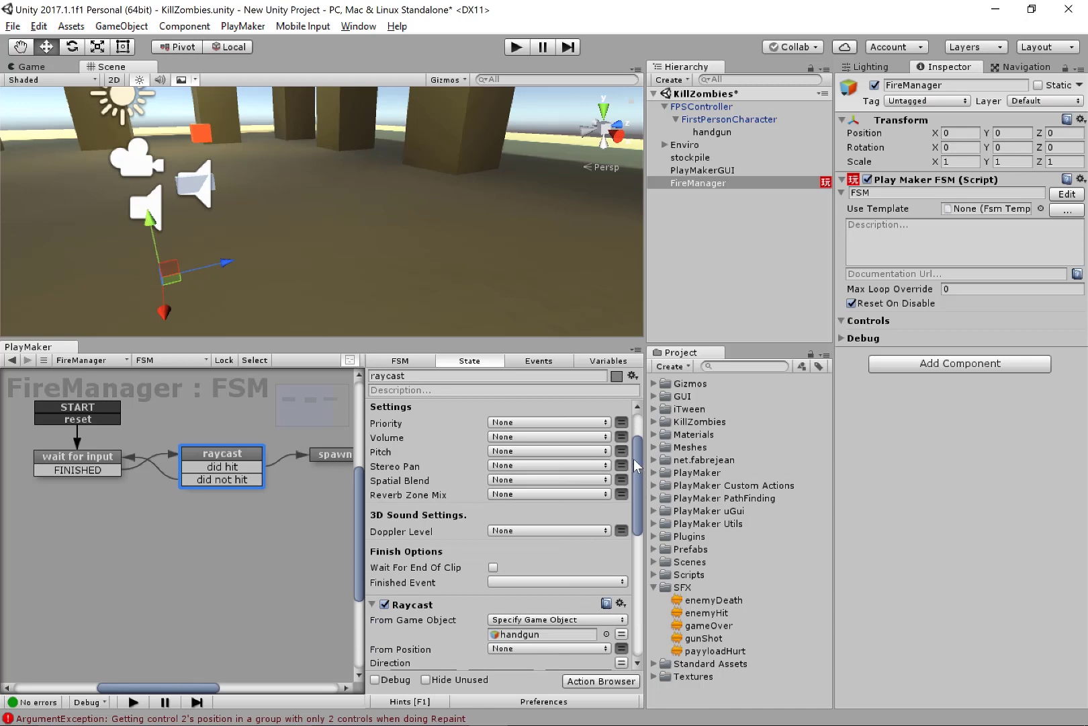
{"action": "left_click_drag", "start_coordinate": [639, 453], "coordinate": [659, 426]}
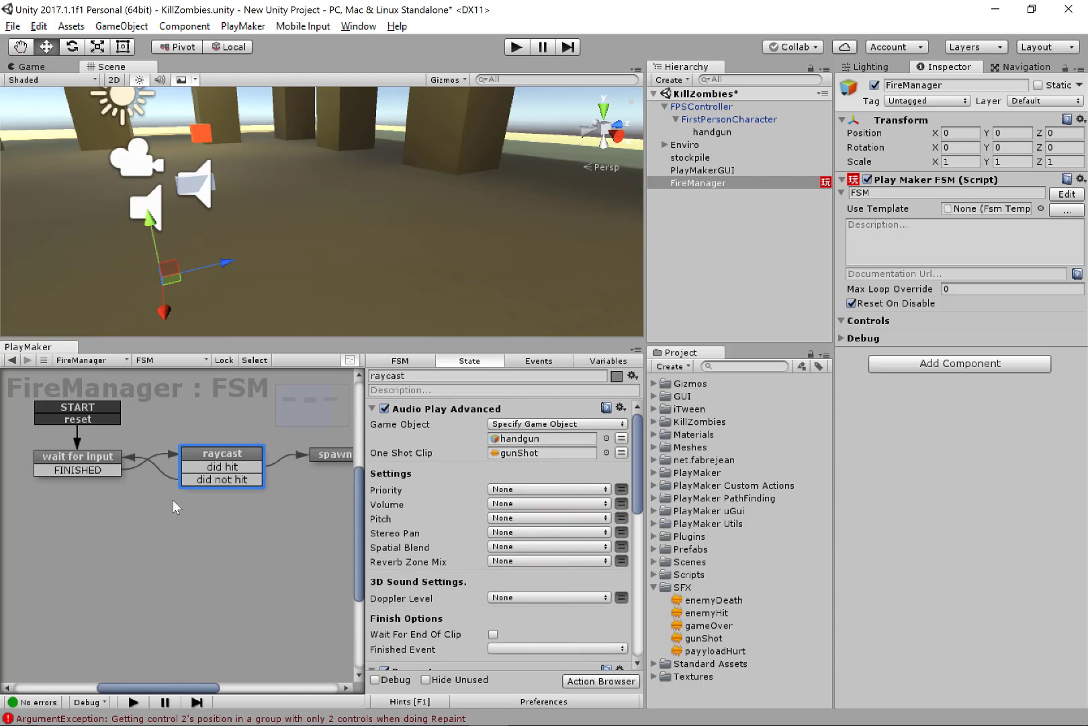
Drive the Audio Play Advanced action's Pitch with a new variable named gunShotPitch.
{"action": "middle_click_drag", "start_coordinate": [254, 534], "coordinate": [232, 528]}
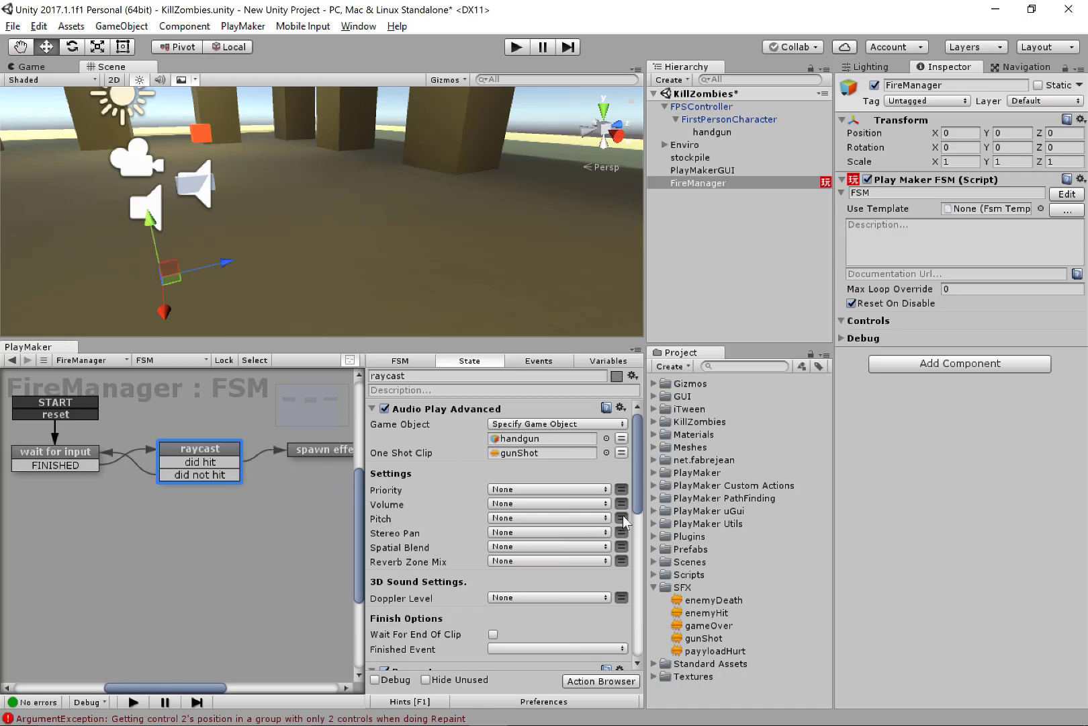
{"action": "left_click", "coordinate": [622, 518]}
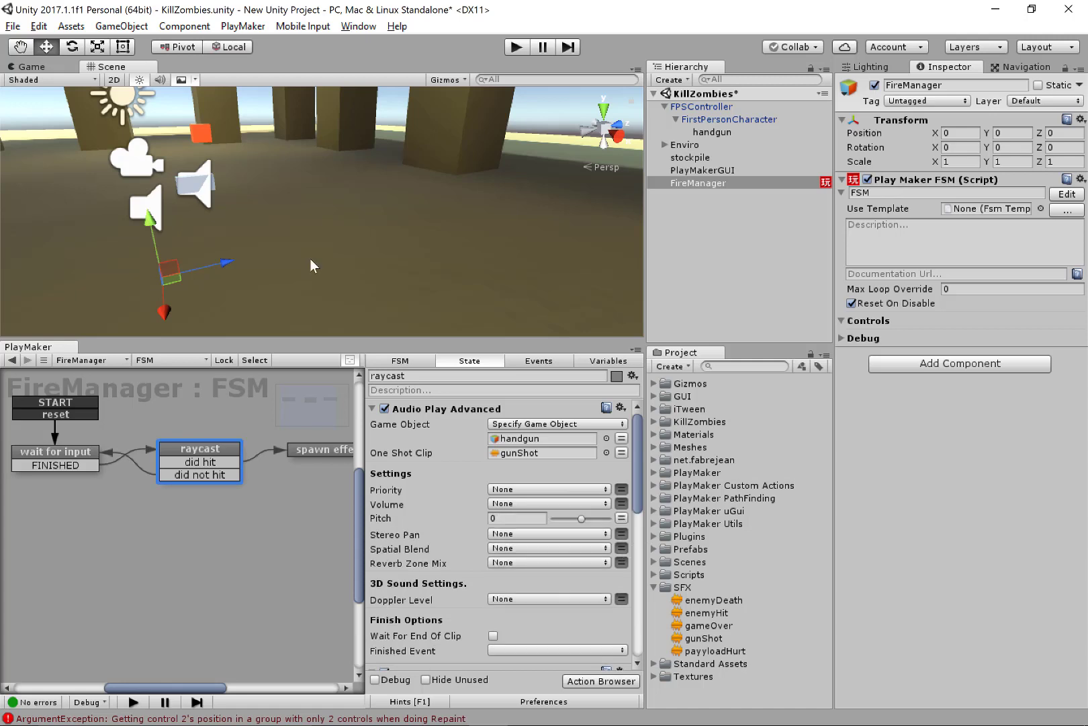
{"action": "left_click", "coordinate": [622, 518]}
{"action": "left_click", "coordinate": [594, 518]}
{"action": "left_click", "coordinate": [593, 558]}
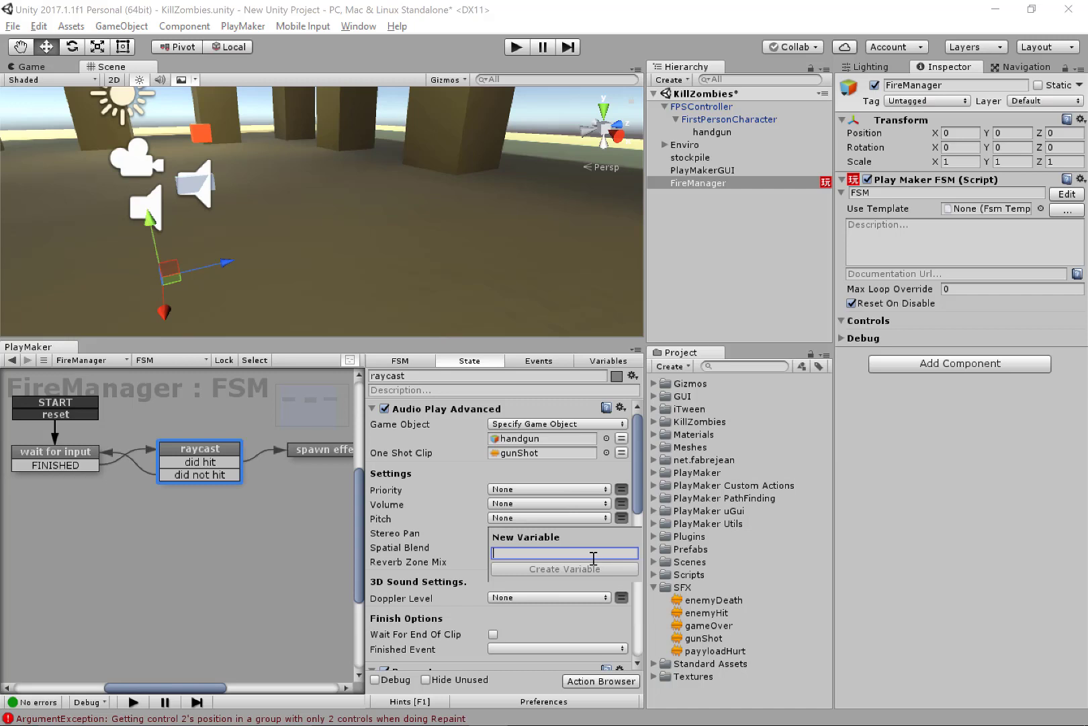
{"action": "type", "text": "gun"}
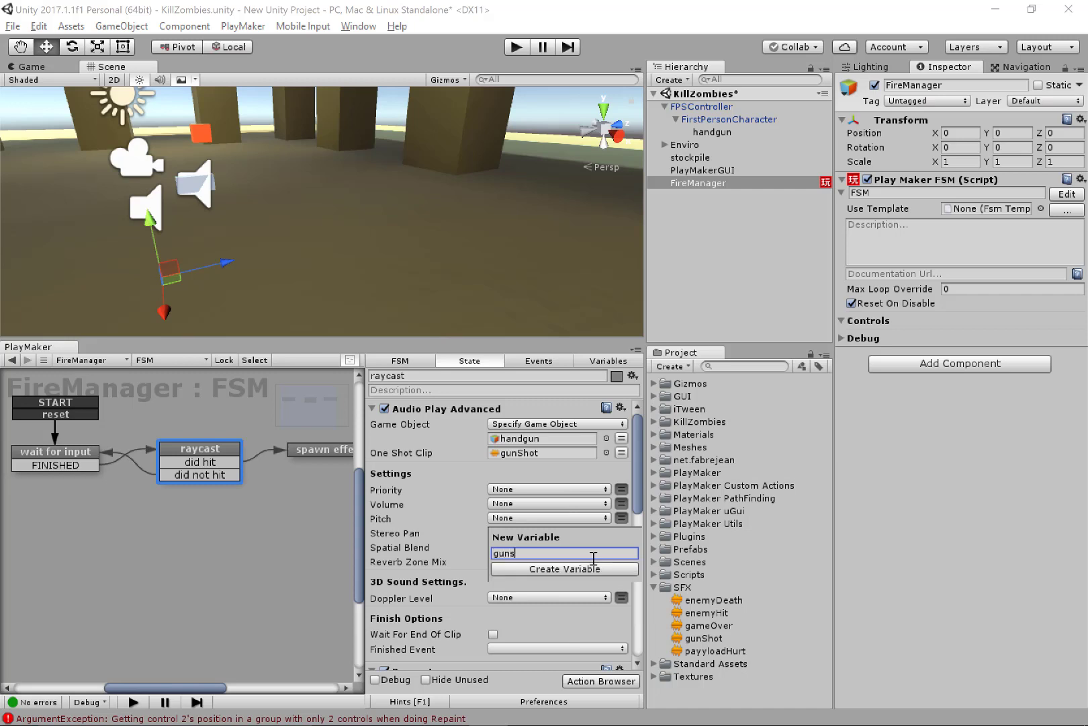
{"action": "type", "text": "ShotPitch"}
{"action": "key", "text": "Return"}
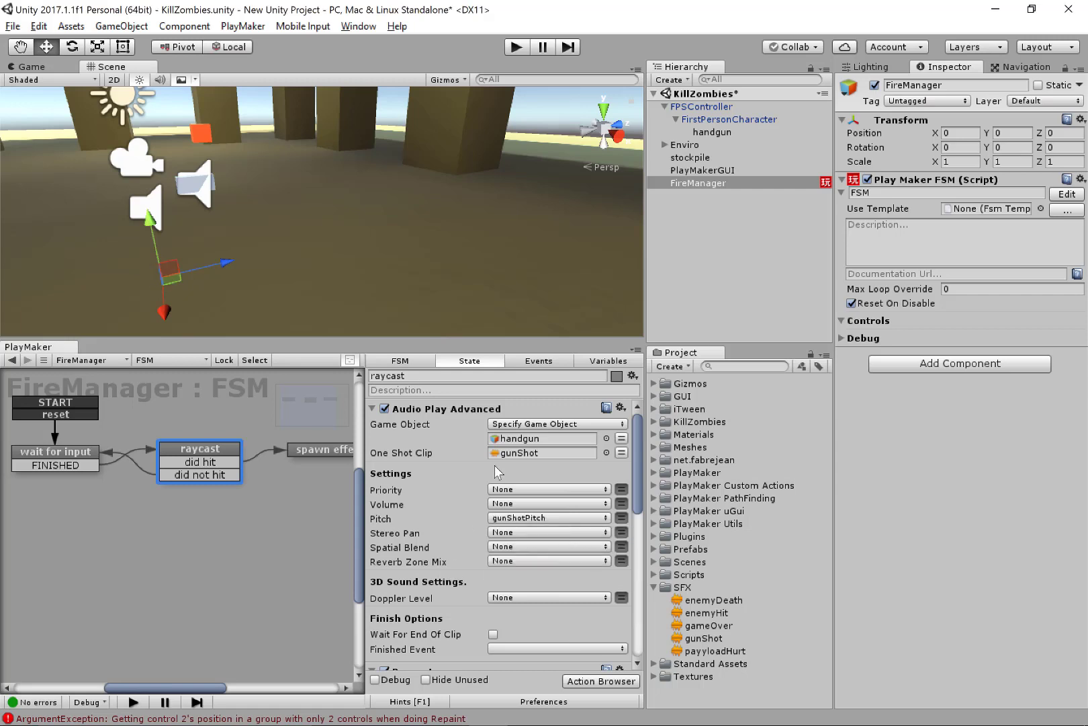
Find the Random Float action with the search "float random" and add it above Audio Play Advanced in the raycast state.
{"action": "scroll", "coordinate": [446, 492], "scroll_direction": "down", "scroll_amount": 10}
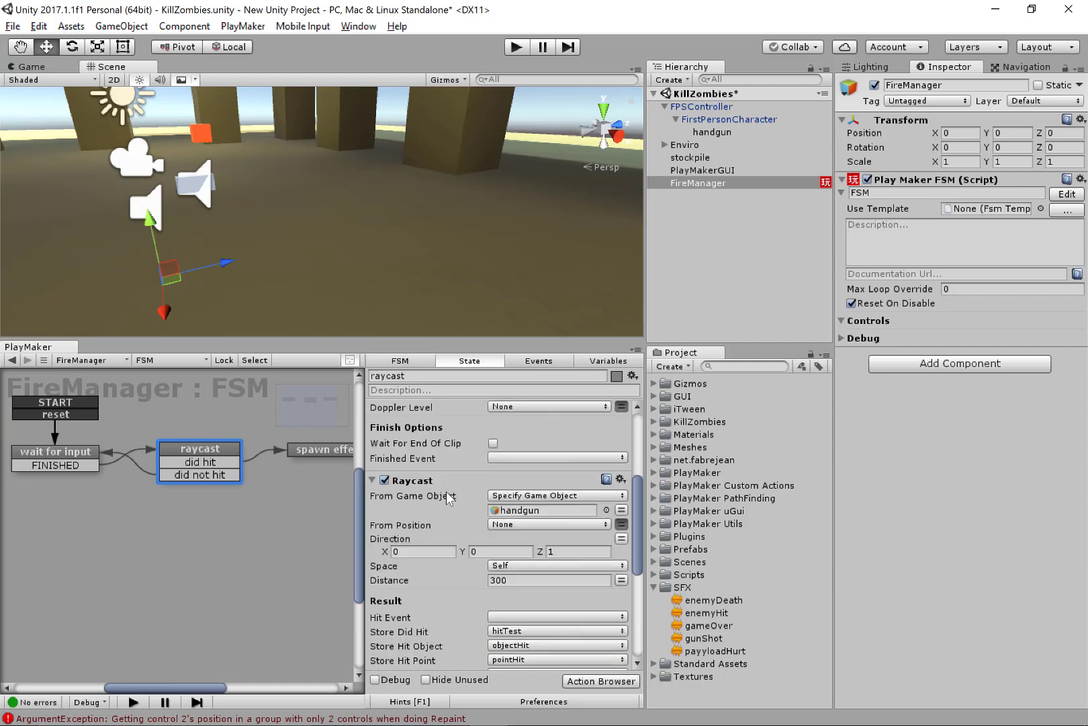
{"action": "scroll", "coordinate": [447, 492], "scroll_direction": "up", "scroll_amount": 10}
{"action": "left_click", "coordinate": [449, 409]}
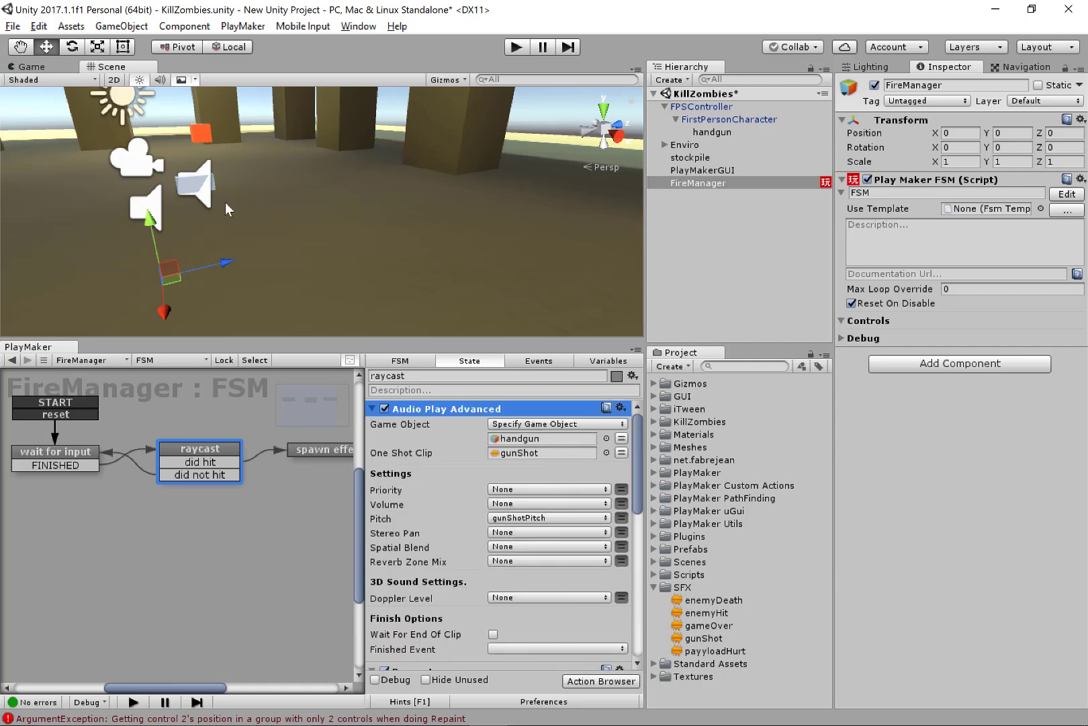
{"action": "left_click", "coordinate": [574, 682]}
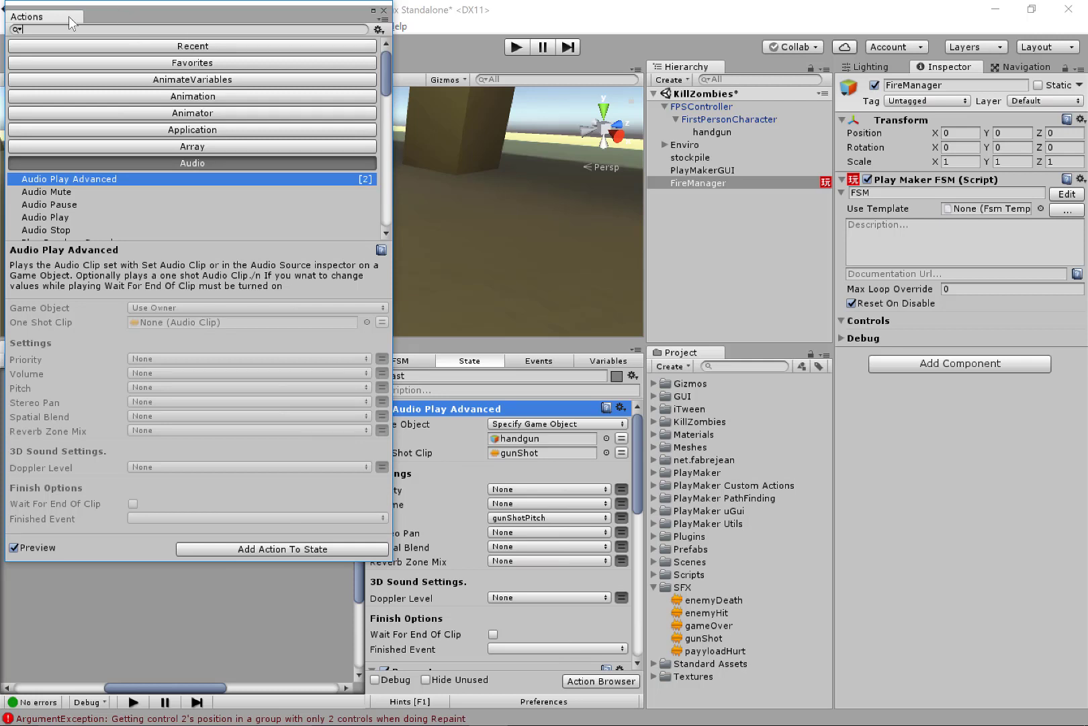
{"action": "type", "text": "float random"}
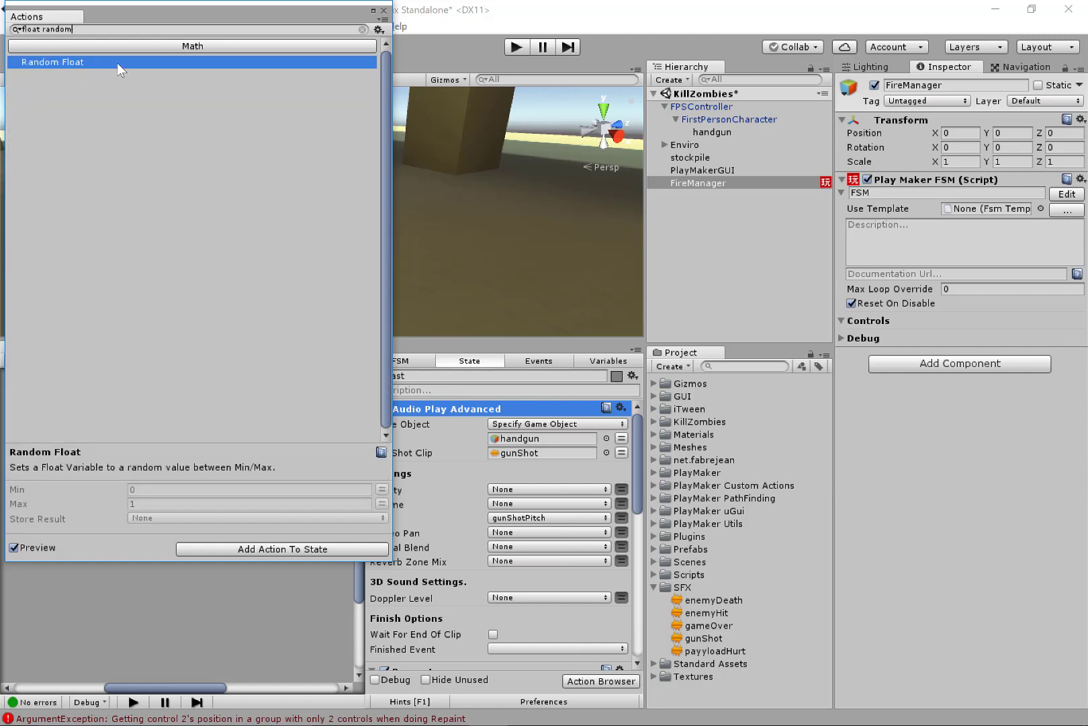
{"action": "double_click", "coordinate": [118, 64]}
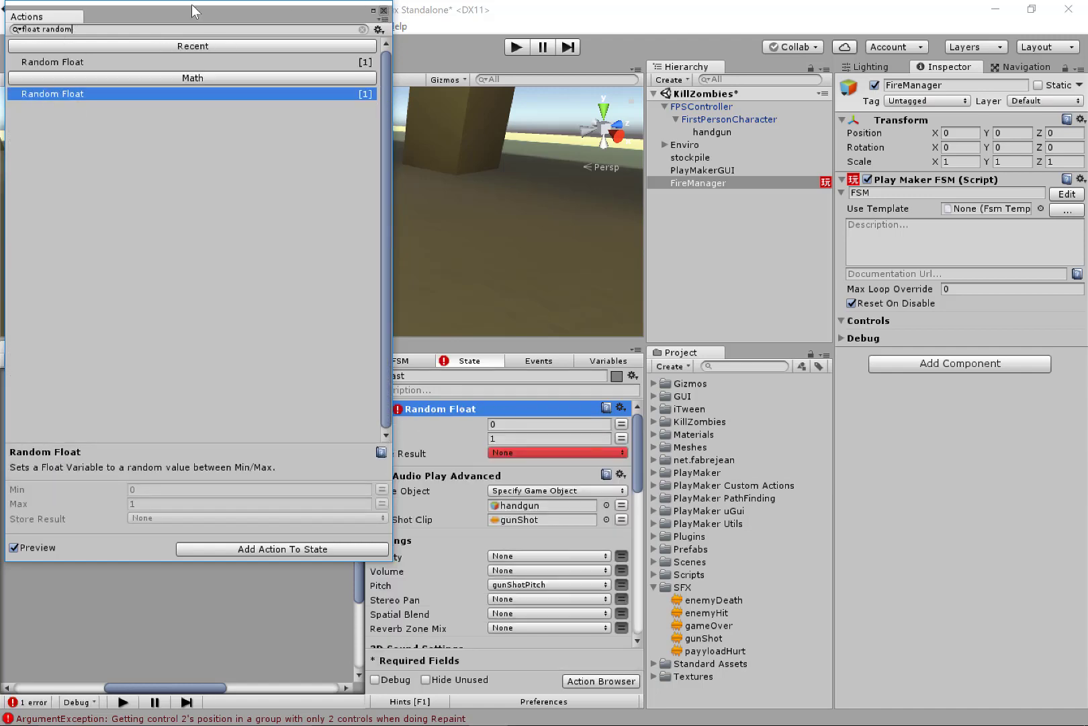
{"action": "left_click", "coordinate": [384, 10]}
Set the Random Float action's Min to 0.8 and Max to 1.2, and store its result in gunShotPitch.
{"action": "left_click_drag", "start_coordinate": [498, 428], "coordinate": [256, 211]}
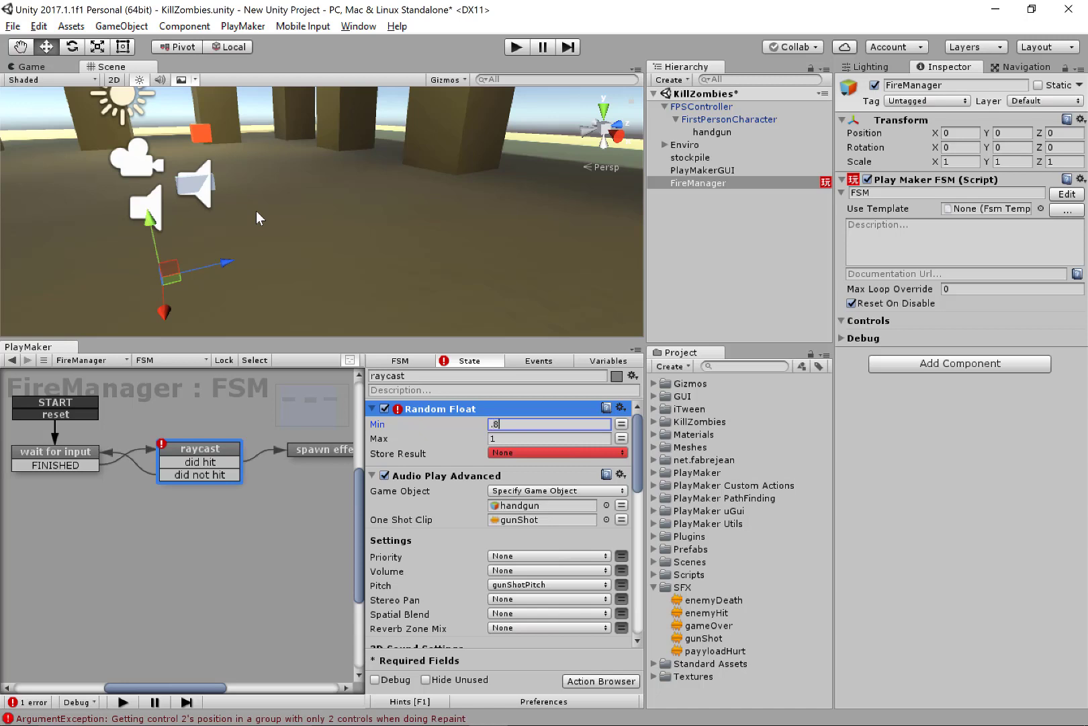
{"action": "type", "text": "0.8"}
{"action": "key", "text": "Tab"}
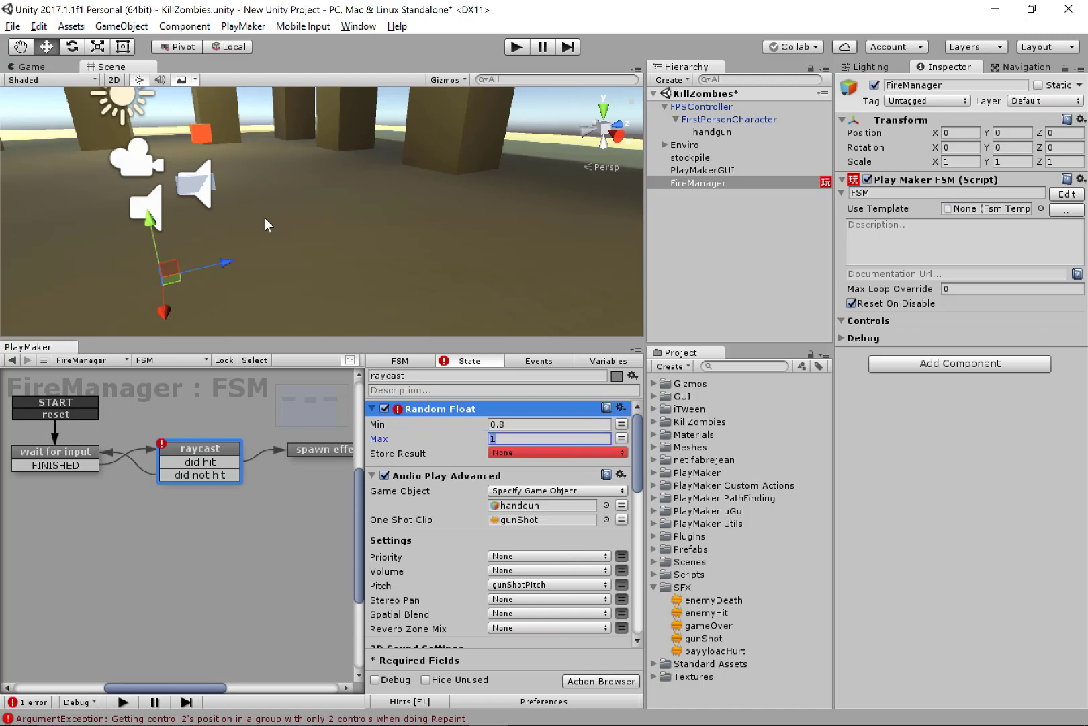
{"action": "type", "text": "1.2"}
{"action": "left_click", "coordinate": [528, 453]}
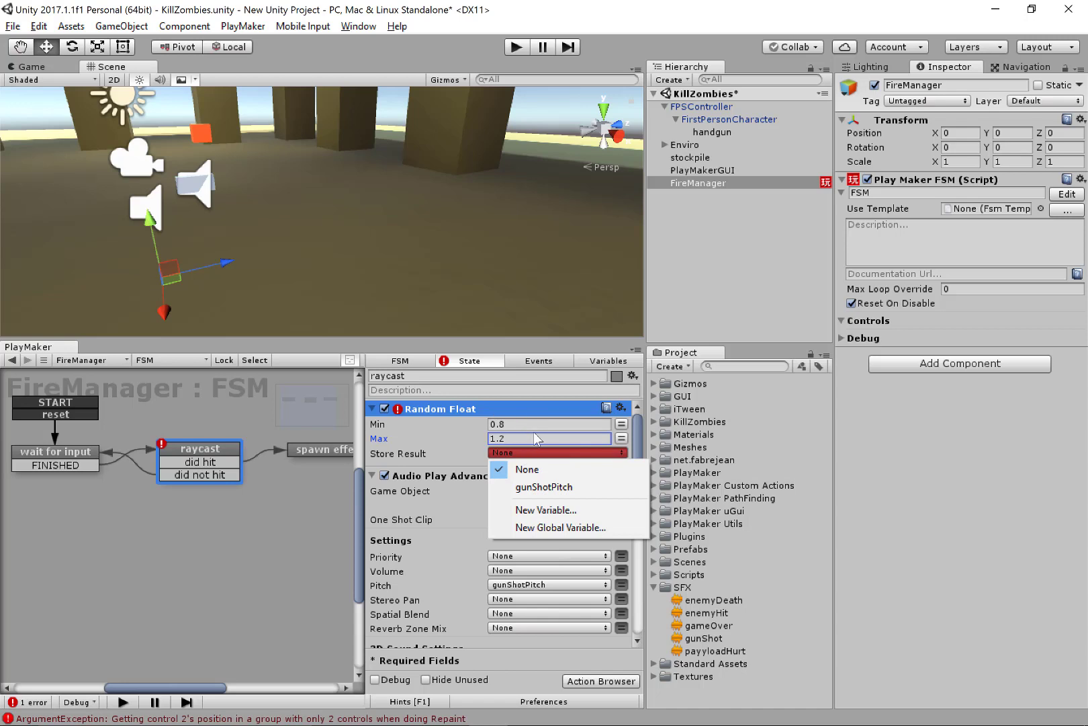
{"action": "left_click", "coordinate": [541, 487]}
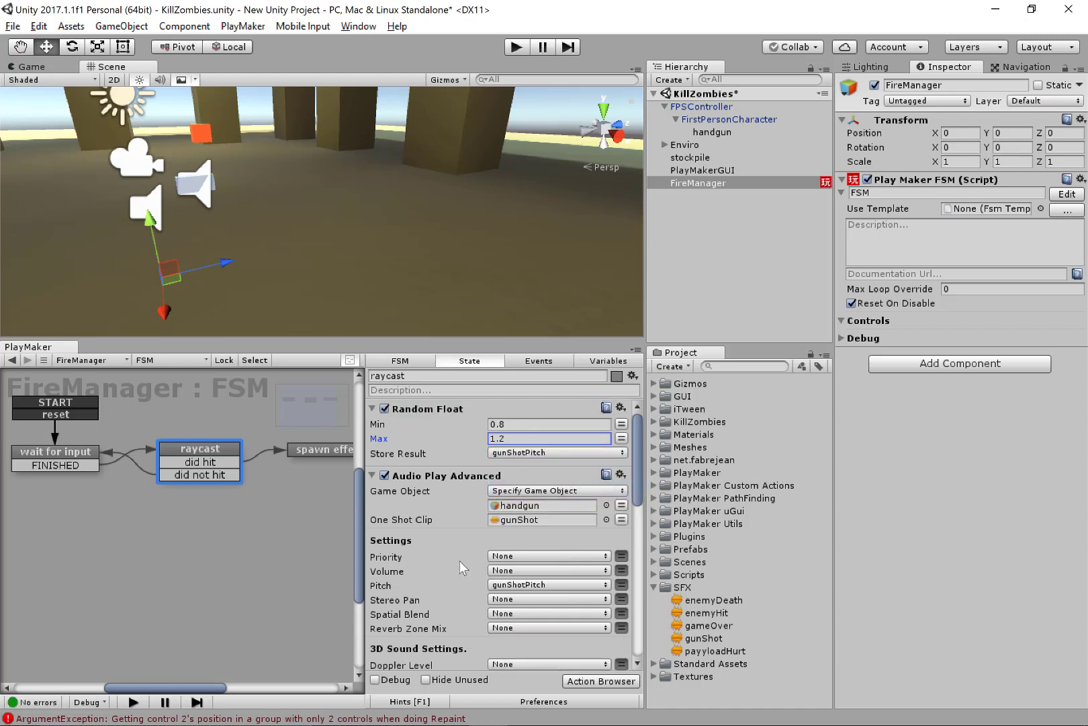
Review the action settings of the raycast state and of the spawn effects state in the FireManager FSM.
{"action": "scroll", "coordinate": [466, 517], "scroll_direction": "down", "scroll_amount": 2}
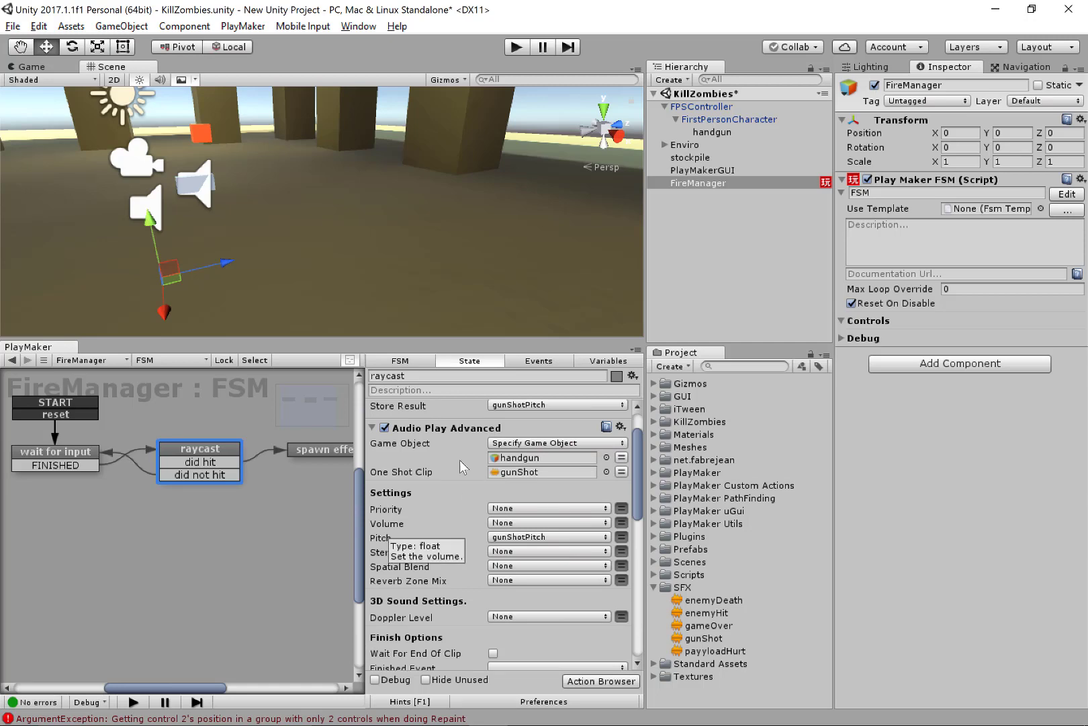
{"action": "scroll", "coordinate": [453, 479], "scroll_direction": "up", "scroll_amount": 1}
{"action": "scroll", "coordinate": [453, 479], "scroll_direction": "down", "scroll_amount": 4}
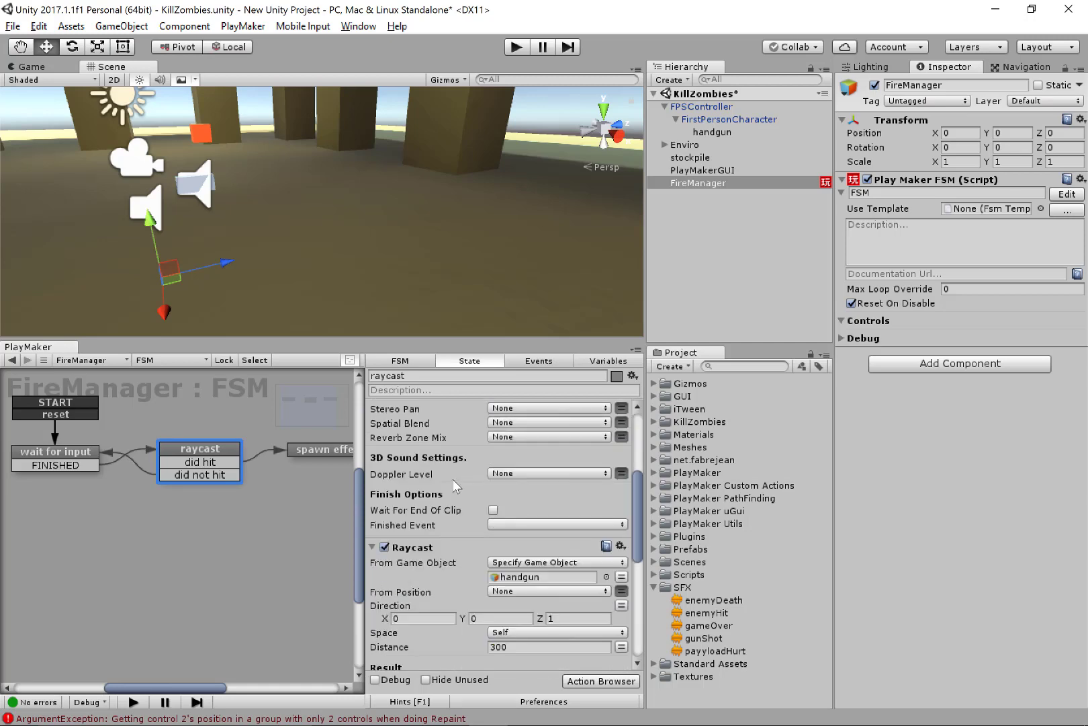
{"action": "scroll", "coordinate": [453, 479], "scroll_direction": "up", "scroll_amount": 8}
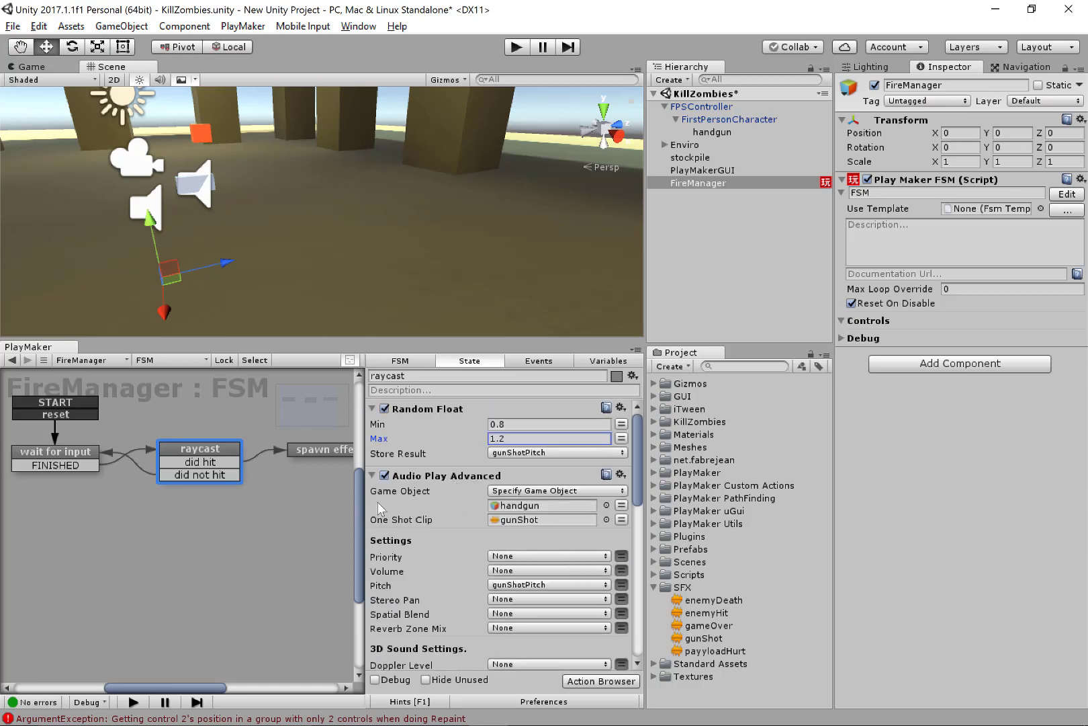
{"action": "middle_click_drag", "start_coordinate": [334, 461], "coordinate": [156, 479]}
{"action": "left_click", "coordinate": [154, 467]}
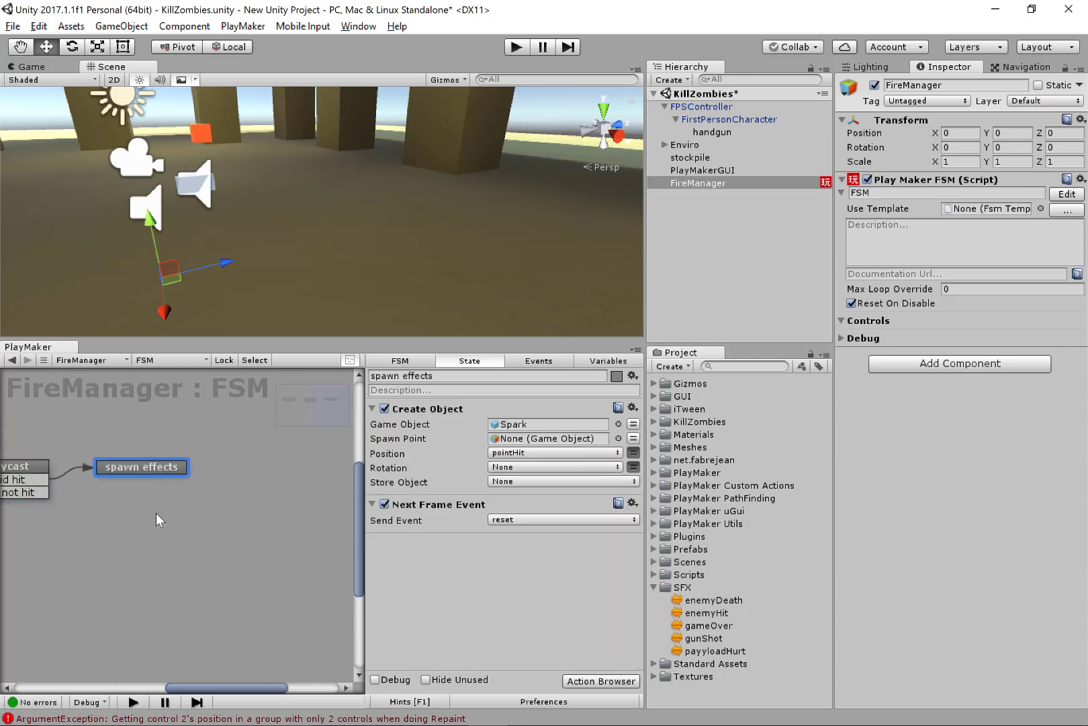
{"action": "middle_click_drag", "start_coordinate": [217, 548], "coordinate": [302, 554]}
{"action": "middle_click_drag", "start_coordinate": [106, 576], "coordinate": [199, 567]}
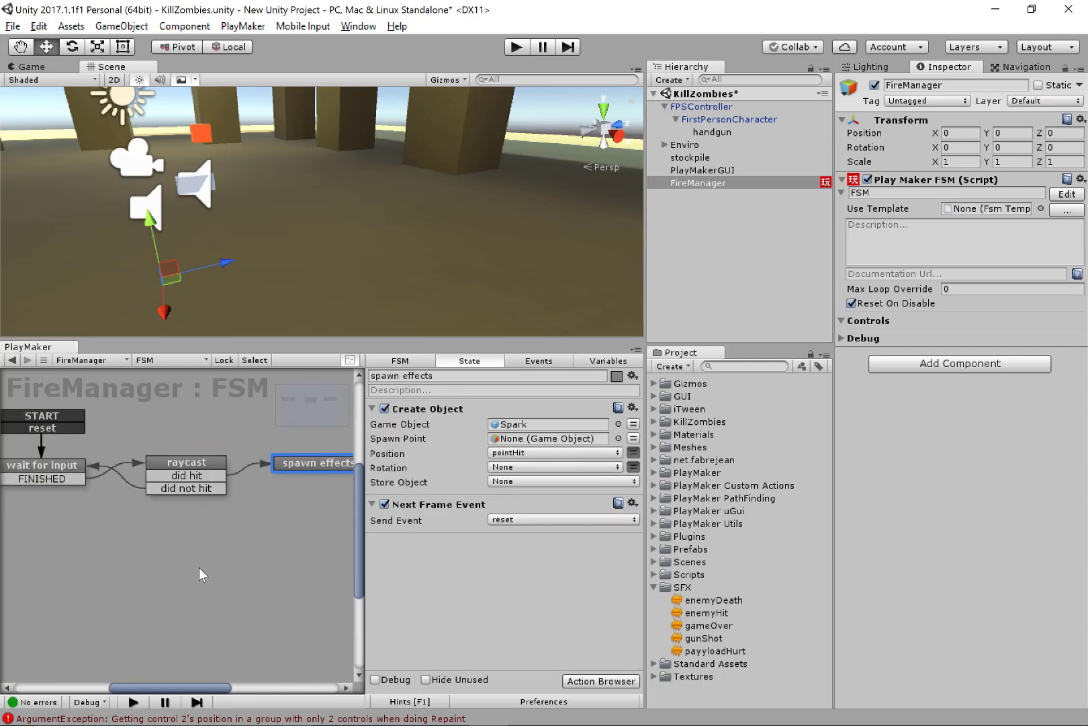
Play the scene, fire several shots to test the gunshot sound, and stop play mode.
{"action": "left_click", "coordinate": [516, 48]}
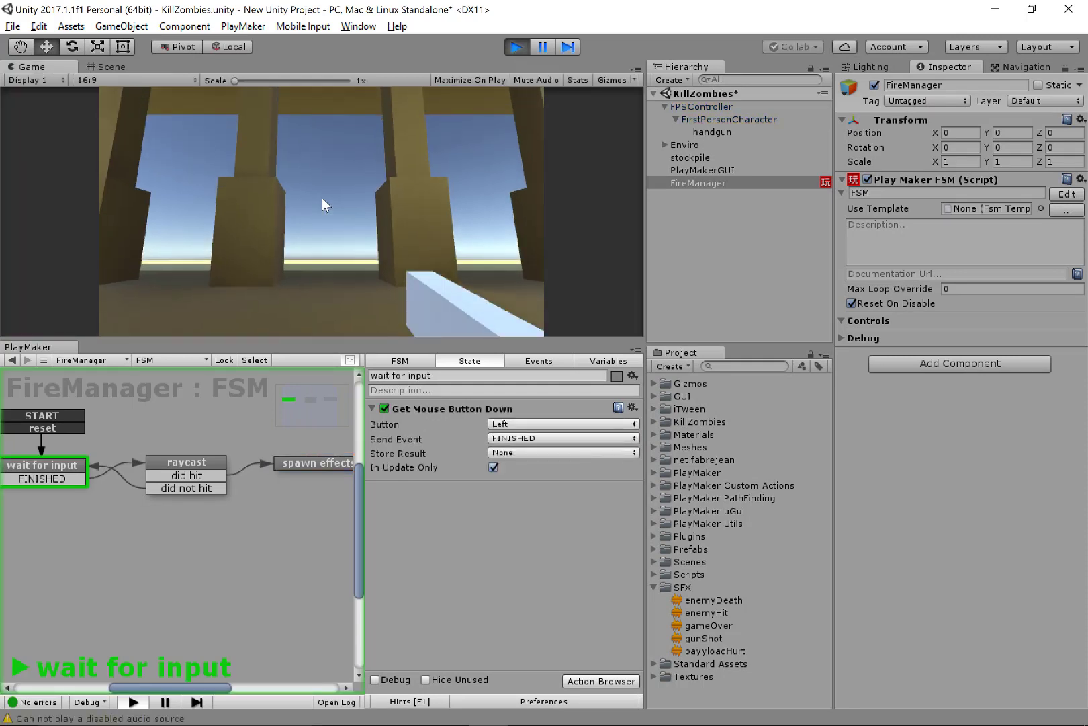
{"action": "left_click", "coordinate": [161, 99]}
{"action": "left_click", "coordinate": [161, 99]}
{"action": "left_click", "coordinate": [161, 99]}
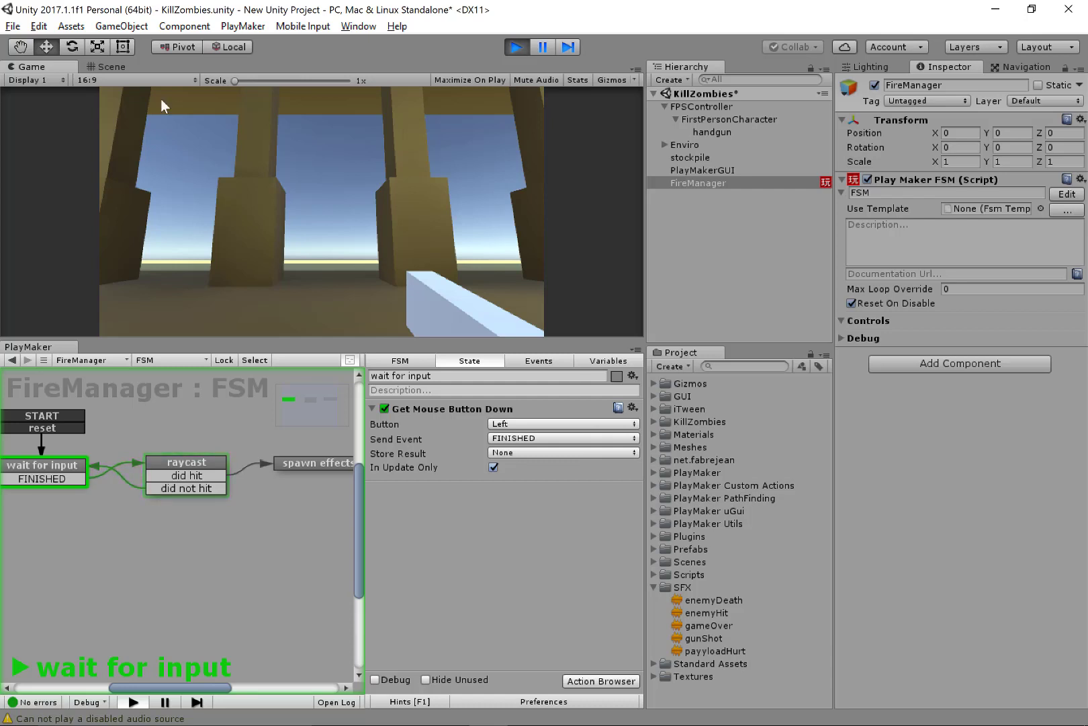
{"action": "left_click", "coordinate": [516, 45]}
{"action": "left_click", "coordinate": [516, 46]}
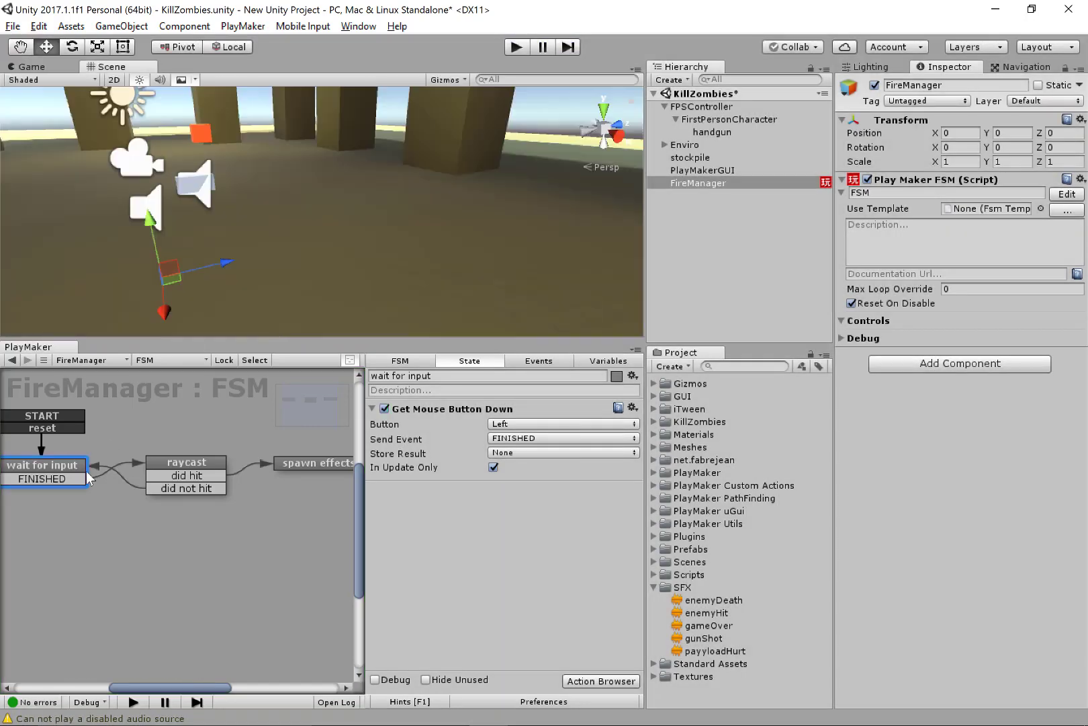
Set the Min of the Random Float action in FireManager's raycast state to 0.4.
{"action": "left_click", "coordinate": [174, 468]}
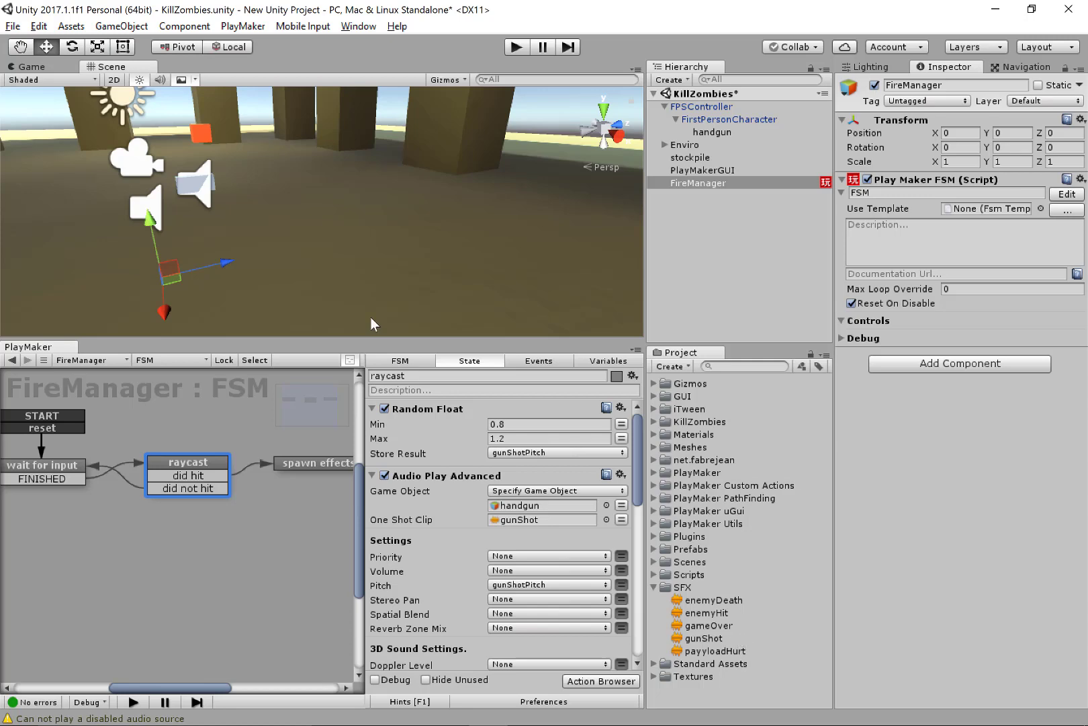
{"action": "key", "text": "ctrl+z"}
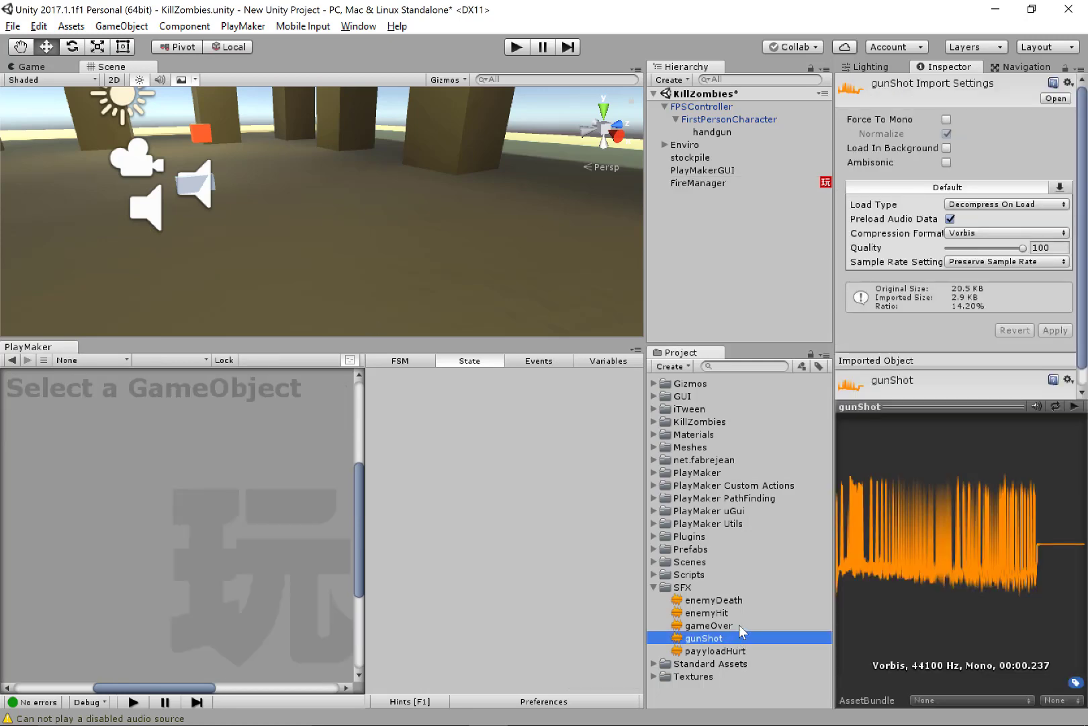
{"action": "left_click", "coordinate": [714, 174]}
{"action": "left_click", "coordinate": [733, 178]}
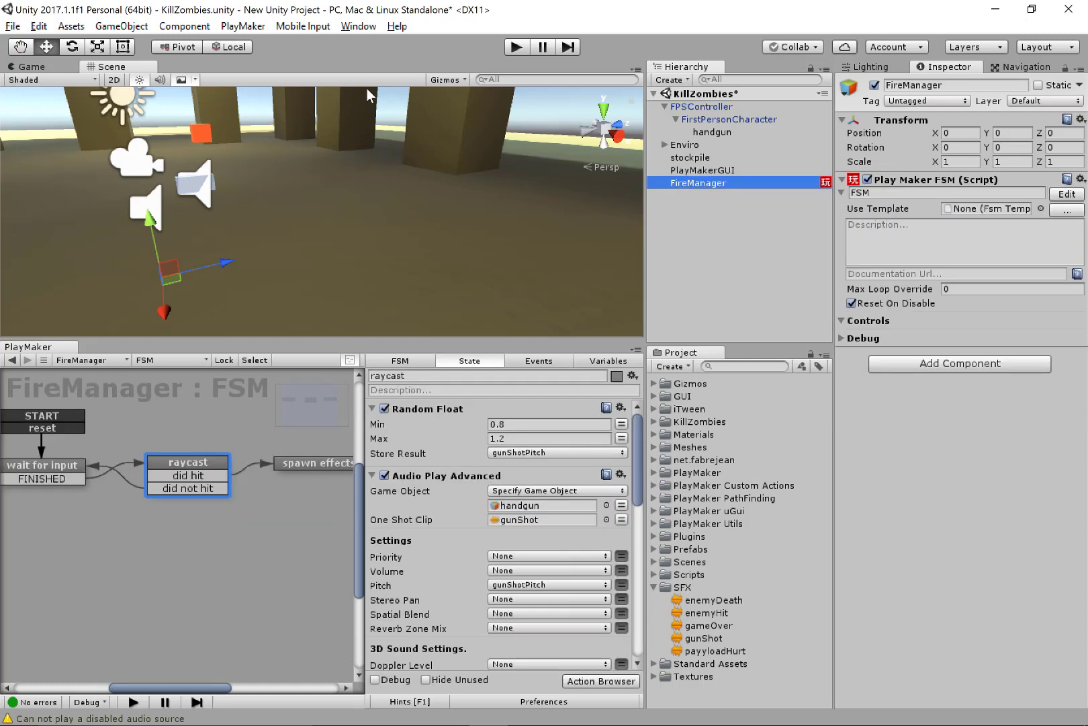
{"action": "left_click", "coordinate": [561, 424]}
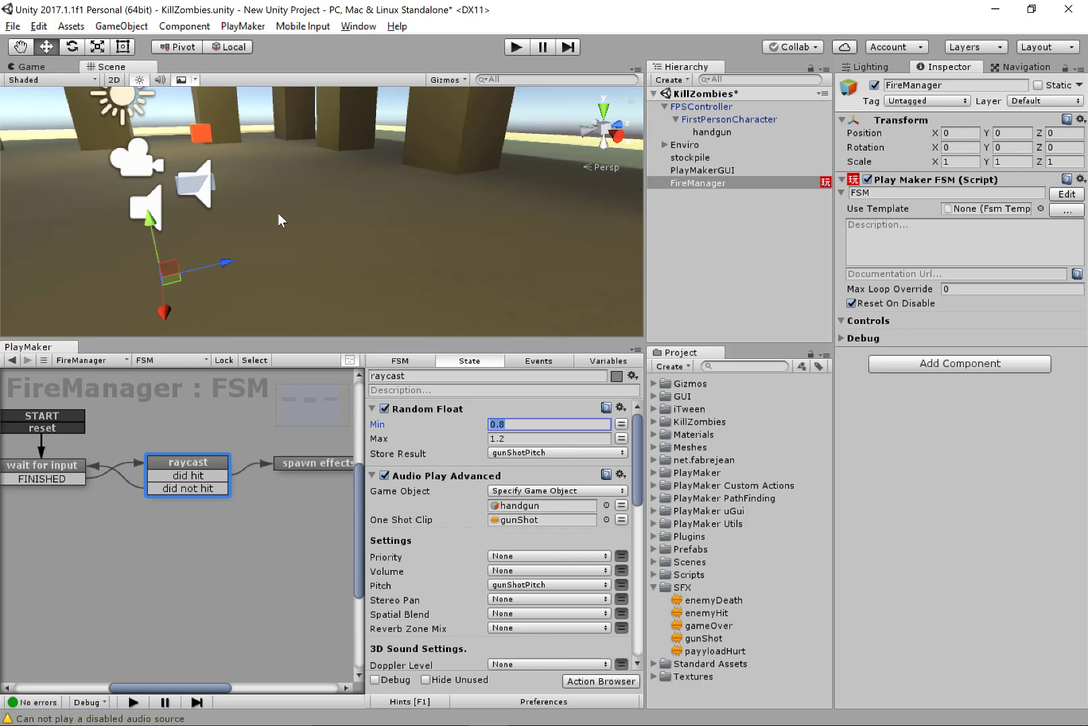
{"action": "type", "text": ".4"}
{"action": "key", "text": "Tab"}
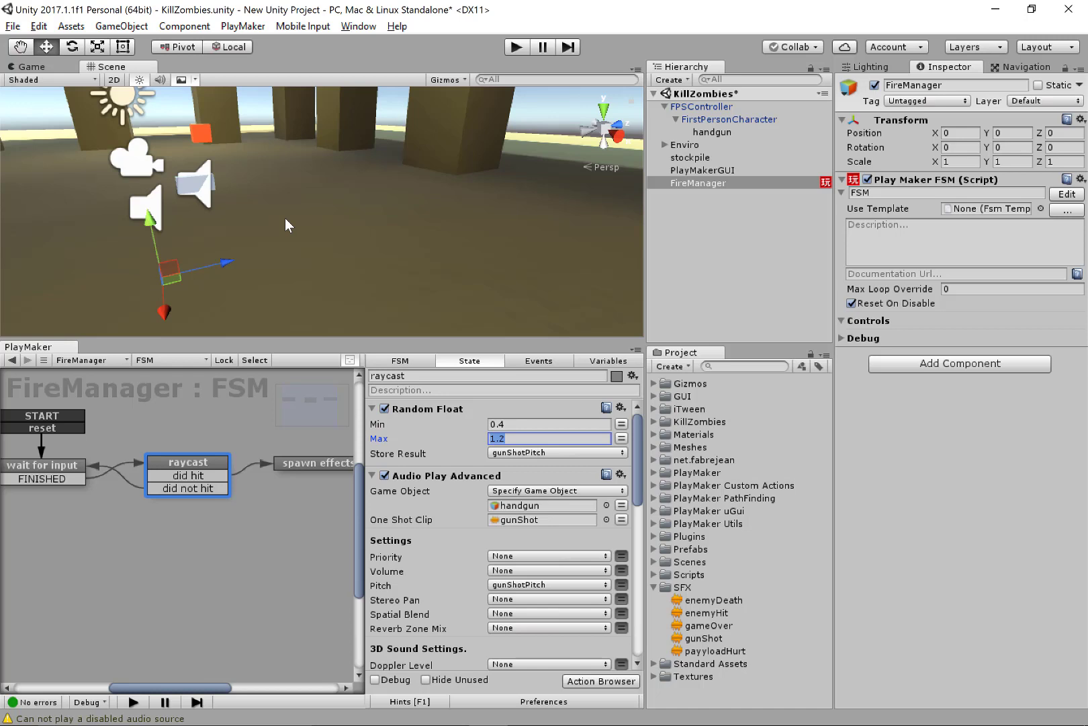
{"action": "key", "text": "Right"}
Set the Random Float action's Max to 1.6, fire a test shot in play mode, and stop playing.
{"action": "left_click", "coordinate": [520, 54]}
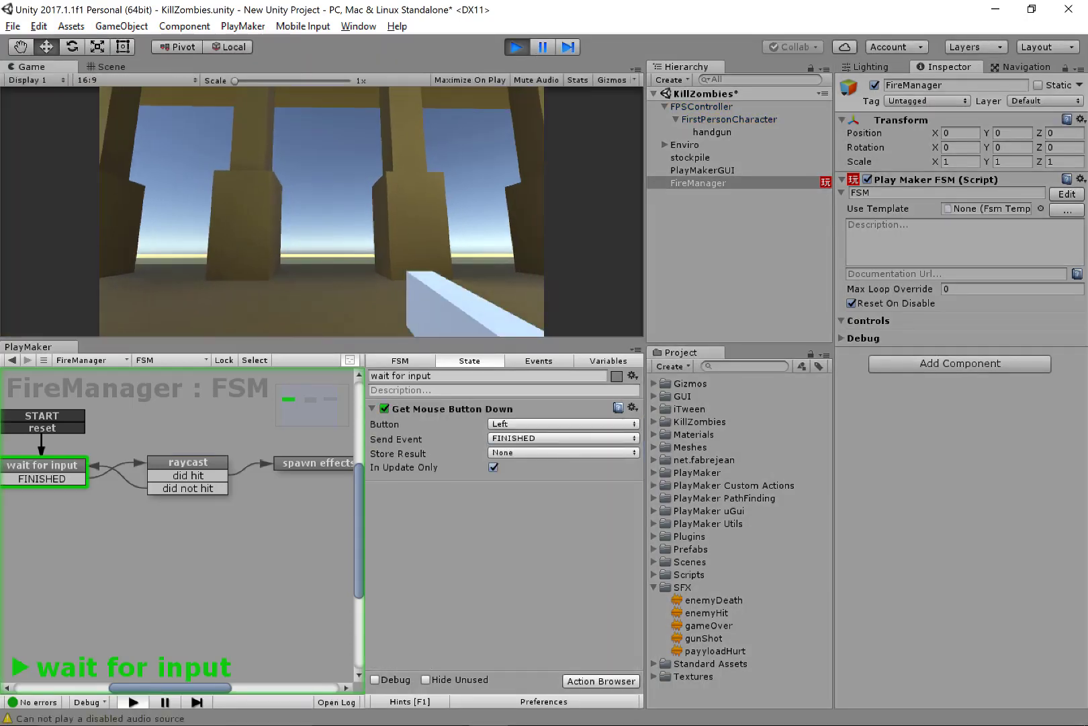
{"action": "left_click", "coordinate": [321, 199]}
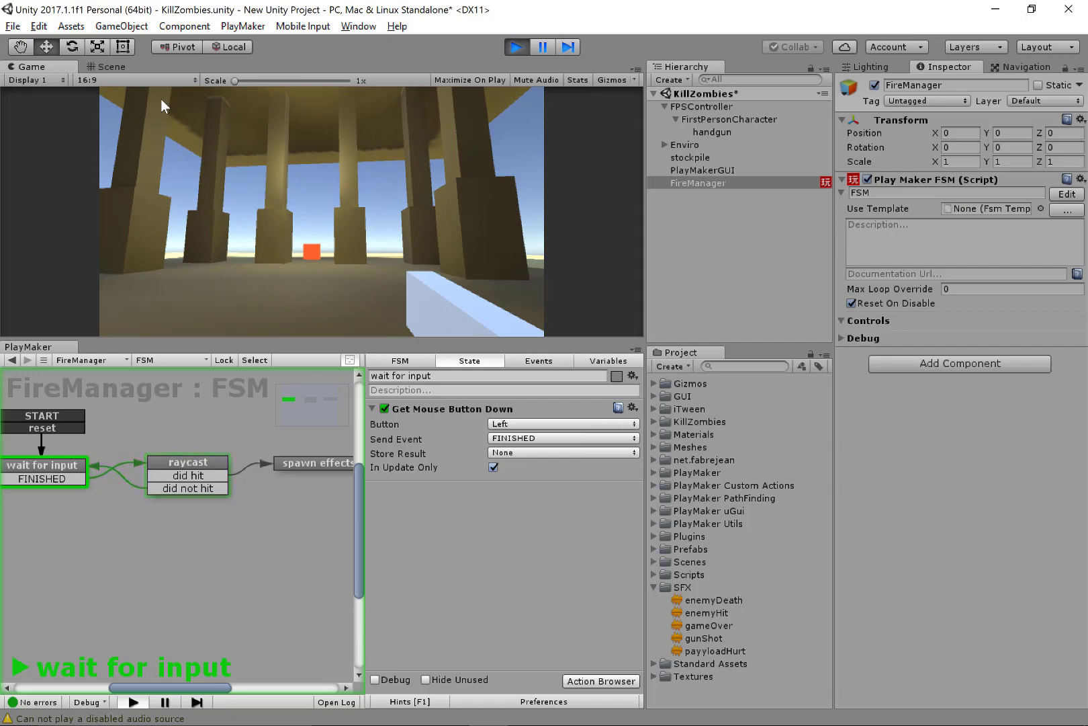
{"action": "left_click", "coordinate": [517, 47]}
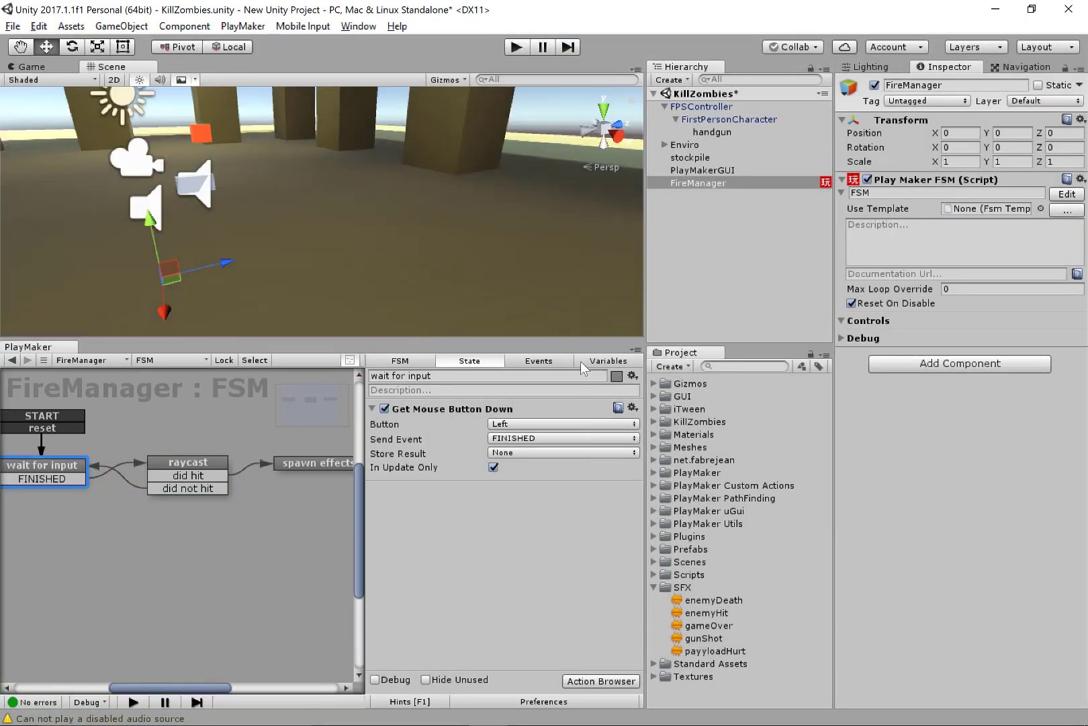
Set the Min of the Random Float action in FireManager's raycast state to 0.8.
{"action": "left_click", "coordinate": [724, 171]}
{"action": "left_click", "coordinate": [719, 183]}
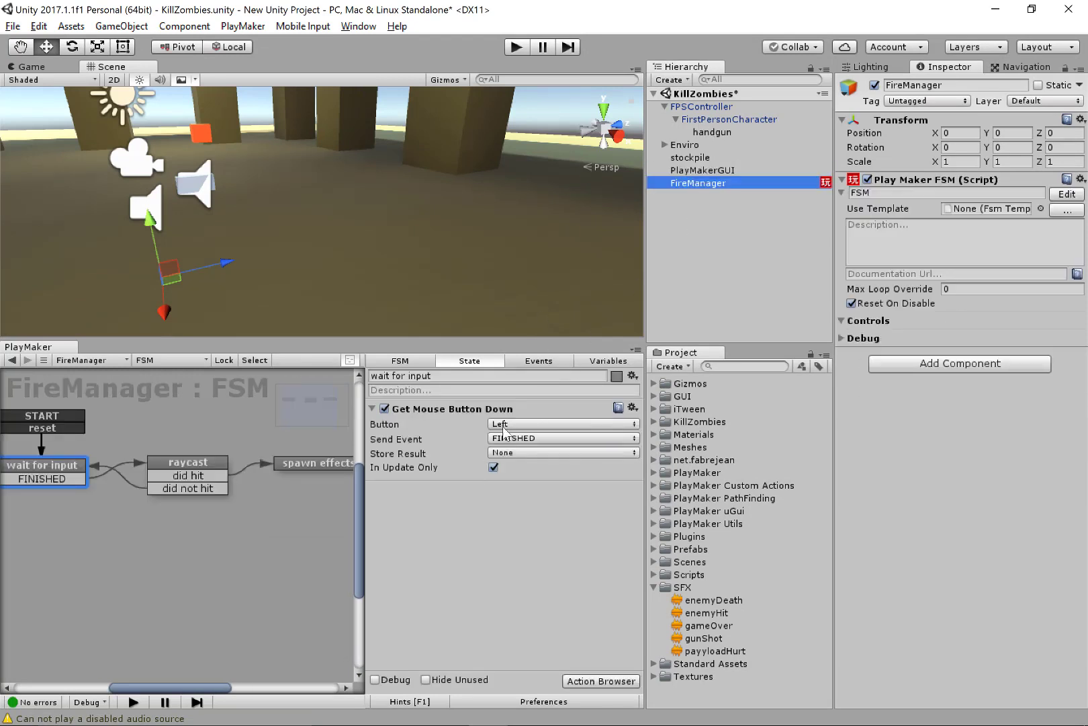
{"action": "left_click", "coordinate": [313, 463]}
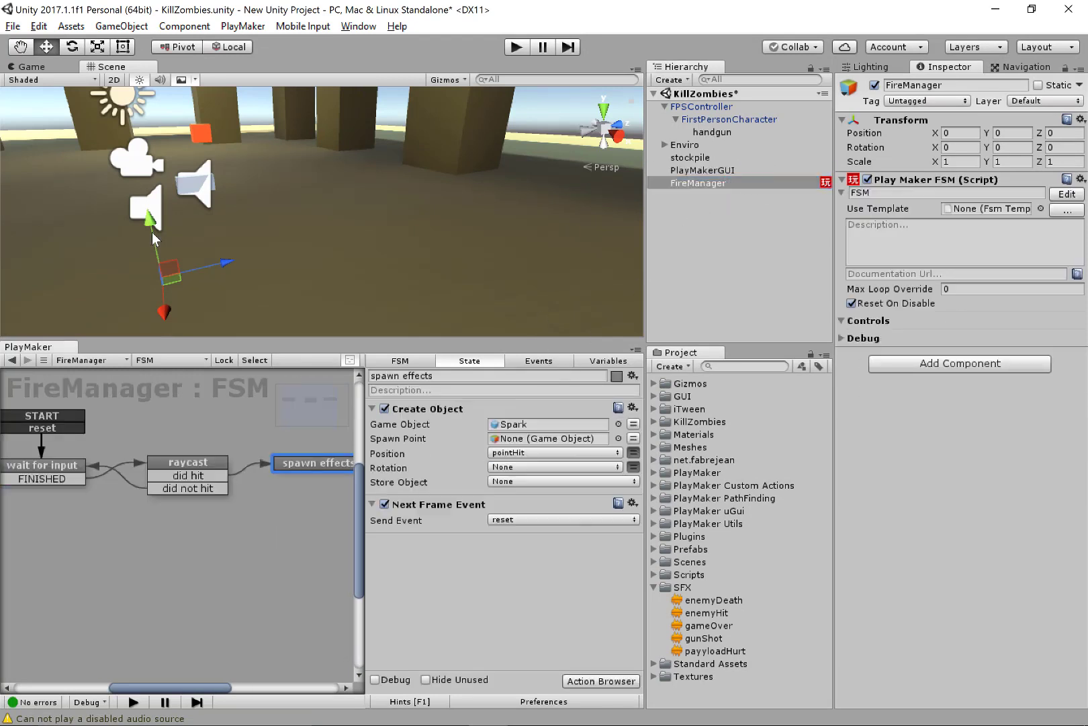
{"action": "left_click", "coordinate": [203, 465]}
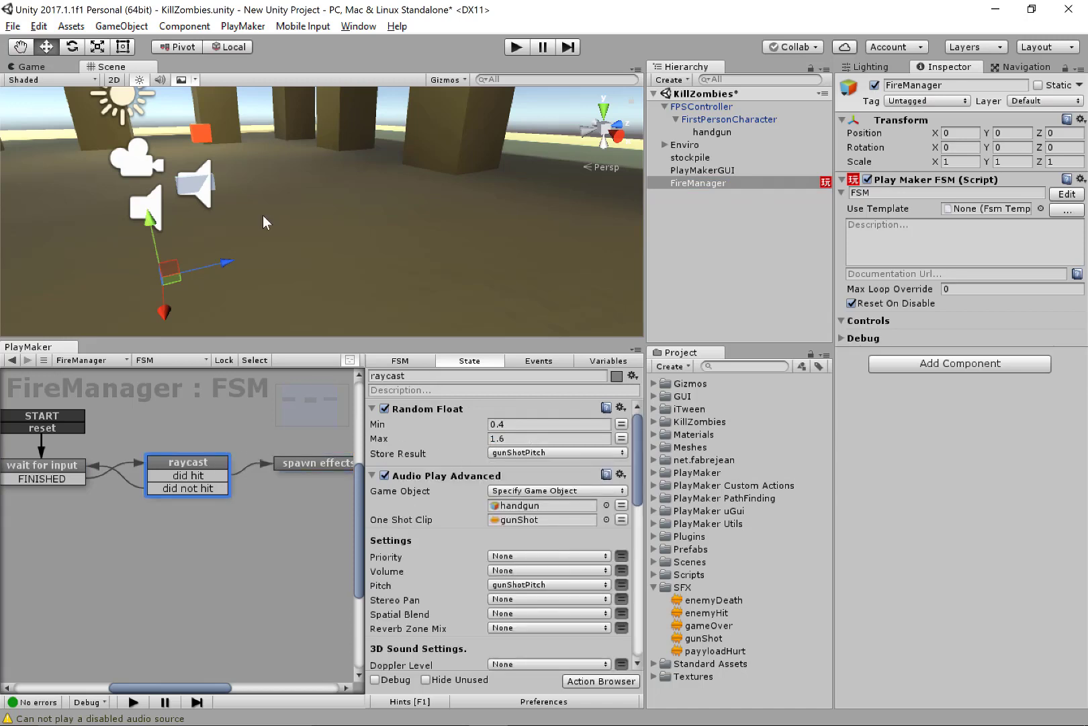
{"action": "key", "text": "Tab"}
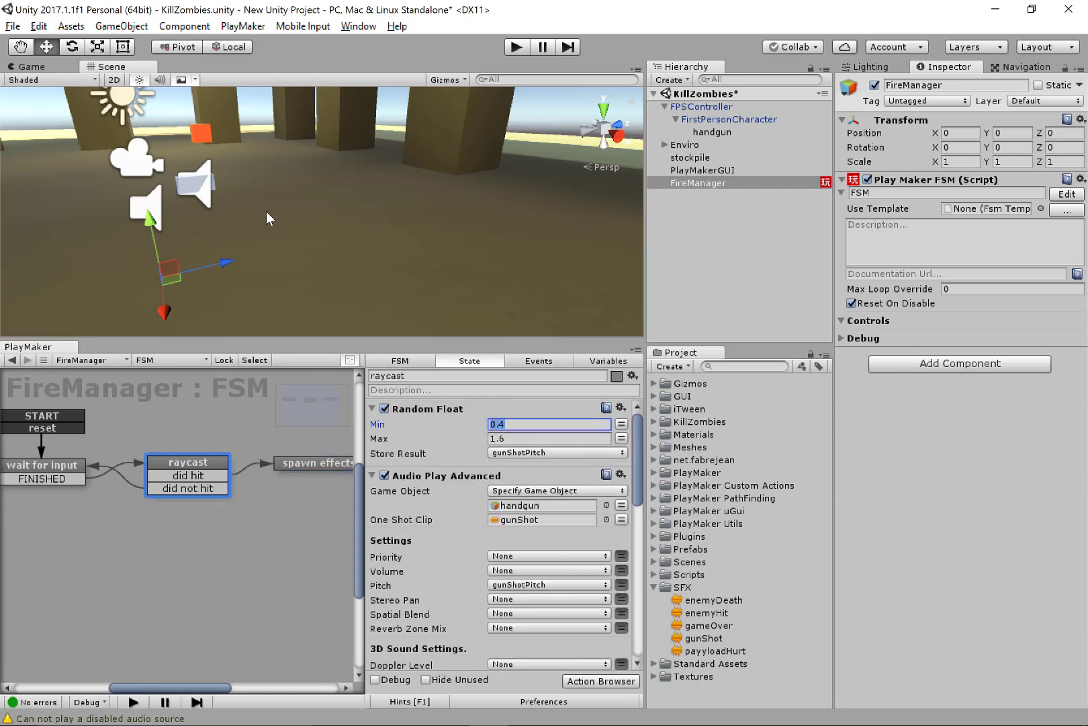
{"action": "type", "text": ".8"}
Play the scene to test the gunshot with the new minimum pitch, and stop play mode.
{"action": "left_click", "coordinate": [516, 47]}
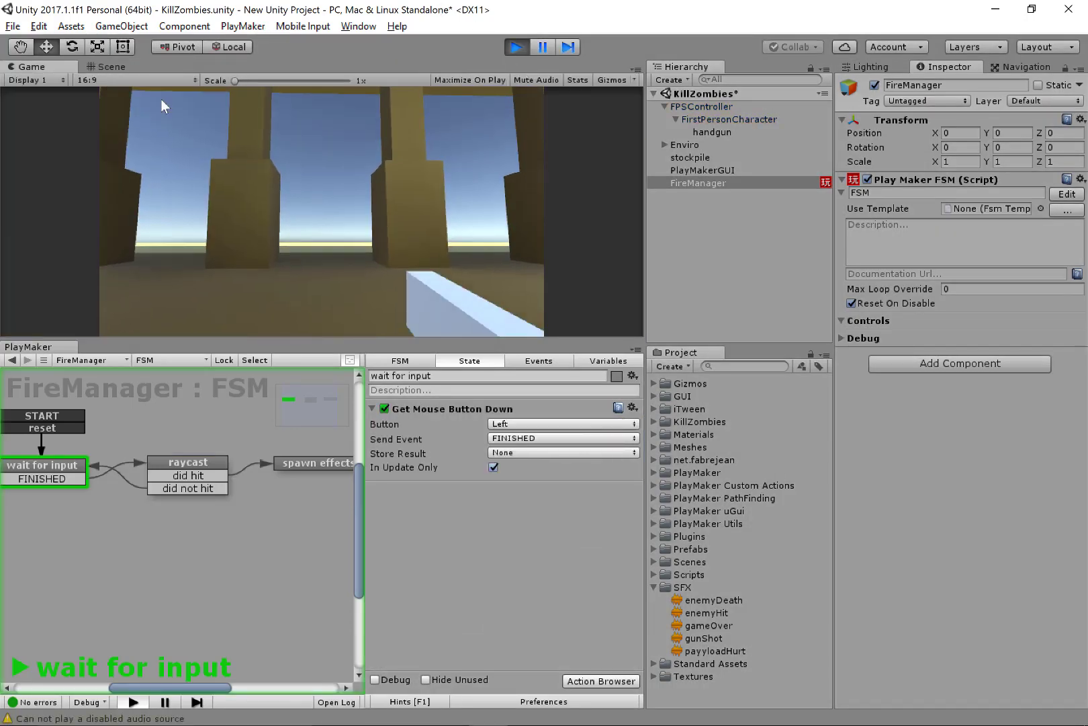
{"action": "left_click", "coordinate": [161, 99]}
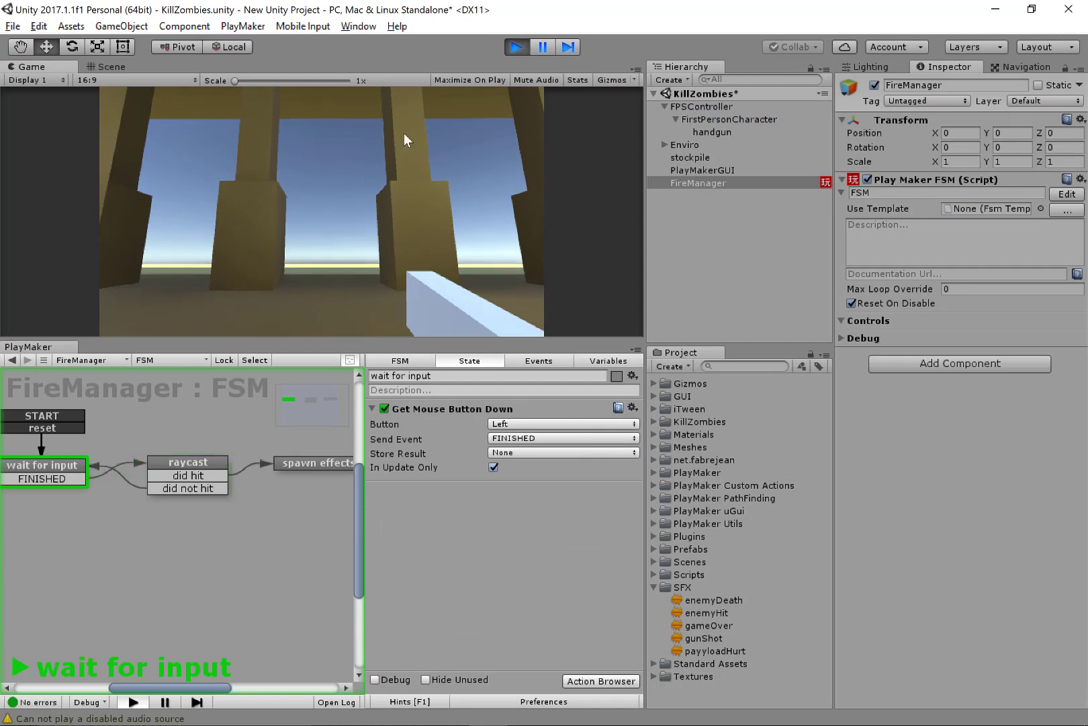
{"action": "left_click", "coordinate": [517, 47]}
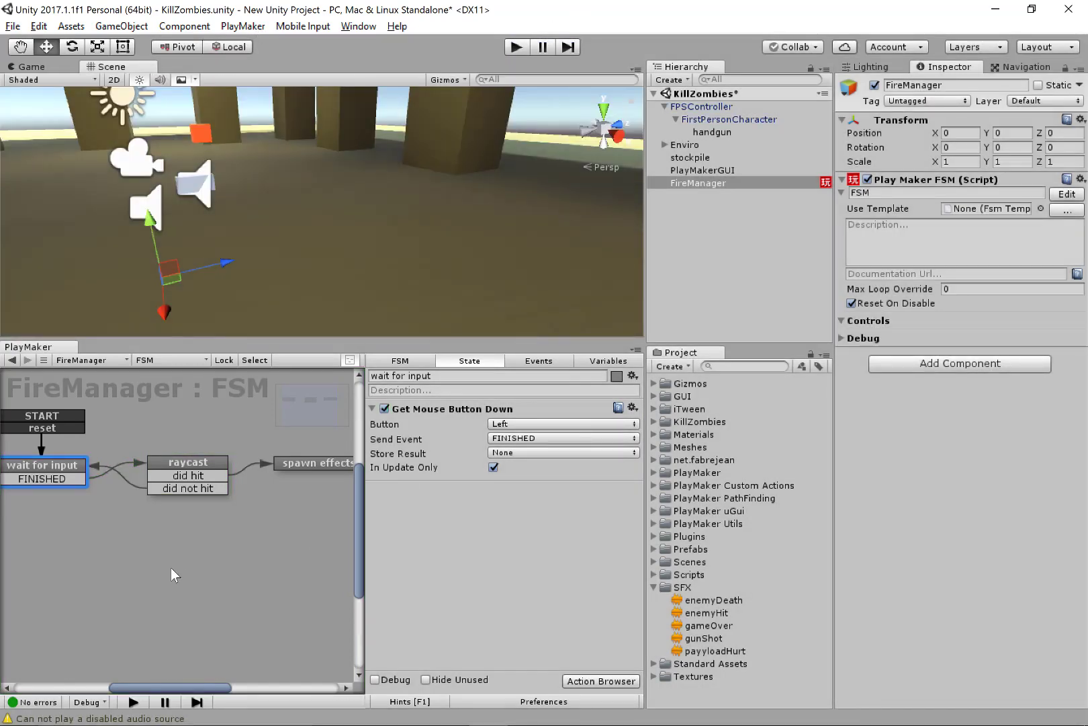
Review the raycast state's actions and its connections to the other states in the FireManager FSM.
{"action": "left_click", "coordinate": [217, 478]}
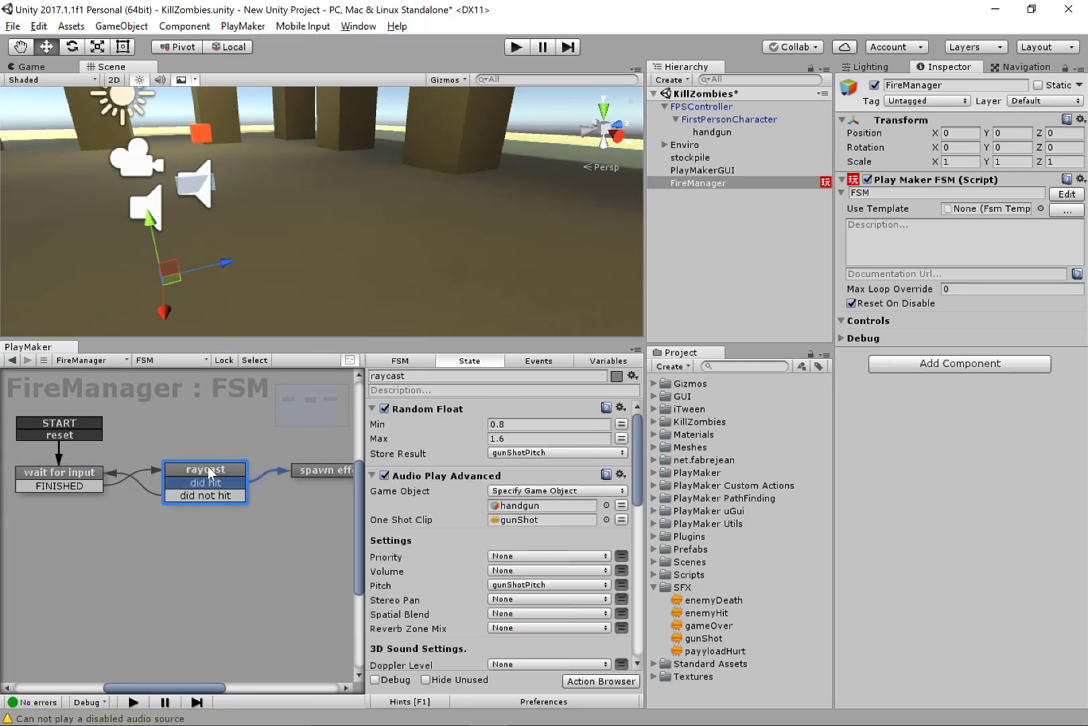
{"action": "left_click", "coordinate": [211, 468]}
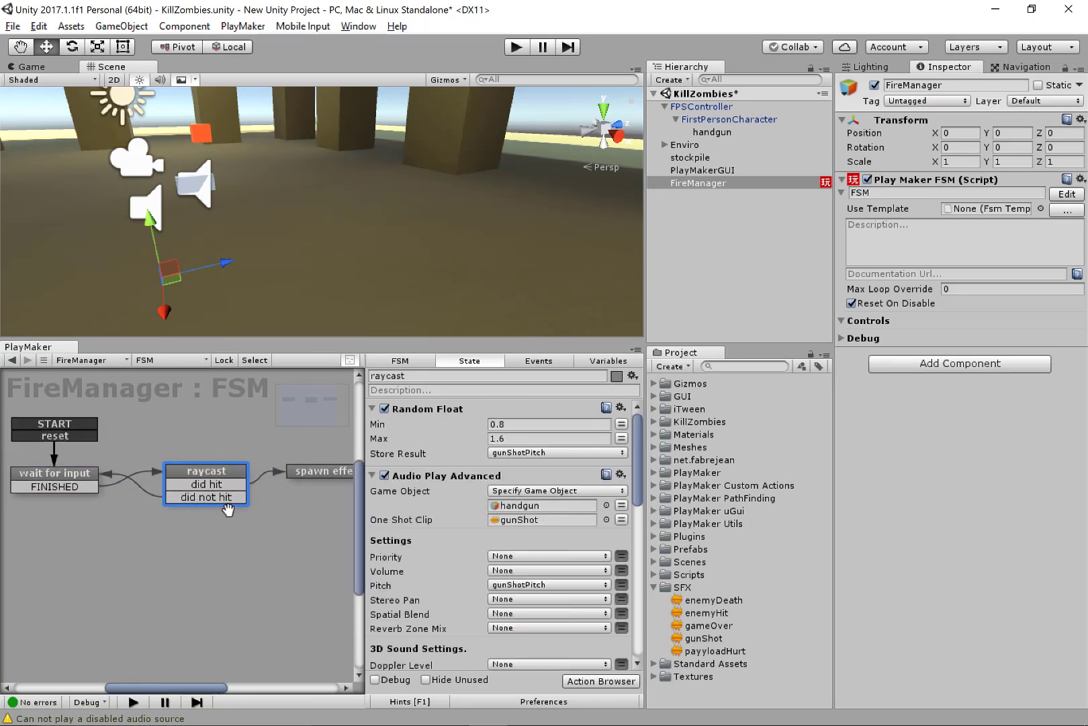
{"action": "middle_click_drag", "start_coordinate": [228, 509], "coordinate": [193, 541]}
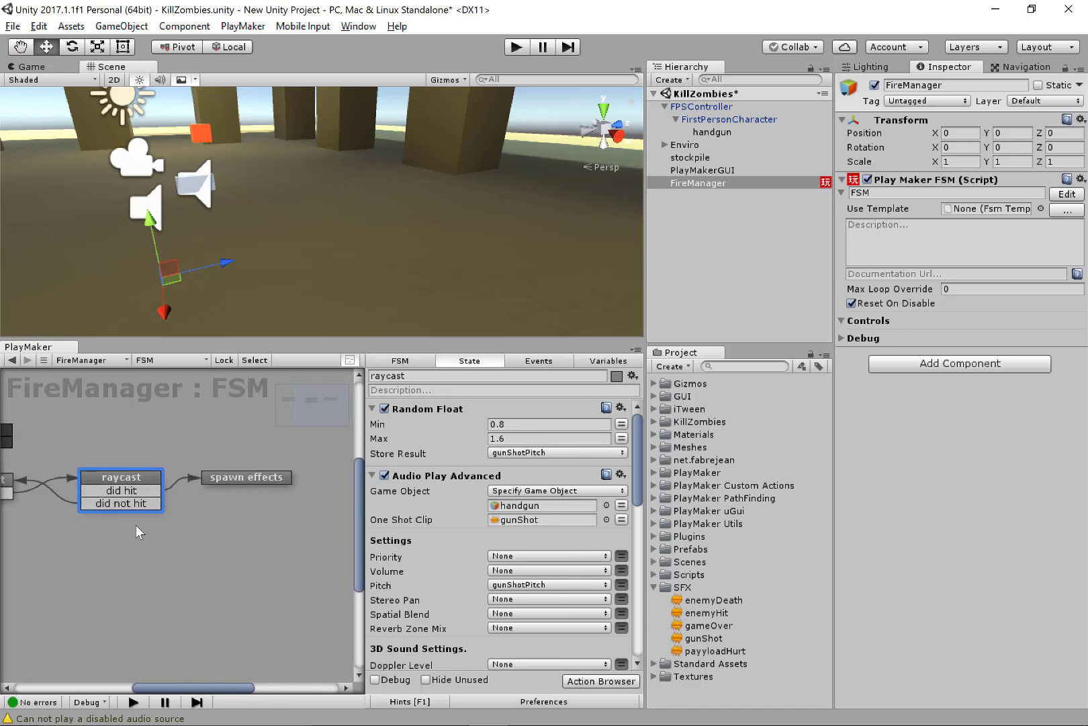
{"action": "middle_click_drag", "start_coordinate": [158, 566], "coordinate": [199, 574]}
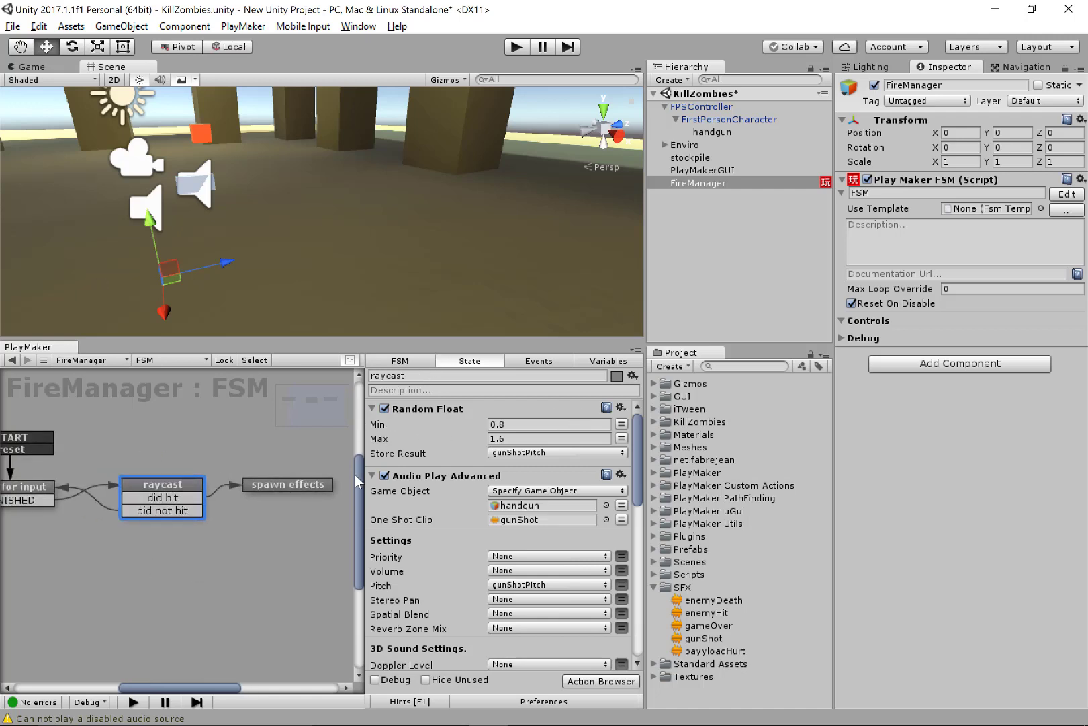
{"action": "scroll", "coordinate": [355, 474], "scroll_direction": "up", "scroll_amount": 5}
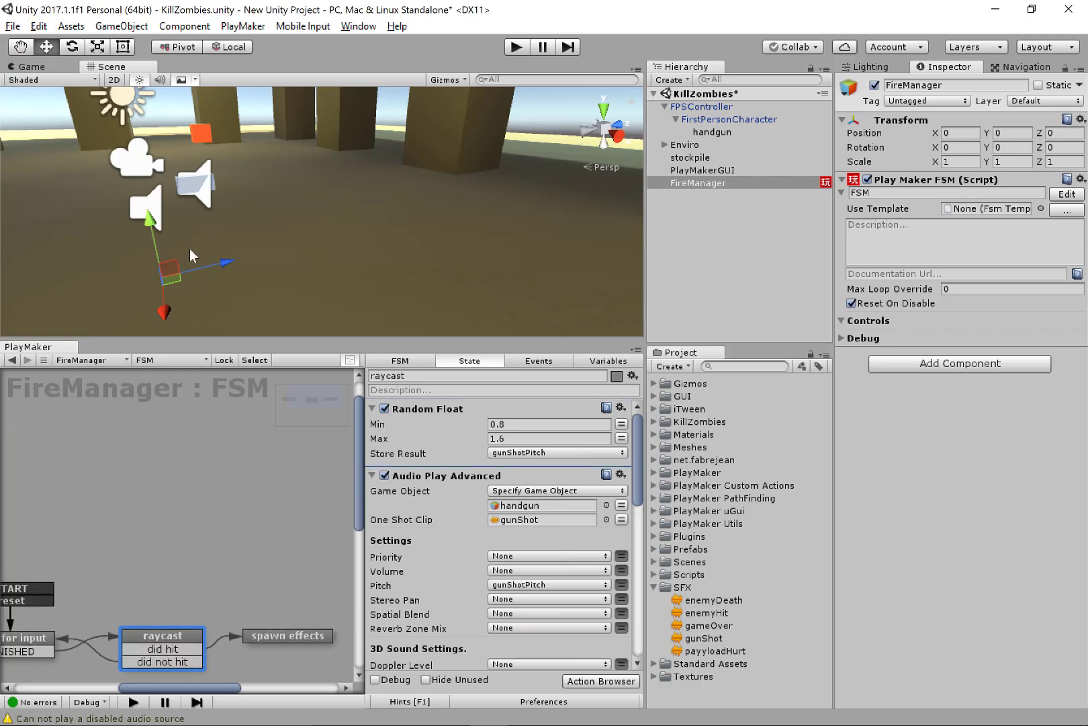
{"action": "scroll", "coordinate": [359, 441], "scroll_direction": "down", "scroll_amount": 2}
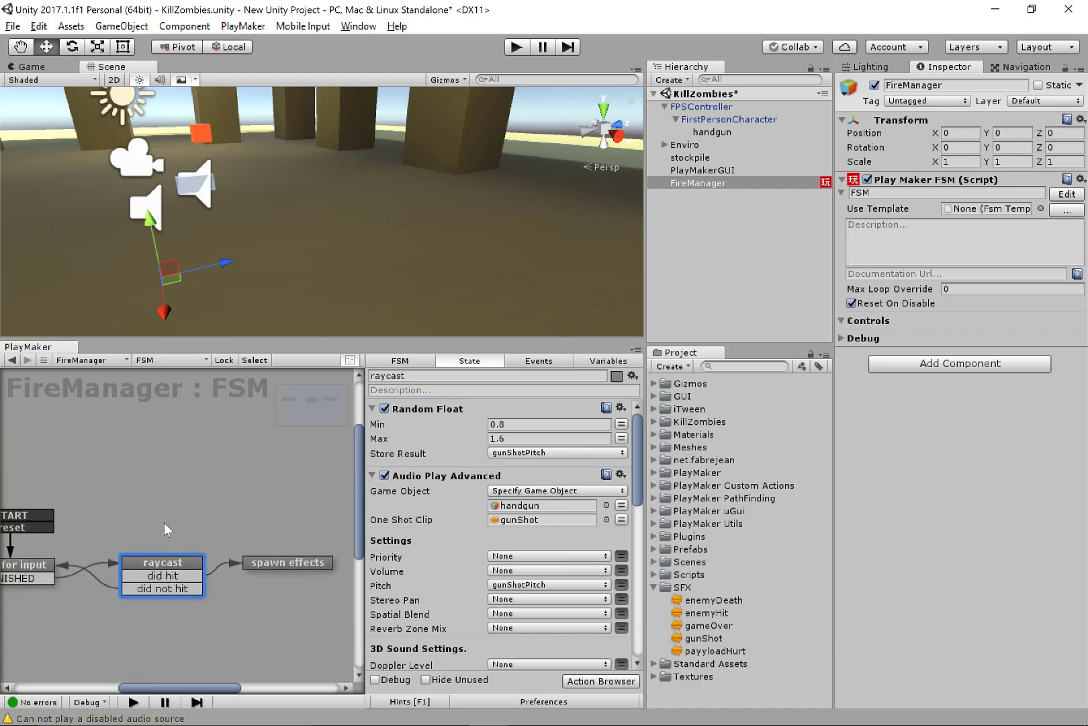